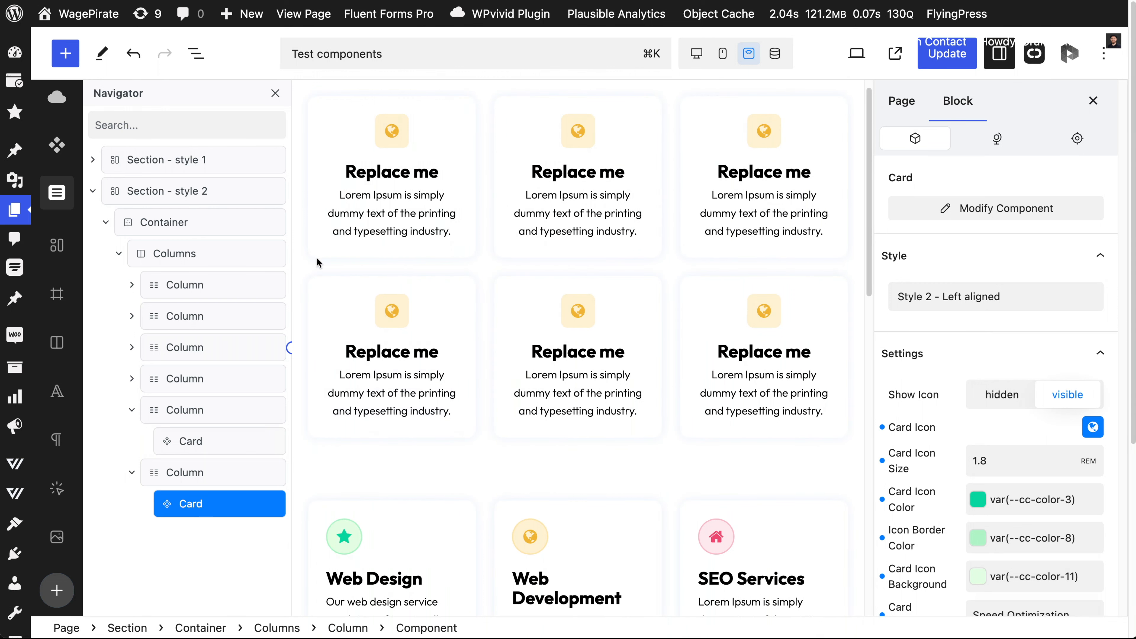
Step: Review the centered and left-aligned card grids on the Test components page
left_click(322, 241)
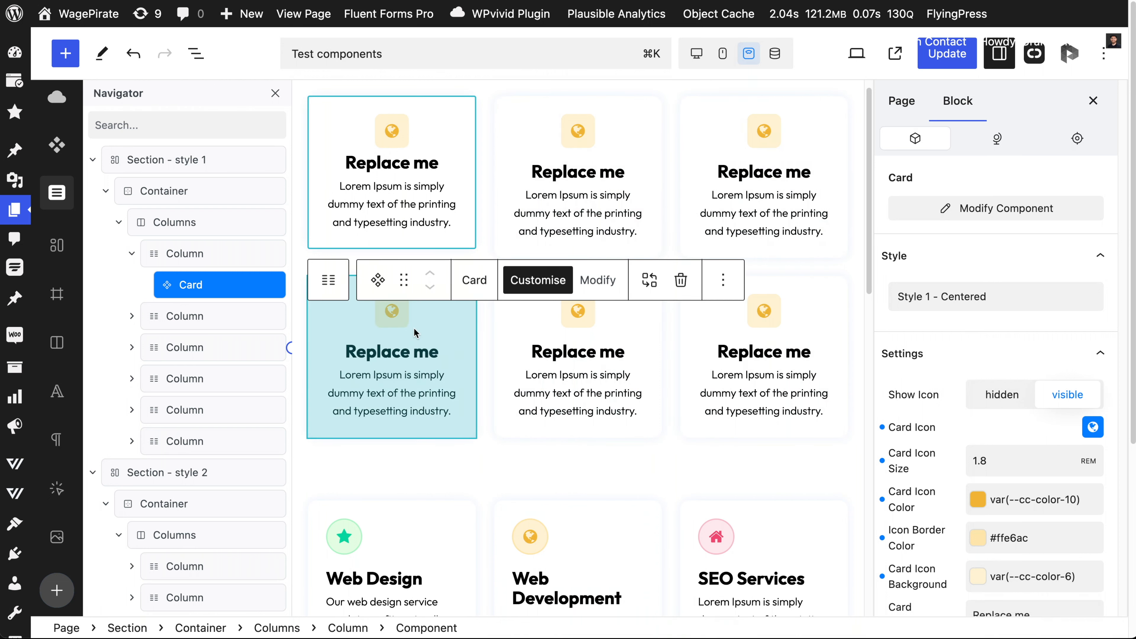
scroll(393, 324, "down", 4)
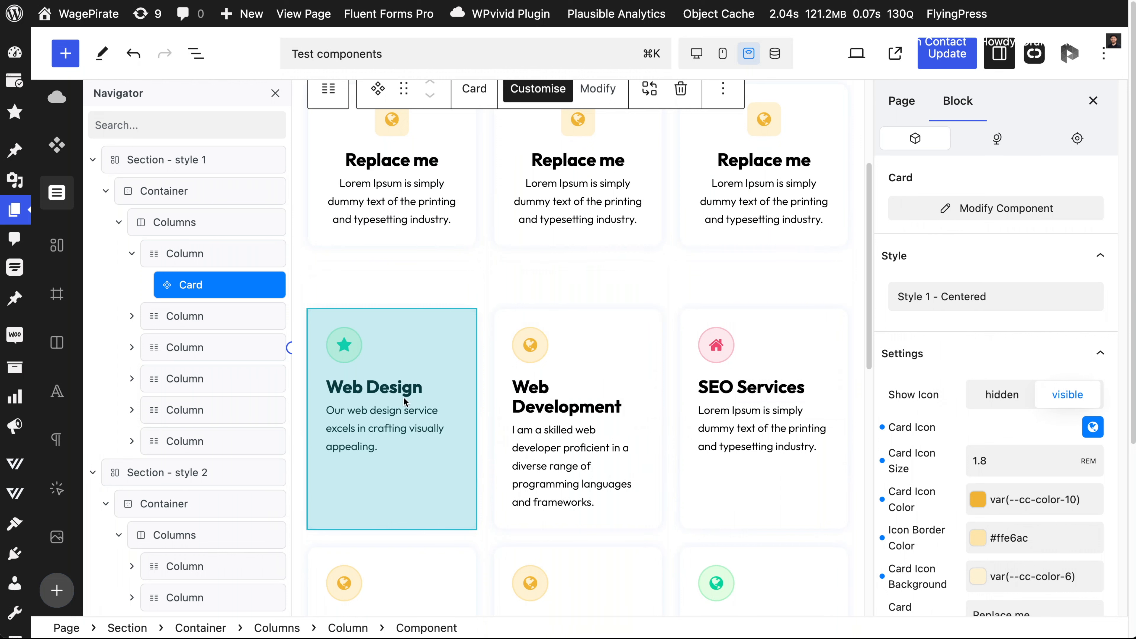
scroll(393, 388, "down", 1)
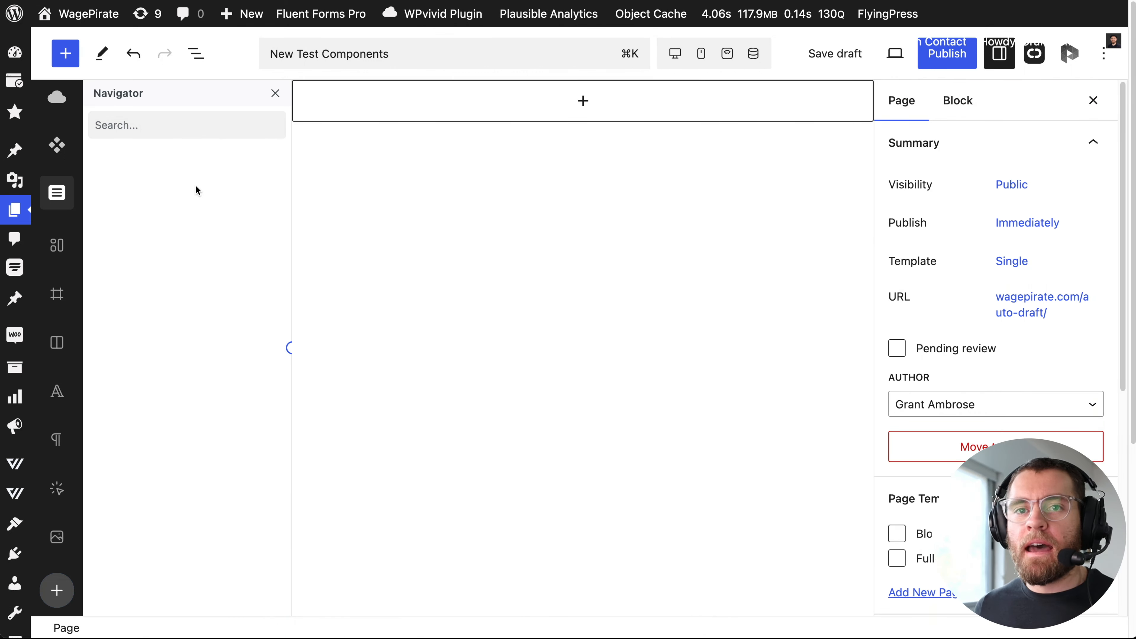
Step: Insert the Card component into the empty page and set its style to Style 2 - Left aligned
left_click(58, 150)
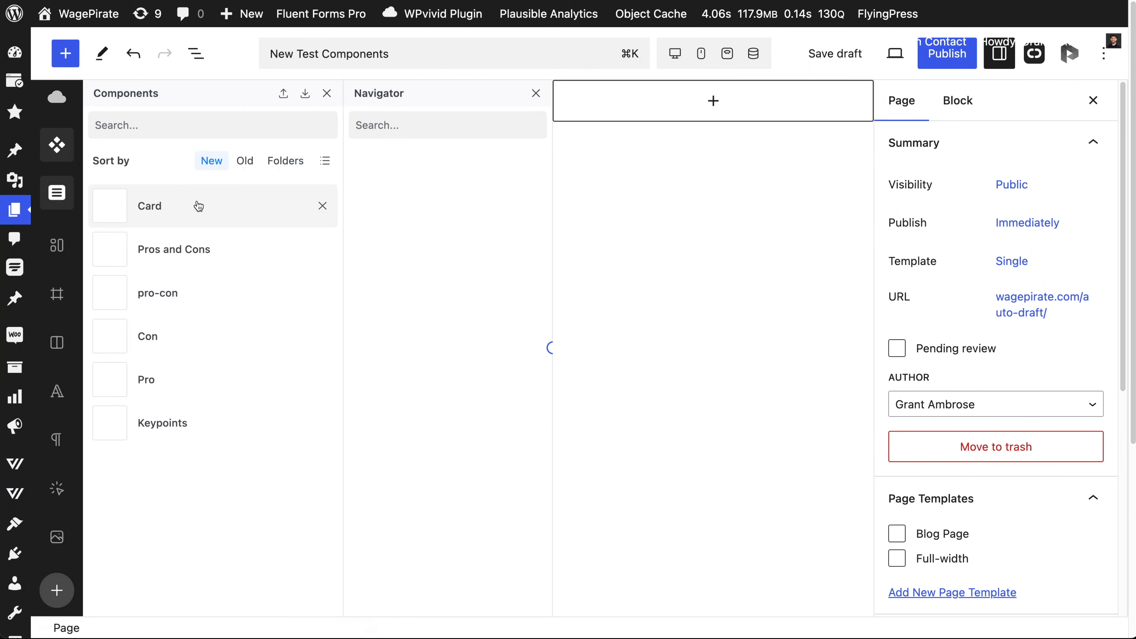
left_click(219, 207)
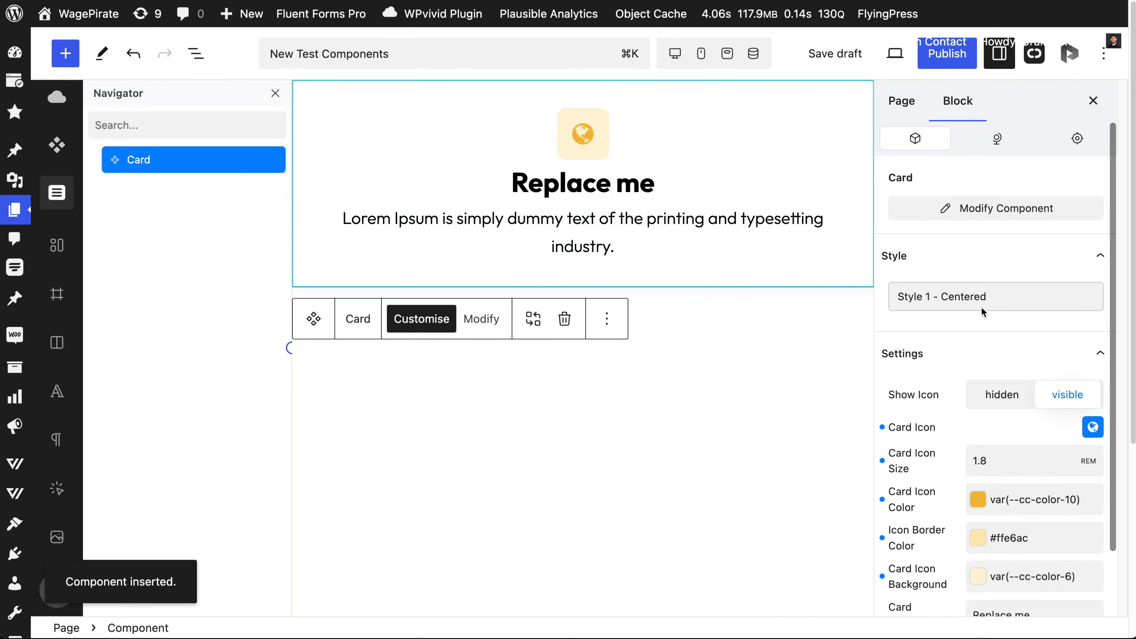
left_click(954, 296)
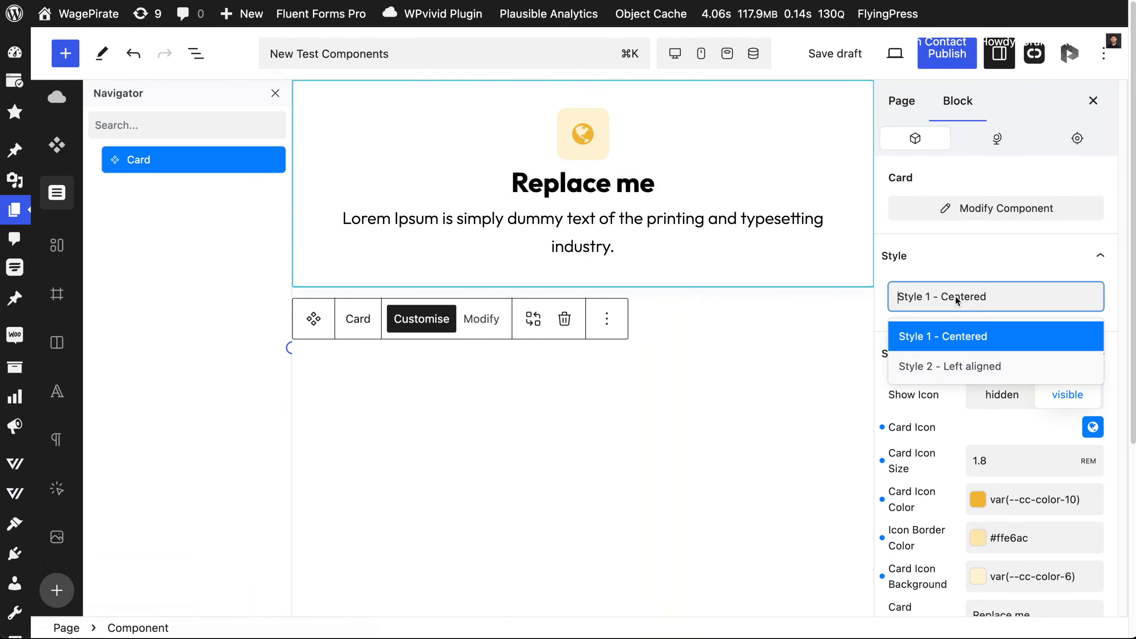
left_click(947, 366)
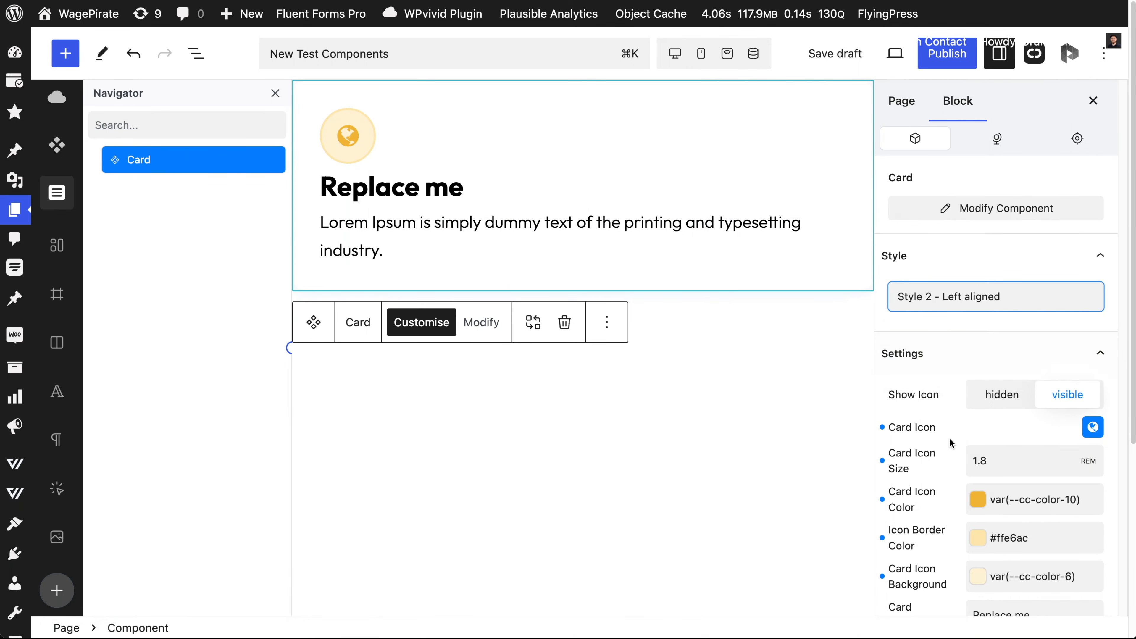
Step: Recolor the card's icon green: var(--cc-color-3) for the icon, var(--cc-color-8) for the border and var(--cc-color-11) for the background
scroll(944, 576, "down", 3)
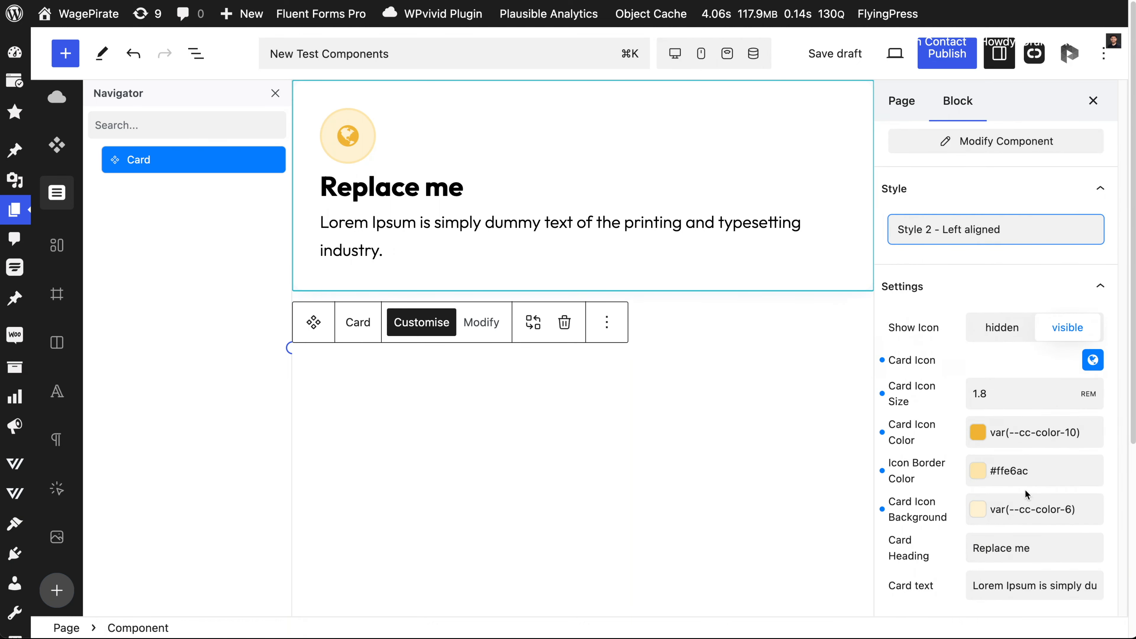
left_click(978, 432)
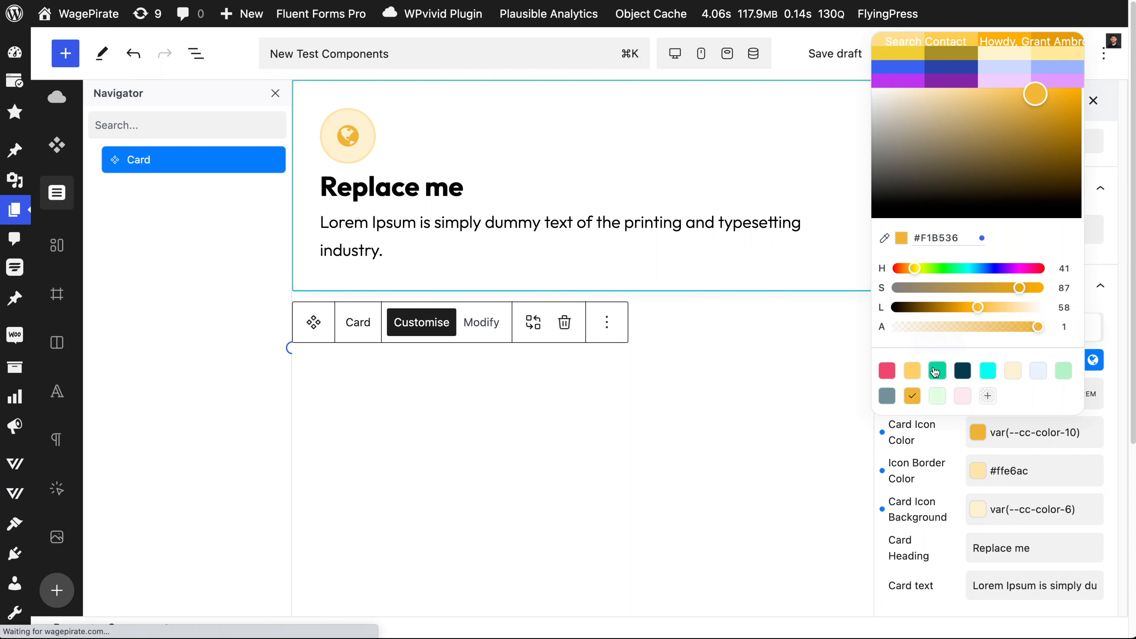
left_click(936, 370)
left_click(978, 470)
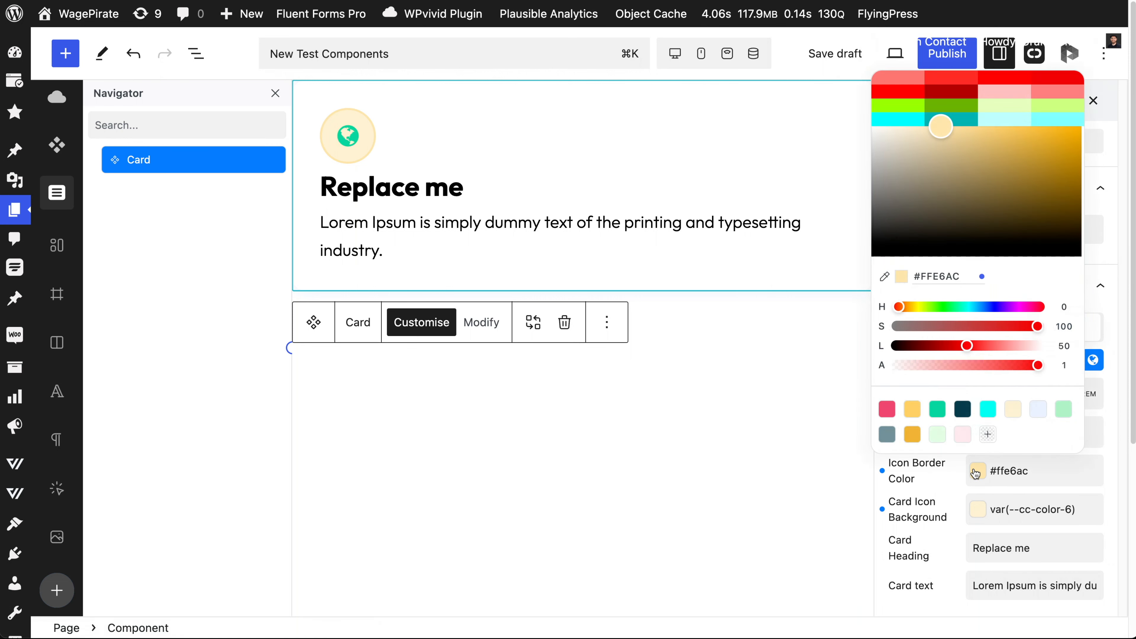
left_click(1063, 409)
left_click(979, 510)
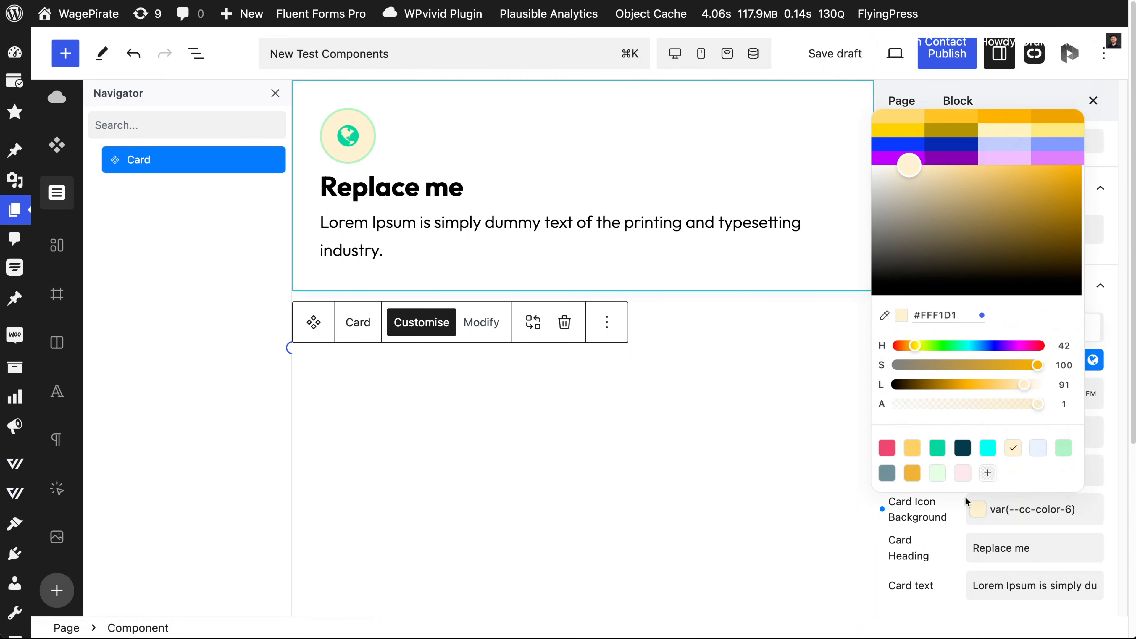
left_click(937, 473)
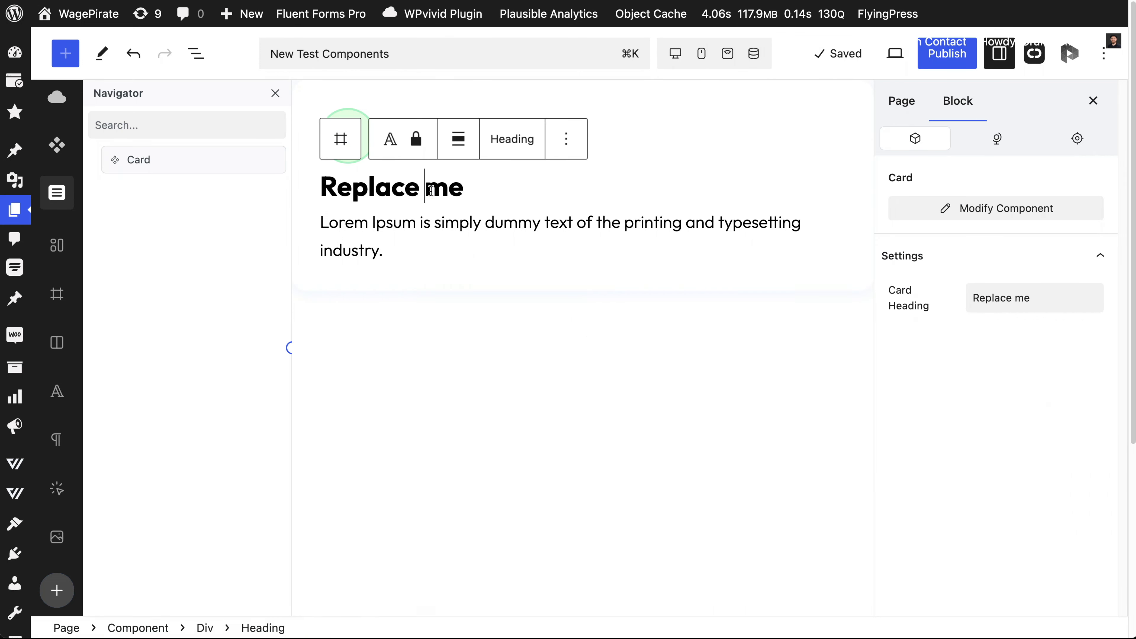
Step: Replace the card's heading with "Web Design" and its text with "Get a great website here! Contact us today!"
triple_click(430, 190)
type("Web Design")
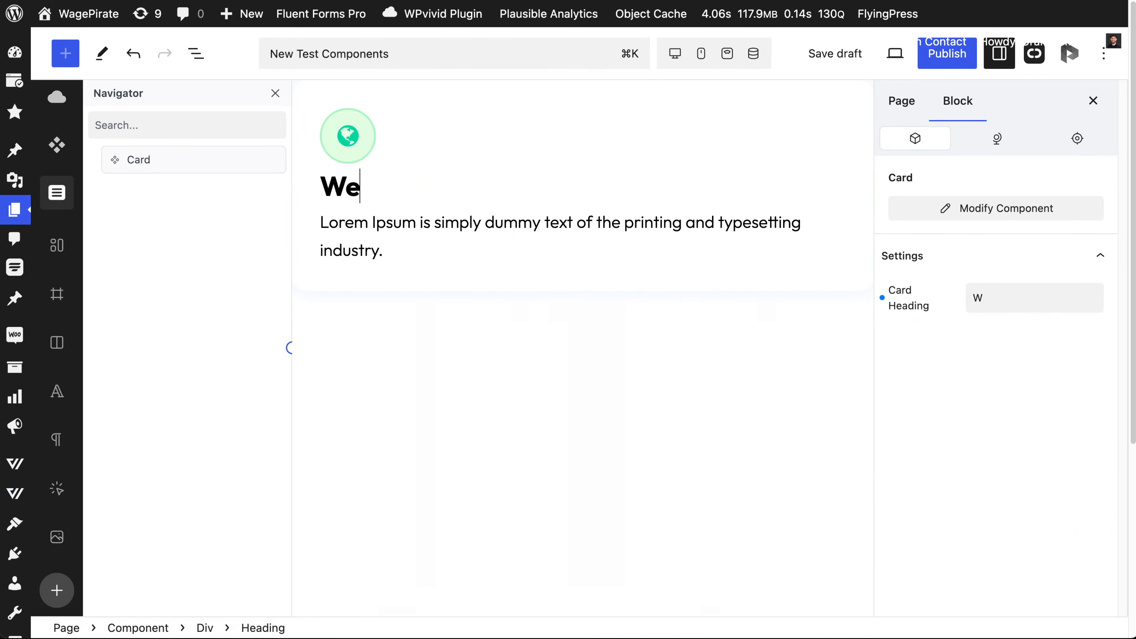
triple_click(519, 223)
type("Get a g")
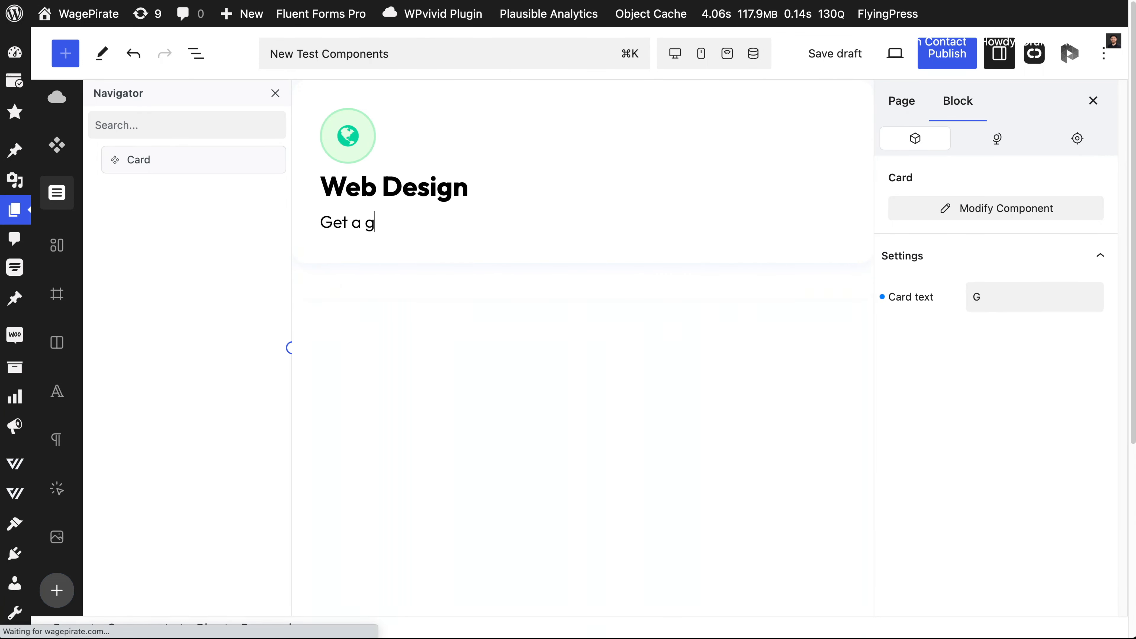
type("reat we")
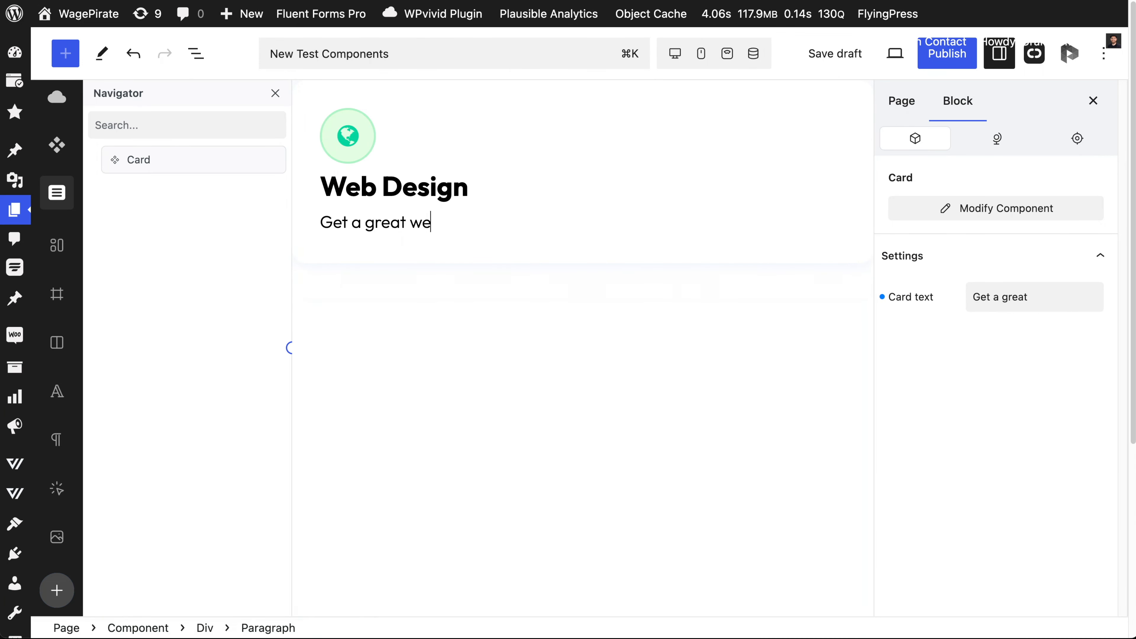
type("bsite here! Contact us today!")
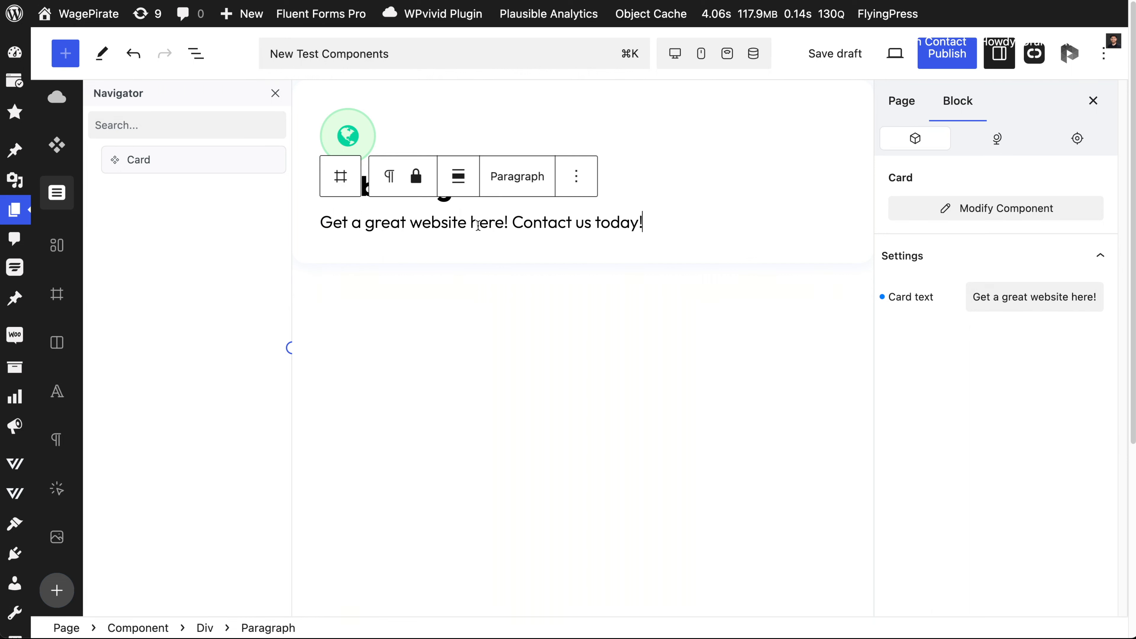
left_click(573, 174)
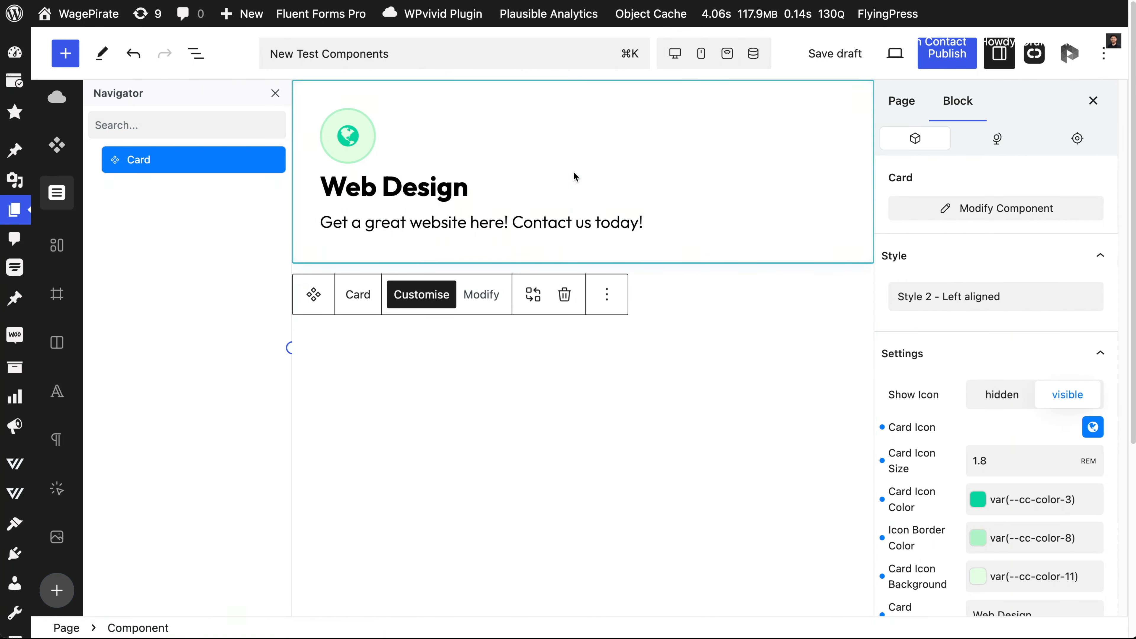
Step: Try the card in Style 1 - Centered and with its icon hidden, and restore Style 2 - Left aligned with the icon visible
left_click(961, 296)
left_click(957, 333)
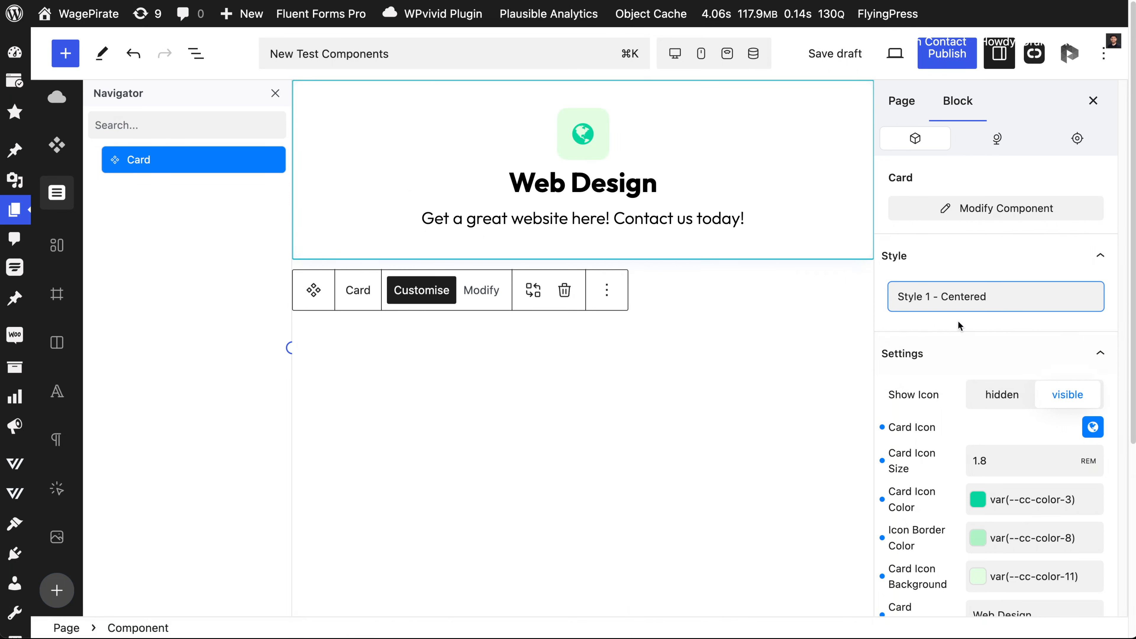
left_click(996, 396)
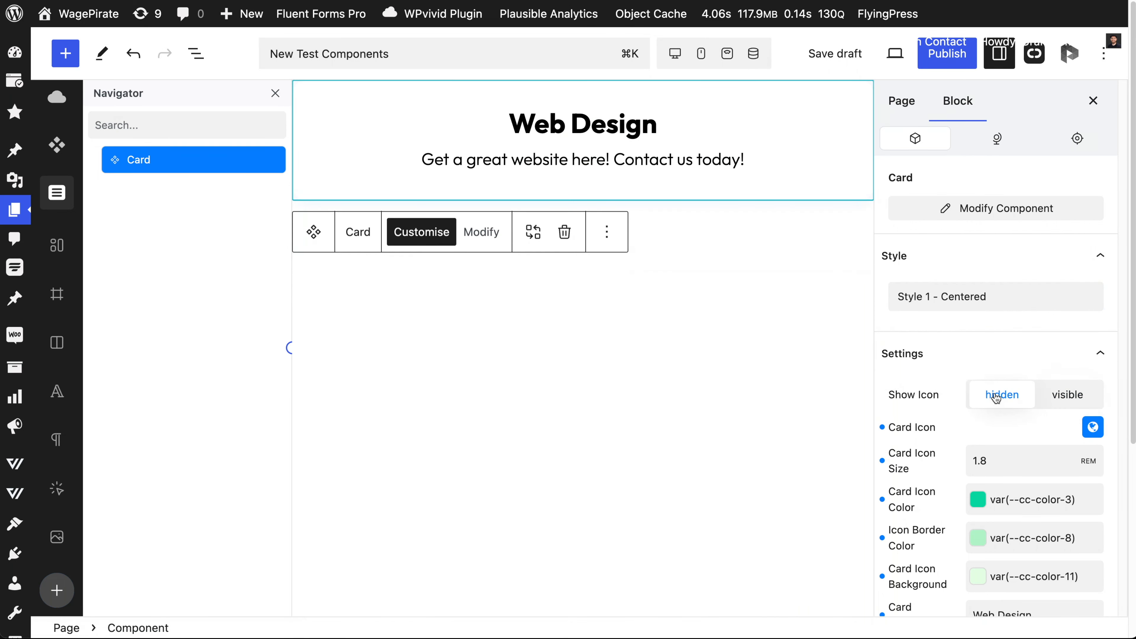
left_click(982, 299)
left_click(988, 363)
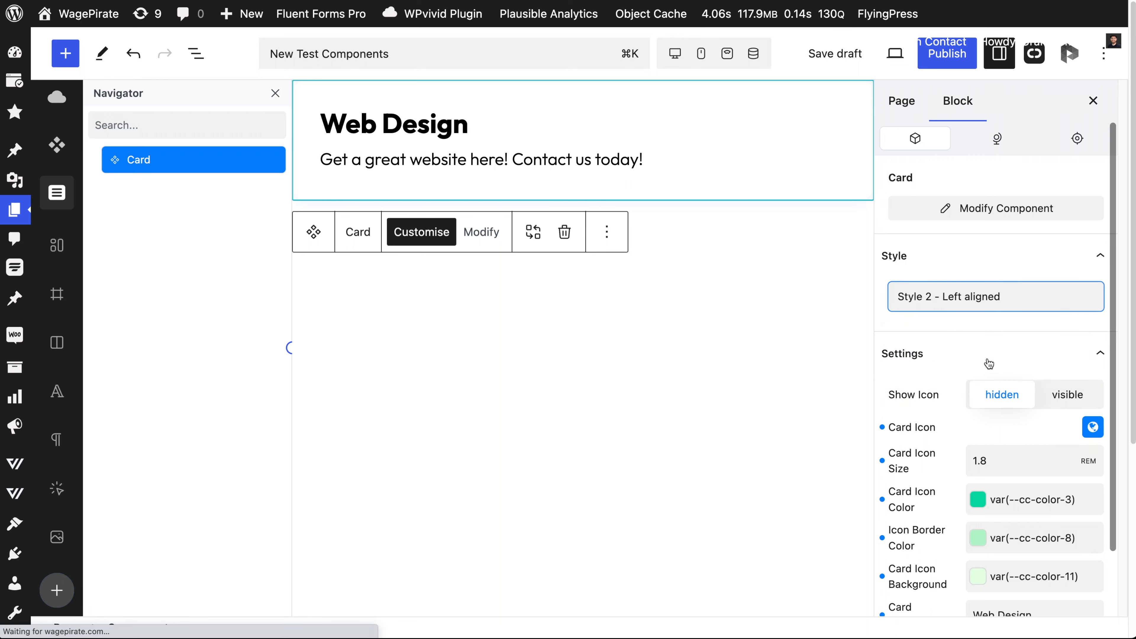
left_click(1066, 400)
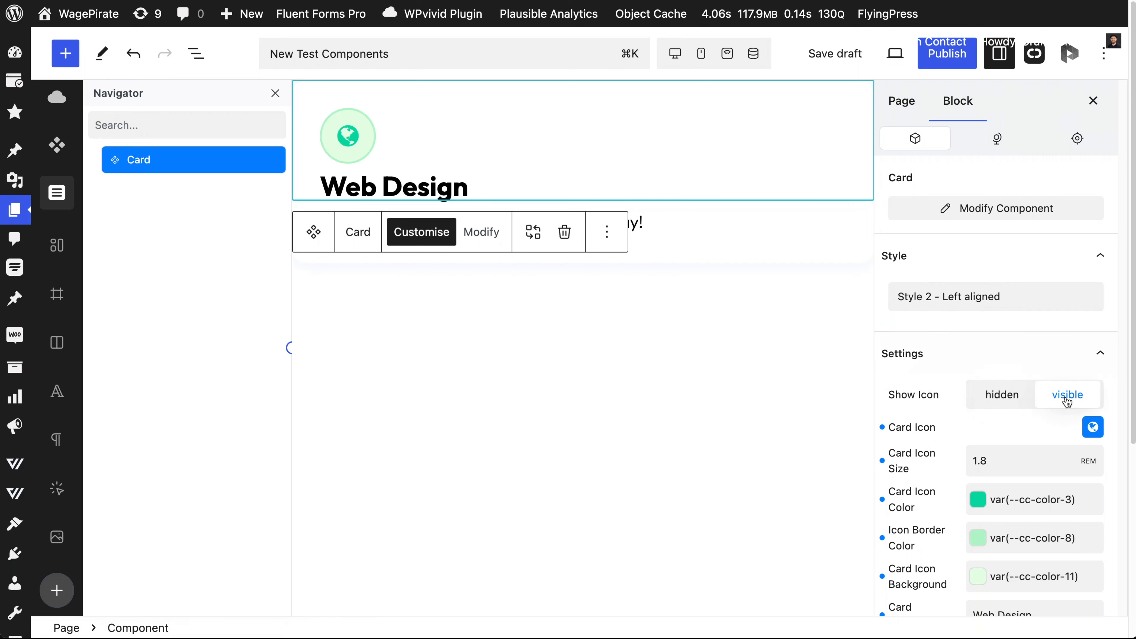
Step: Change the Web Design card's icon to the solid heart from the Regular library
left_click(1091, 428)
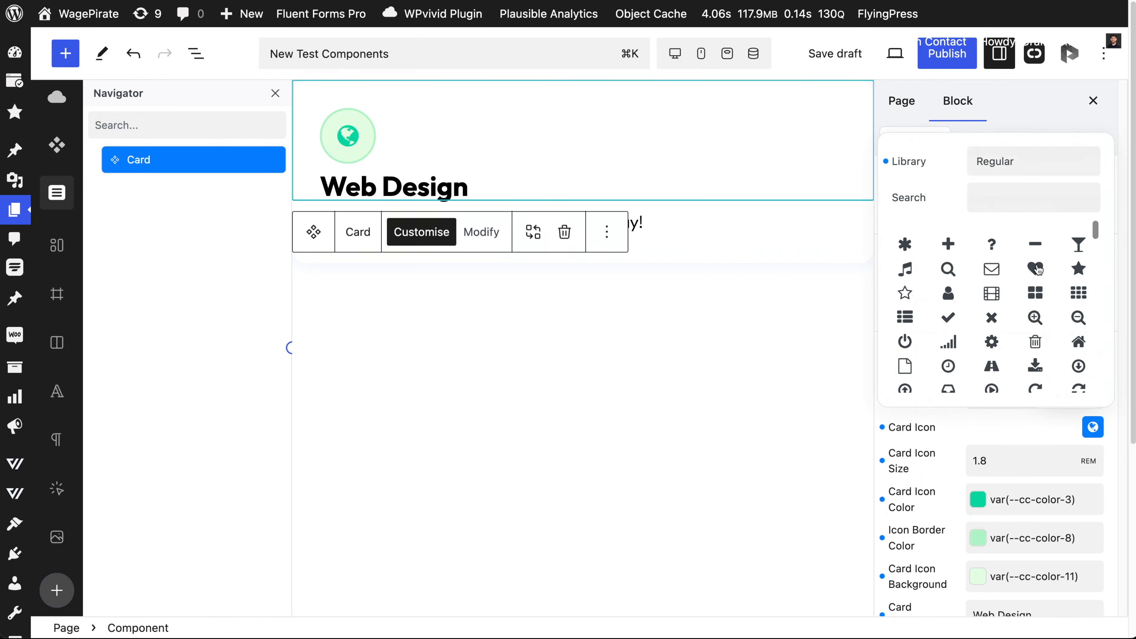
left_click(210, 215)
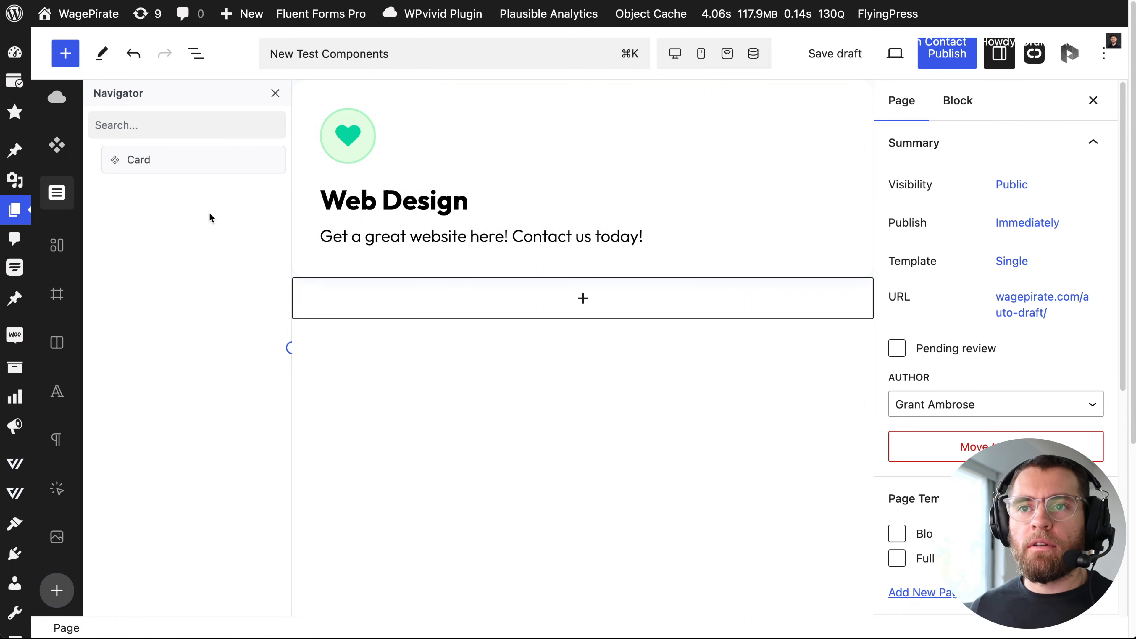
Step: Add a Section block below the Web Design card
left_click(576, 297)
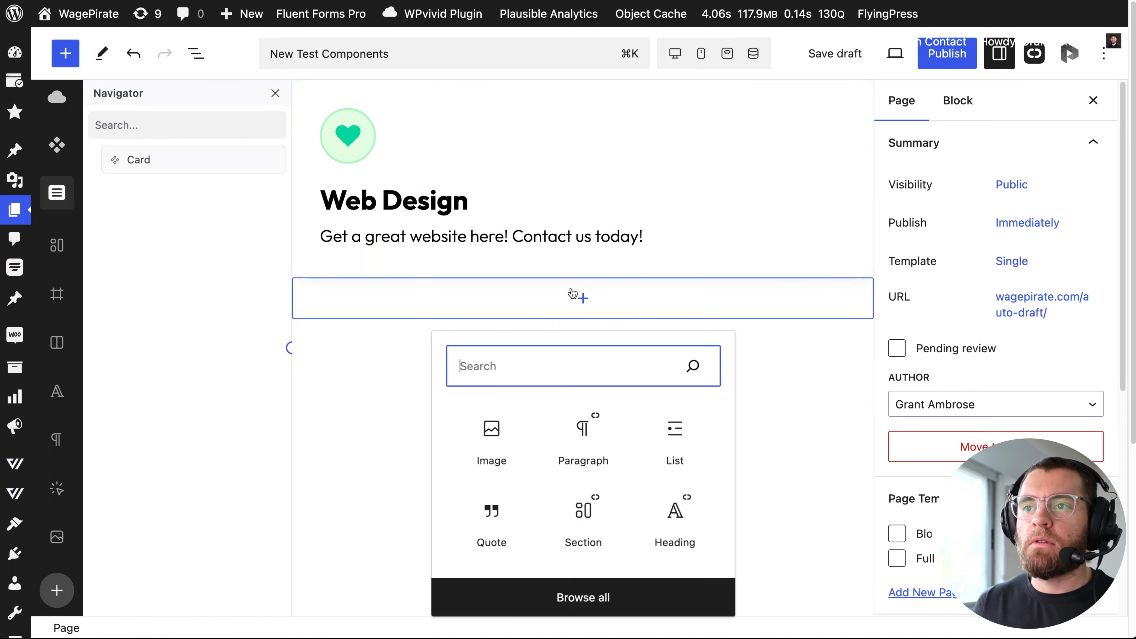
type("sec")
left_click(510, 432)
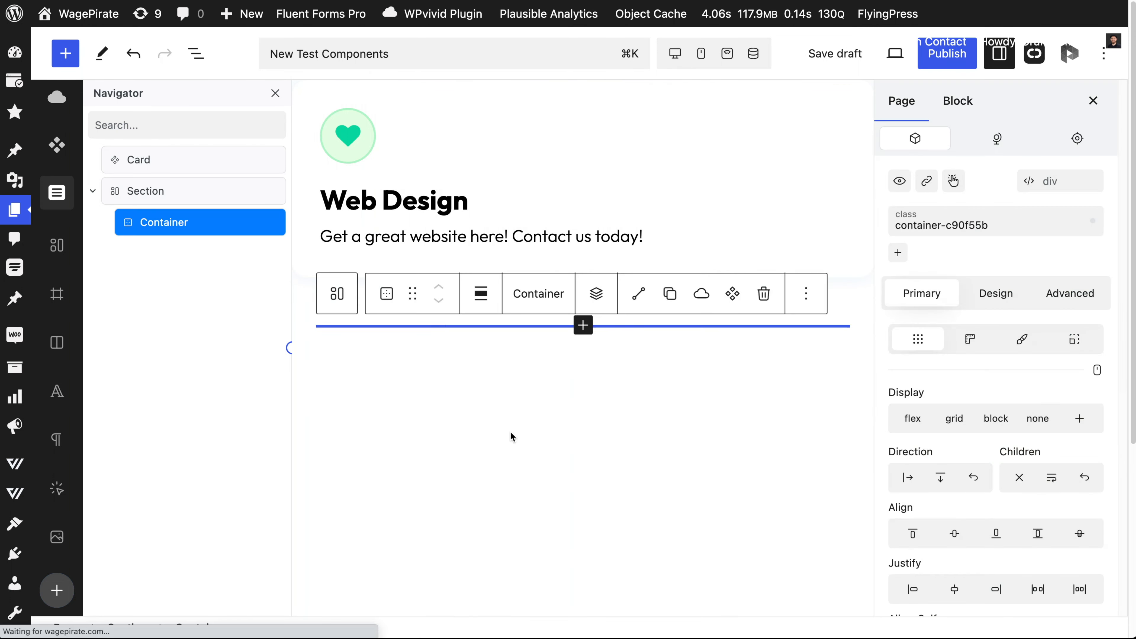
Step: Insert a layout of three equal columns in the section's container and move the Web Design card into the first column
right_click(196, 230)
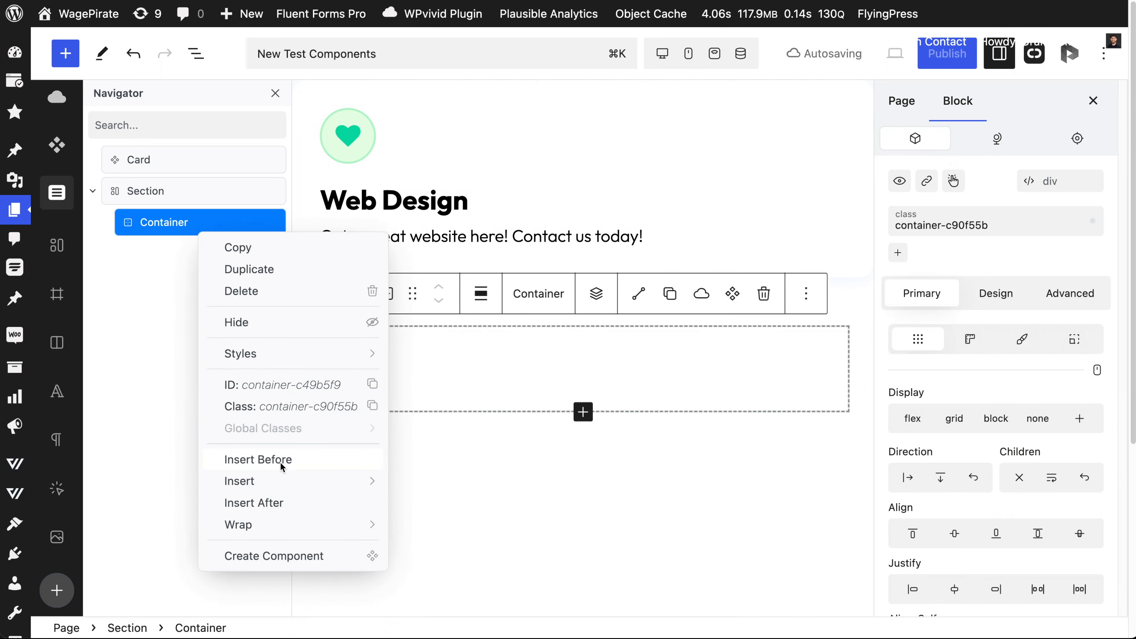
mouse_move(286, 480)
left_click(449, 173)
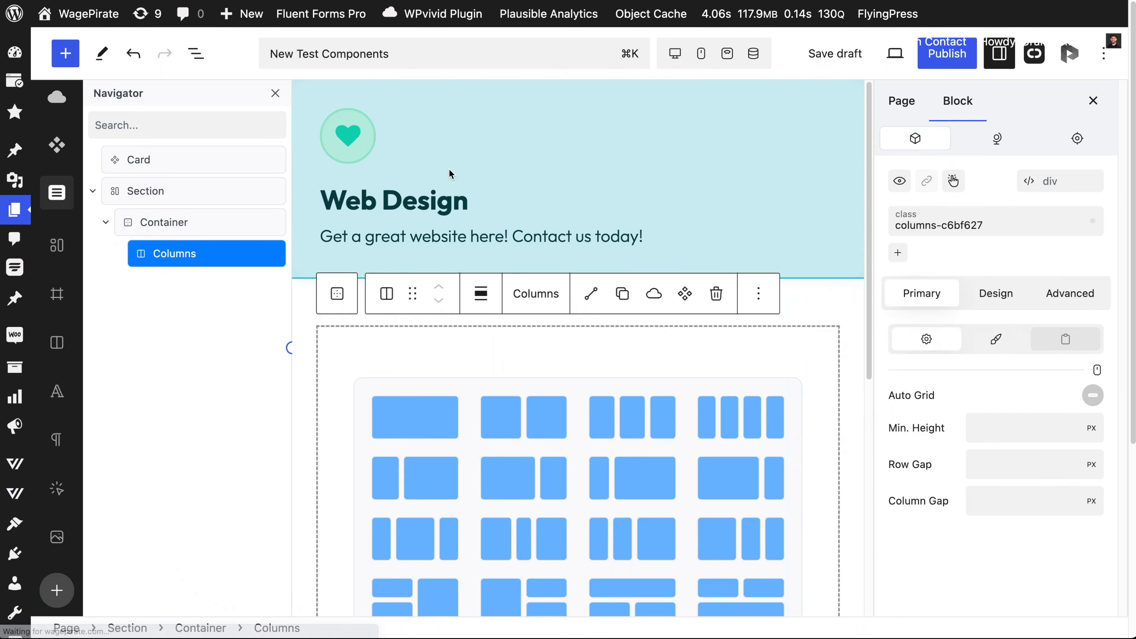
left_click(615, 414)
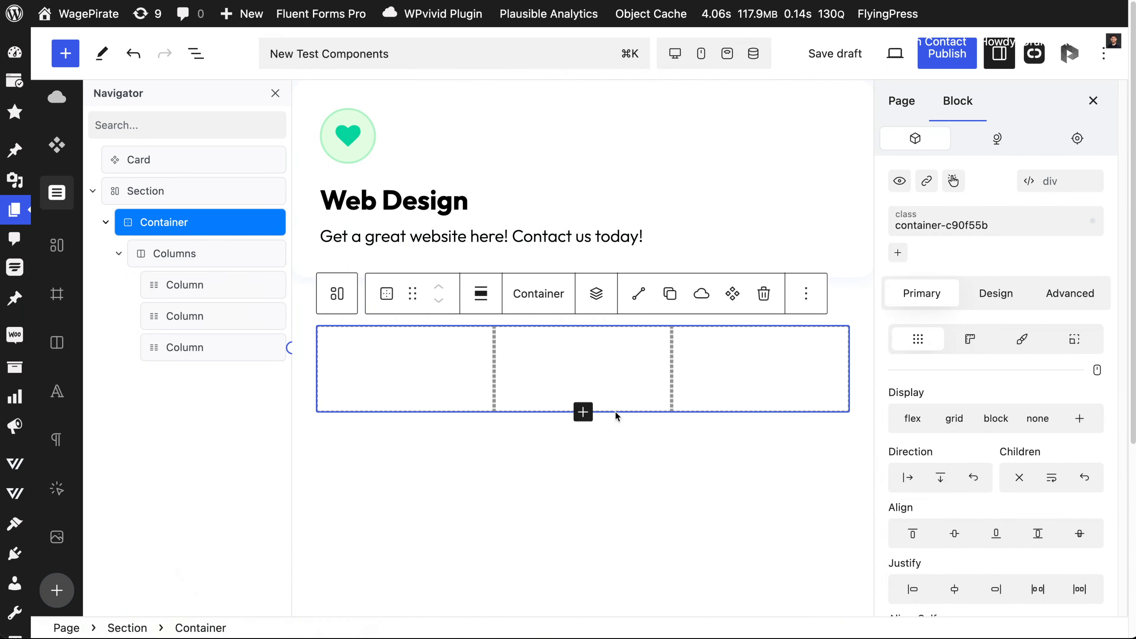
left_click(139, 159)
left_click_drag(139, 159, 217, 285)
Step: Set the editor's canvas scale to 75%
left_click(726, 55)
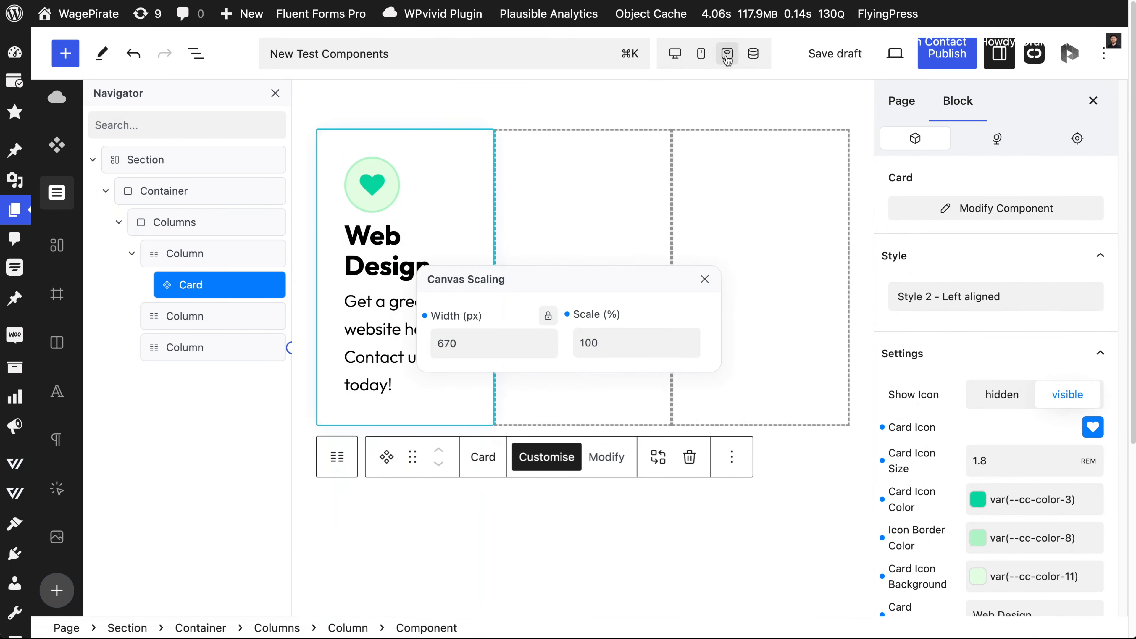
double_click(621, 346)
type("75")
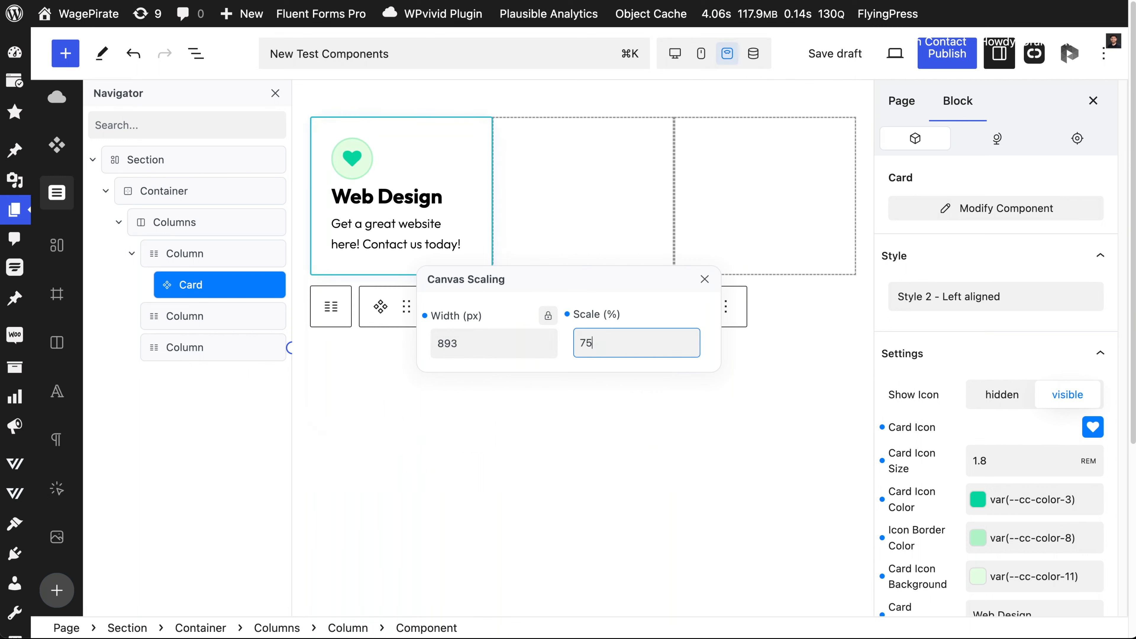
key("Escape")
Step: Insert another Card component and move it into the second column of the section
left_click(56, 145)
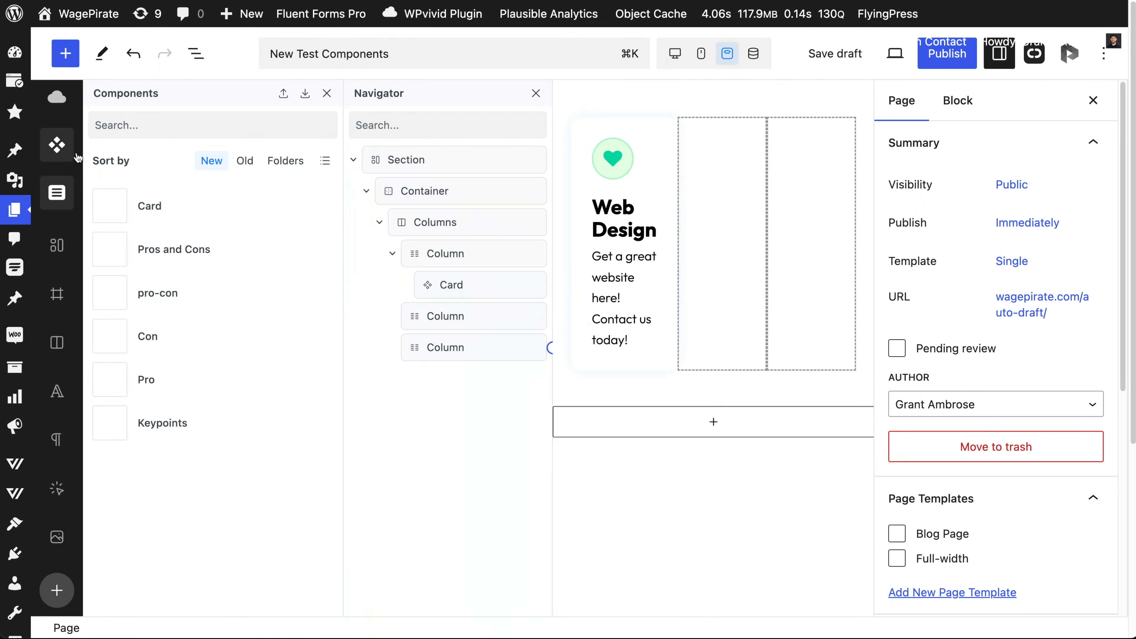
left_click(156, 206)
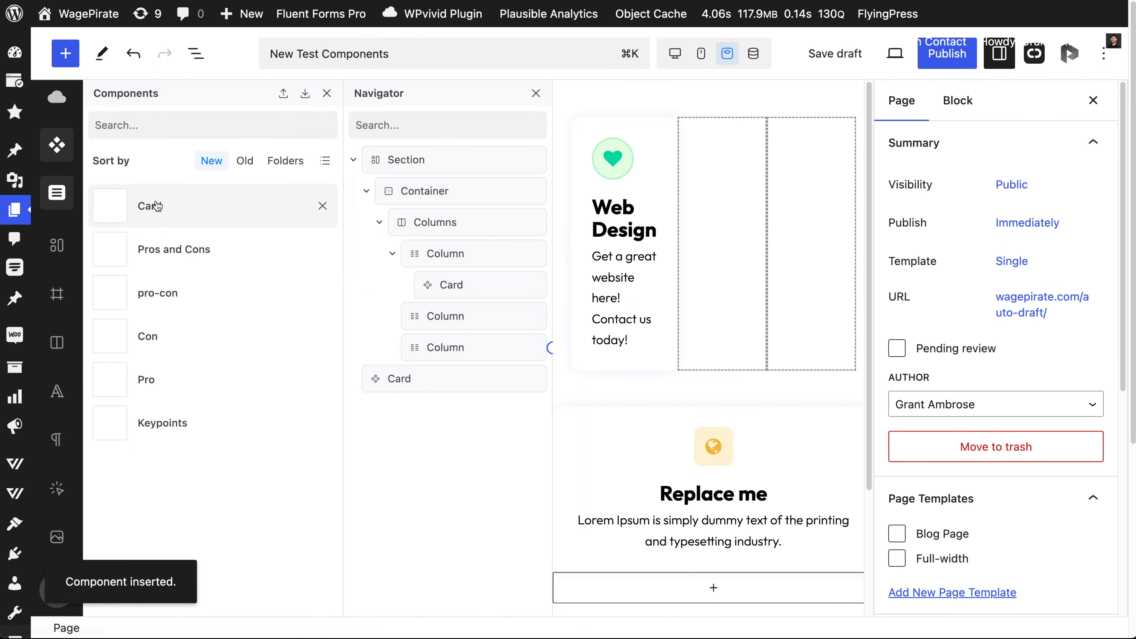
left_click_drag(389, 375, 437, 342)
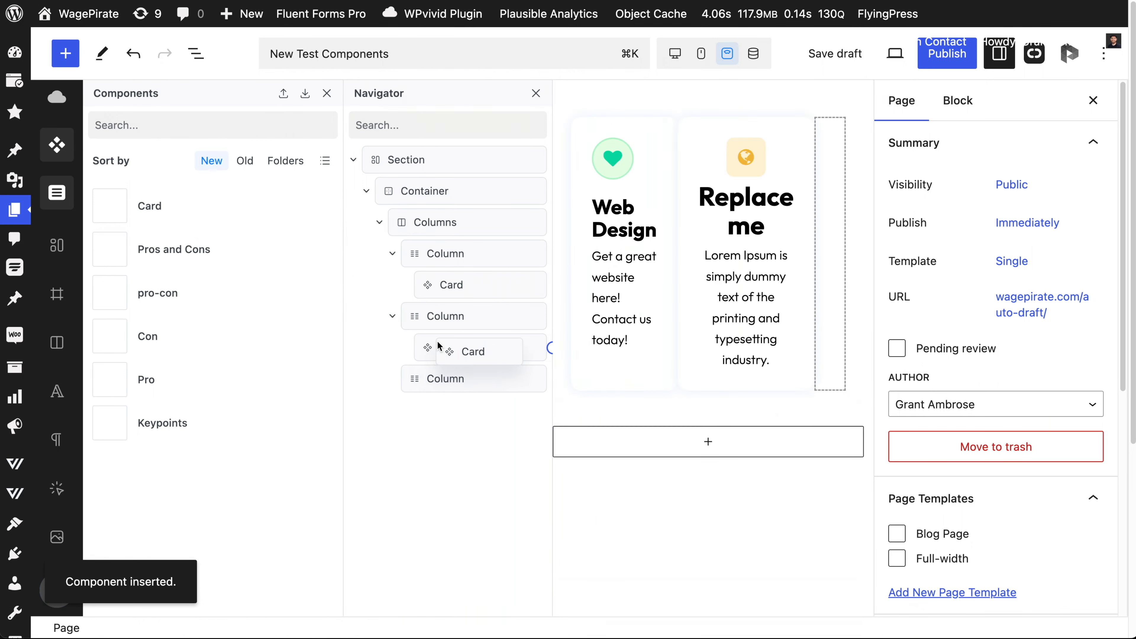
left_click(326, 93)
Step: Set the second column's card to Style 2 - Left aligned
left_click(517, 289)
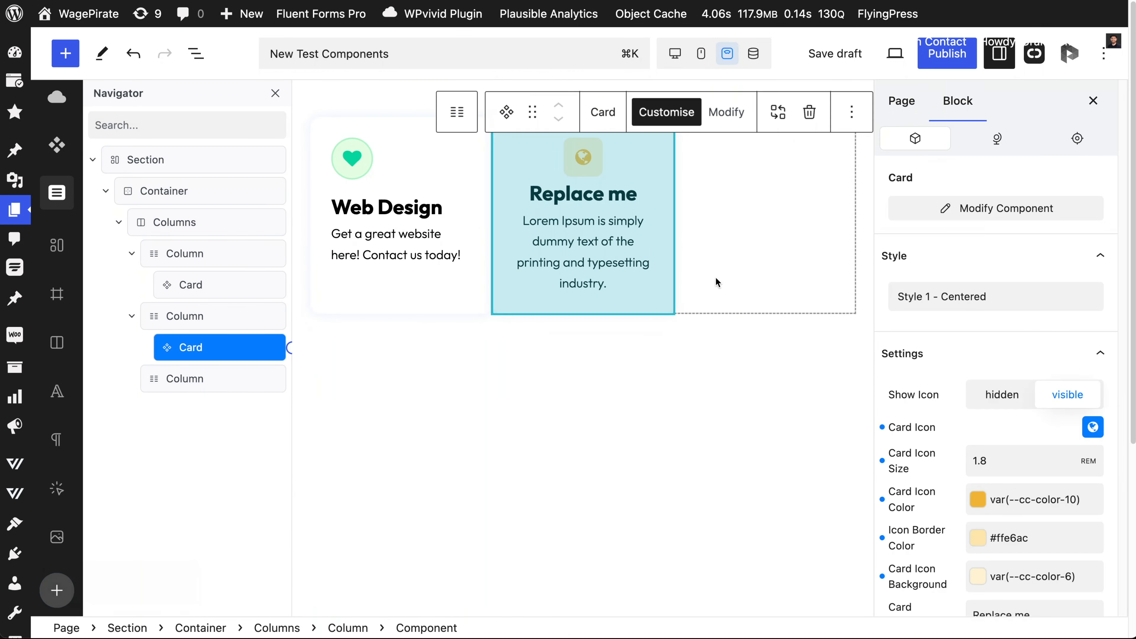
left_click(916, 294)
left_click(923, 365)
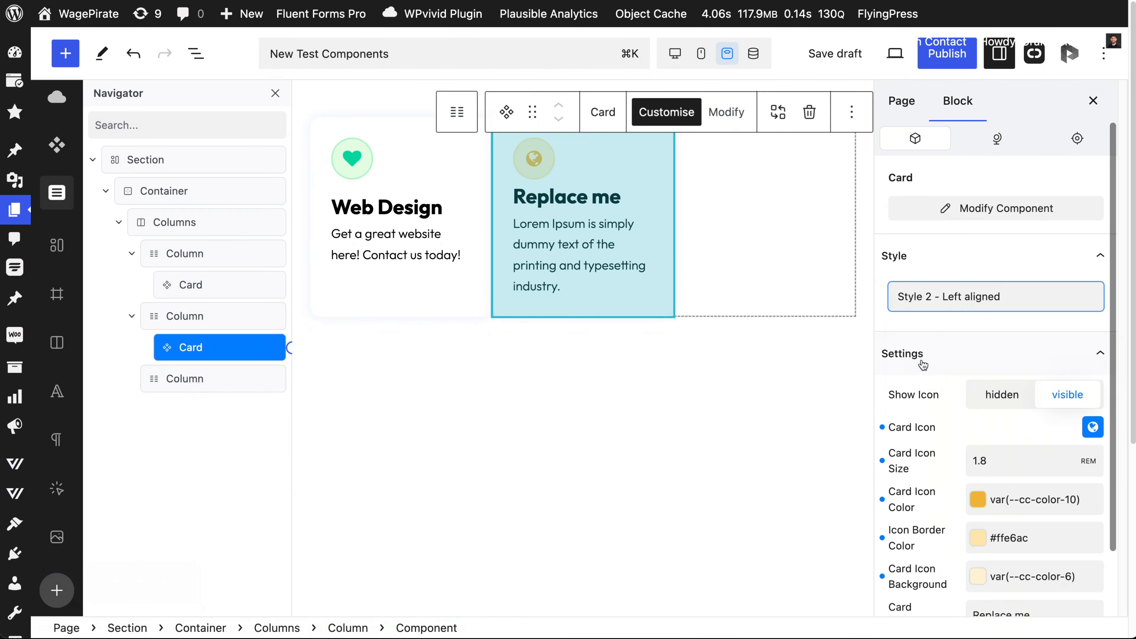
Step: Change the second card's icon to a house and set its icon color to the pink-red var(--cc-color-1)
left_click(1092, 427)
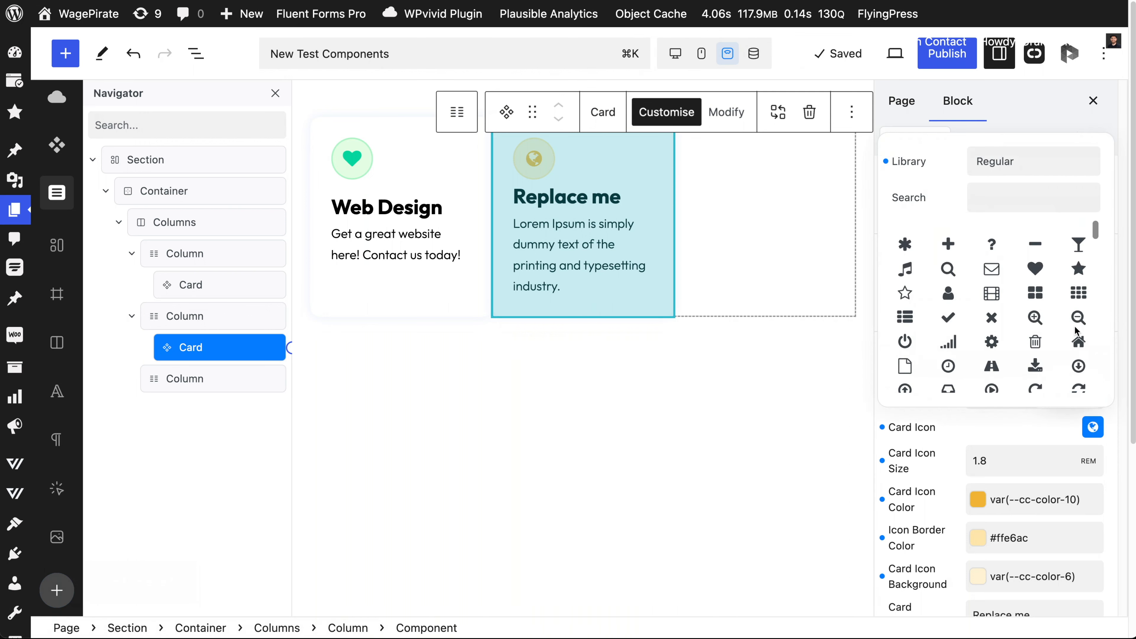
left_click(977, 499)
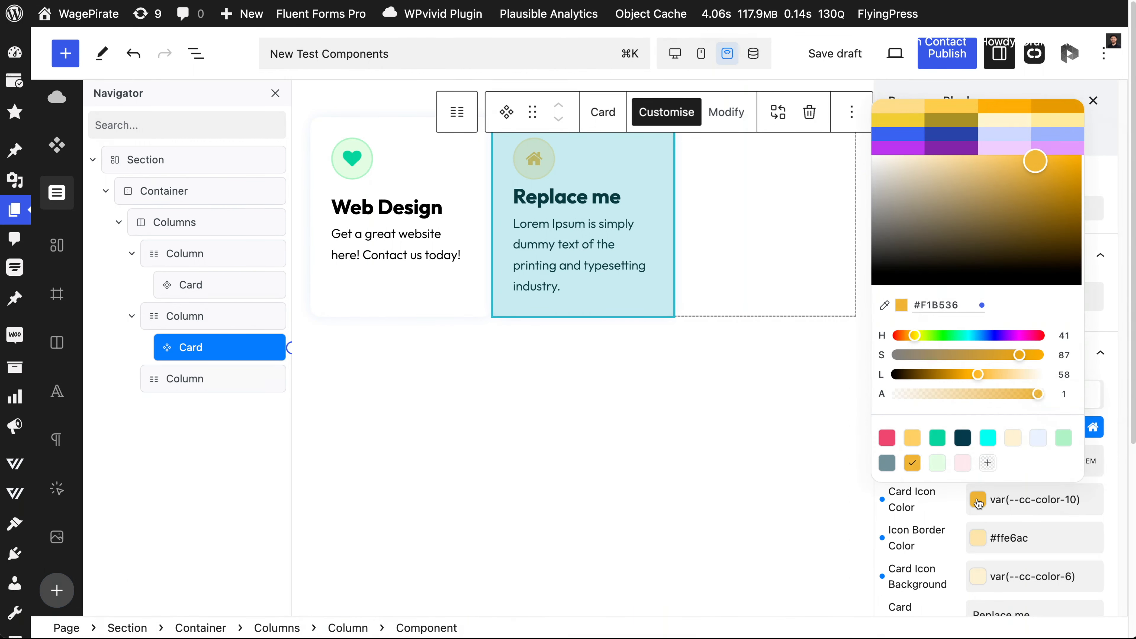
left_click(886, 437)
Step: Set the second card's icon border color to light pink #f7bbc9 and its icon background to var(--cc-color-12)
left_click(977, 538)
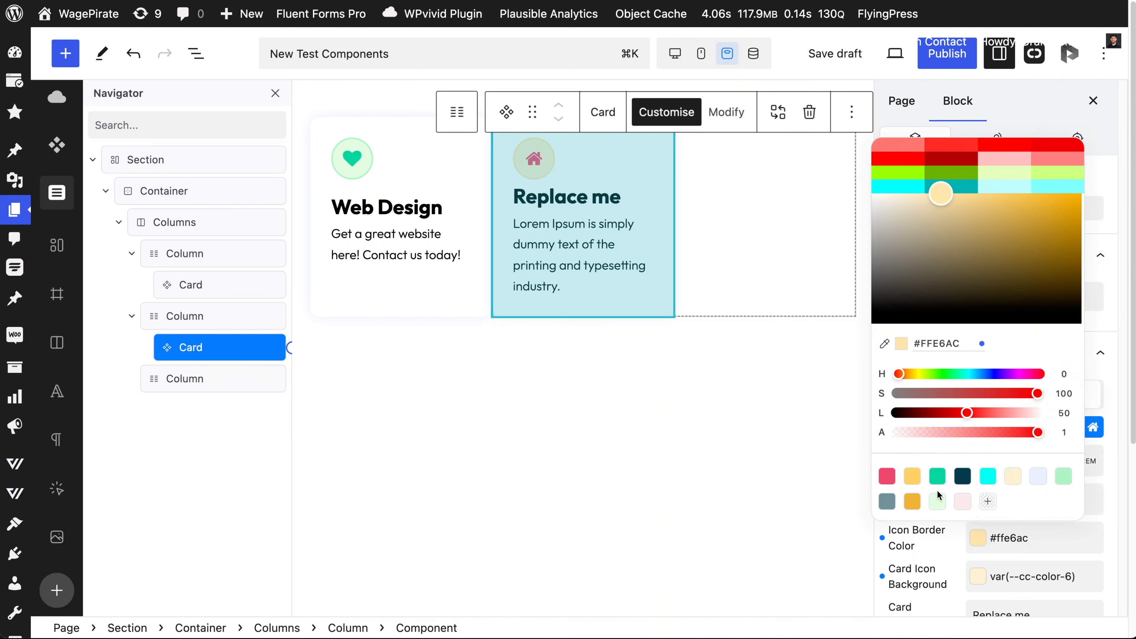
left_click(886, 475)
left_click(1023, 412)
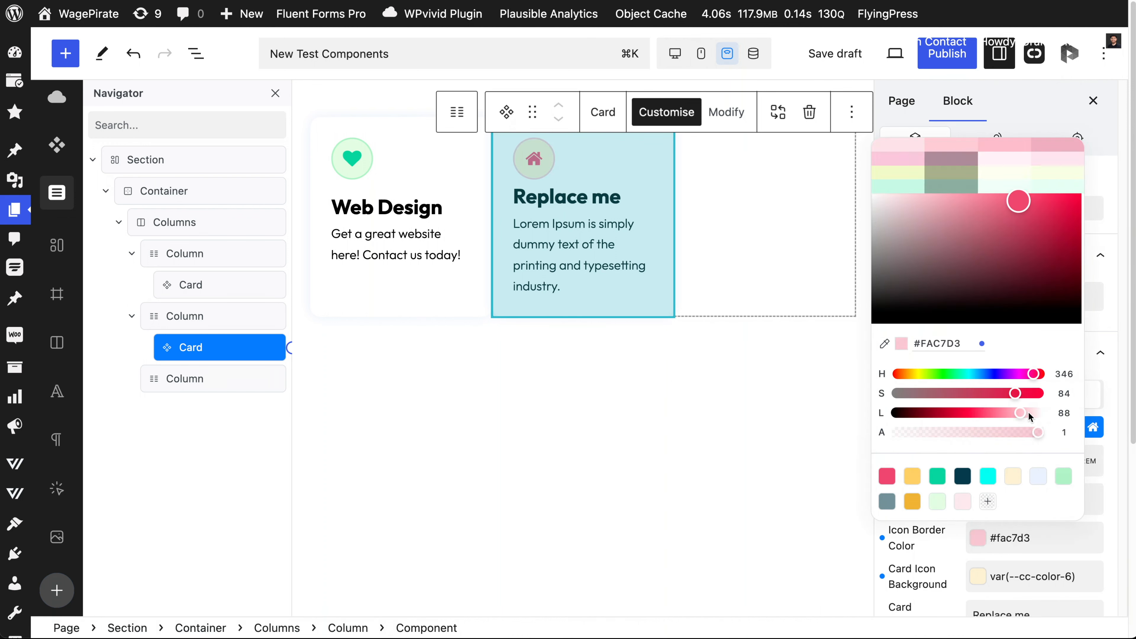
left_click(977, 580)
left_click(977, 580)
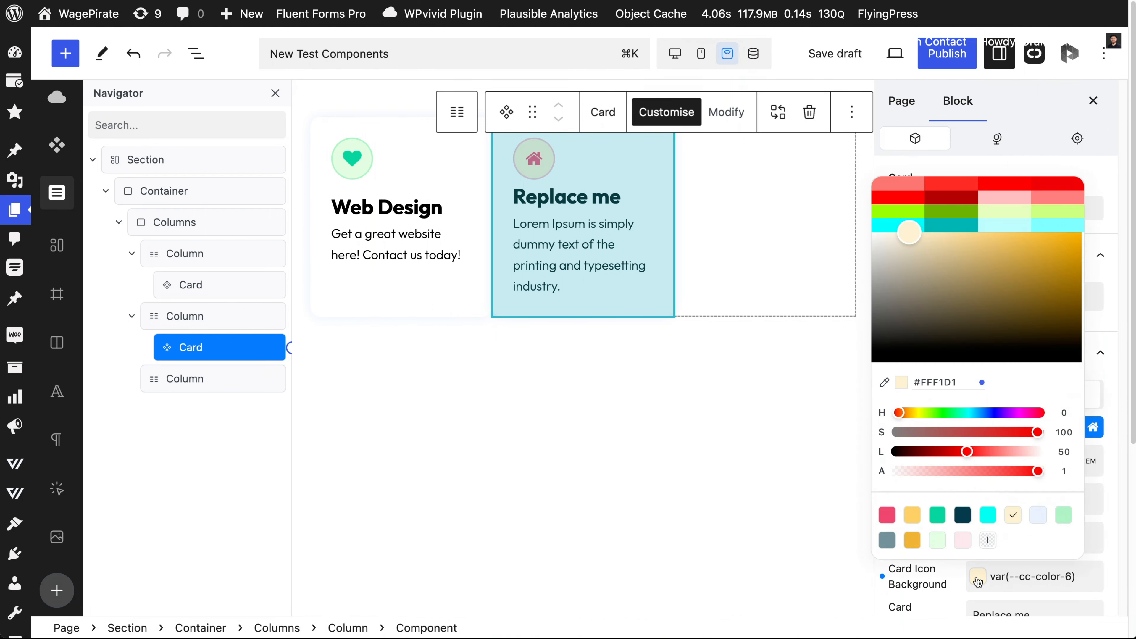
left_click(964, 541)
left_click(783, 491)
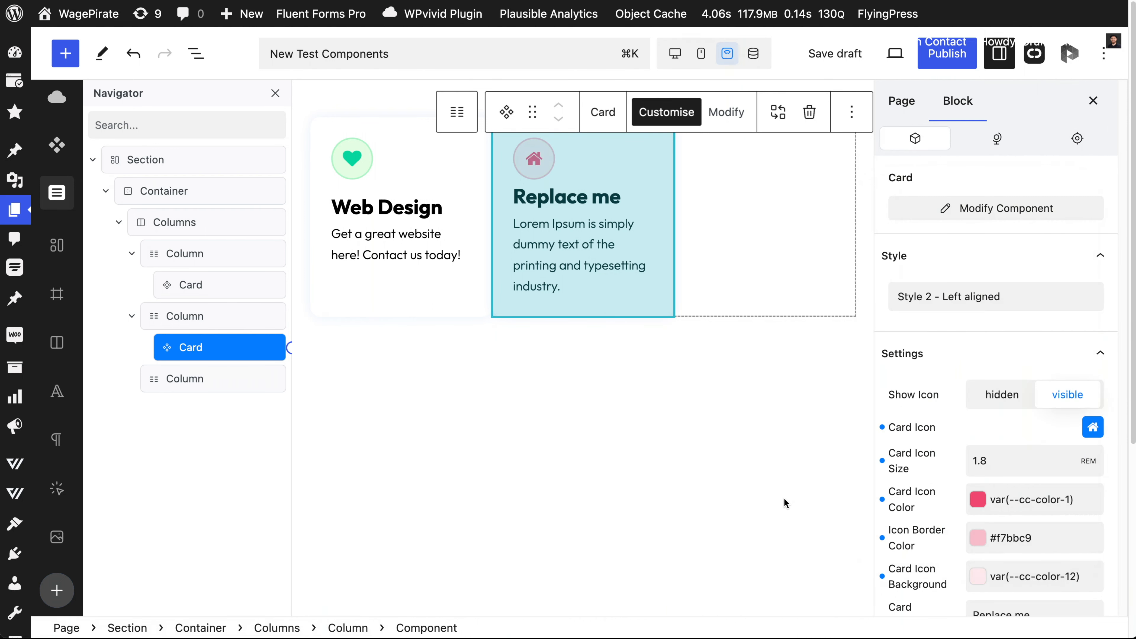
Step: Replace the second card's heading with "SEO Services"
triple_click(575, 198)
type("SEO S")
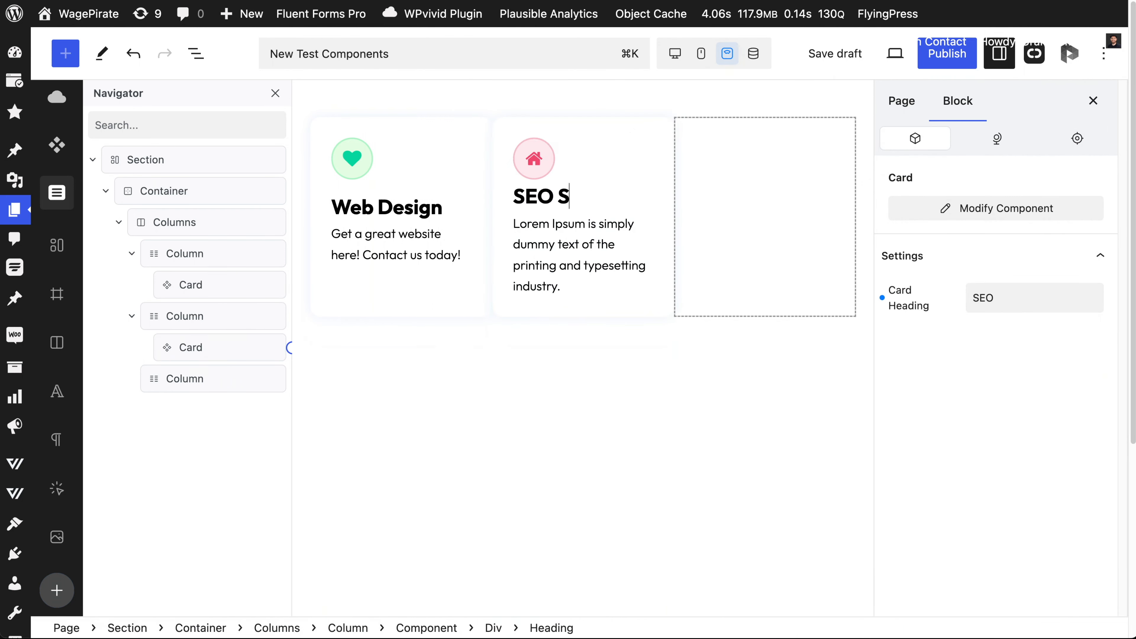
type("ervices")
left_click(539, 465)
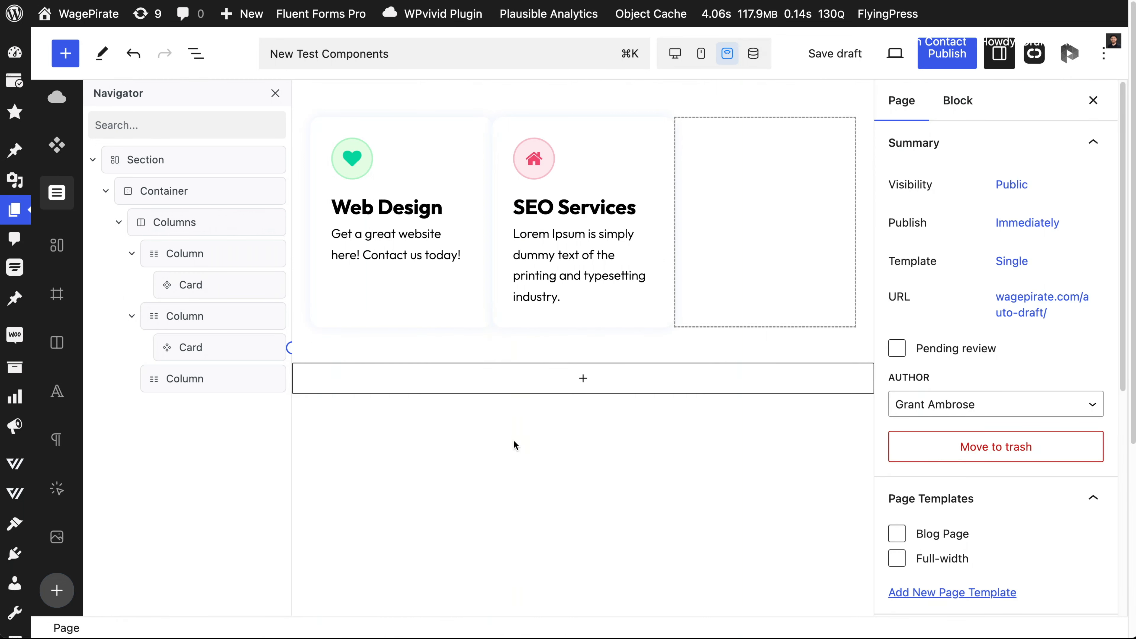
Step: Copy the SEO Services card and paste it into the third column
left_click(199, 353)
key("ctrl+c")
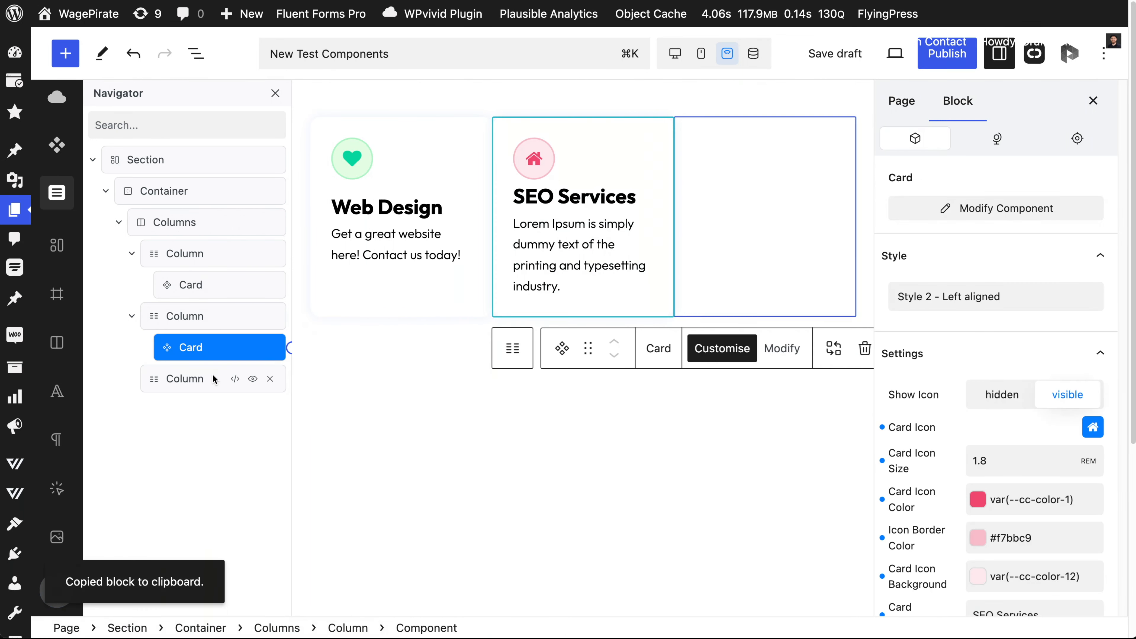
left_click(213, 378)
key("ctrl+v")
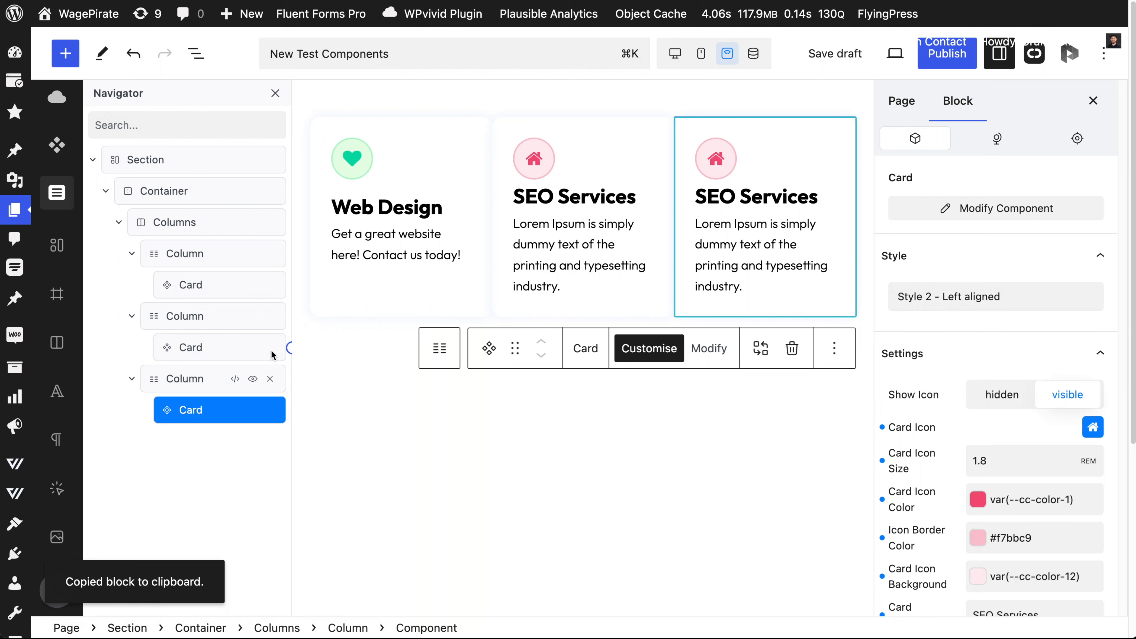
Step: Replace the third card's heading with "Graphic Design"
left_click(746, 195)
triple_click(746, 195)
type("G")
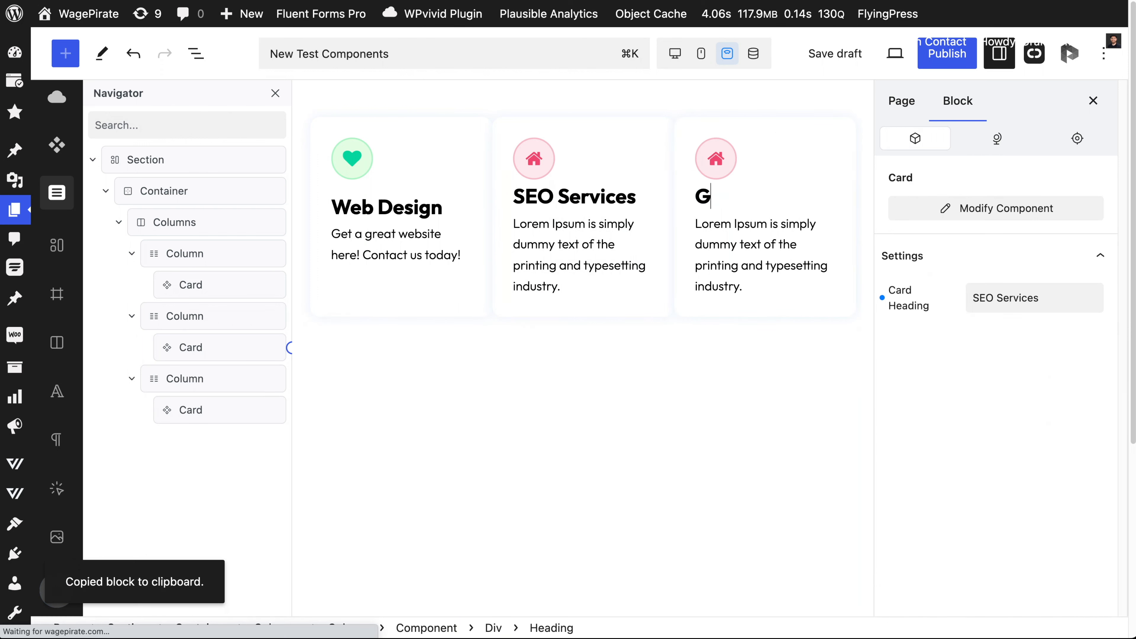
type("raphic Design")
left_click(766, 336)
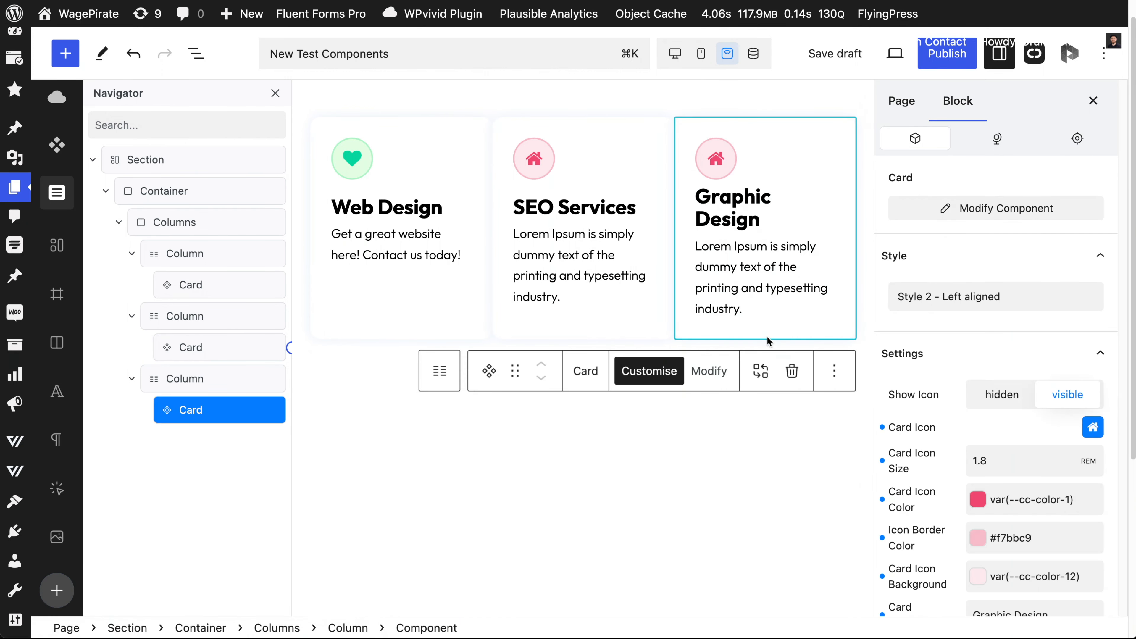
Step: Reset the Graphic Design card's icon color, icon border color and icon background to the component's defaults
scroll(883, 508, "down", 1)
left_click(883, 475)
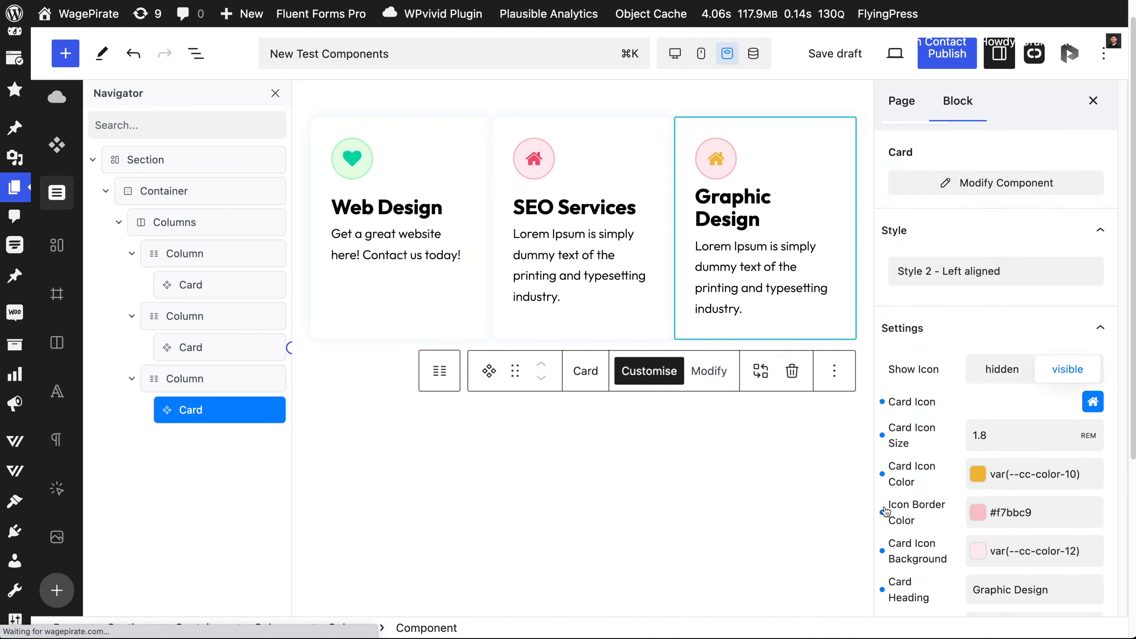
left_click(881, 513)
left_click(880, 551)
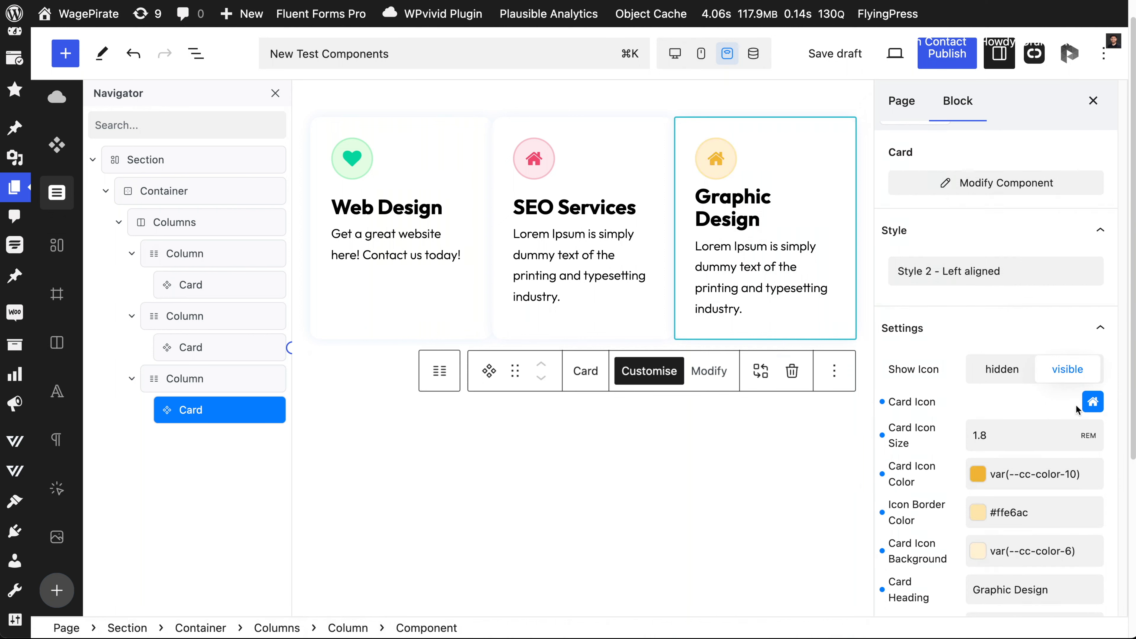
Step: Change the Graphic Design card's icon to a solid star
left_click(1091, 405)
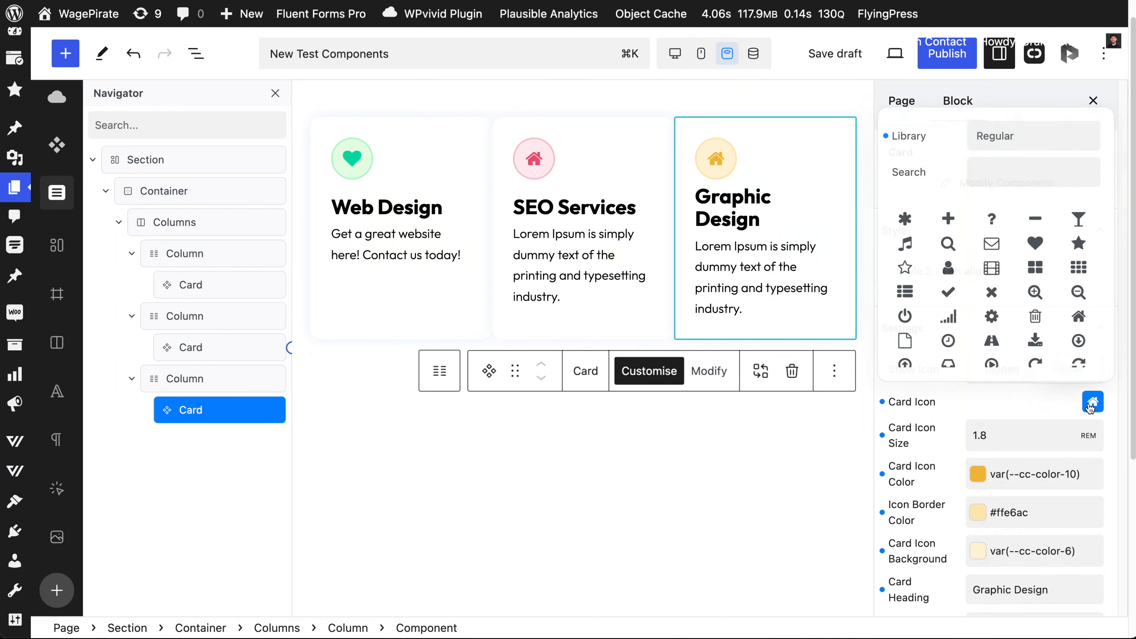
left_click(1079, 243)
left_click(713, 459)
Step: Set the row gap and column gap of the Columns block to 2 rem and save the page
left_click(199, 222)
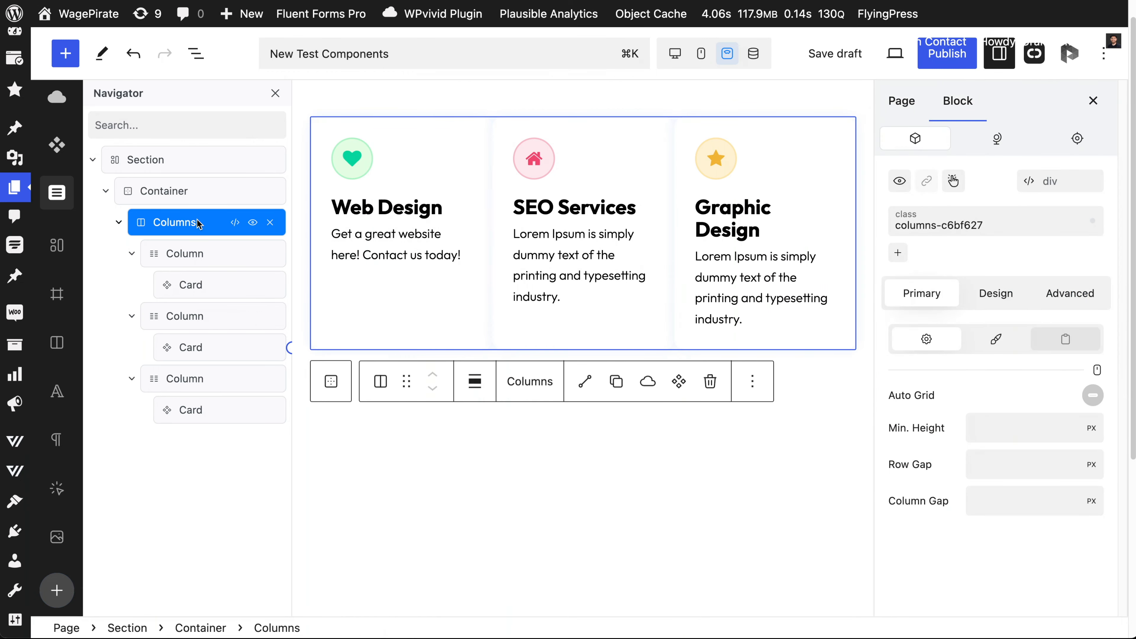
left_click(1023, 464)
type("2")
left_click(1004, 502)
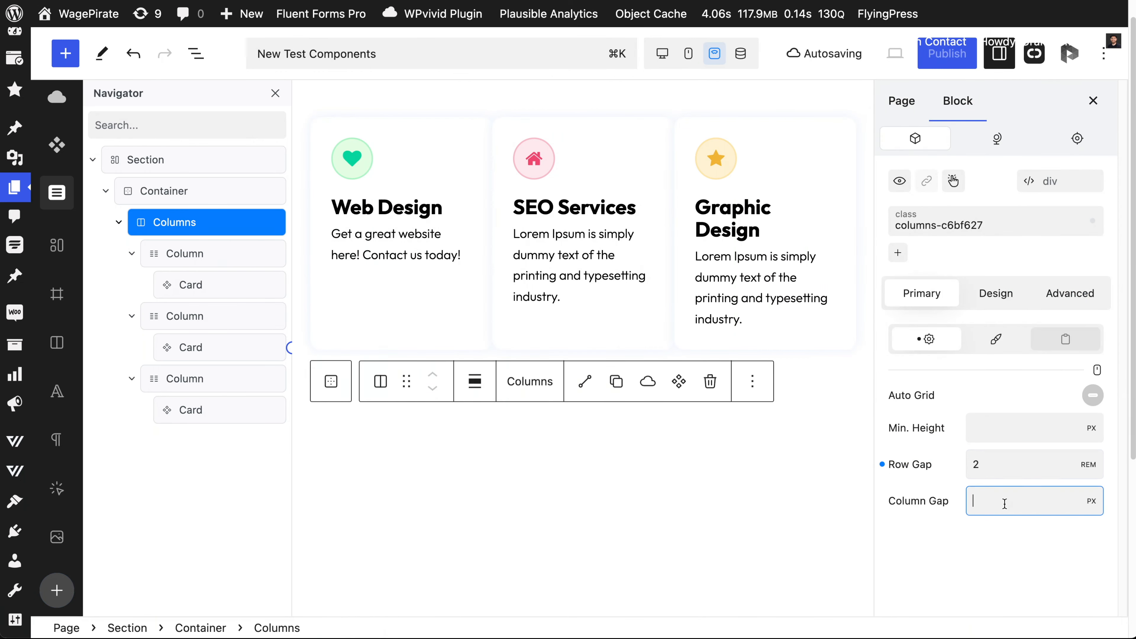
type("2")
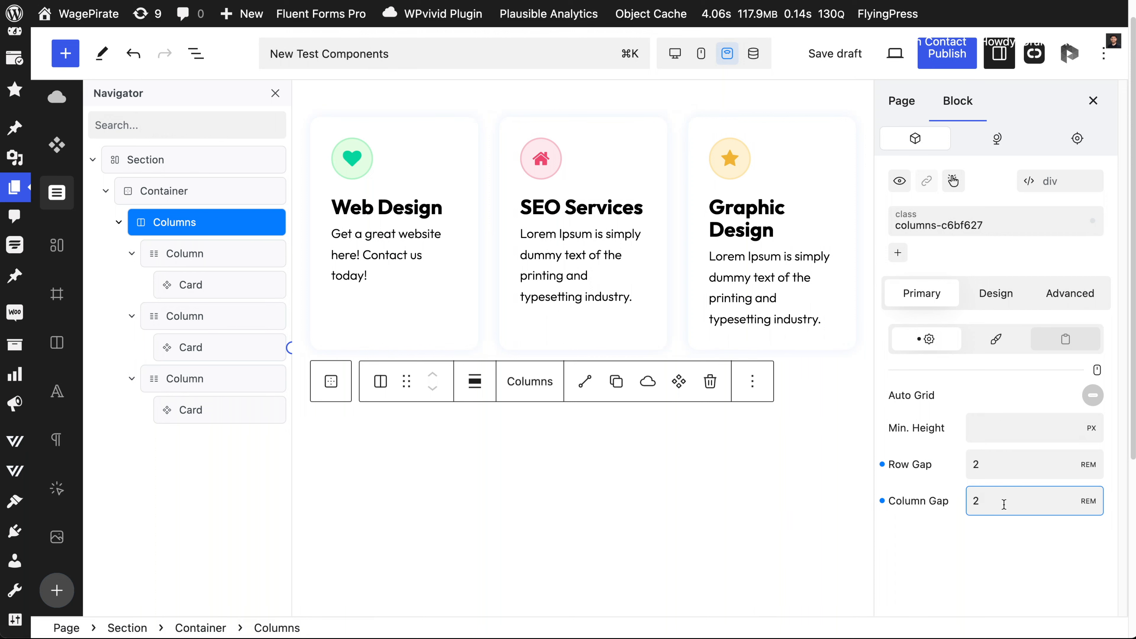
key("super+s")
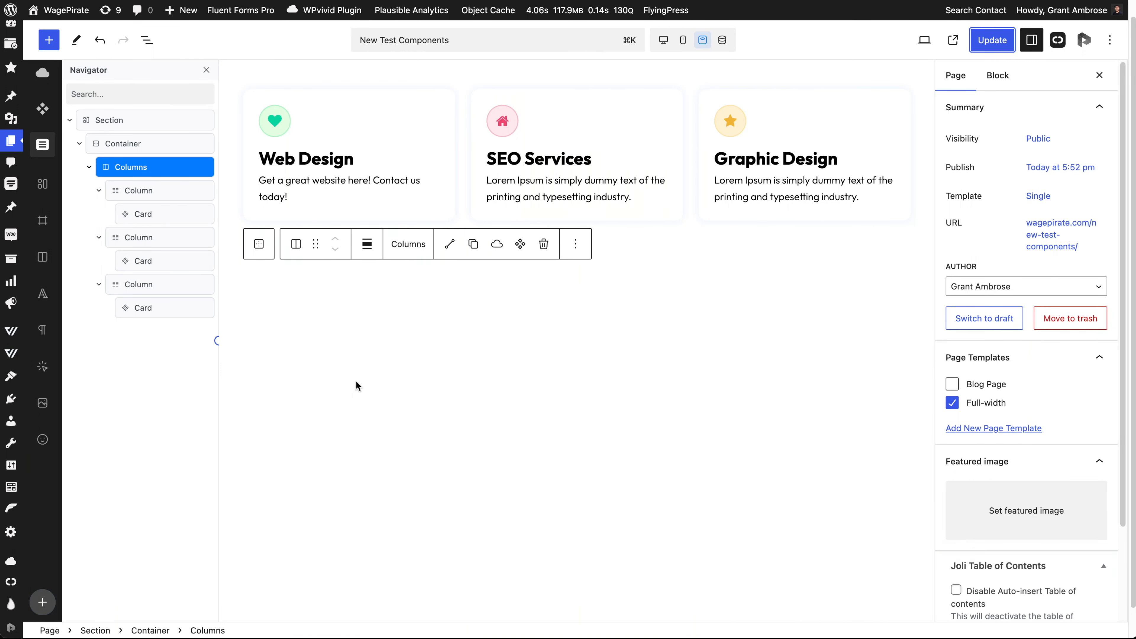
Step: Delete the section that contains the three cards
left_click(71, 121)
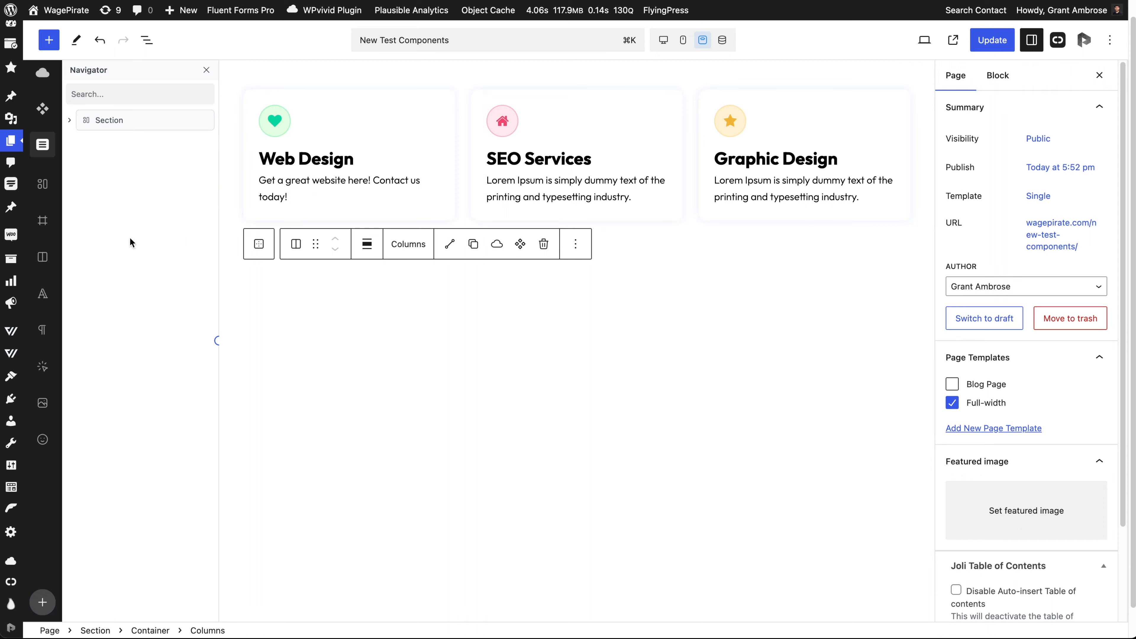
left_click(130, 240)
left_click(202, 120)
Step: Insert a new section on the page and add a layout of three equal columns inside its container
left_click(367, 74)
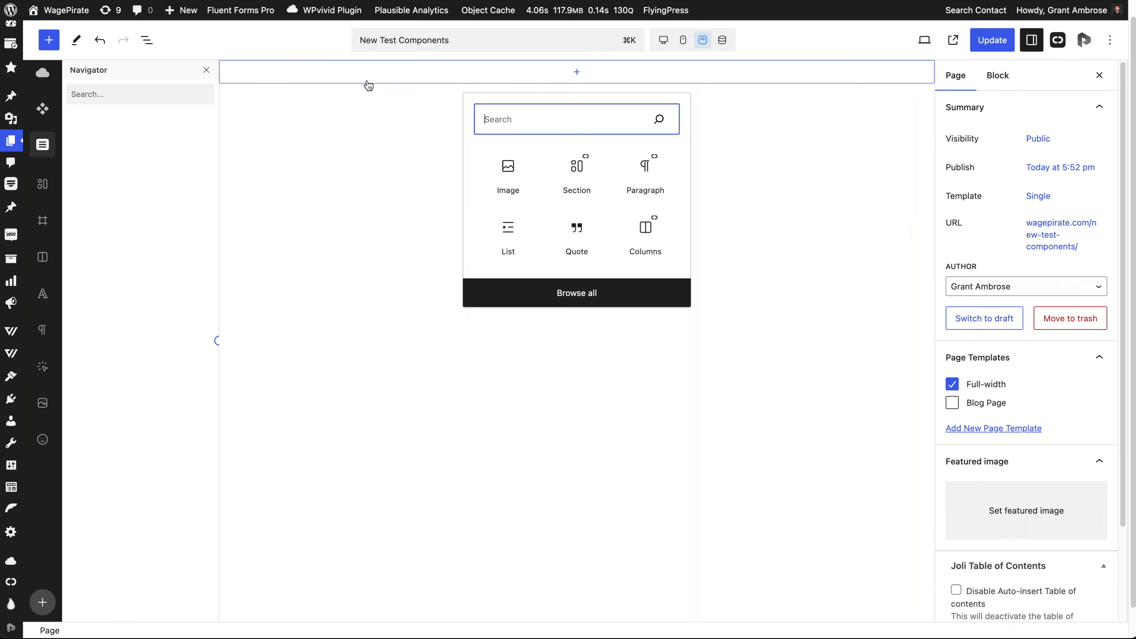
type("sec")
left_click(528, 166)
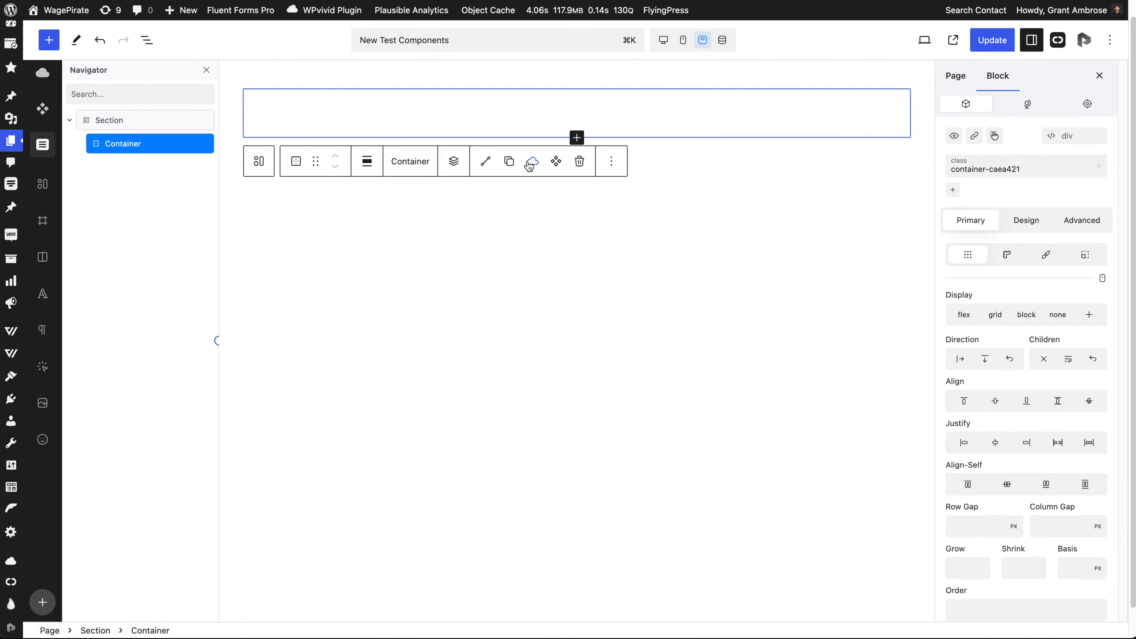
left_click(455, 162)
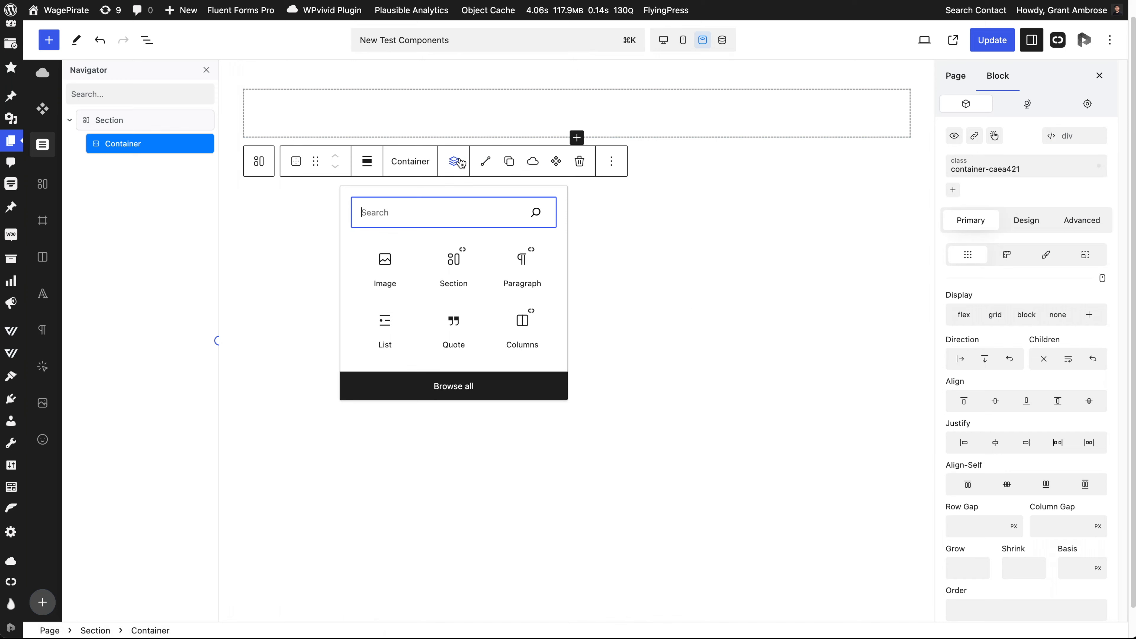
left_click(533, 316)
left_click(592, 141)
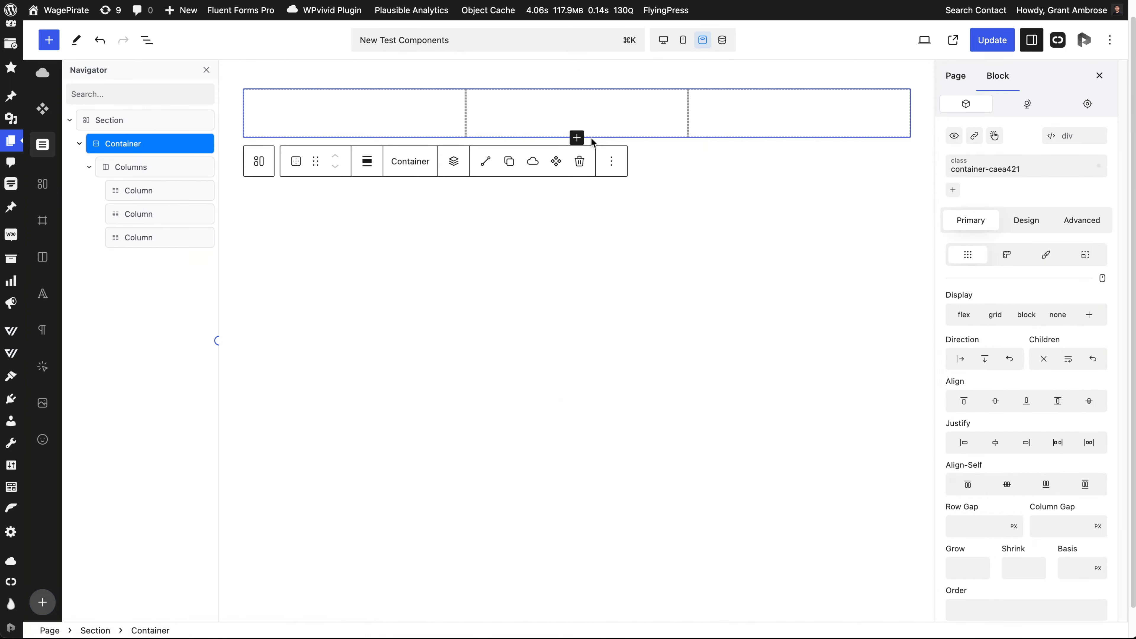
Step: Insert the Card component into the first column of the new section
key("super+equal")
key("super+equal")
key("super+equal")
key("Escape")
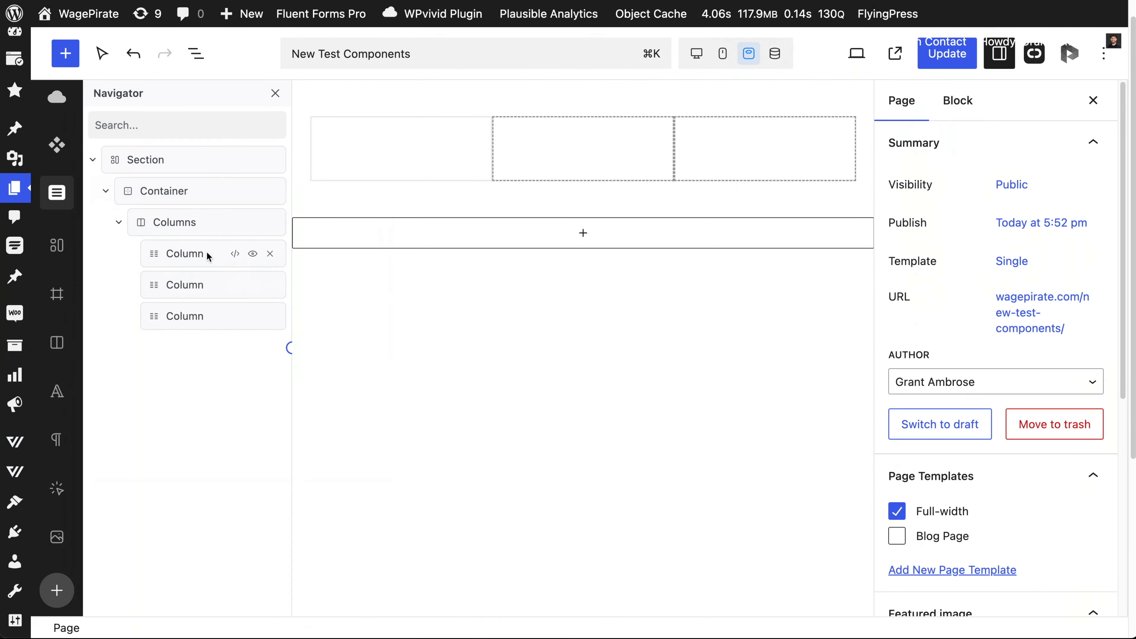
left_click(196, 248)
left_click(56, 144)
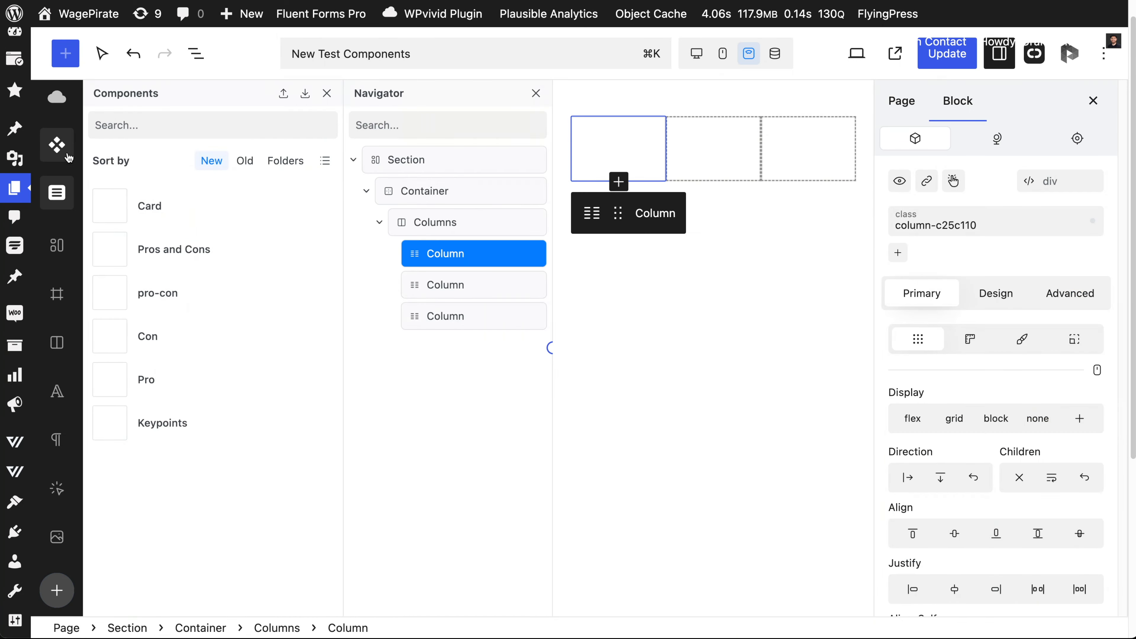
left_click(156, 216)
left_click(327, 95)
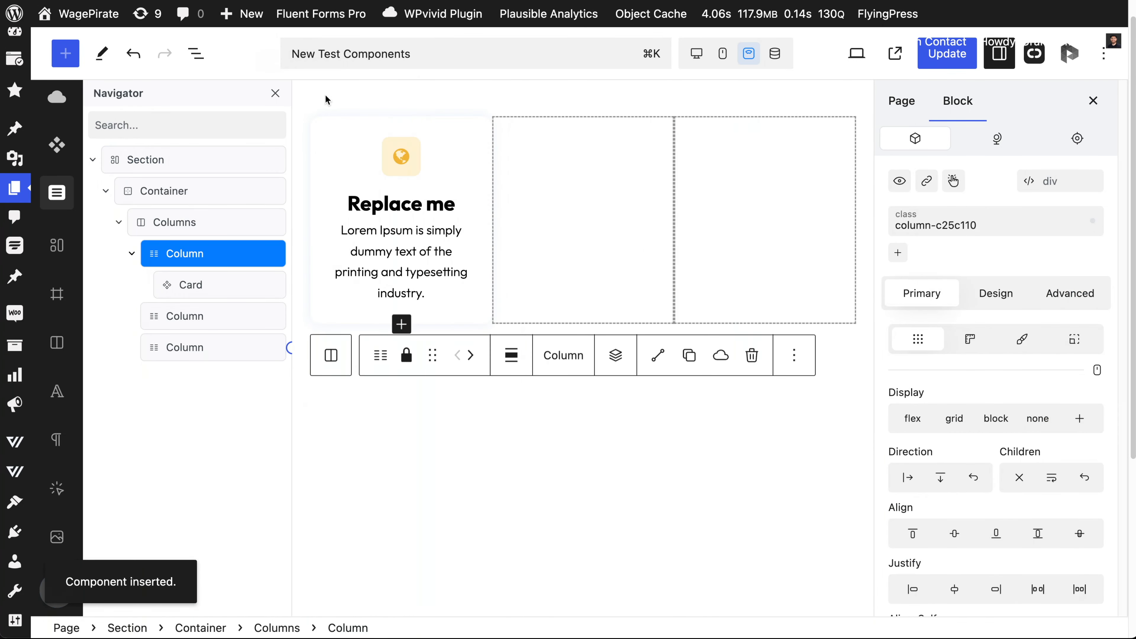
Step: Duplicate the first column's card and place the copies in the second and third columns
left_click(408, 188)
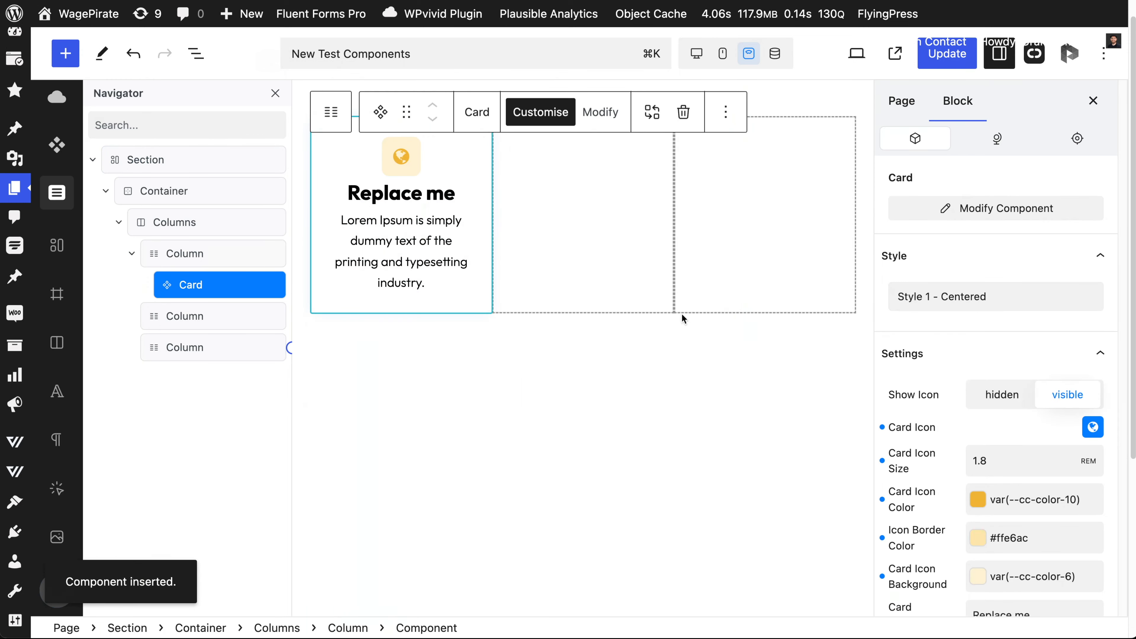
right_click(228, 286)
left_click(246, 322)
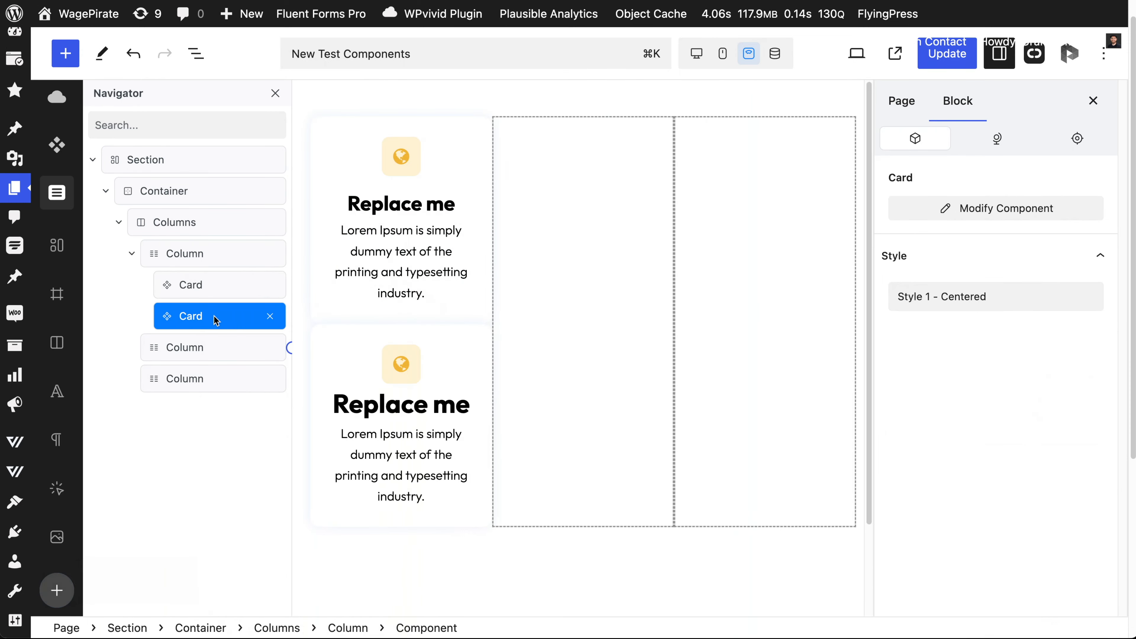
left_click_drag(215, 317, 221, 396)
right_click(226, 348)
left_click(255, 358)
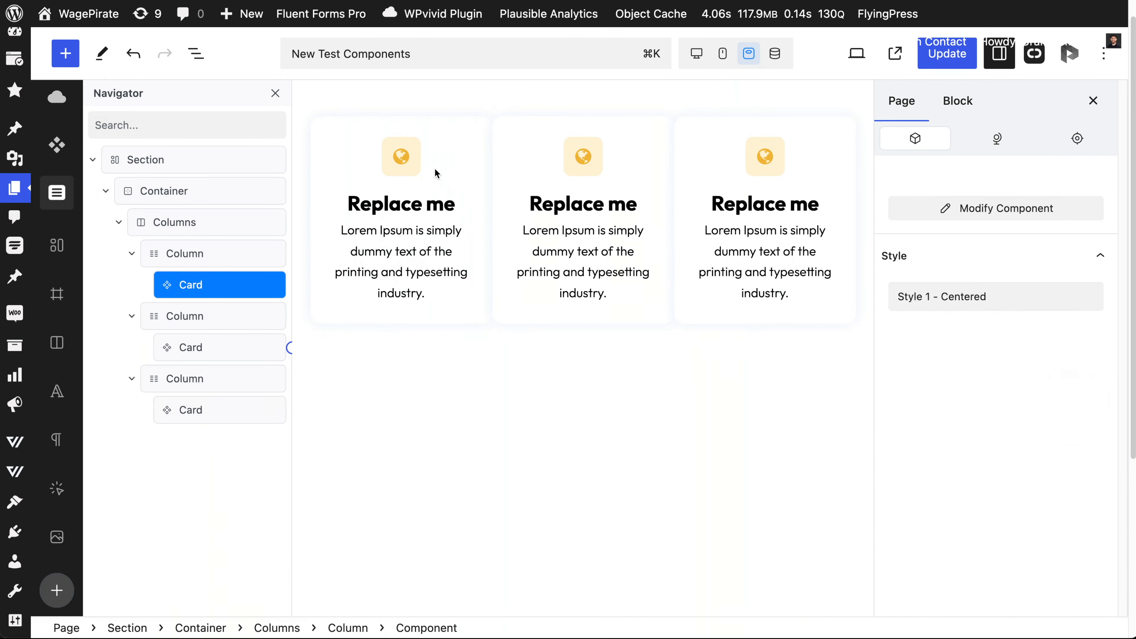
Step: Set the card icons to a heart in the first column, a house in the second and a star in the third
left_click(435, 168)
left_click(1091, 428)
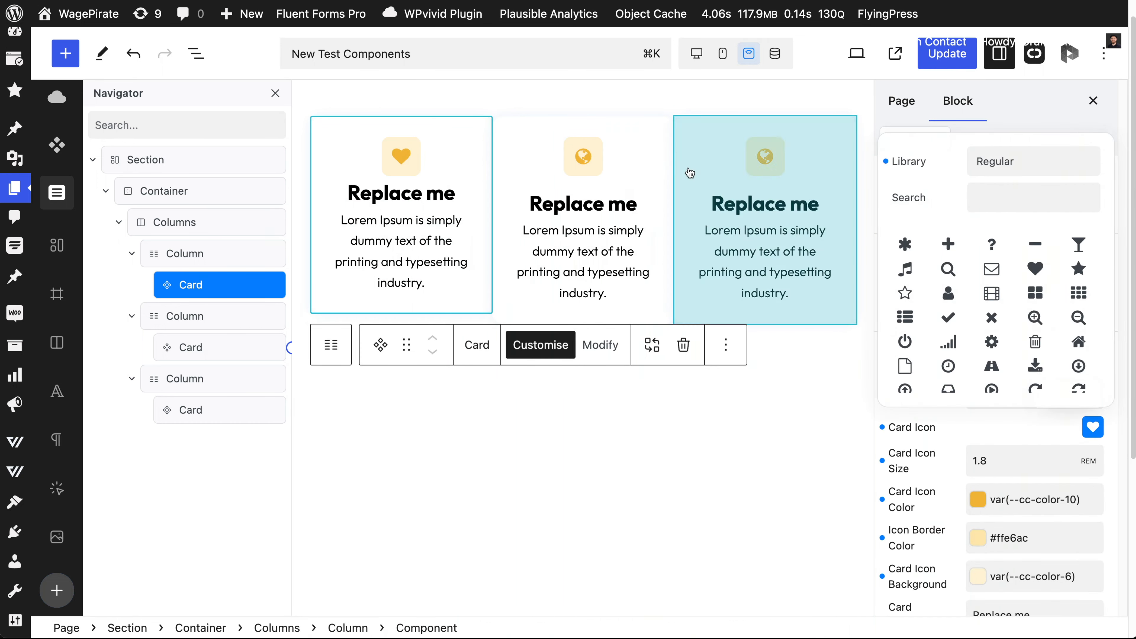
left_click(644, 188)
left_click(1094, 432)
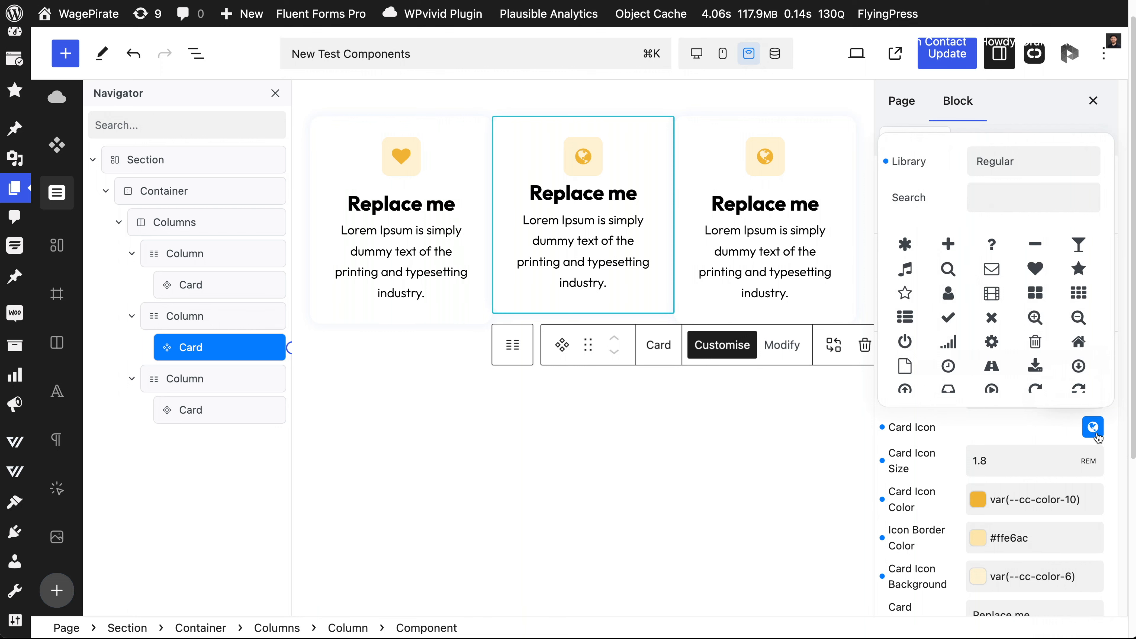
left_click(1078, 341)
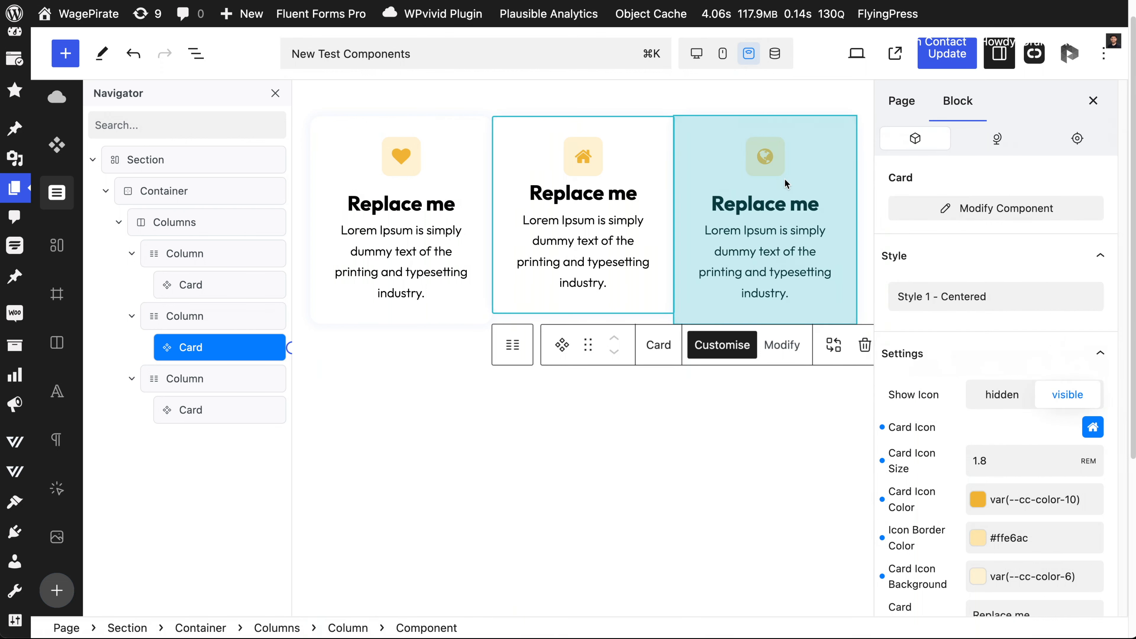
left_click(786, 183)
left_click(1092, 427)
Step: Replace the first column's card heading with "Web Design"
double_click(367, 203)
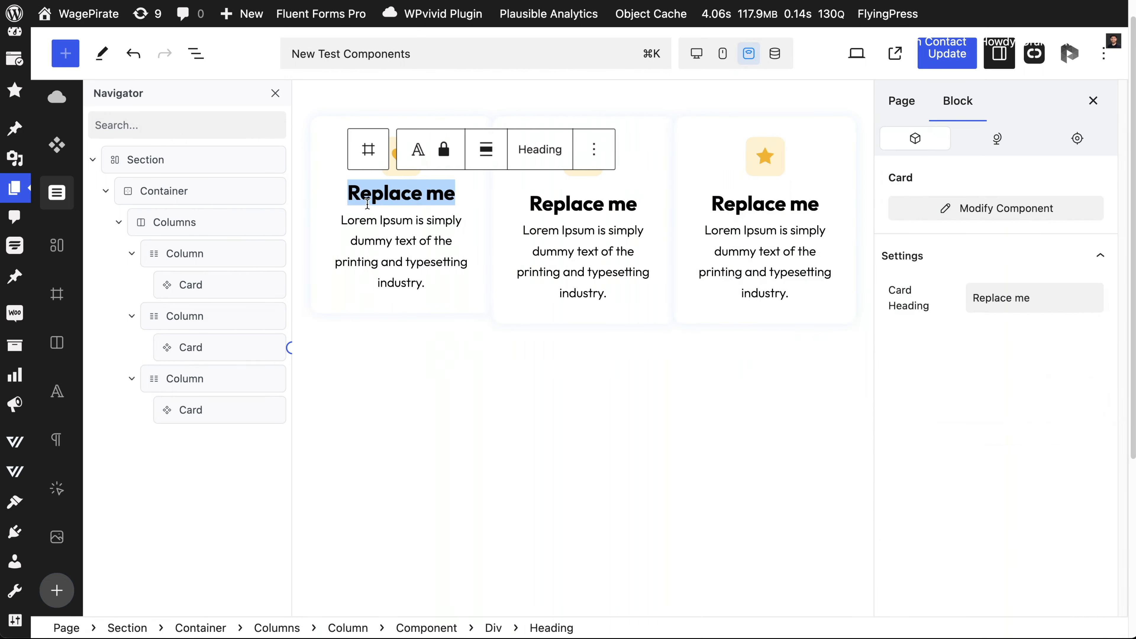
type("Web Design")
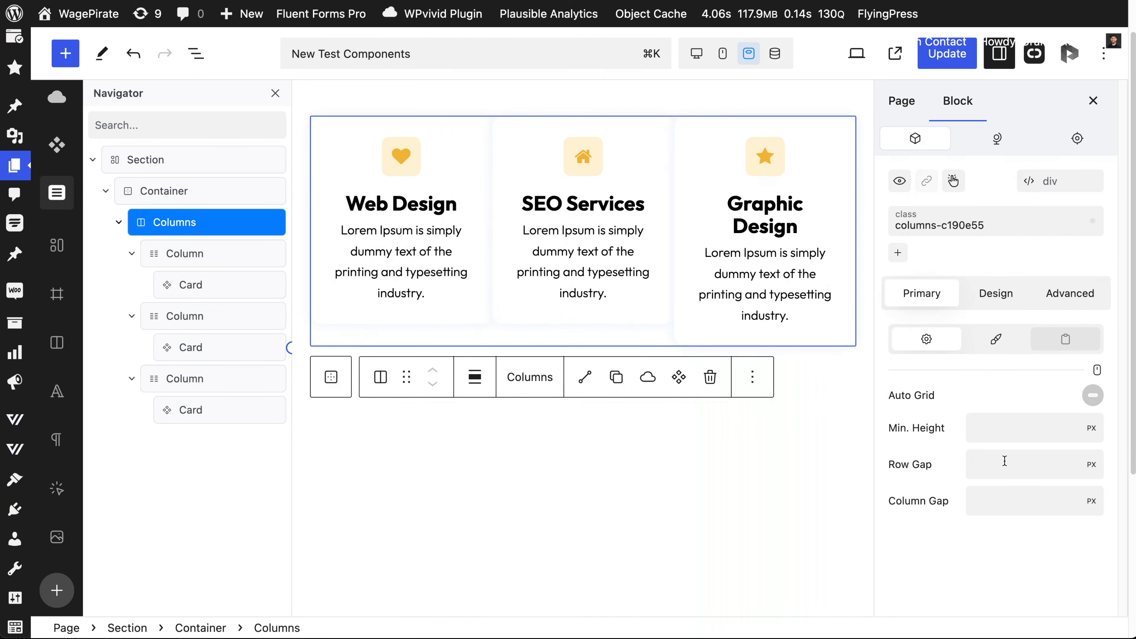
Step: Set the Columns block's row gap and column gap to 2 rem and update the page
left_click(1003, 461)
left_click(1007, 497)
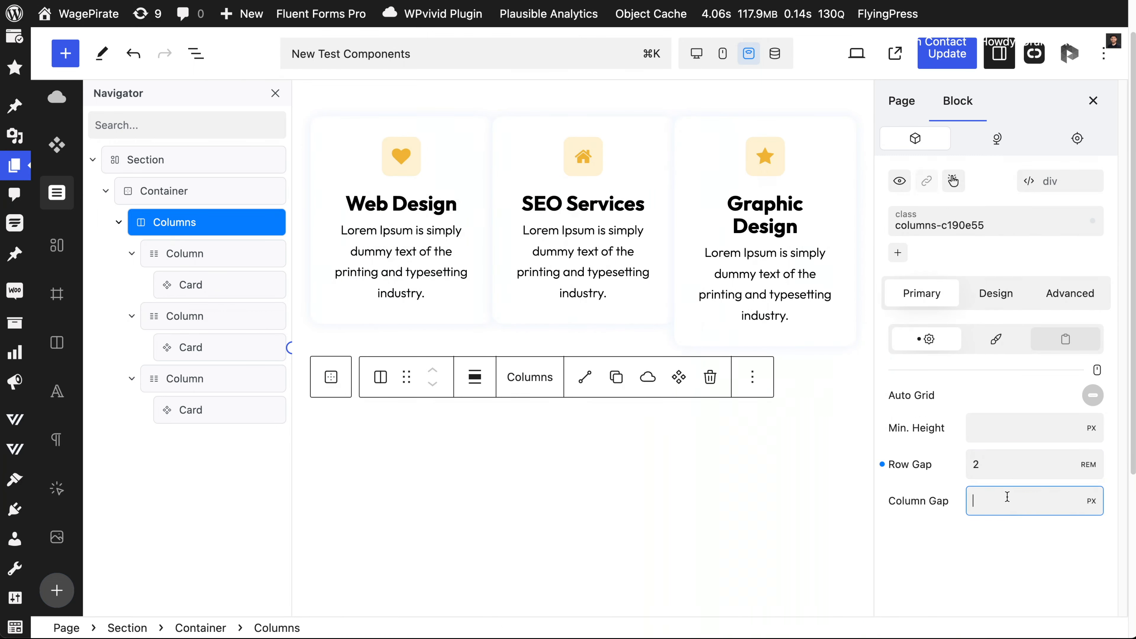
type("2rem")
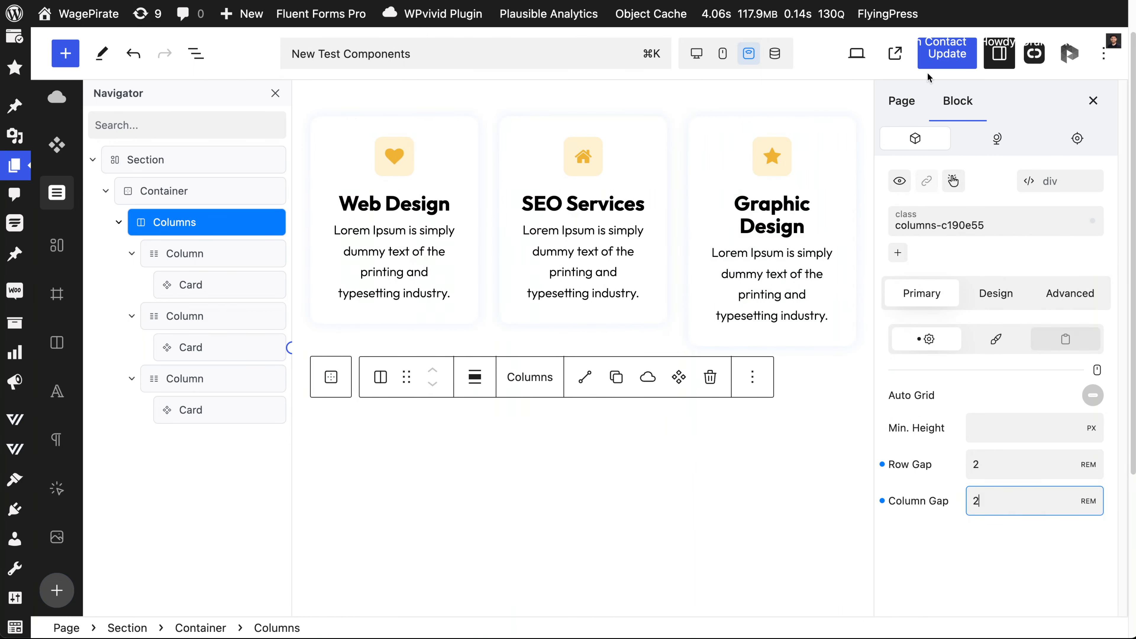
left_click(946, 53)
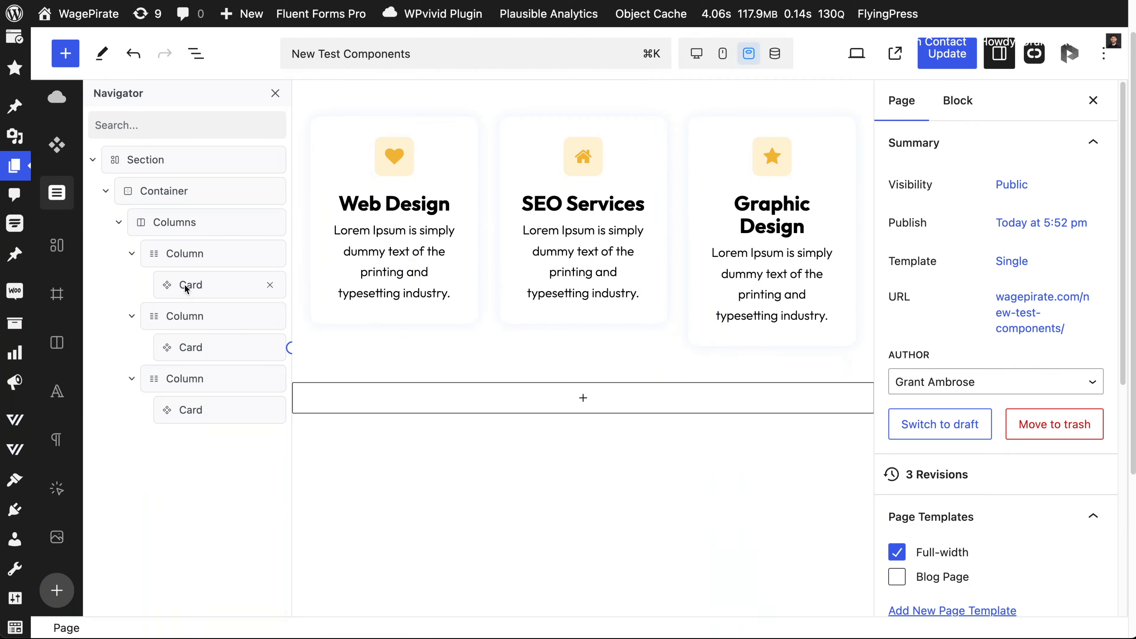
Step: Move the "Web Design" card out of its column to the page's top level and delete the section
left_click_drag(184, 284, 168, 155)
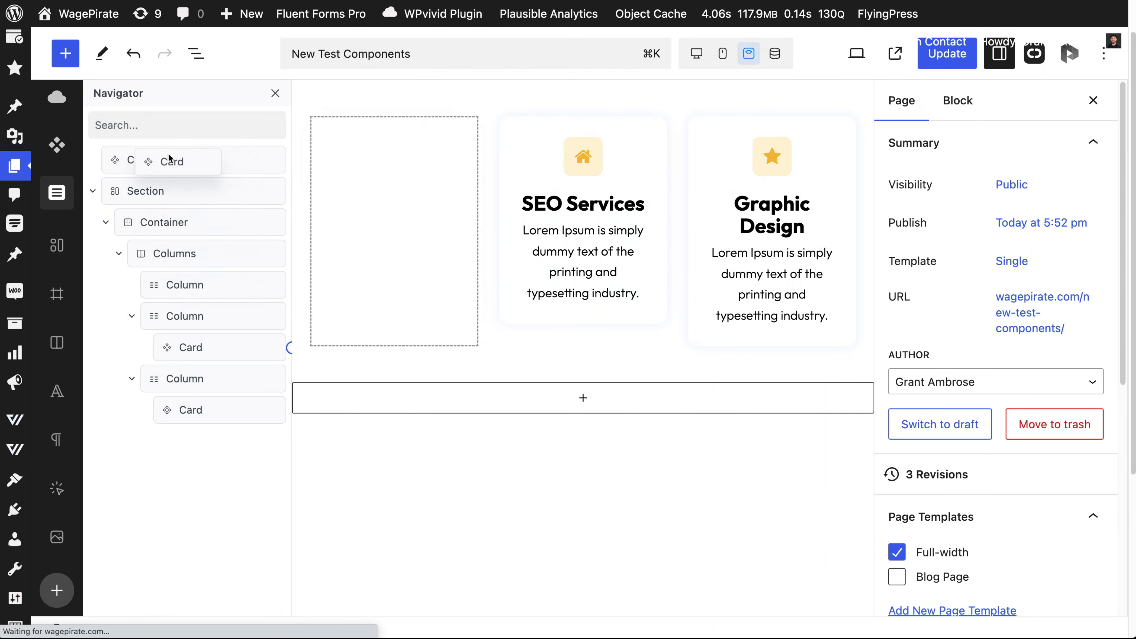
left_click(269, 192)
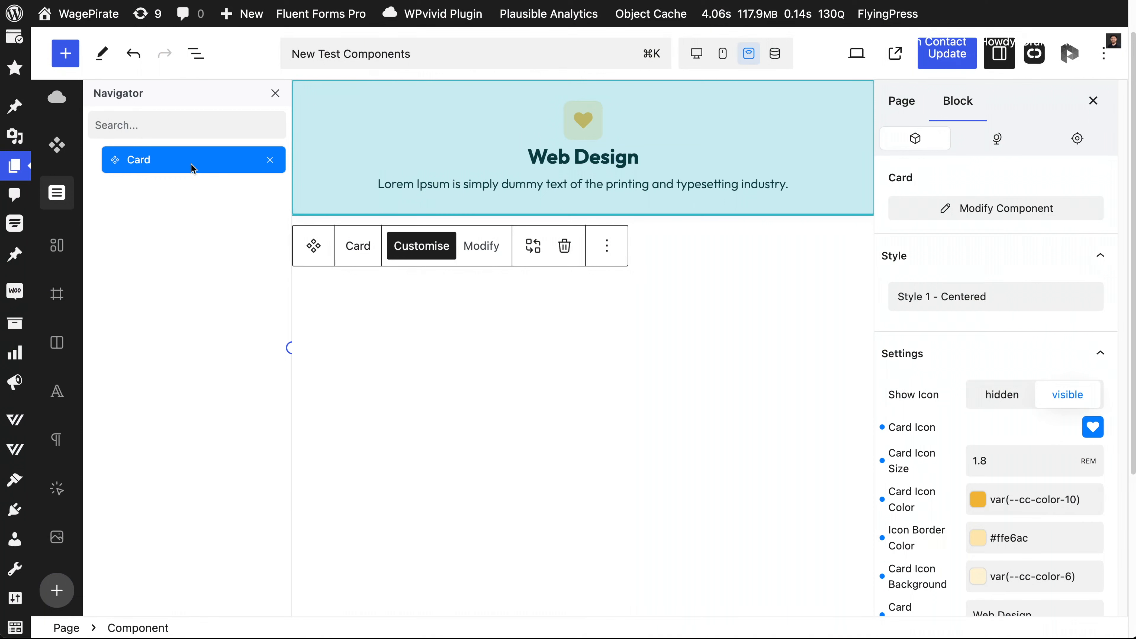
Step: Review the Card component's styles and properties in modify mode, and check the style options offered on the card instance
left_click(467, 246)
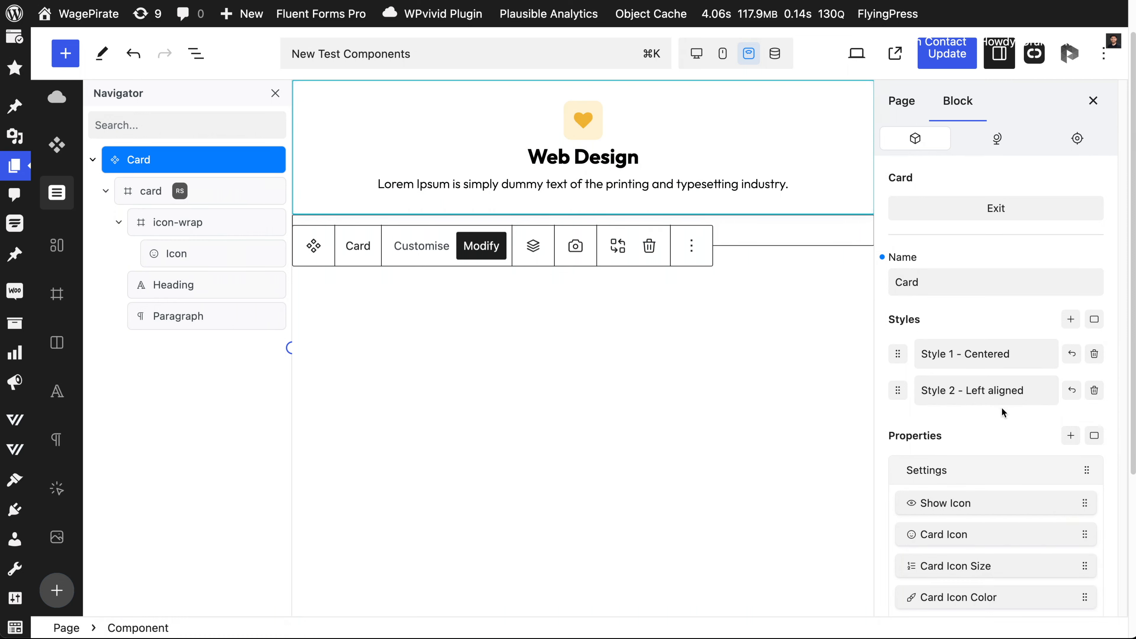
scroll(1002, 412, "down", 4)
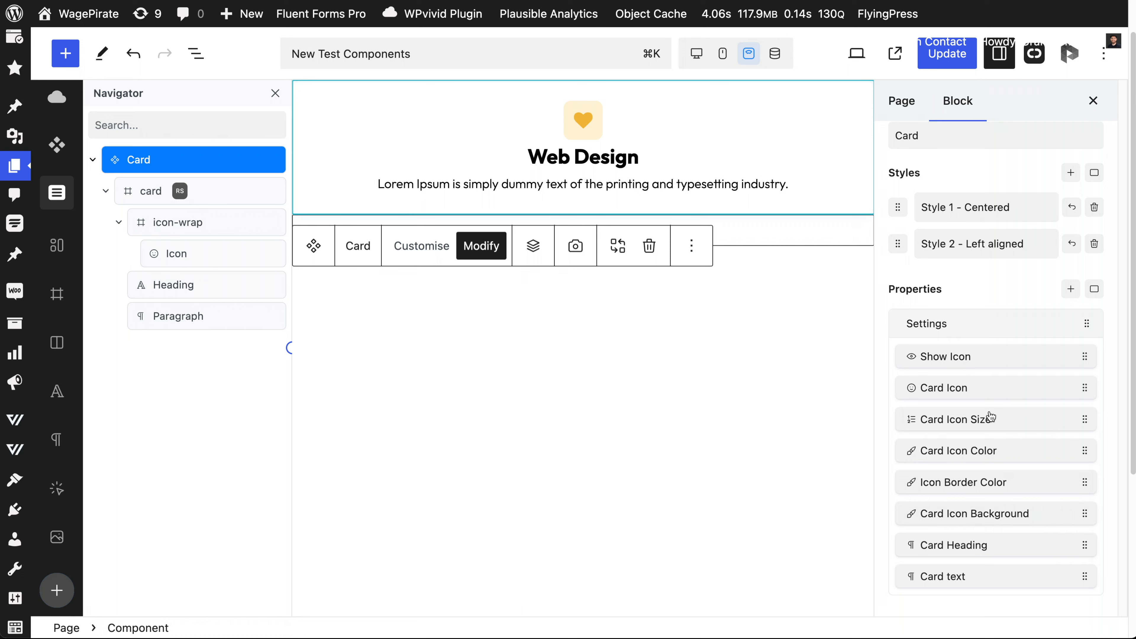
left_click(200, 383)
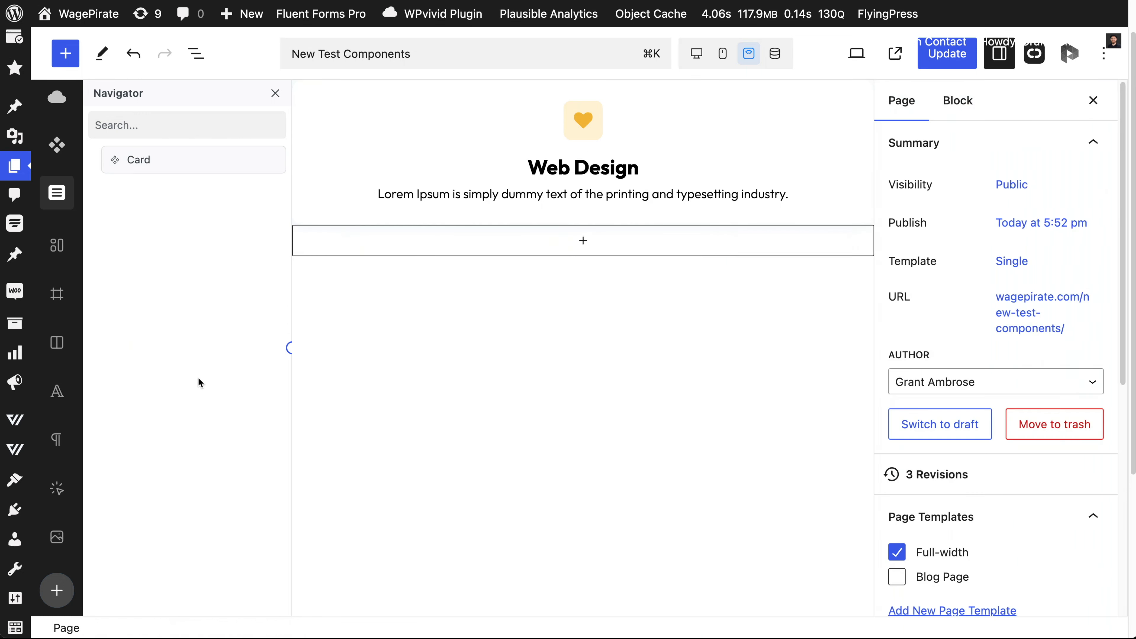
left_click(187, 162)
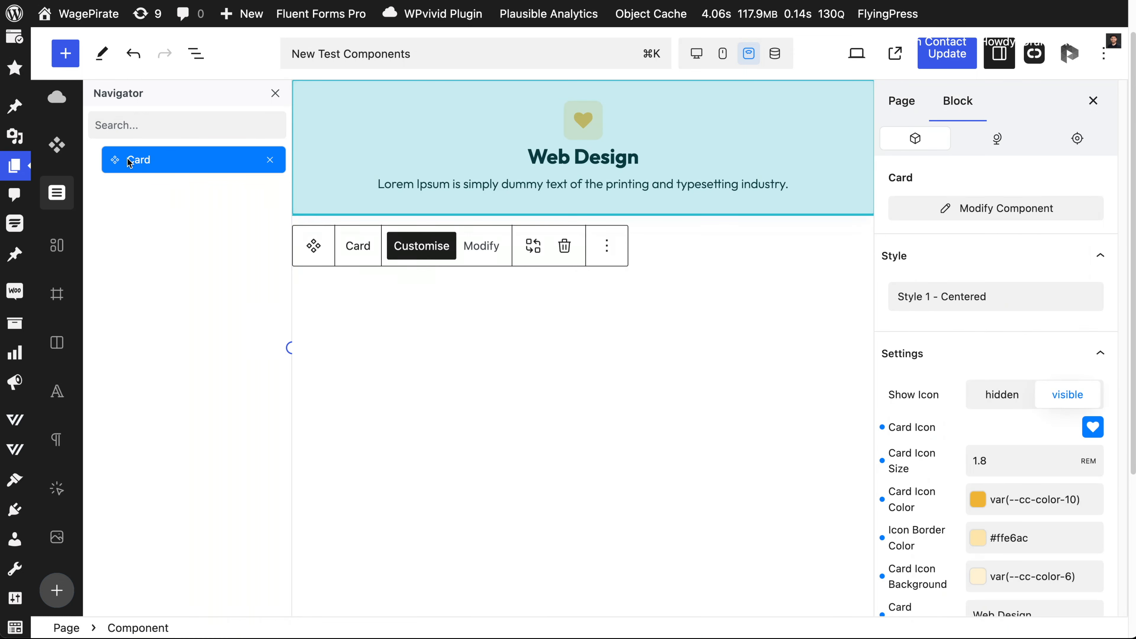
left_click(912, 296)
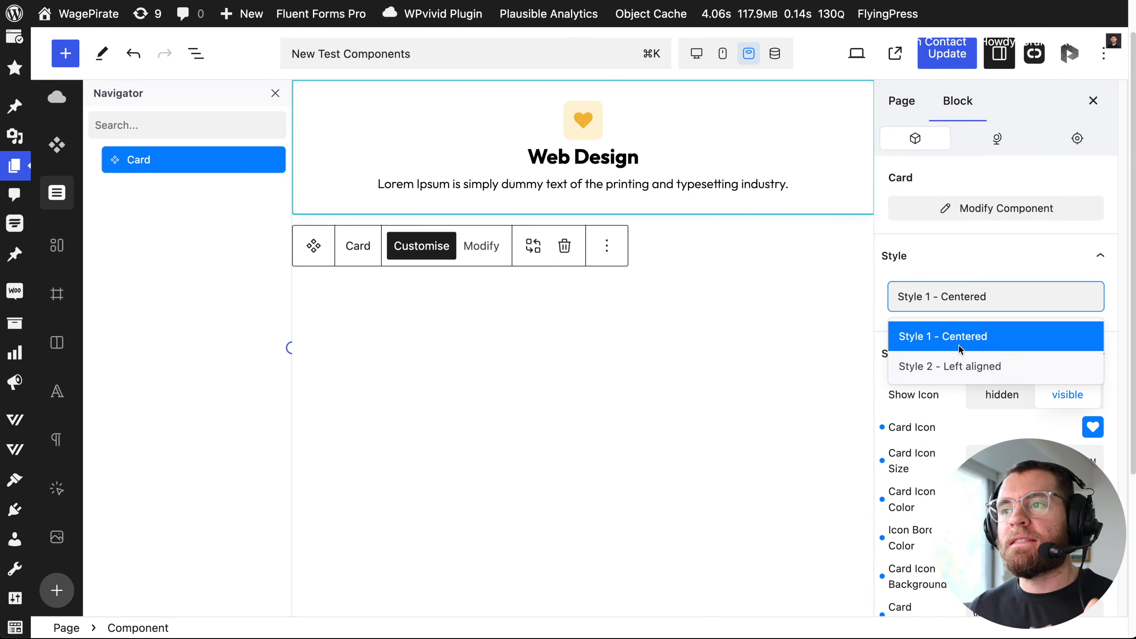
Step: Inspect the component's inner card div in the "Style 1 - Centered" and "Style 2 - Left aligned" styles
left_click(478, 245)
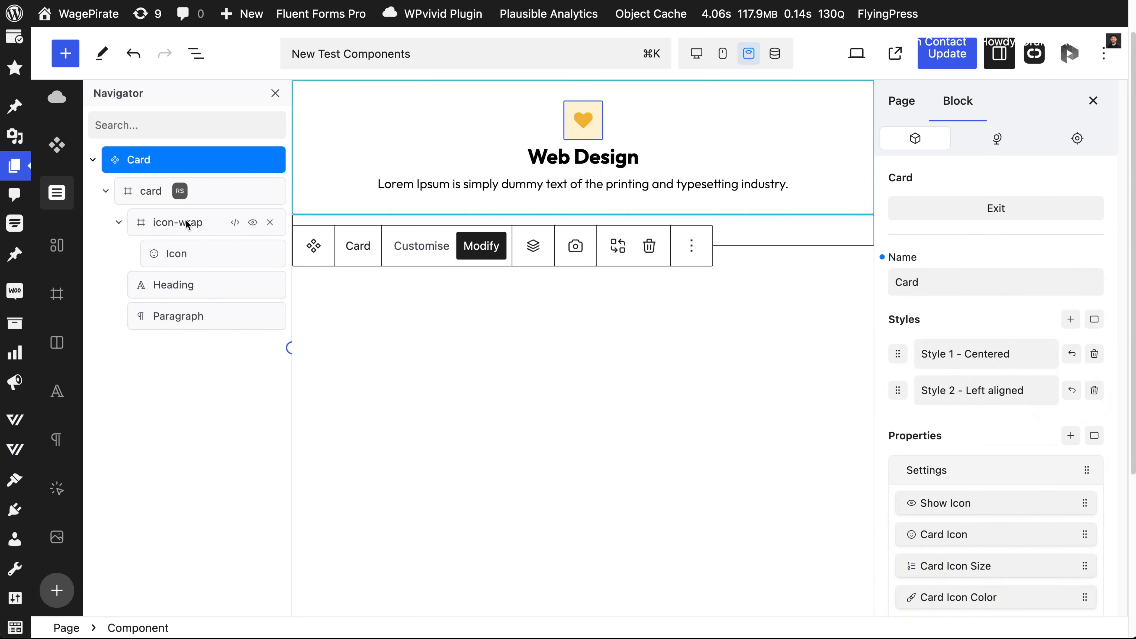
left_click(168, 192)
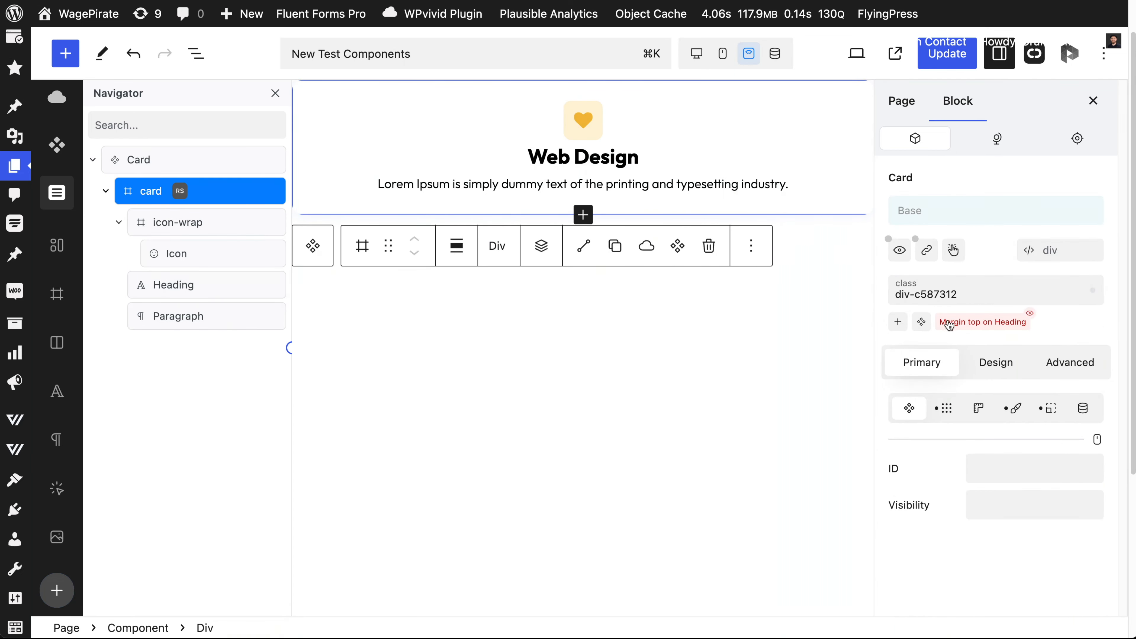
left_click(1001, 364)
left_click(982, 220)
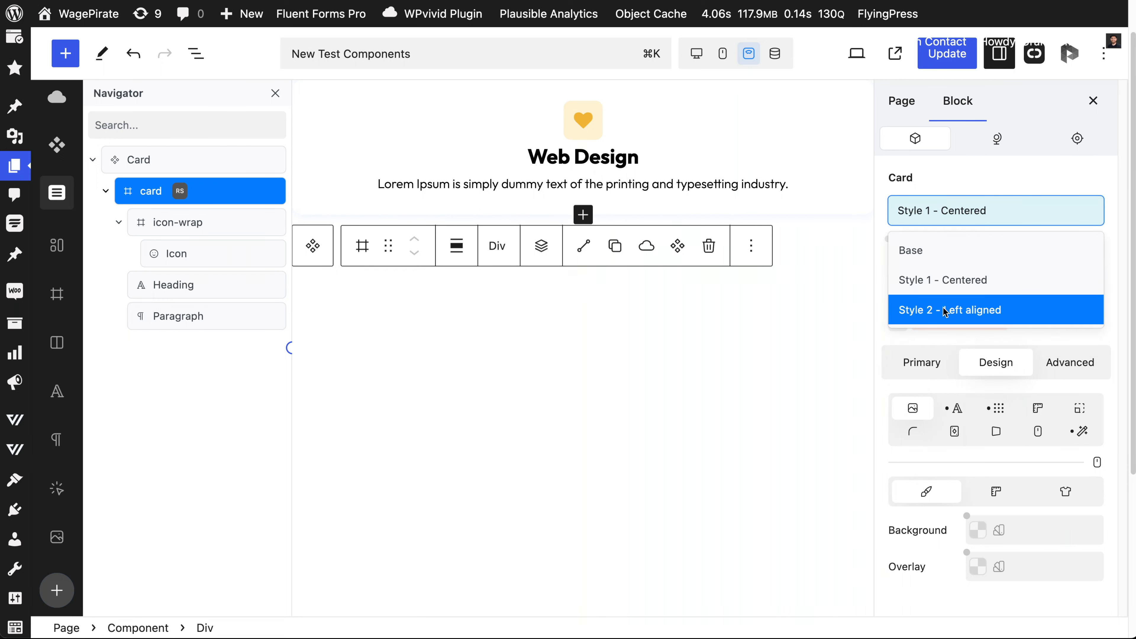
left_click(966, 280)
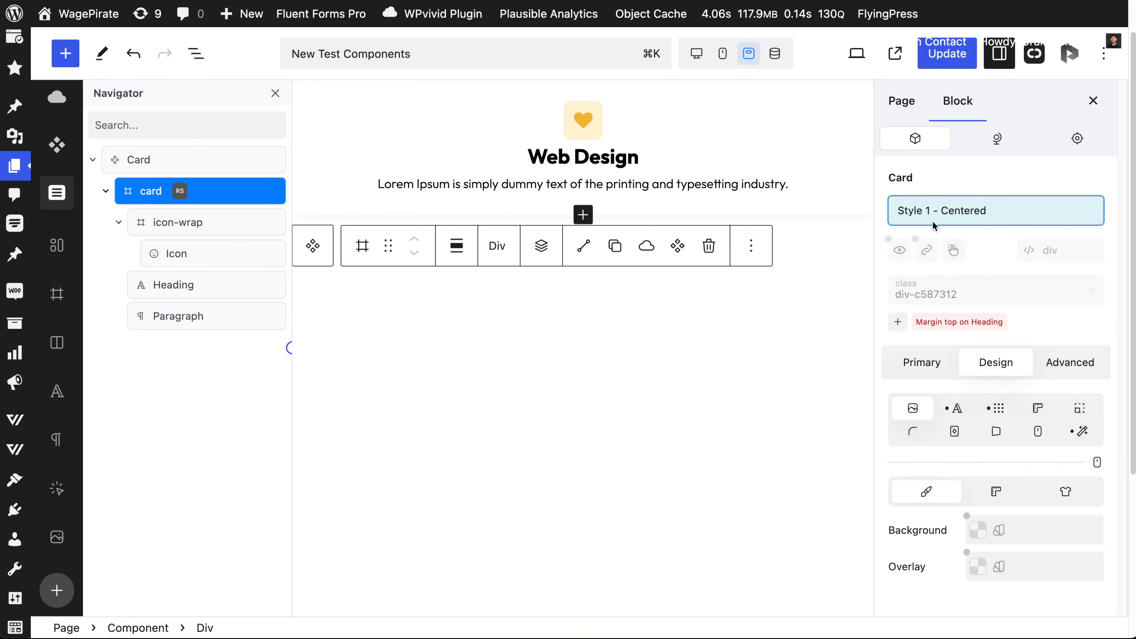
left_click(923, 210)
left_click(941, 308)
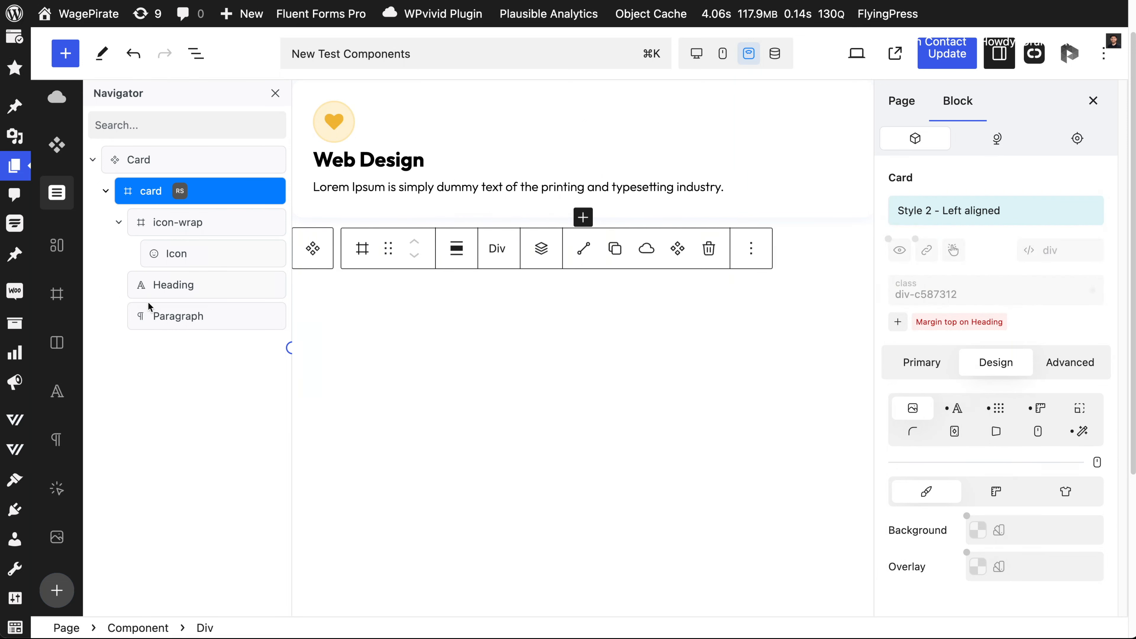
Step: Leave component editing and check the style options on the Card instance again, keeping "Style 1 - Centered"
left_click(303, 342)
left_click(175, 160)
left_click(959, 293)
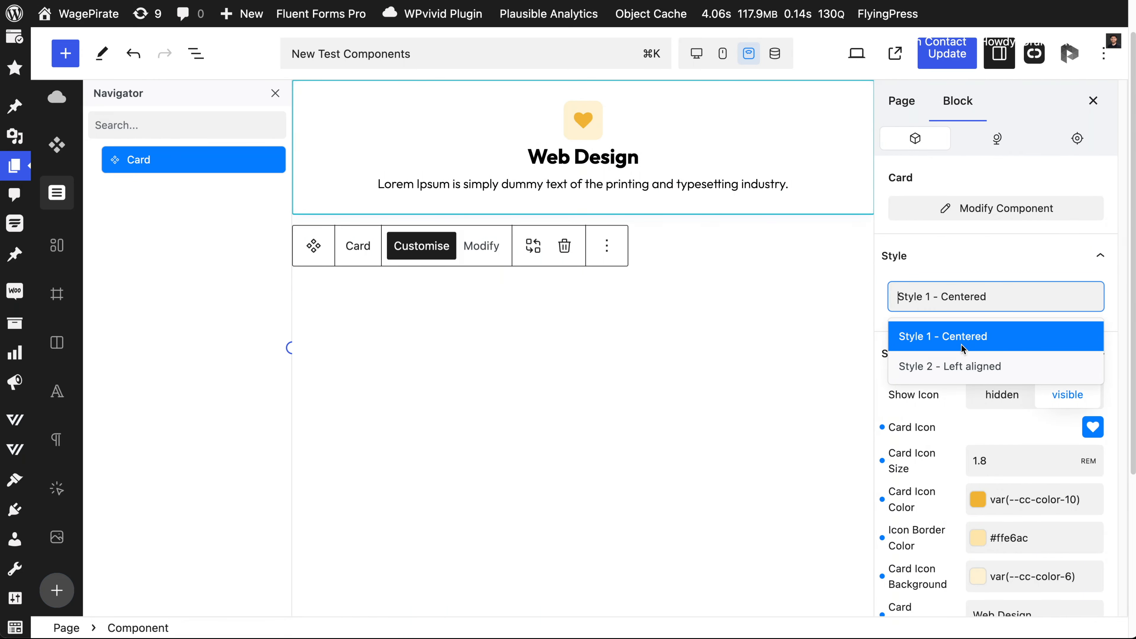
left_click(949, 287)
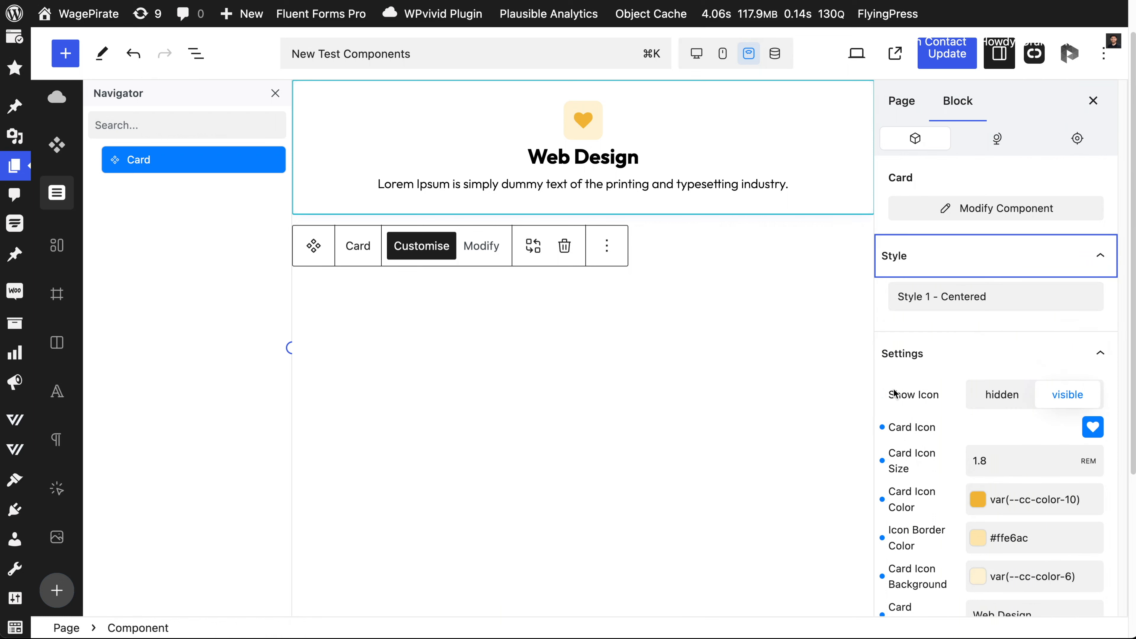
Step: Hide and show the card's icon, and inspect the "Show Icon" visibility property connected to the icon-wrap div
left_click(994, 399)
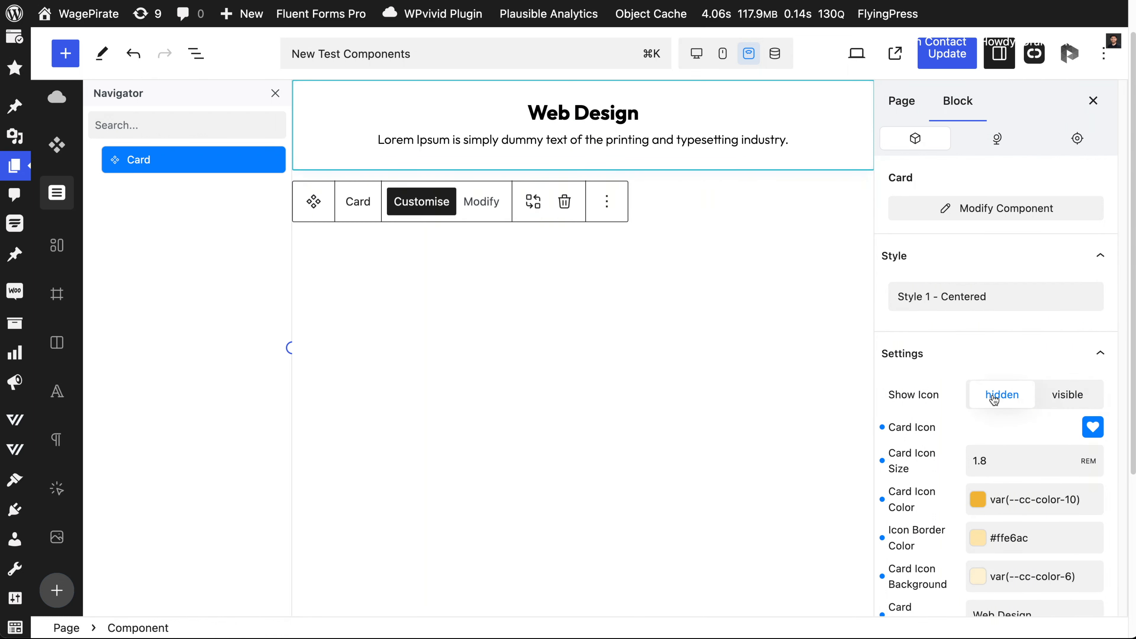
left_click(1063, 395)
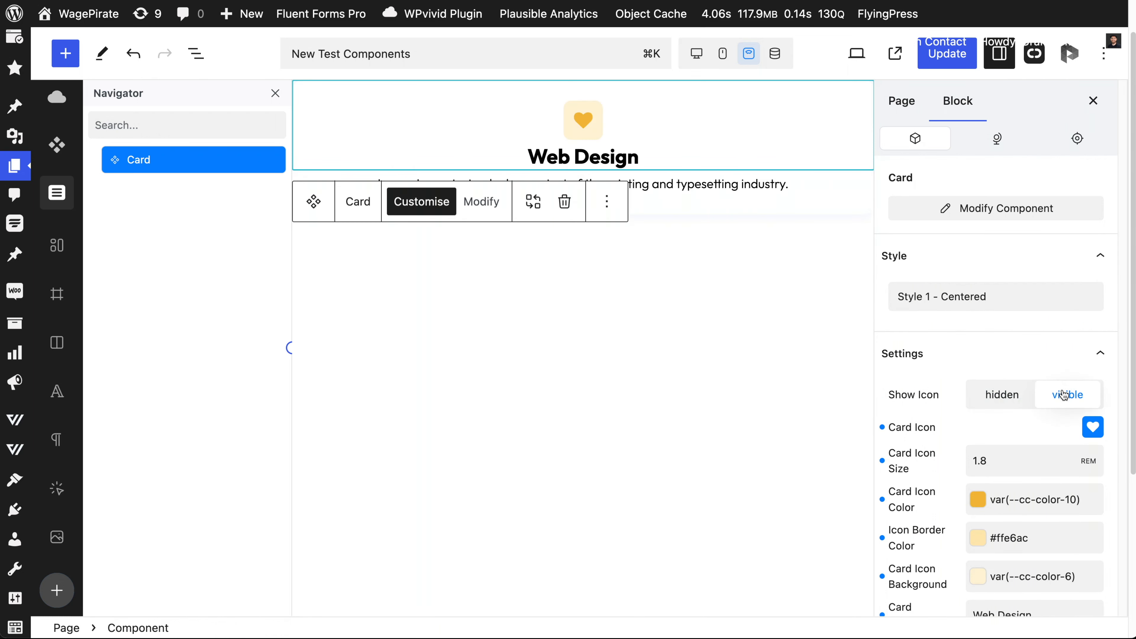
left_click(481, 202)
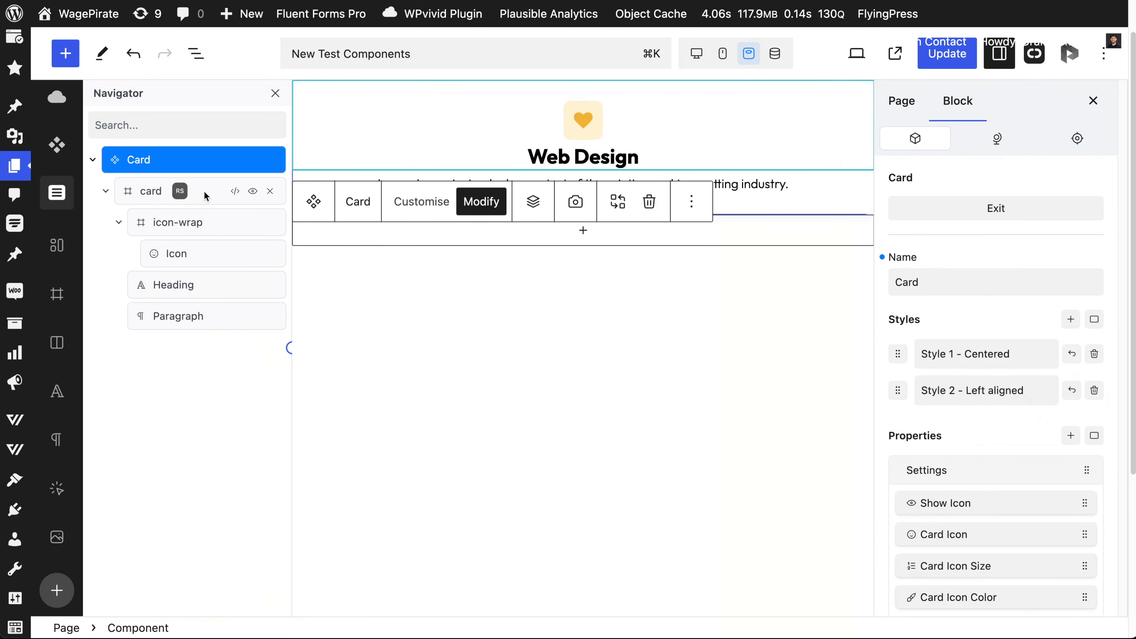
left_click(211, 220)
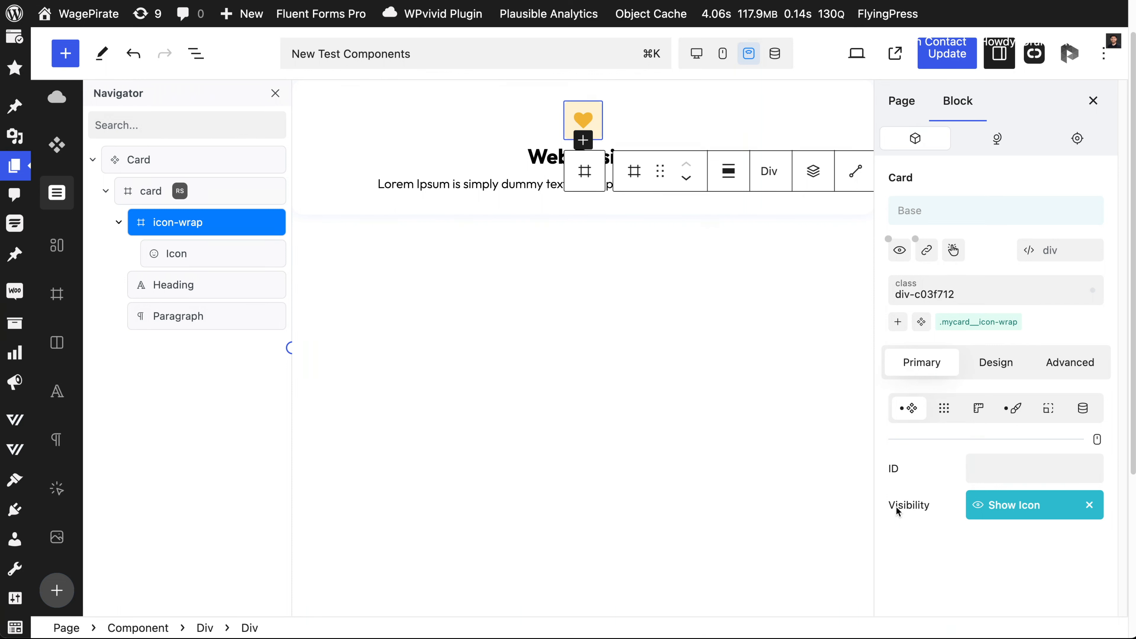
left_click(1033, 509)
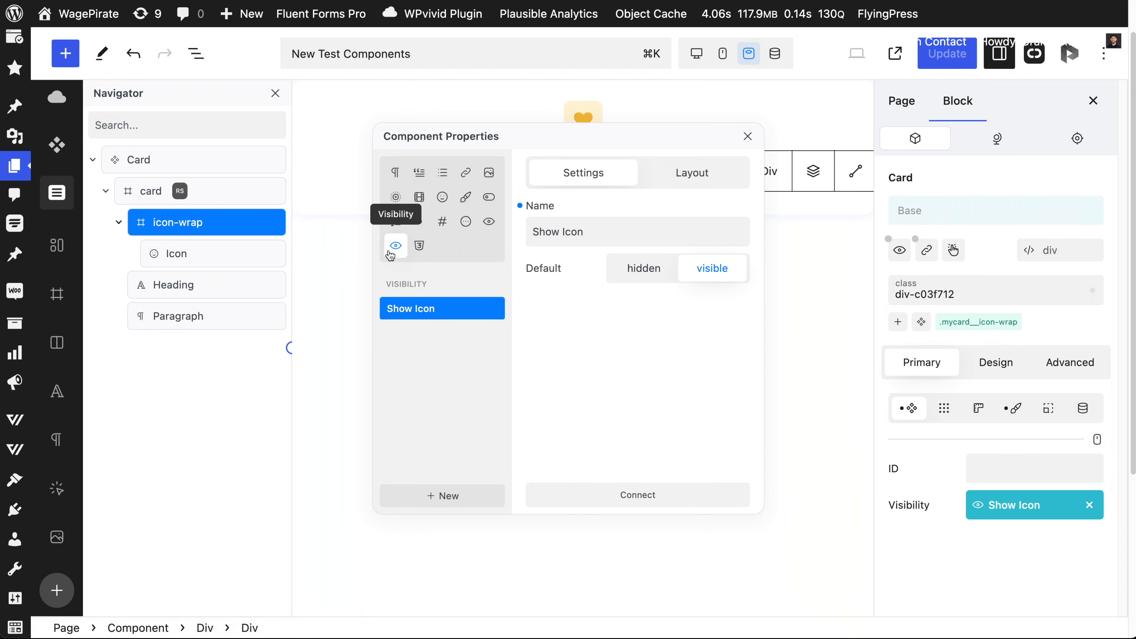
left_click(748, 136)
Step: Switch the Card instance's Show Icon setting between hidden and visible, leaving it on visible
left_click(190, 165)
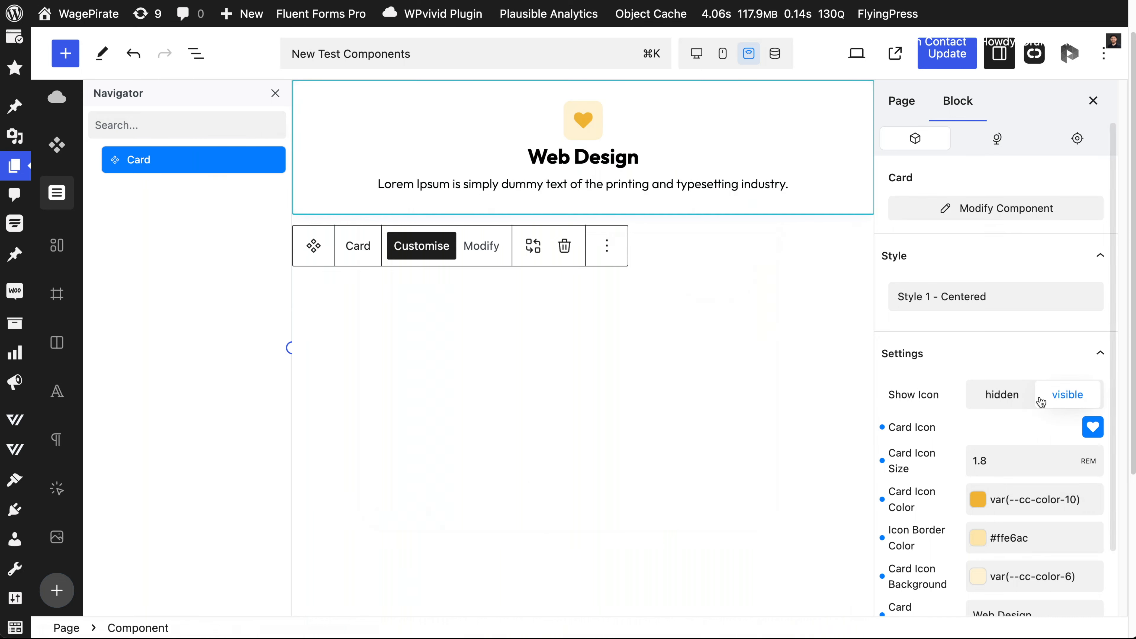
left_click(1012, 396)
left_click(1073, 399)
left_click(1014, 398)
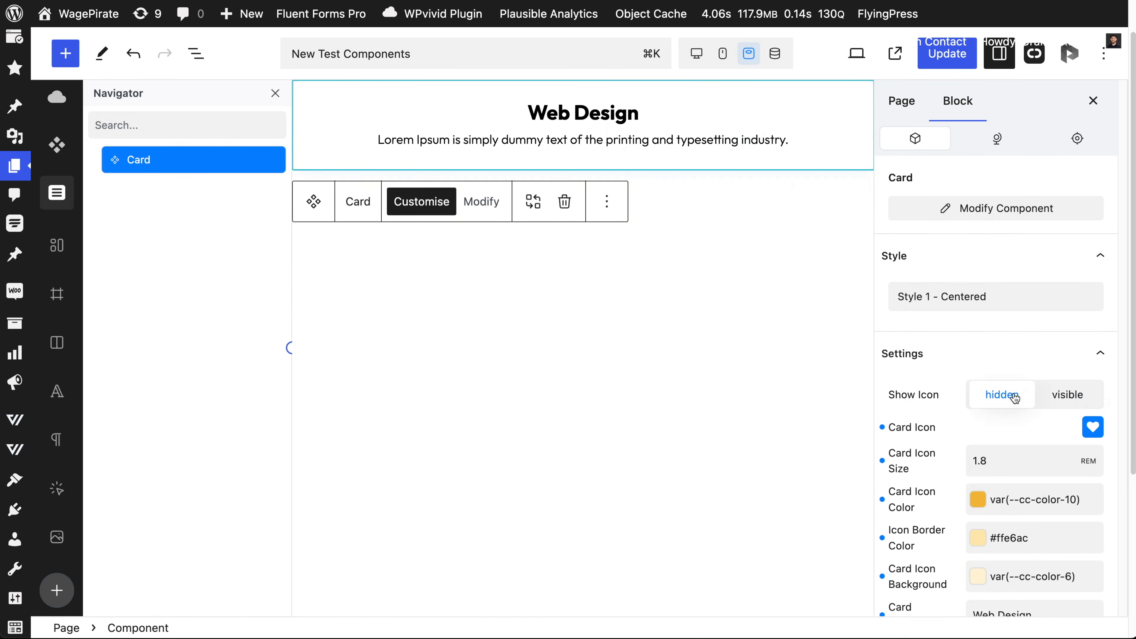
left_click(1060, 397)
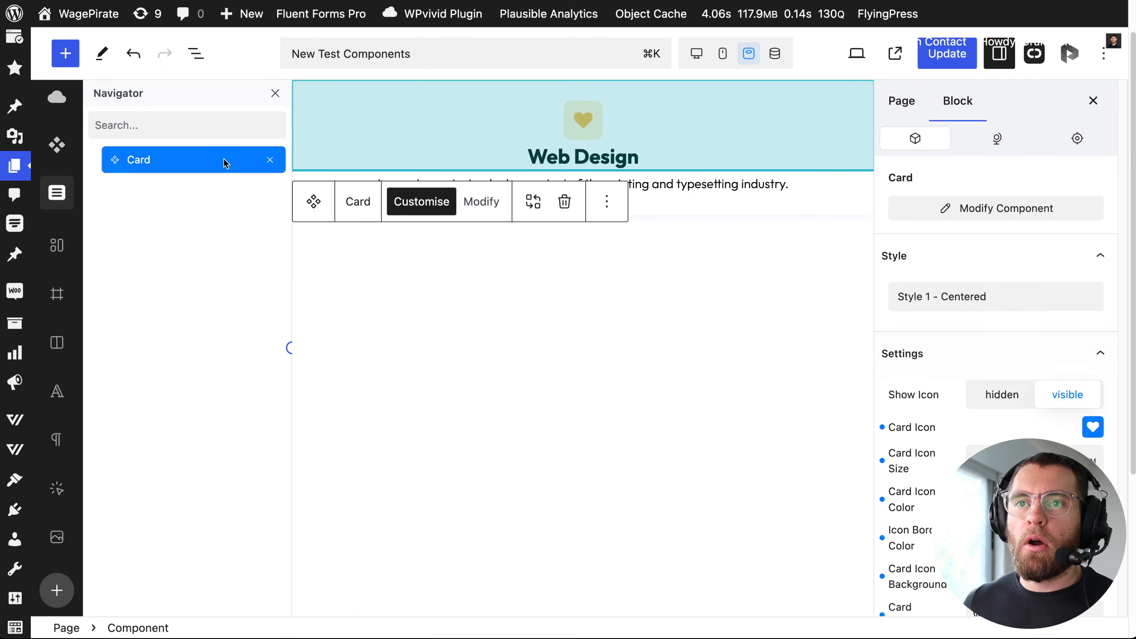
Step: Insert a Button inside the component's card div, below the paragraph, with the text "Click Me"
left_click(481, 208)
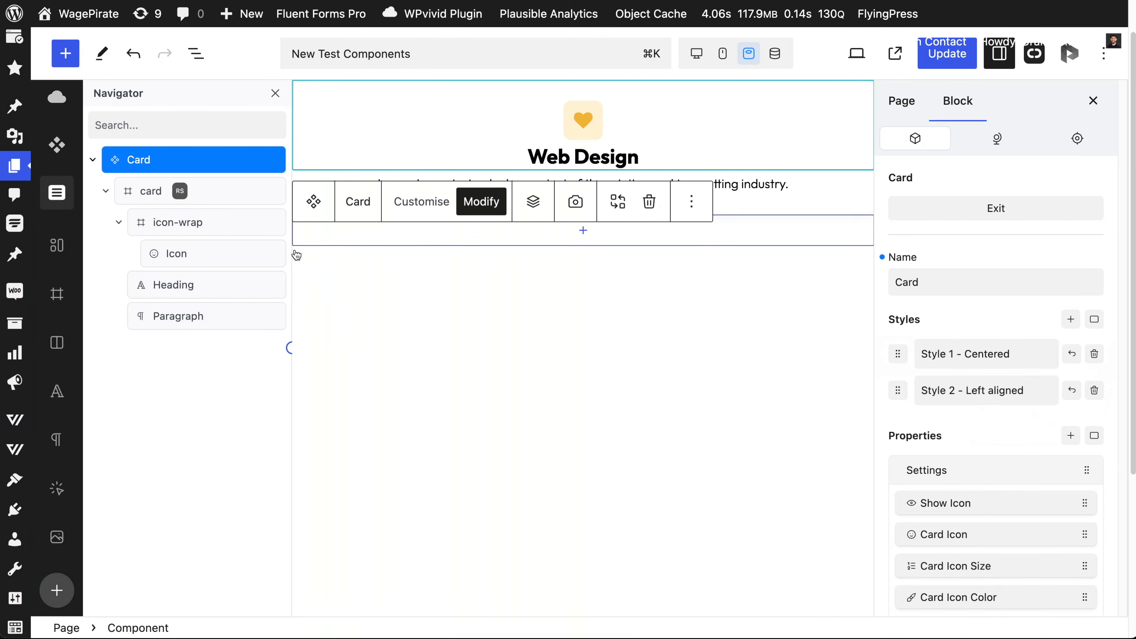
right_click(160, 193)
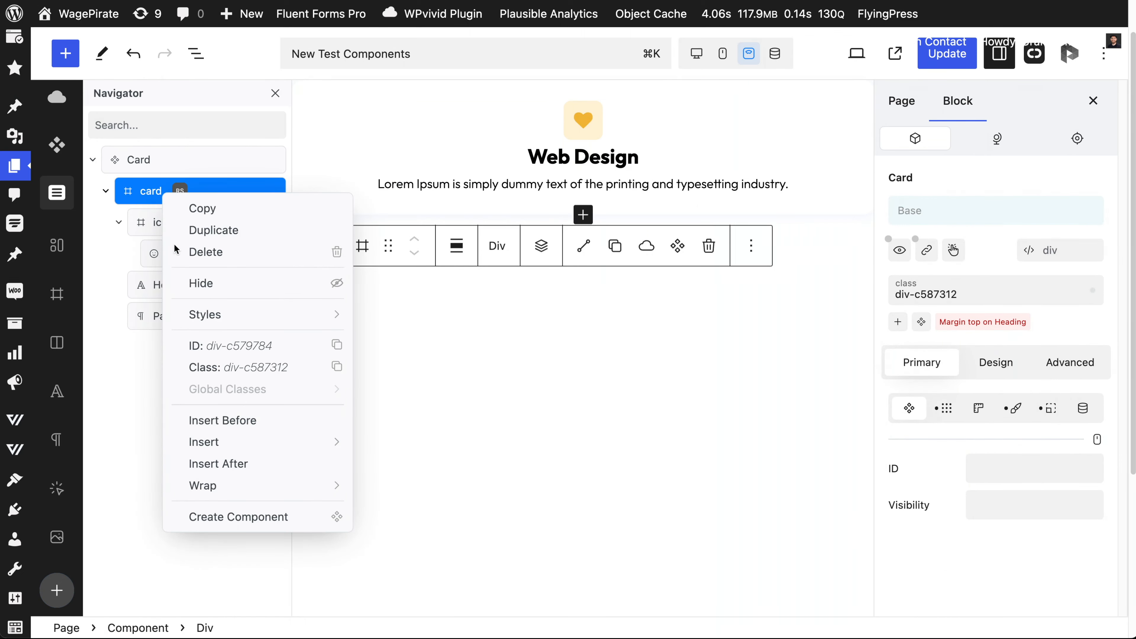
mouse_move(220, 450)
left_click(464, 232)
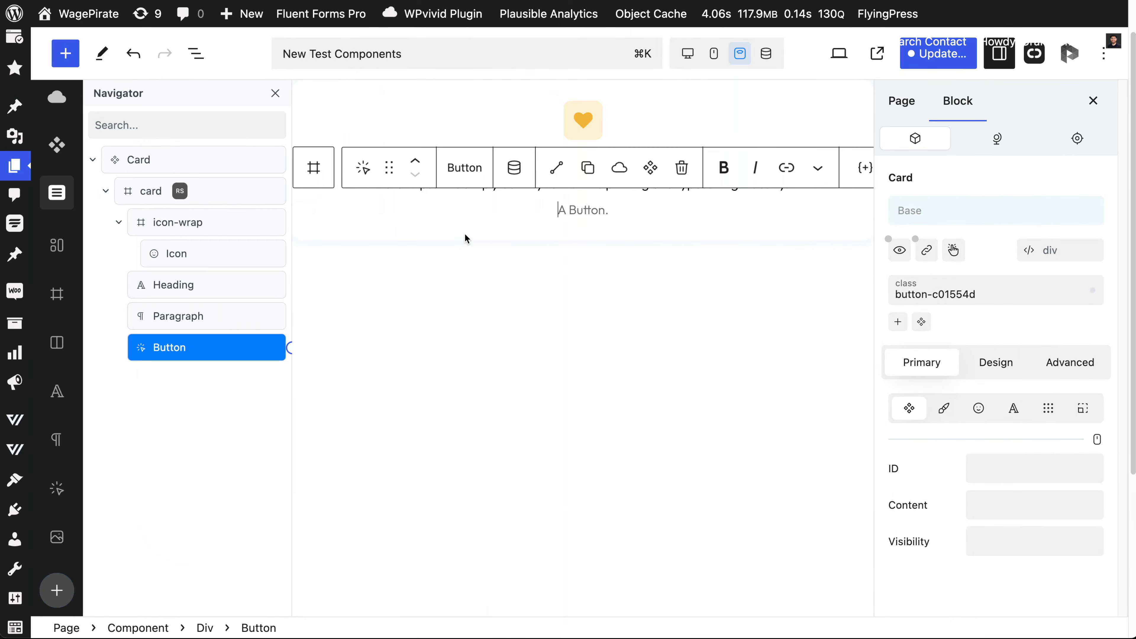
type("Click Me")
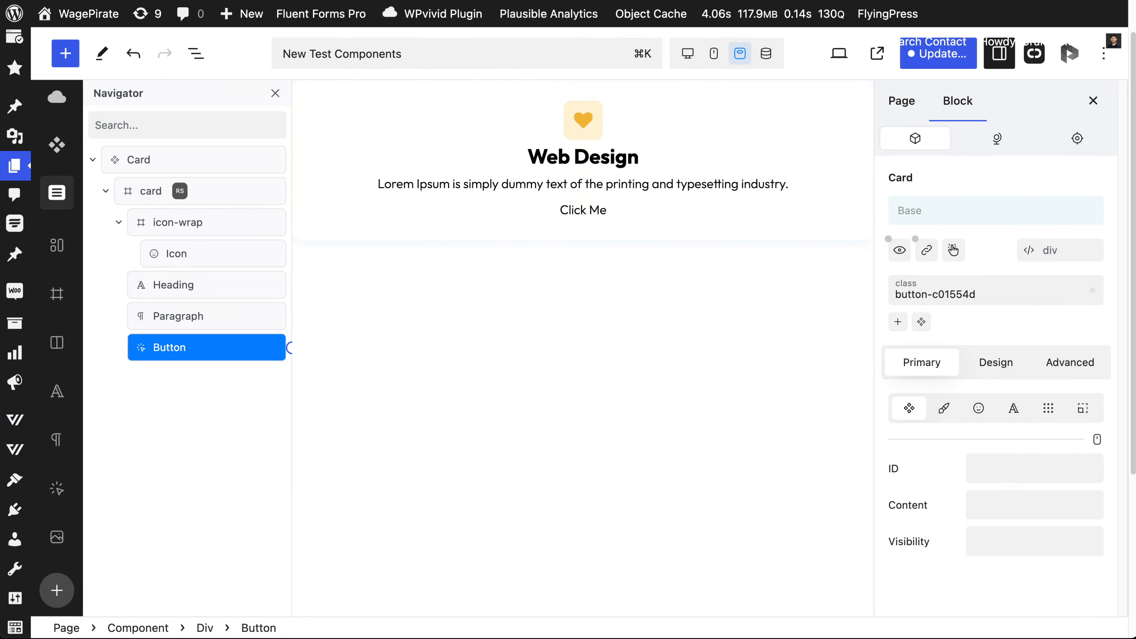
Step: Apply the global class "btn" to the new button
left_click(895, 323)
type("btn")
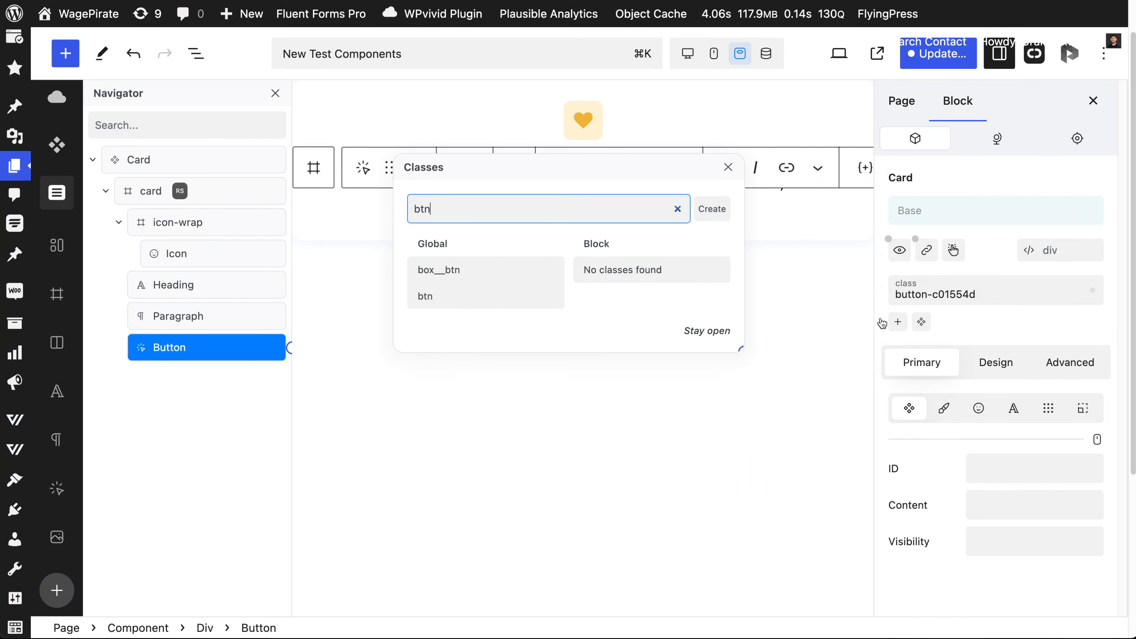
left_click(466, 296)
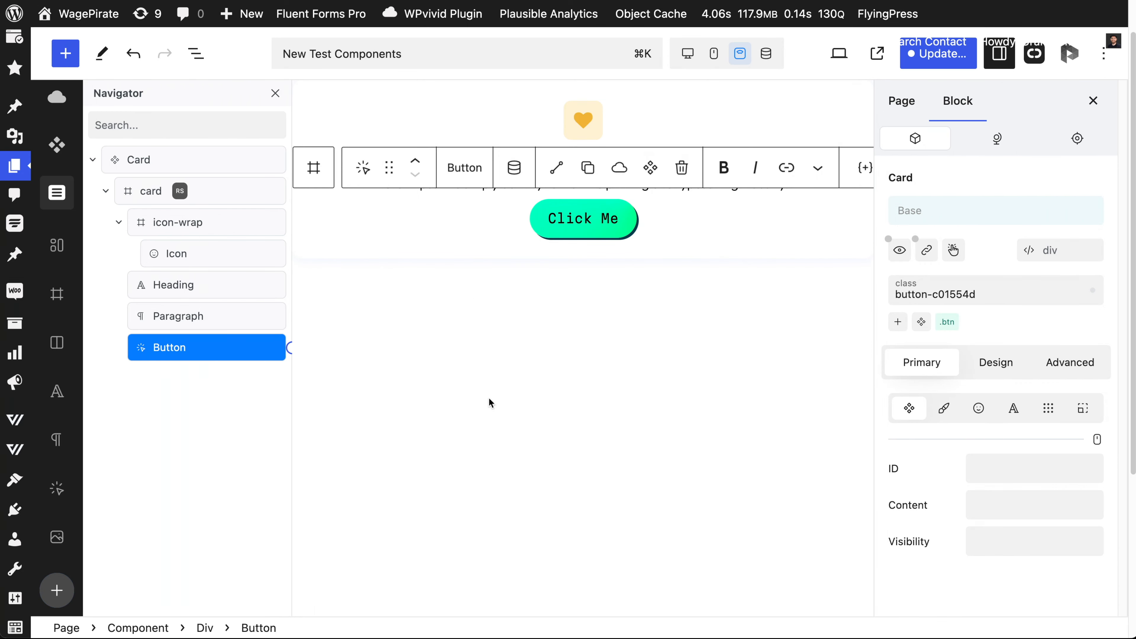
Step: Create a visibility property named "Show Button" and connect it to the button's visibility
left_click(998, 546)
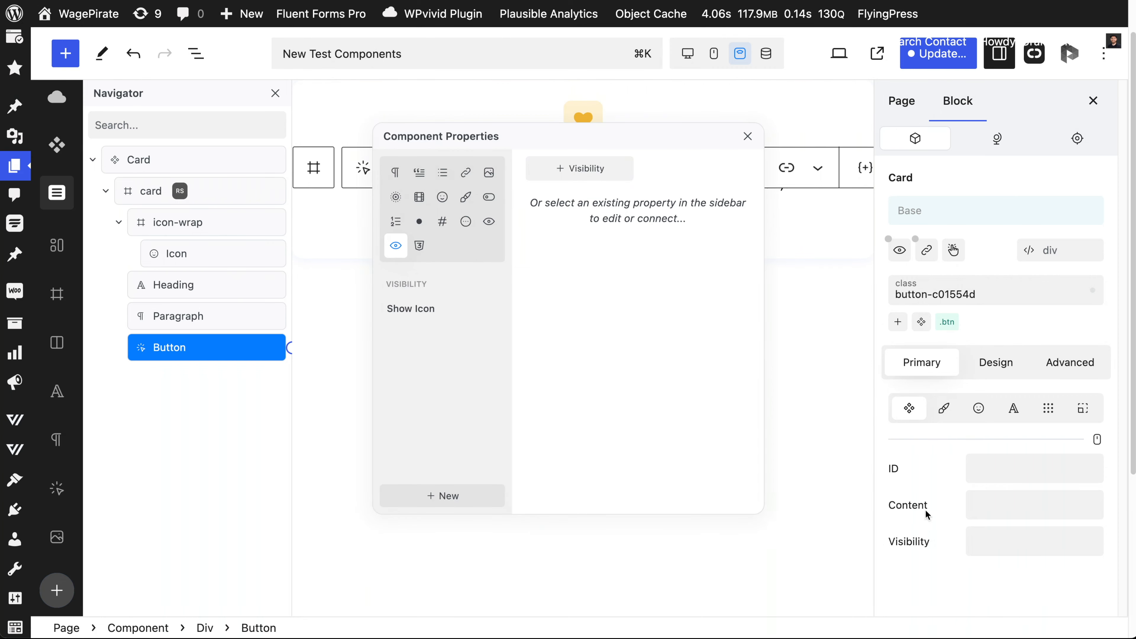
left_click(586, 174)
left_click(585, 221)
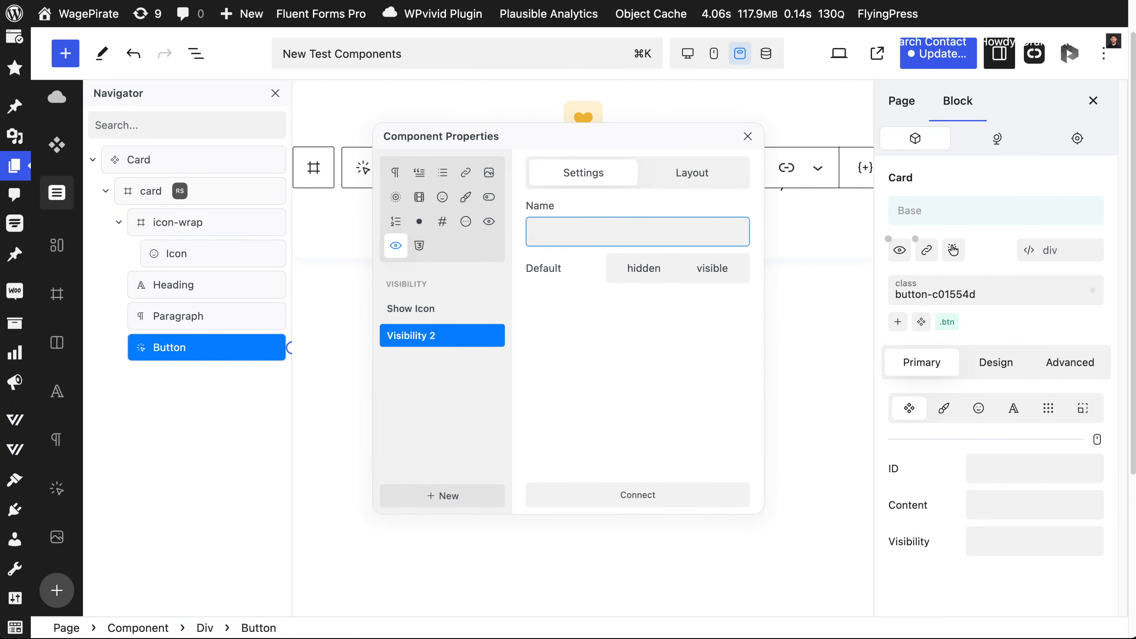
type("Show Button")
left_click(613, 490)
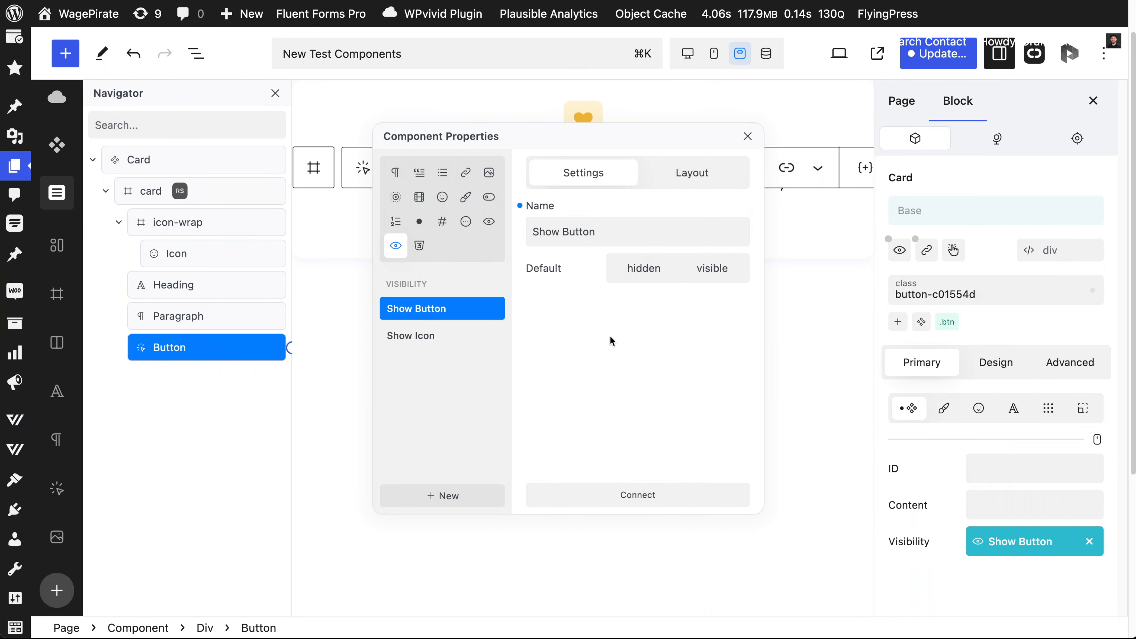
left_click(746, 136)
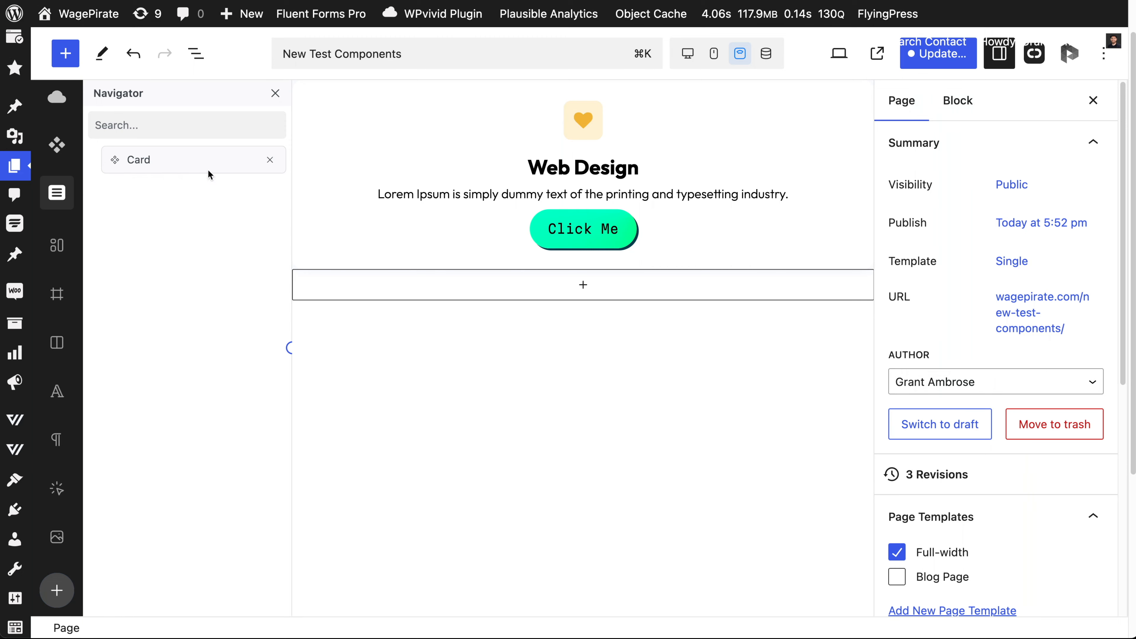
Step: Switch the Card instance's Show Button setting between hidden and visible, leaving it on visible
left_click(157, 166)
scroll(1024, 483, "down", 3)
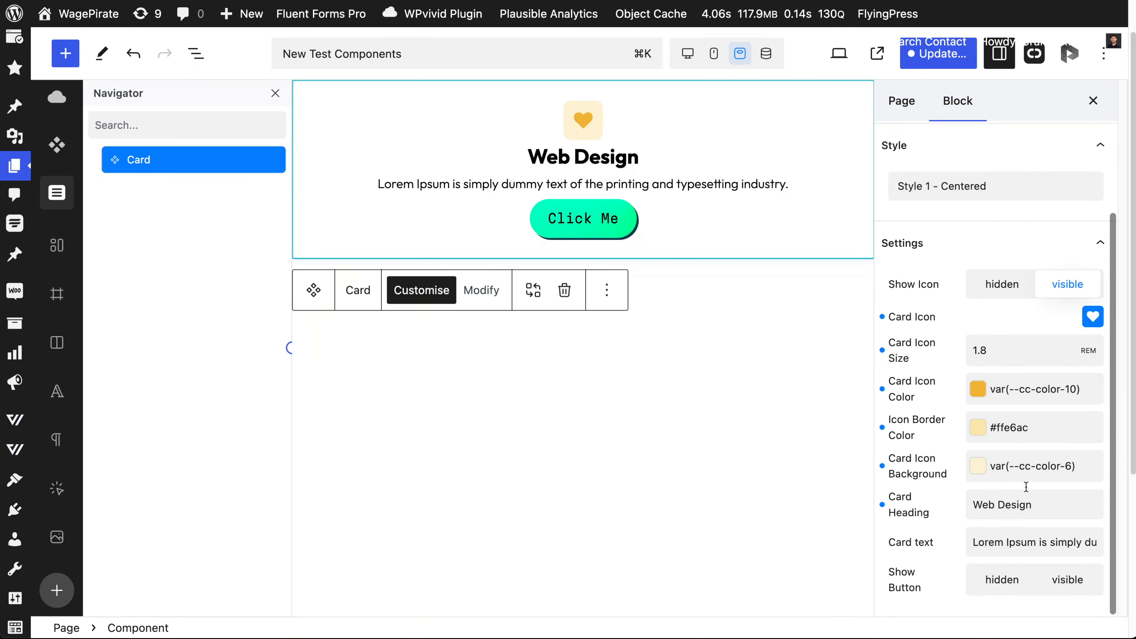
left_click(1006, 584)
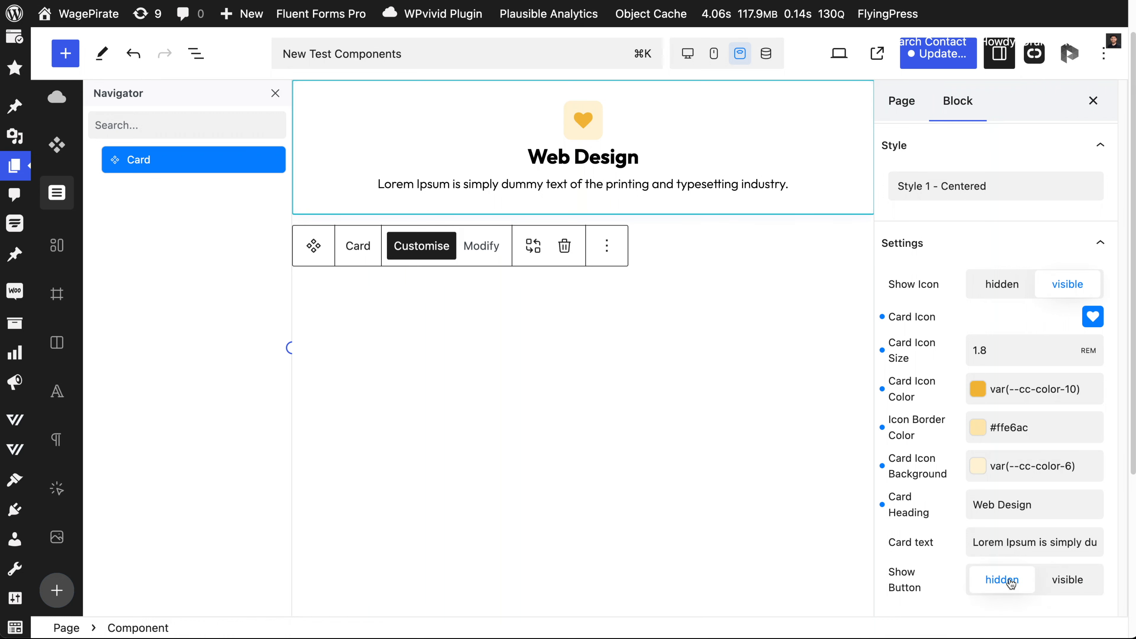
left_click(1075, 580)
left_click(1009, 583)
left_click(1033, 582)
left_click(1058, 581)
left_click(1052, 578)
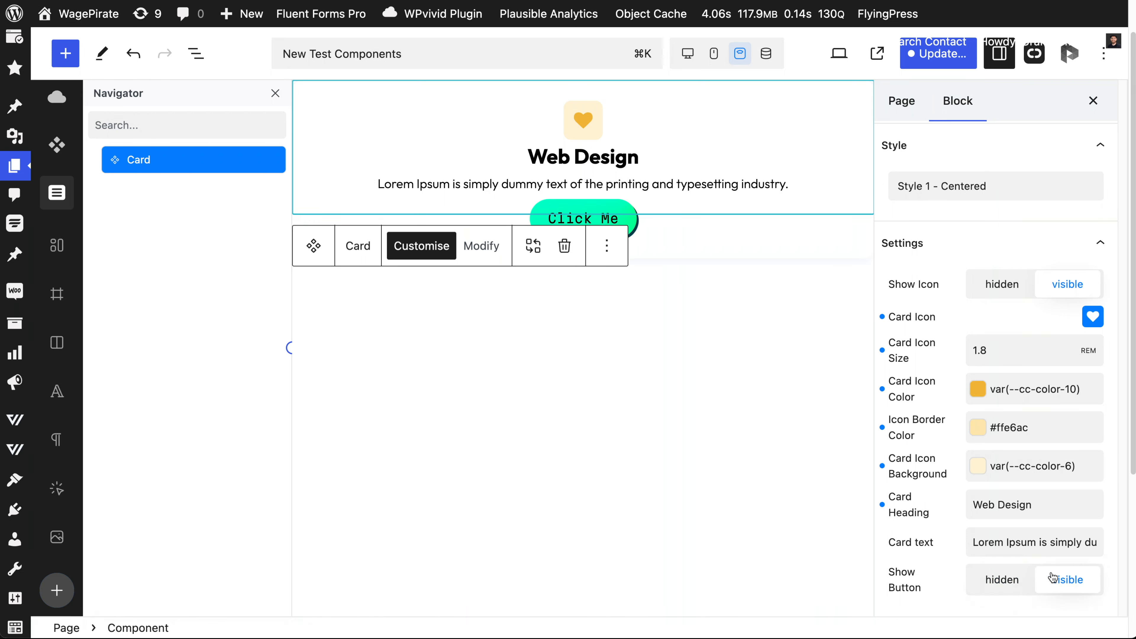
Step: Duplicate the Card component instance on the page
left_click(740, 472)
right_click(166, 160)
left_click(201, 195)
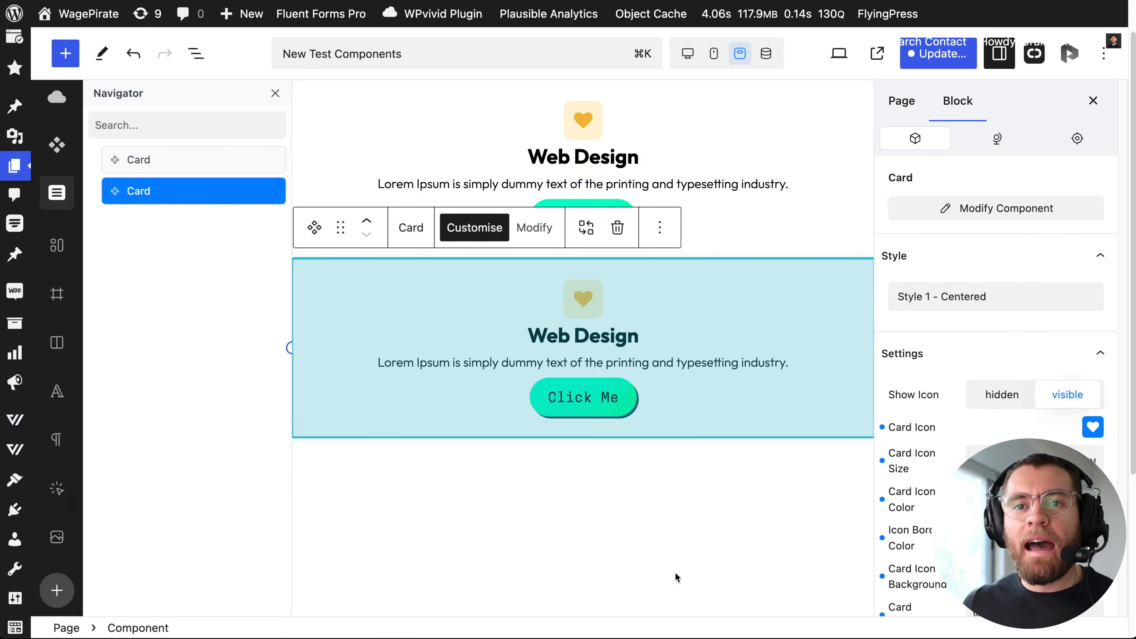
left_click(655, 580)
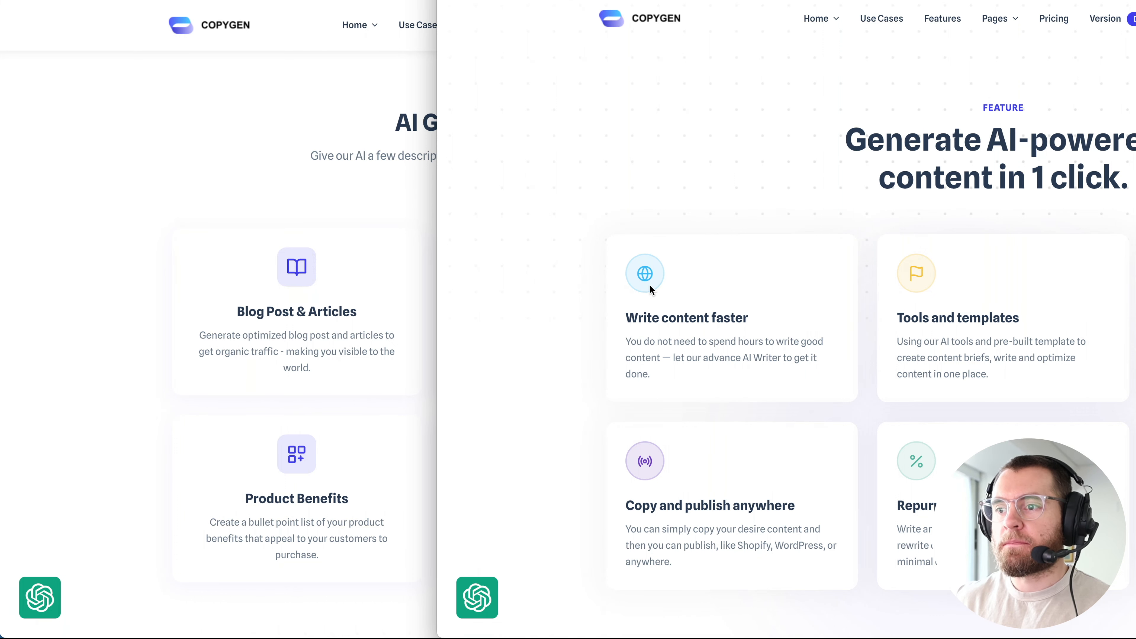
Step: Create a new page in WordPress and insert a Div block into it
left_click(367, 271)
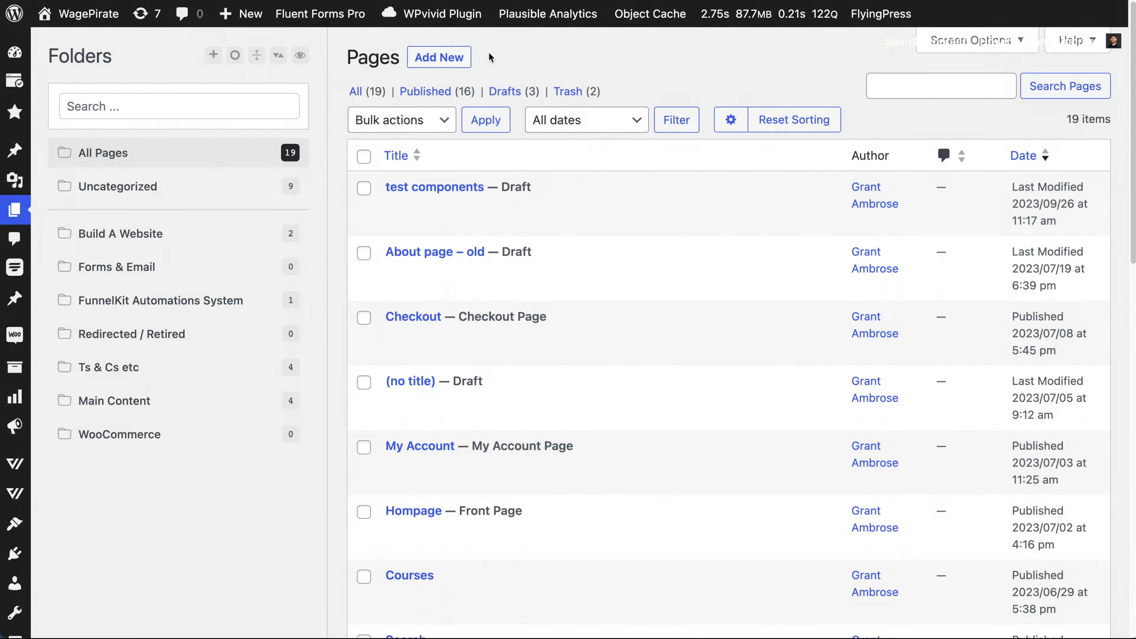
left_click(438, 63)
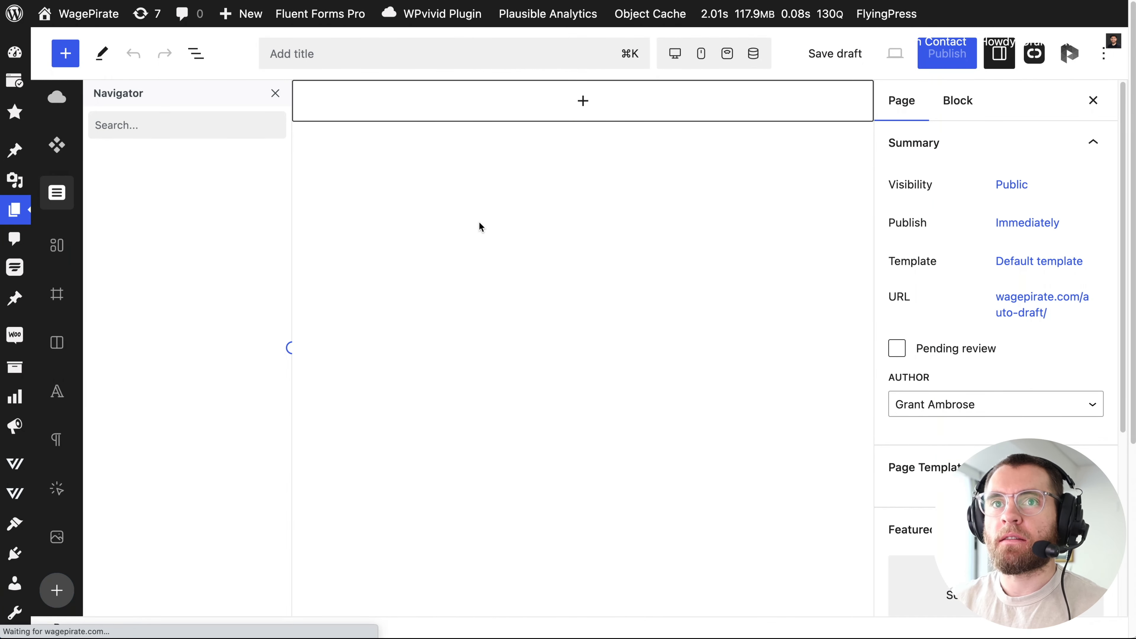
left_click(528, 128)
type("div")
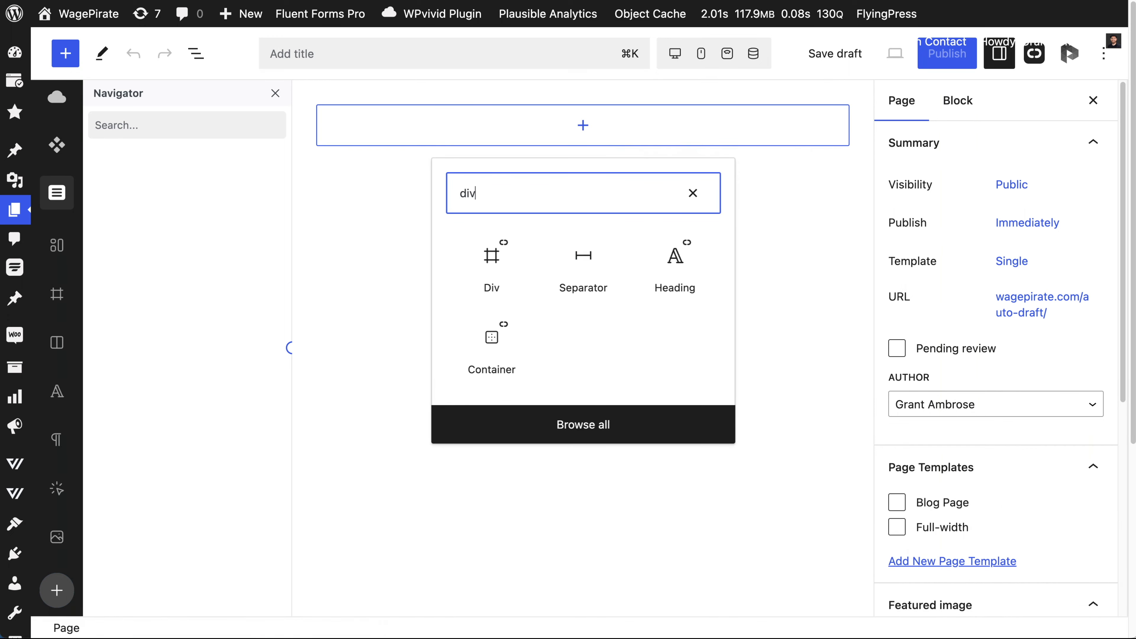
left_click(491, 257)
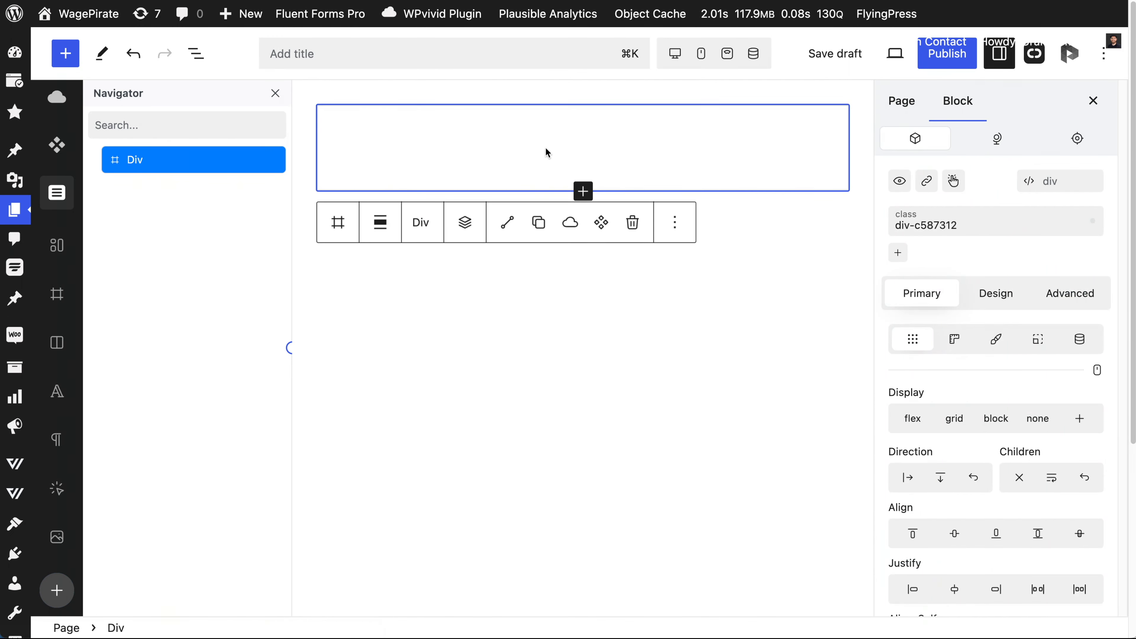
Step: Insert an Icon block inside the div
left_click(471, 221)
type("ico")
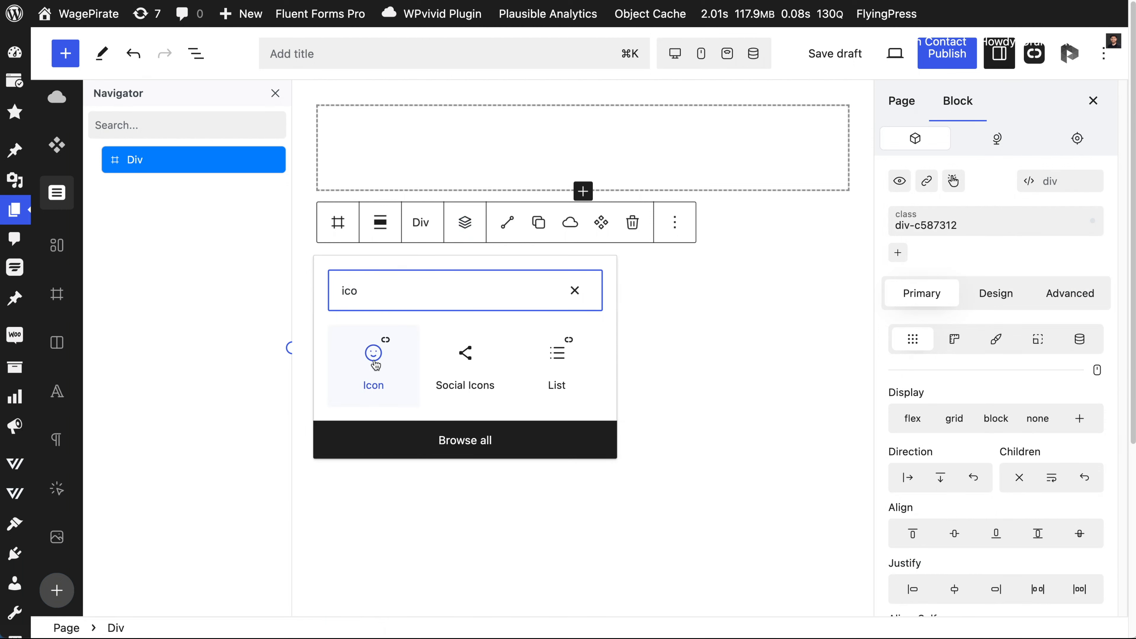
left_click(374, 357)
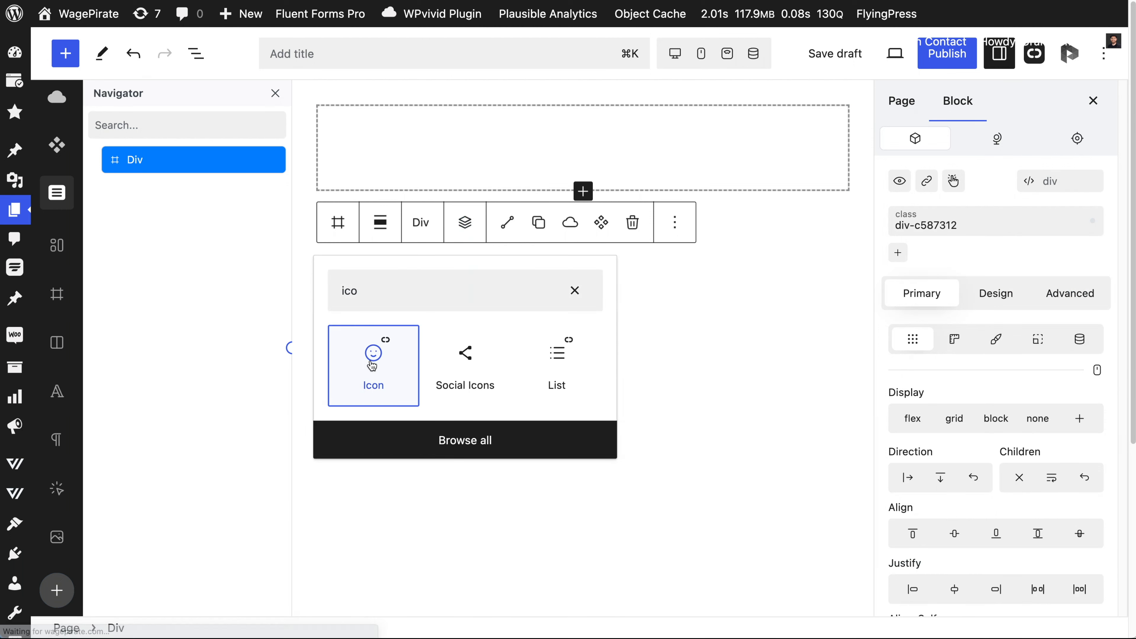
Step: Insert a Heading and a Paragraph inside the div, below the icon
right_click(178, 166)
mouse_move(249, 407)
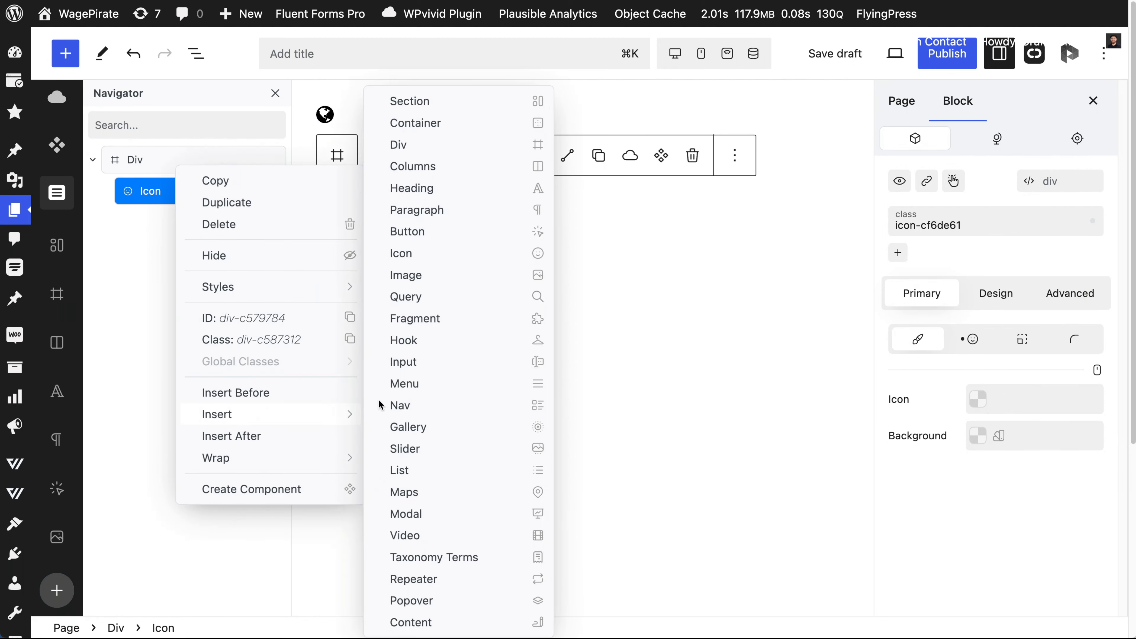
left_click(428, 189)
right_click(152, 157)
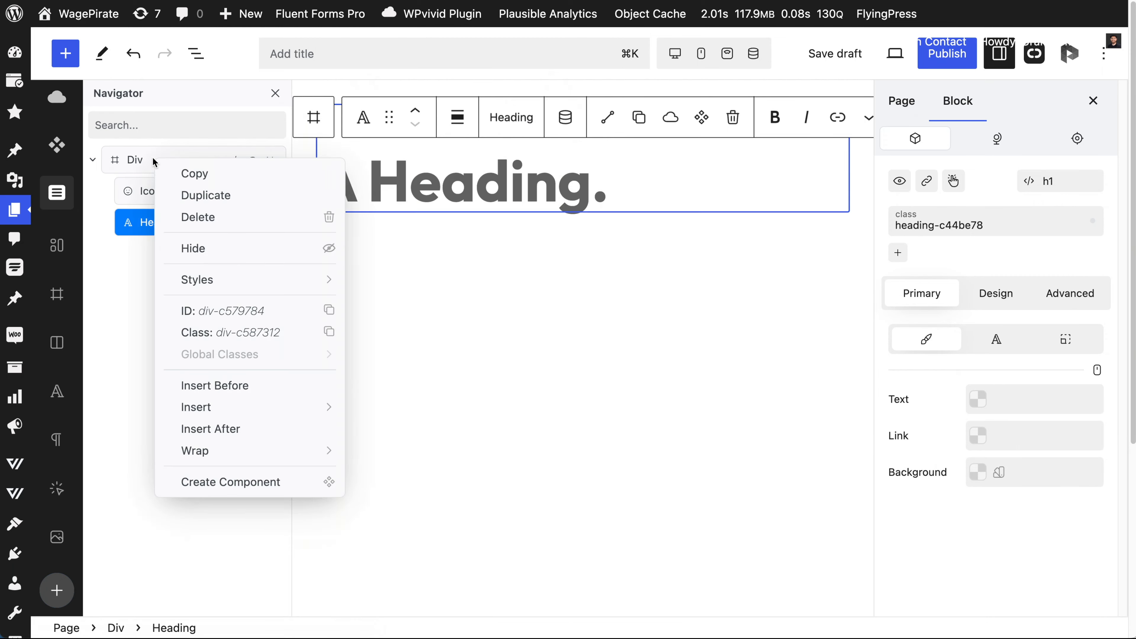
mouse_move(217, 405)
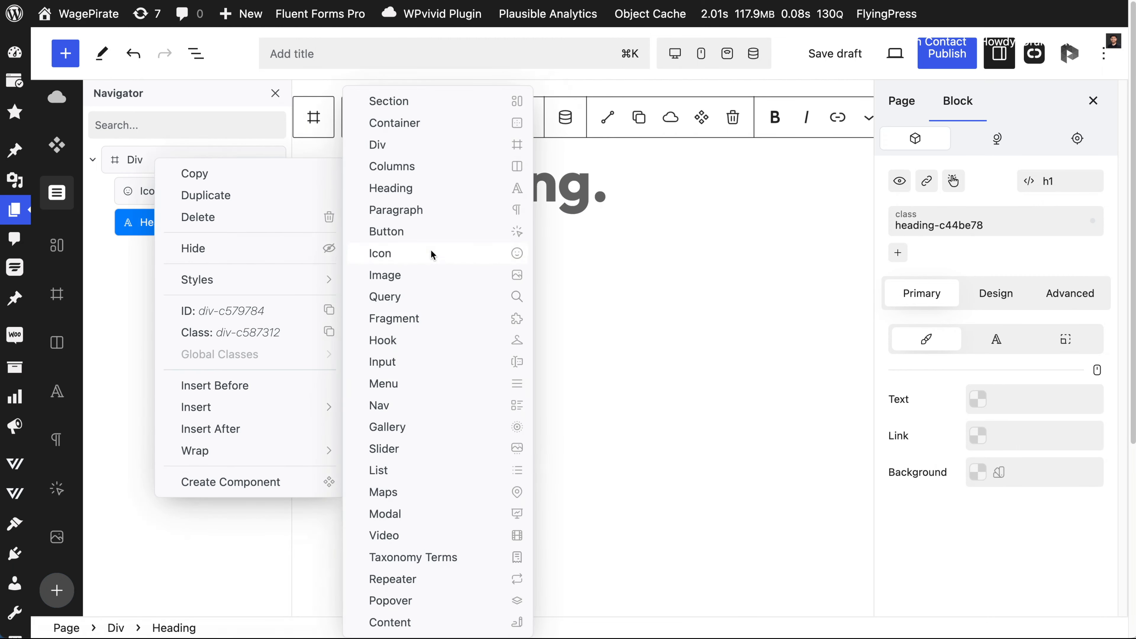
left_click(421, 209)
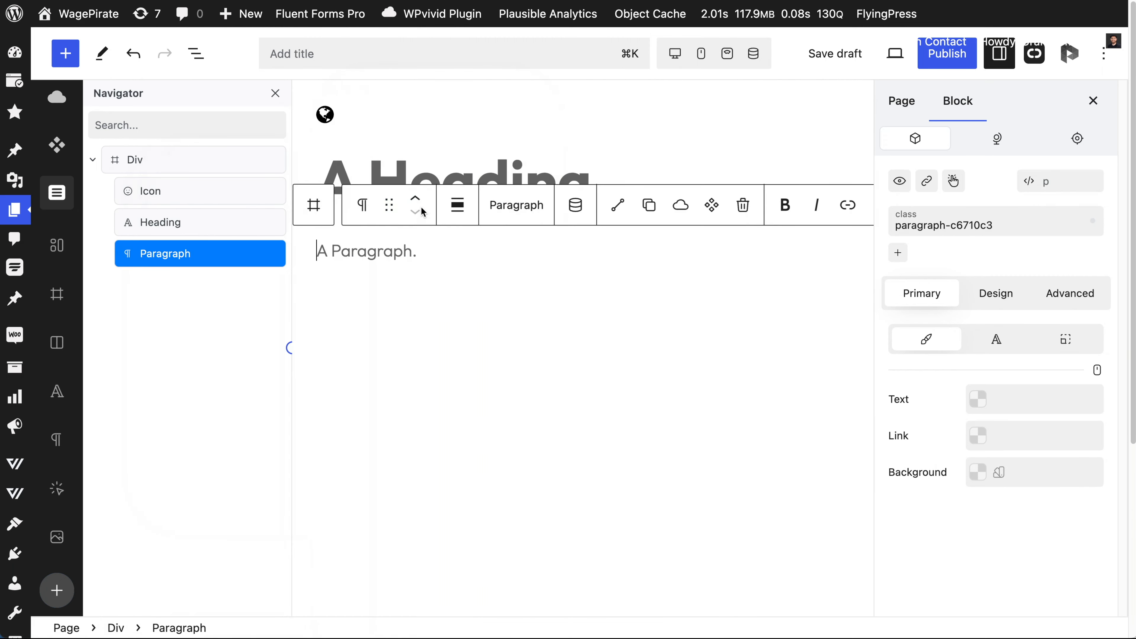
Step: Rename the outer div as "card" and set the heading's HTML tag to h3
double_click(130, 157)
type("card")
key("Return")
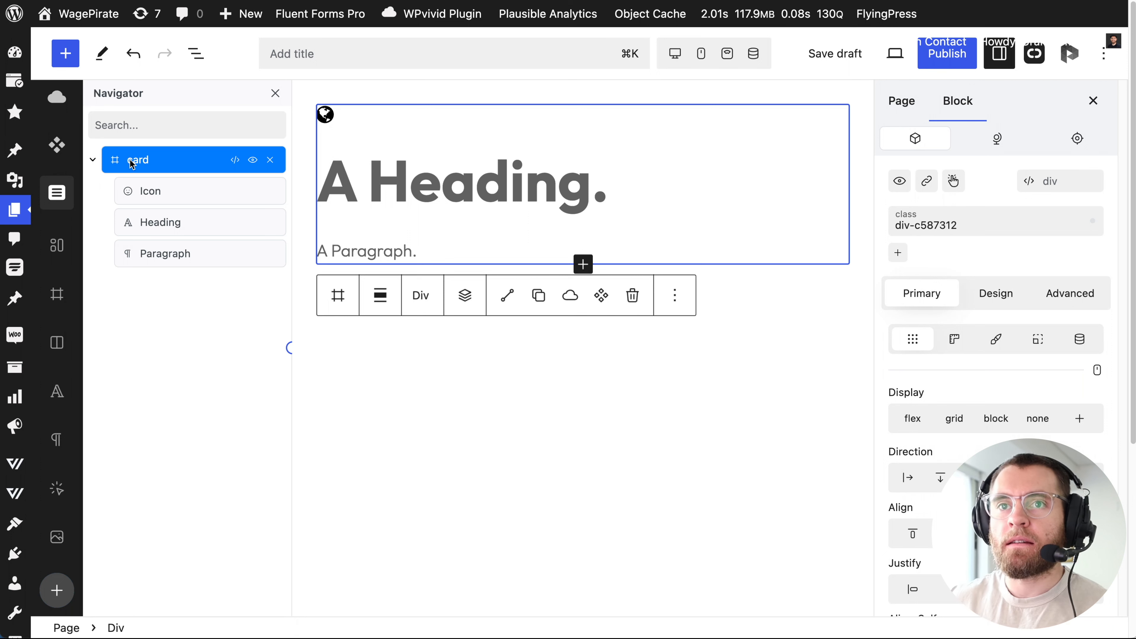
left_click(163, 221)
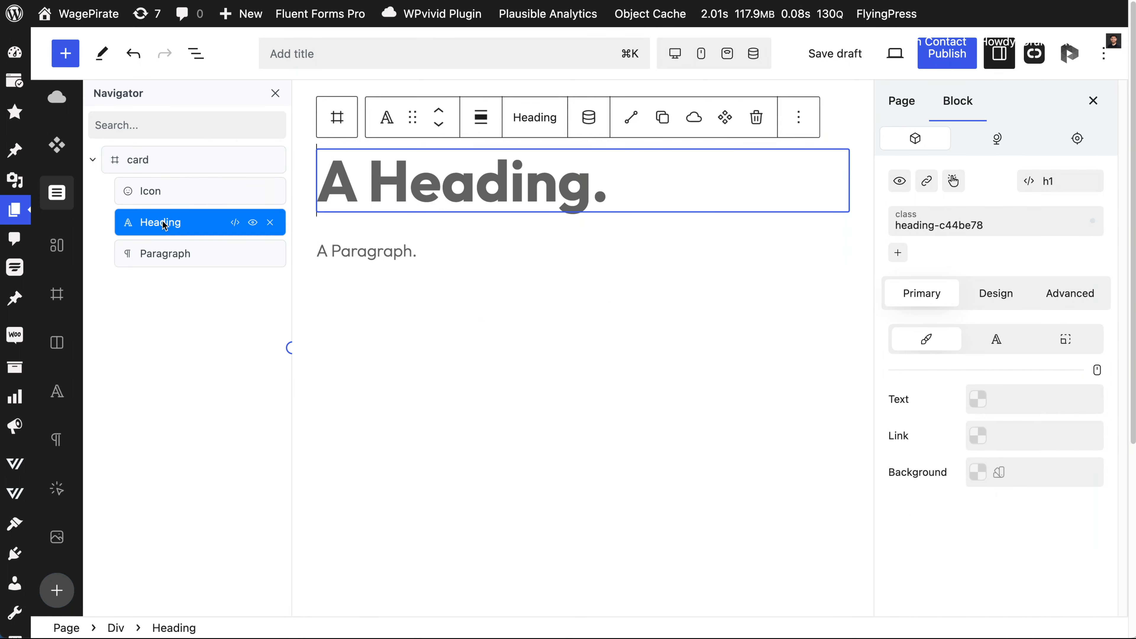
left_click(1055, 180)
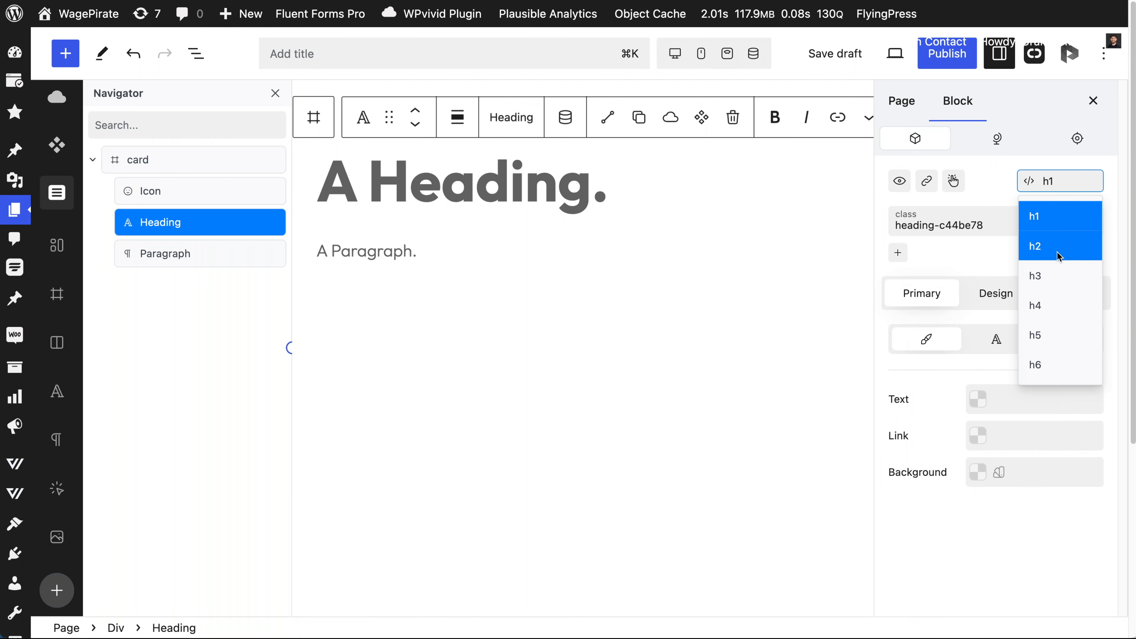
left_click(1055, 286)
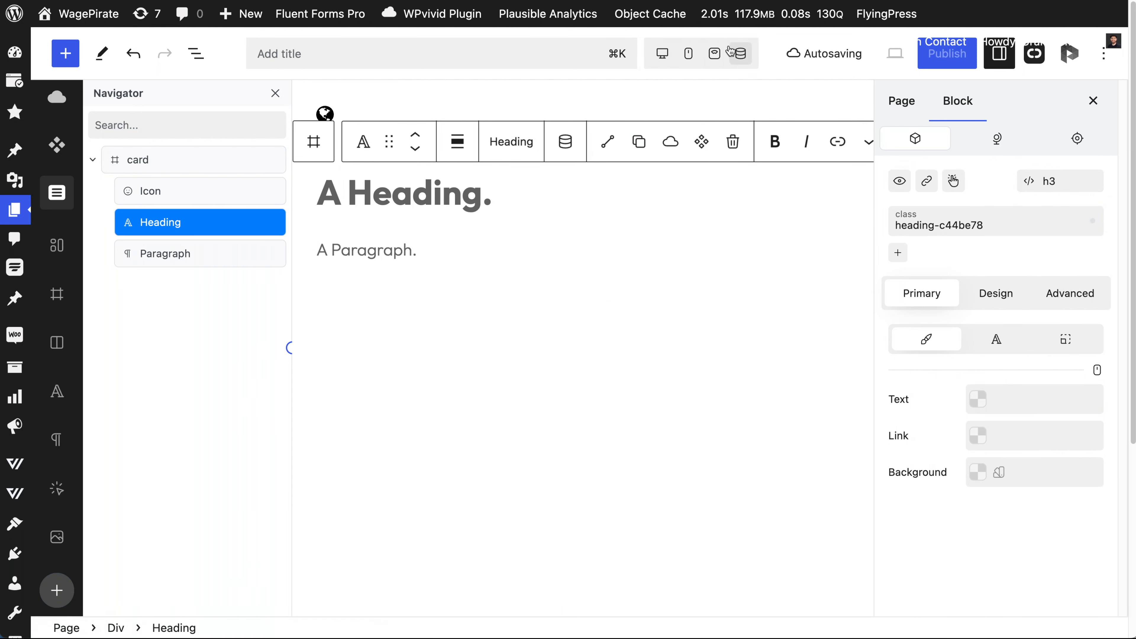
Step: Set the canvas scale to 80%
left_click(722, 52)
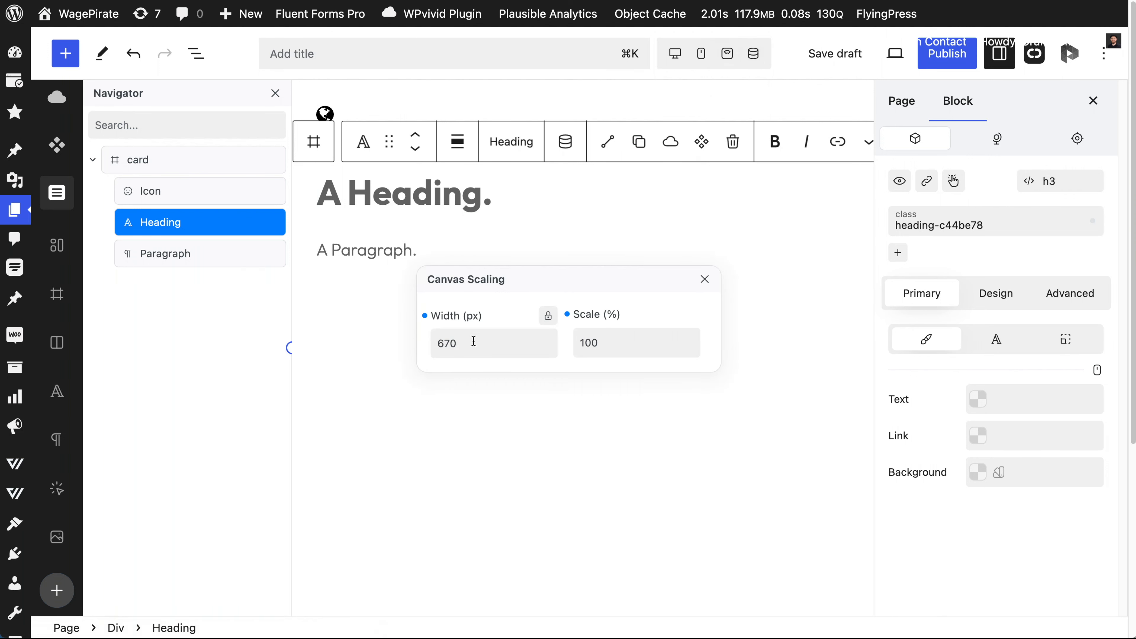
left_click(604, 335)
double_click(605, 335)
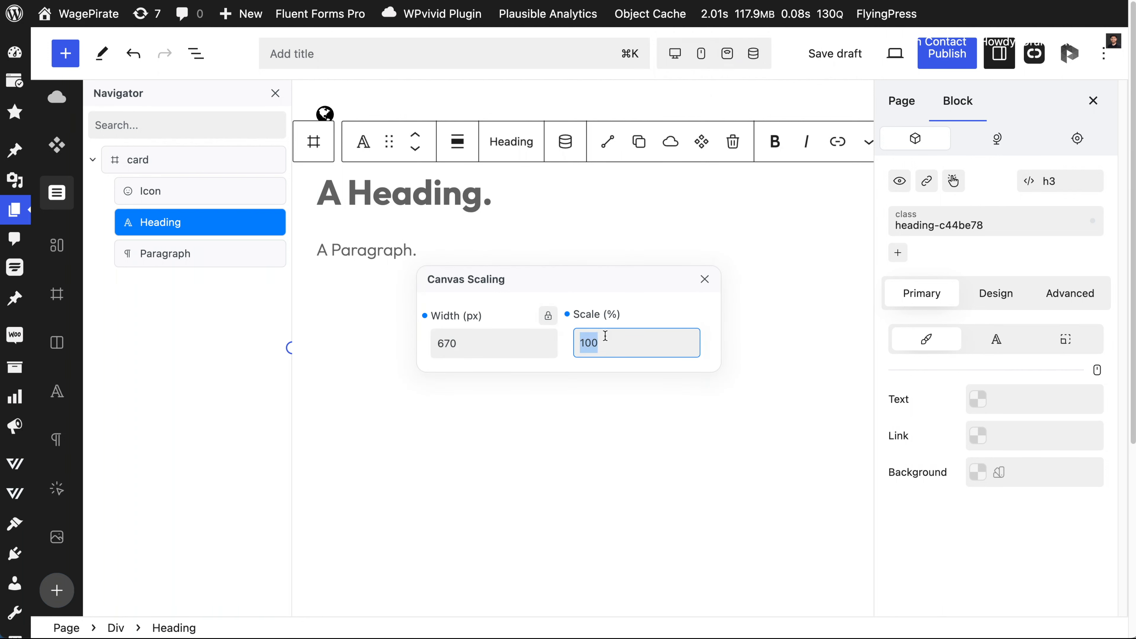
type("80")
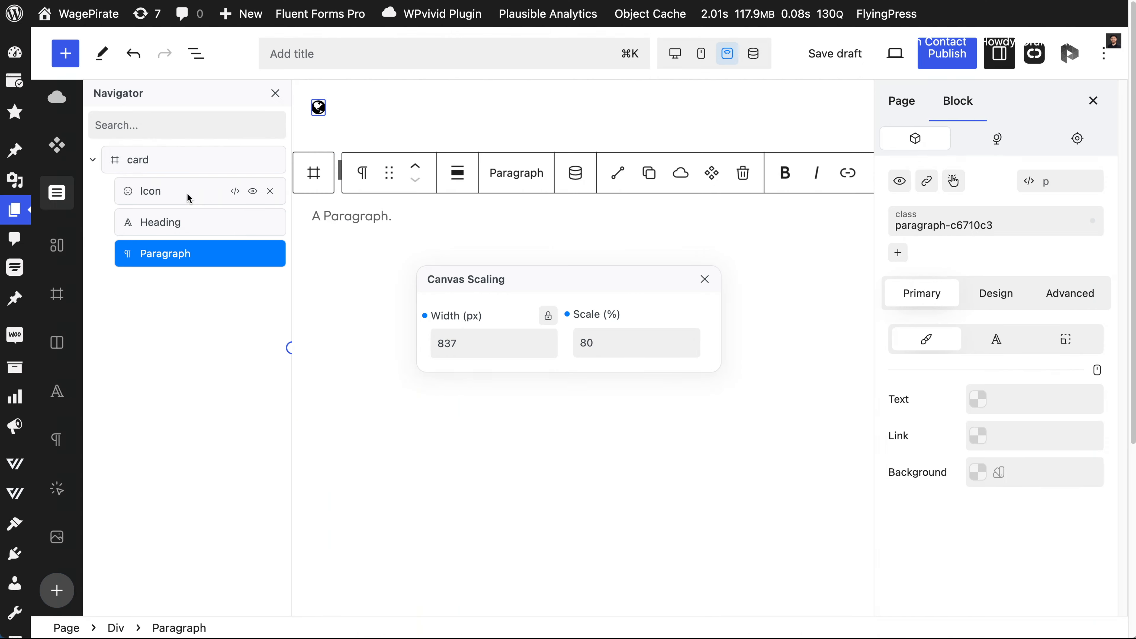
Step: Wrap the icon in its own Div inside the card and close the canvas scaling dialog
left_click(187, 192)
right_click(187, 192)
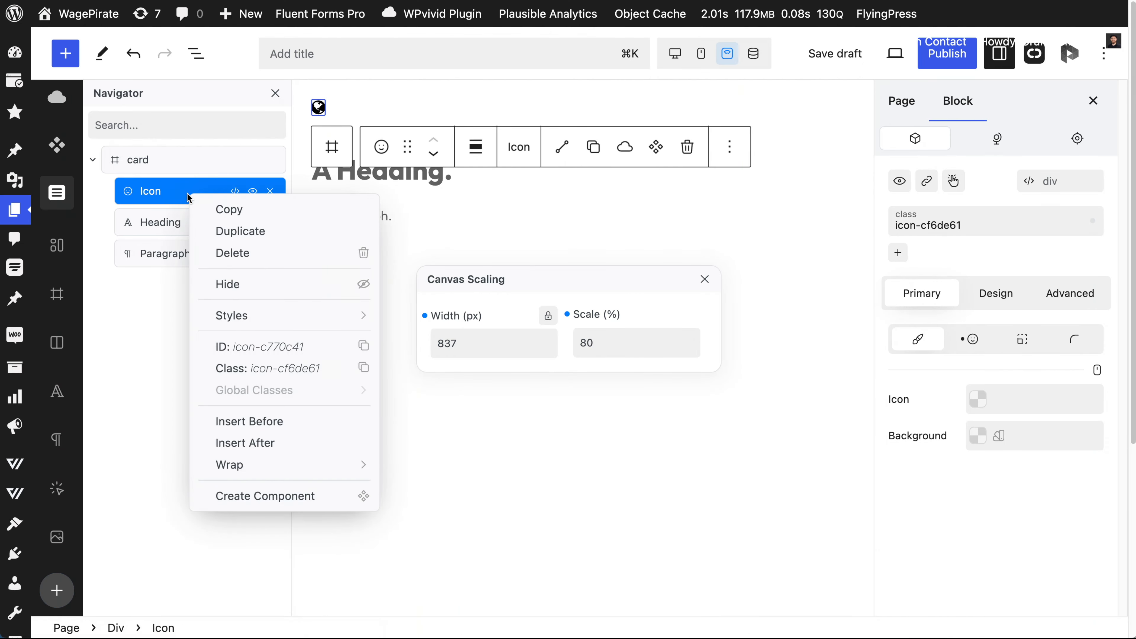
mouse_move(283, 457)
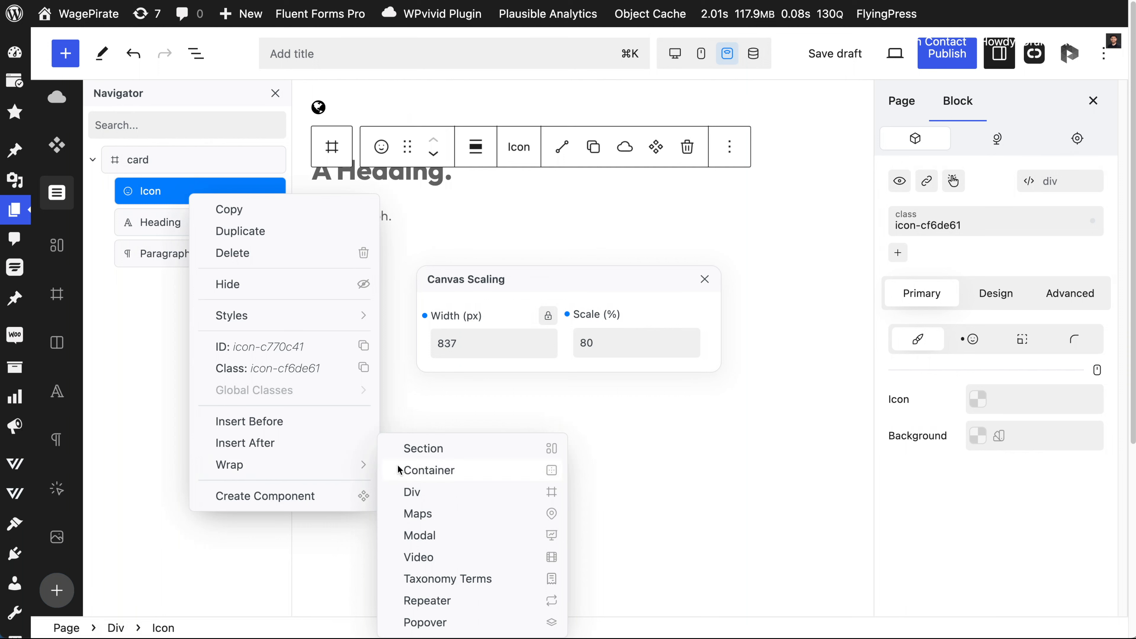
left_click(417, 490)
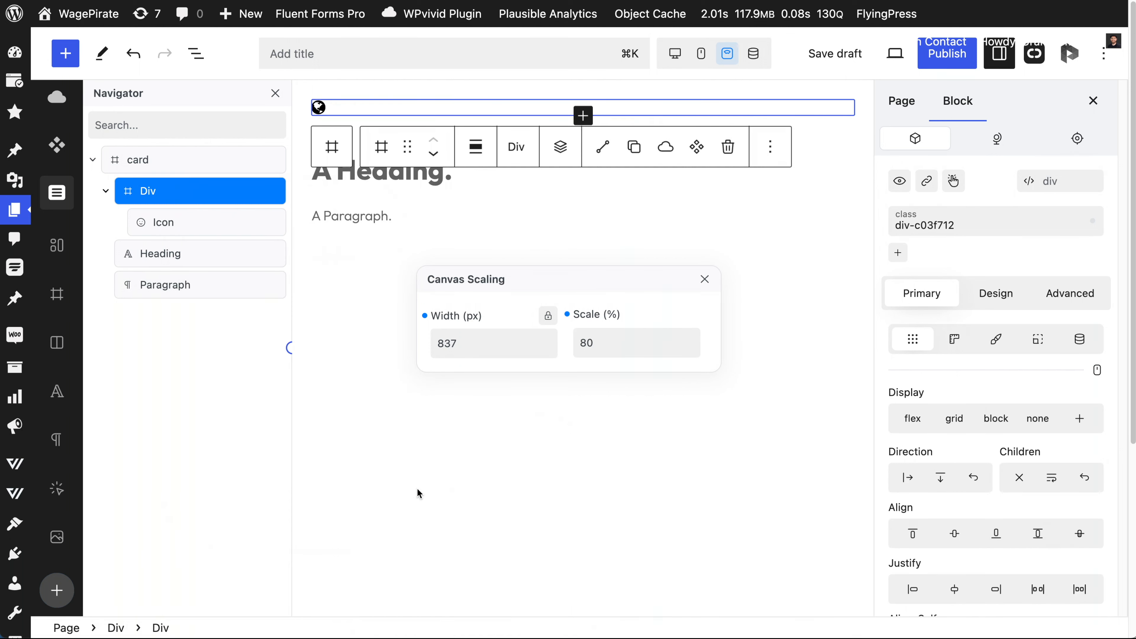
left_click(417, 488)
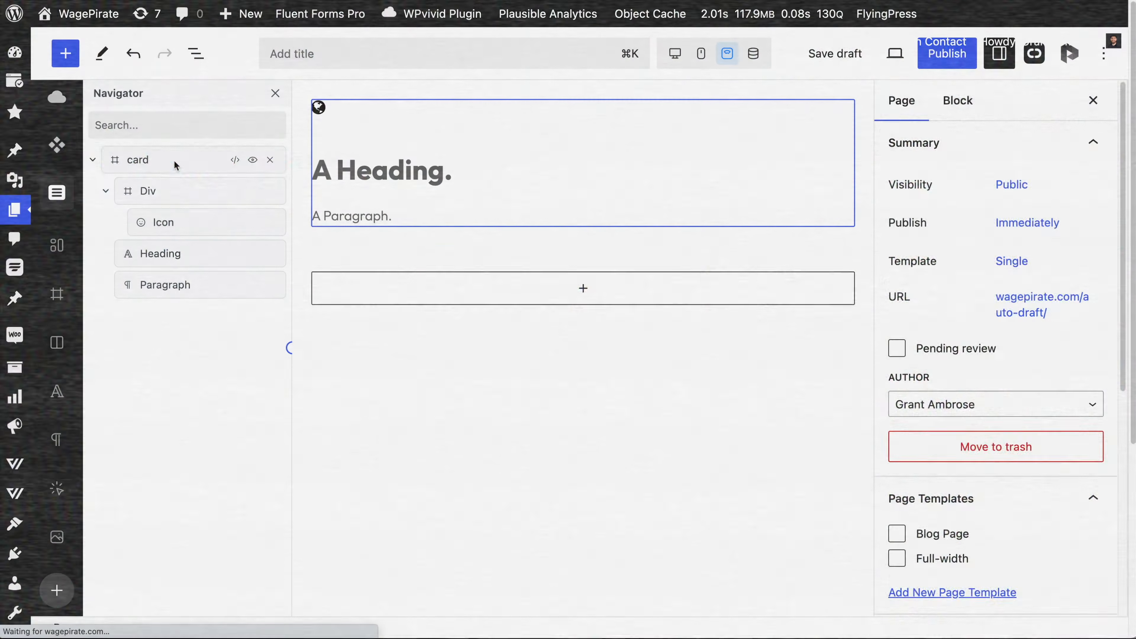
Step: Create a component named "Card" from the card div
left_click(174, 160)
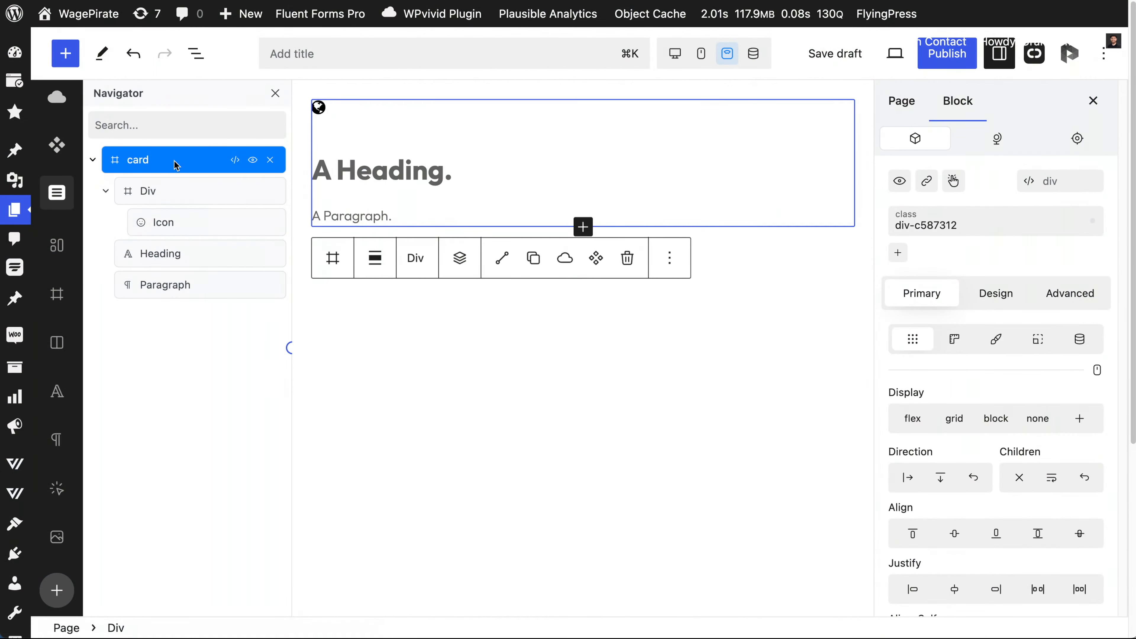
right_click(174, 159)
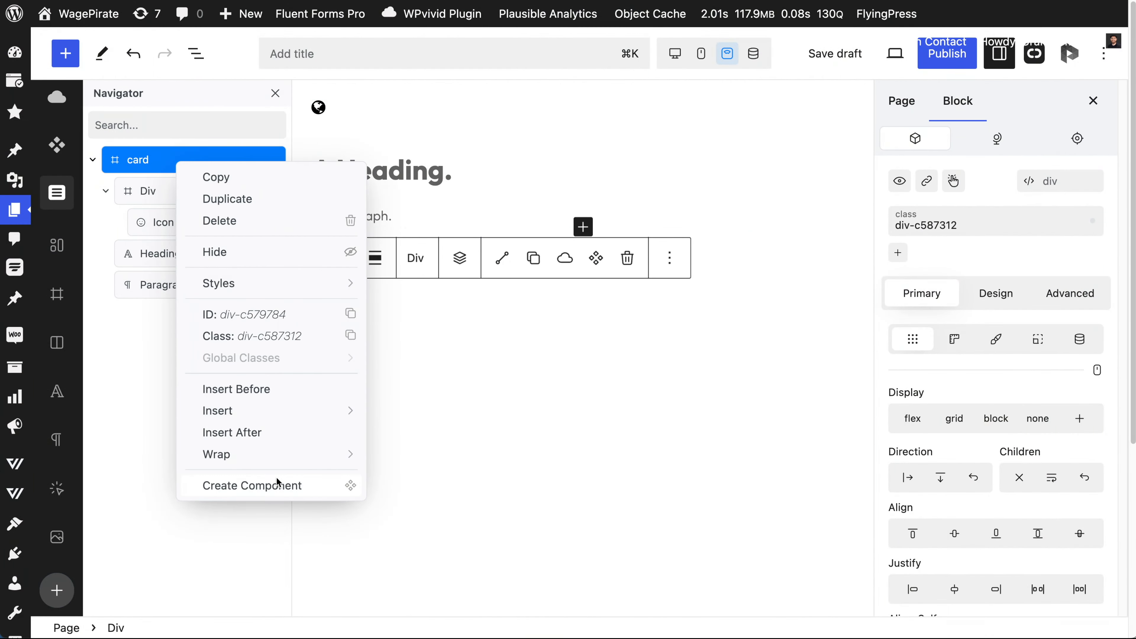
left_click(524, 435)
left_click(205, 161)
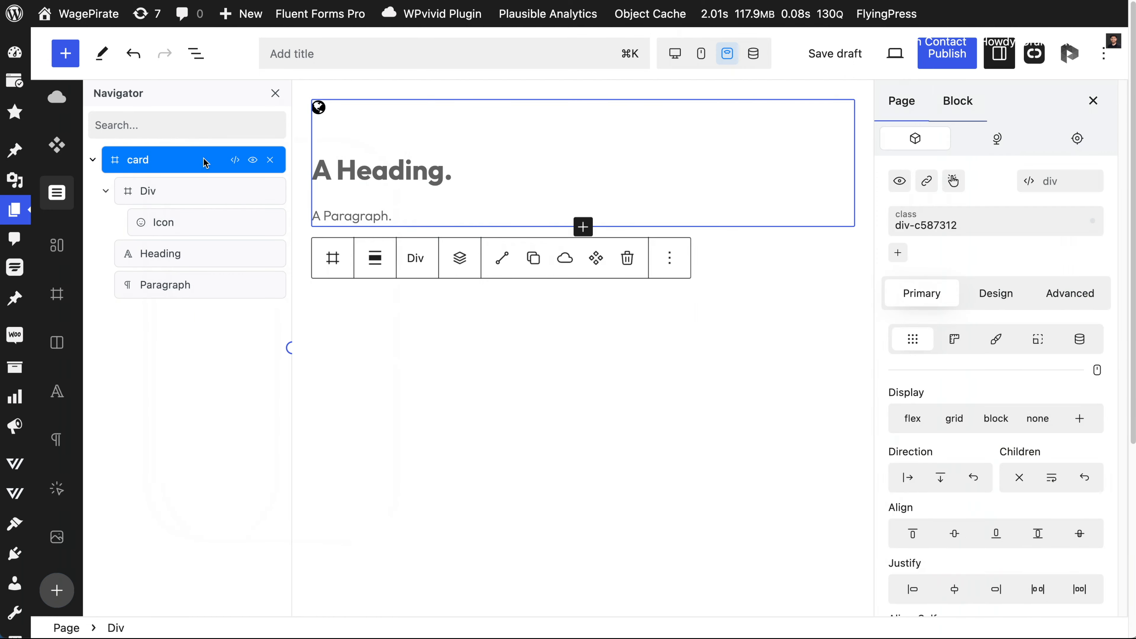
left_click(597, 263)
type("Card")
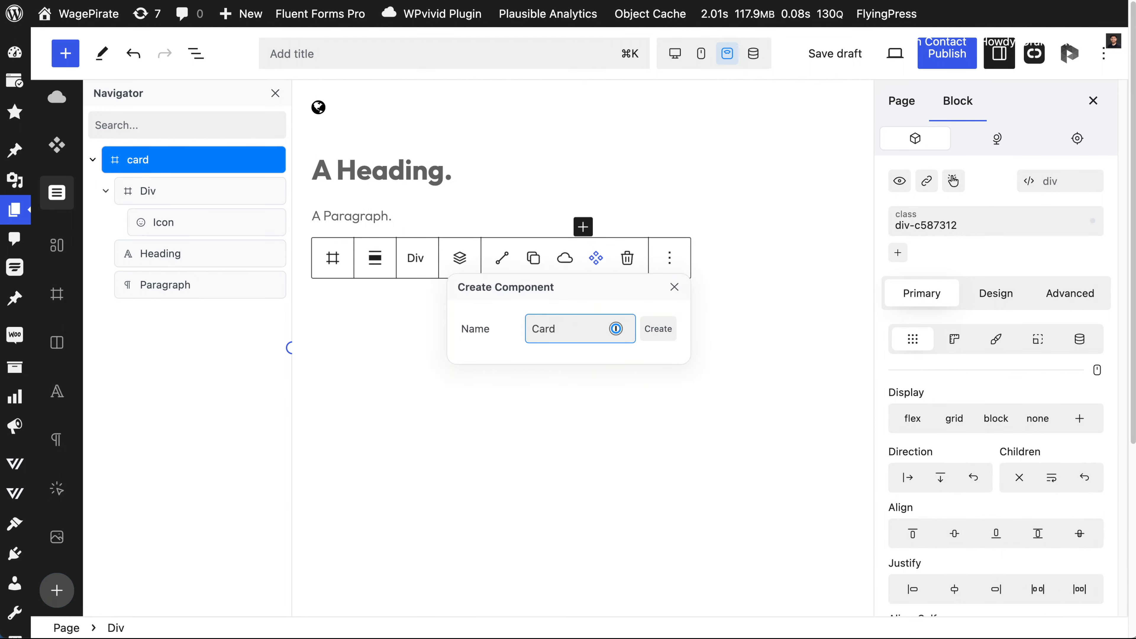
left_click(657, 327)
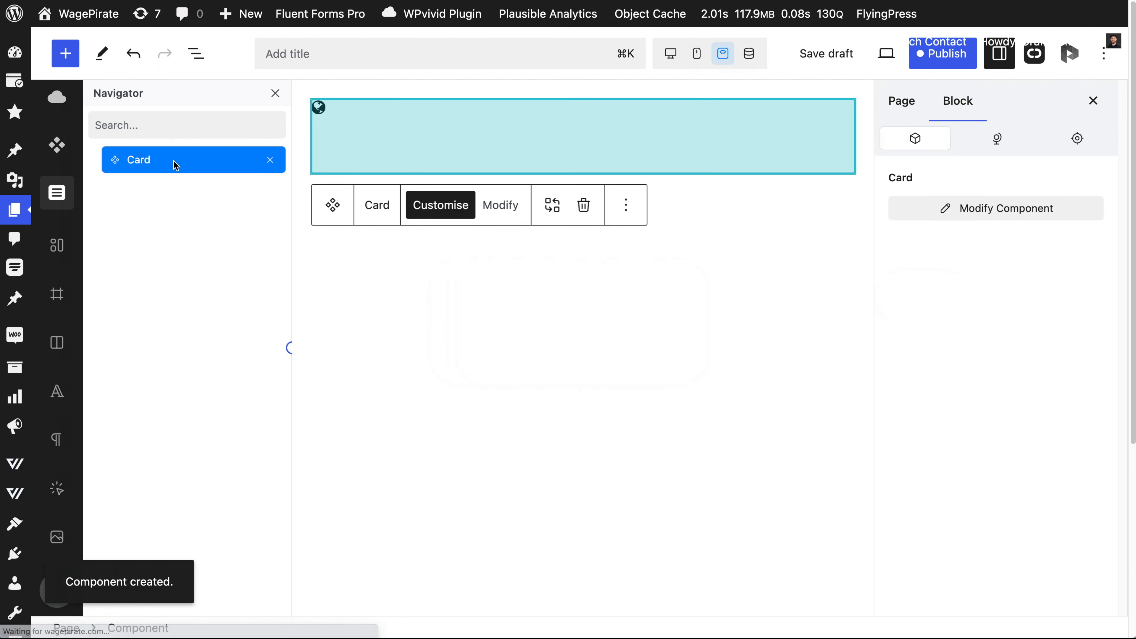
Step: Switch the Card component to Modify mode and add an icon property named "Card Icon"
left_click(508, 209)
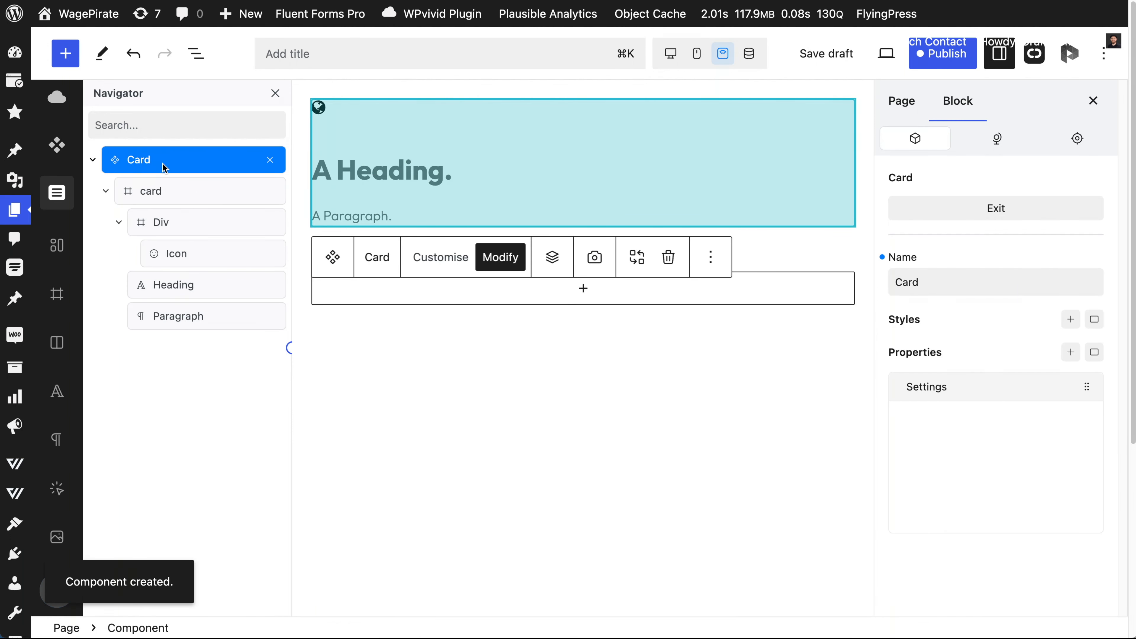
left_click(191, 253)
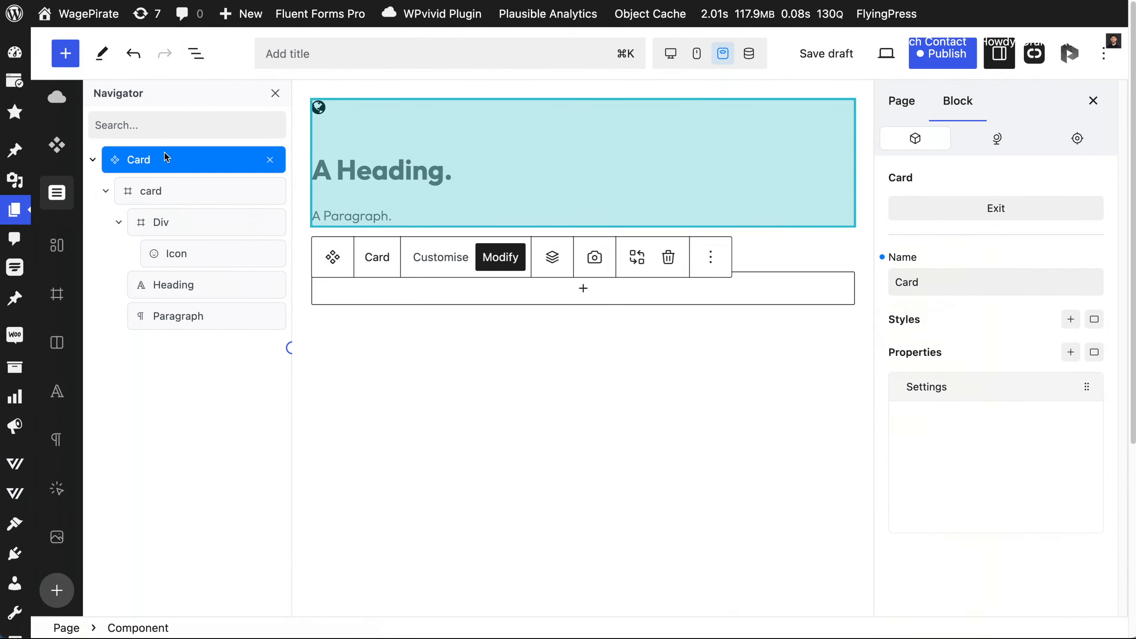
left_click(1071, 352)
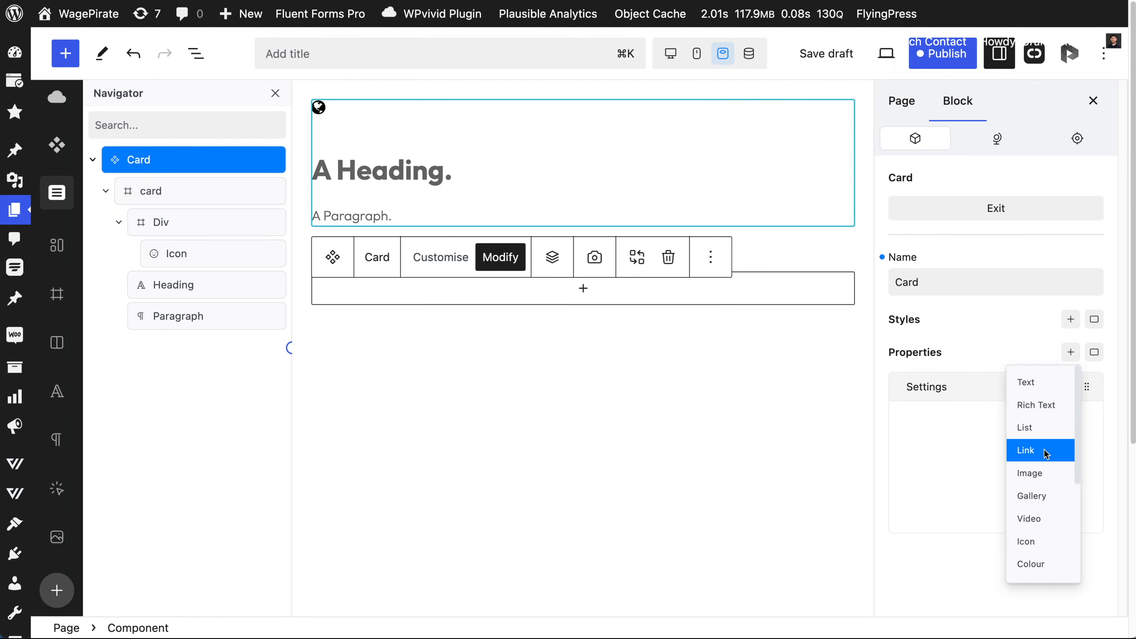
scroll(1033, 456, "down", 1)
left_click(1033, 527)
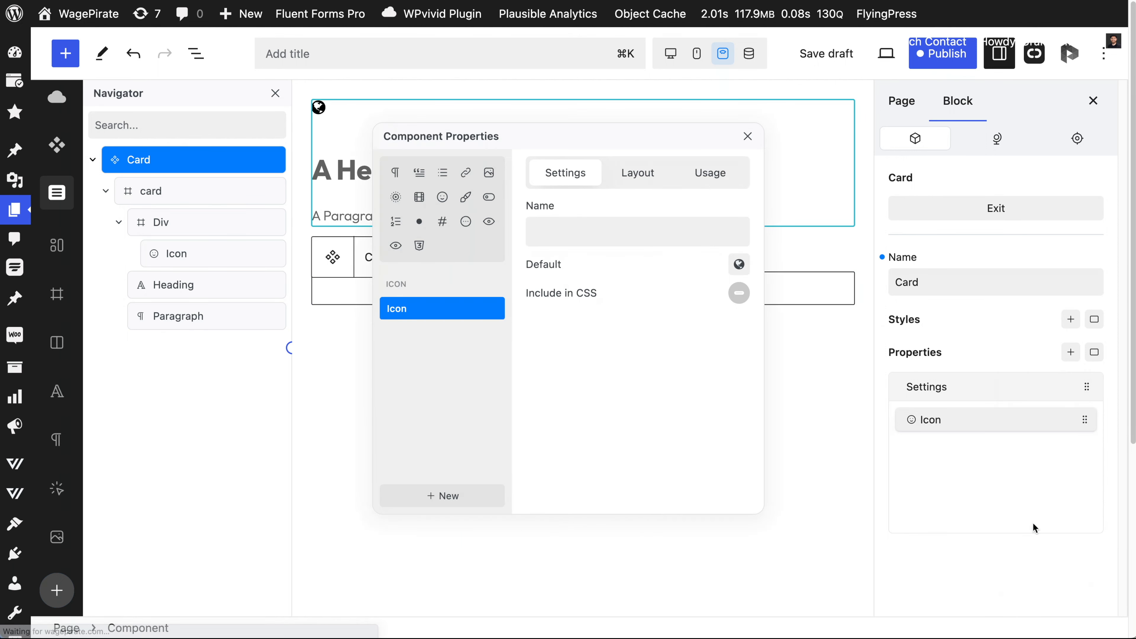
left_click(589, 235)
type("Card Icon")
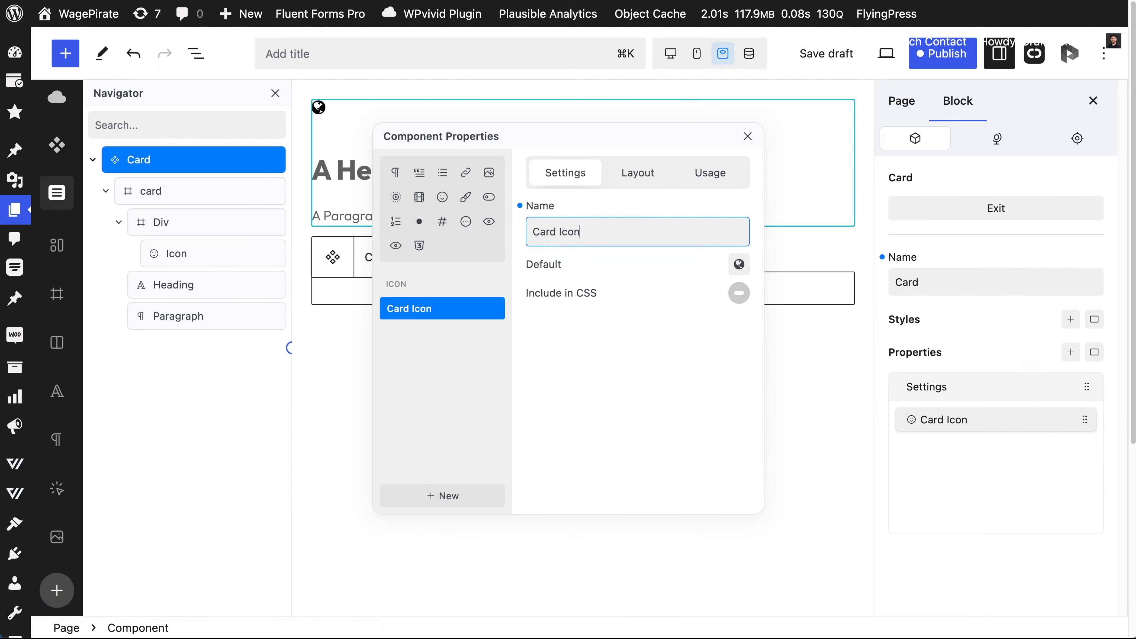
left_click(715, 255)
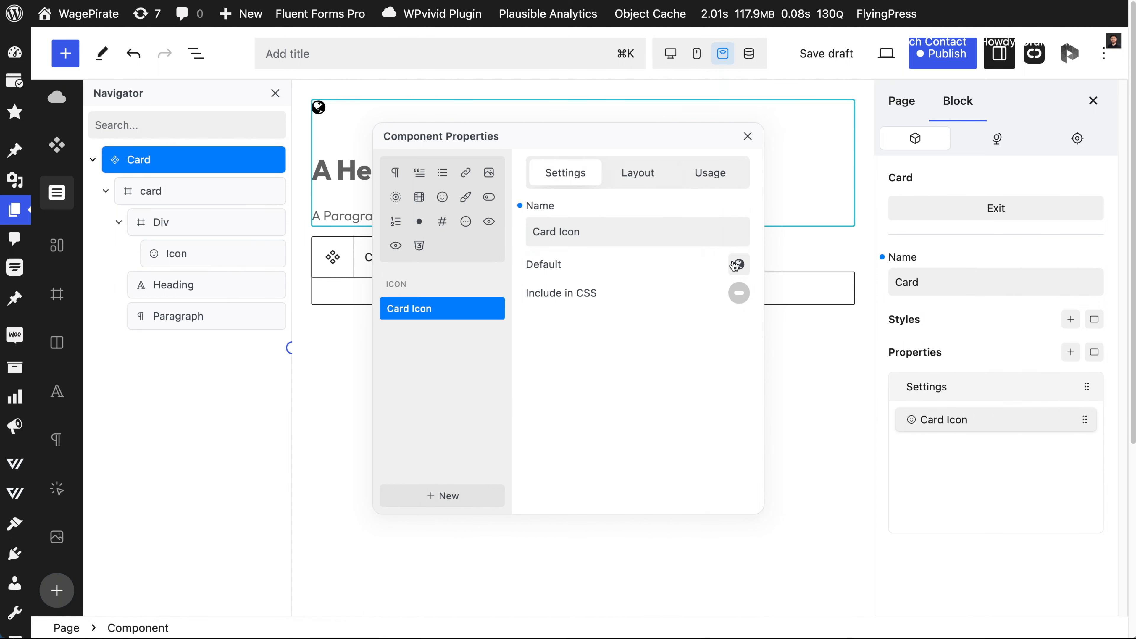
left_click(748, 139)
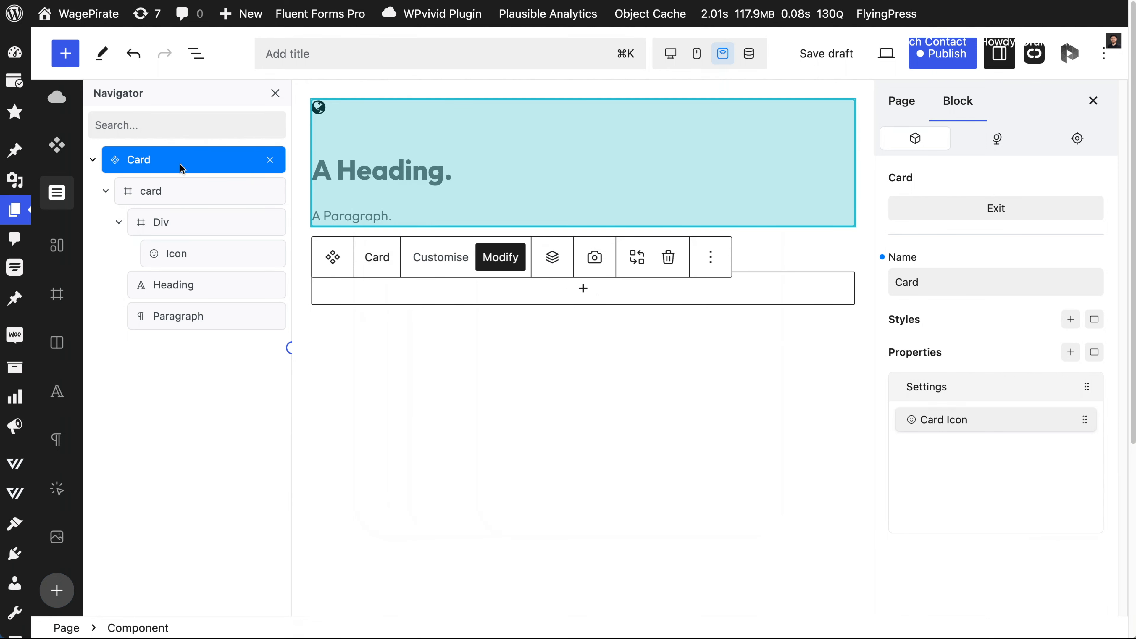
Step: Connect the icon setting of the card's Icon block to the Card Icon property
double_click(207, 256)
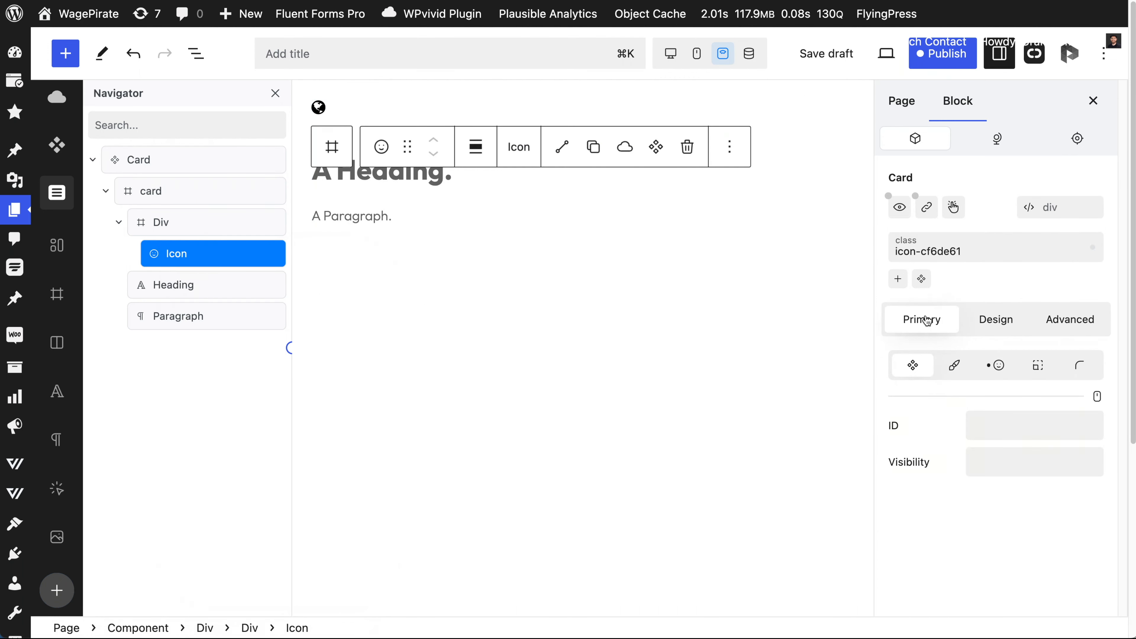
left_click(999, 367)
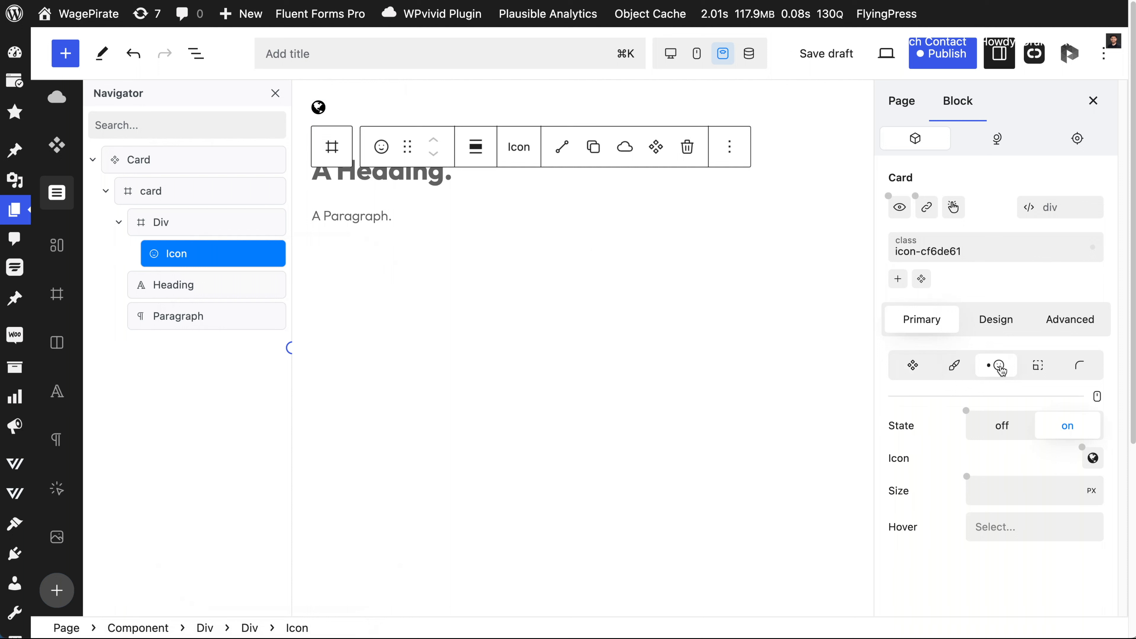
left_click(1082, 447)
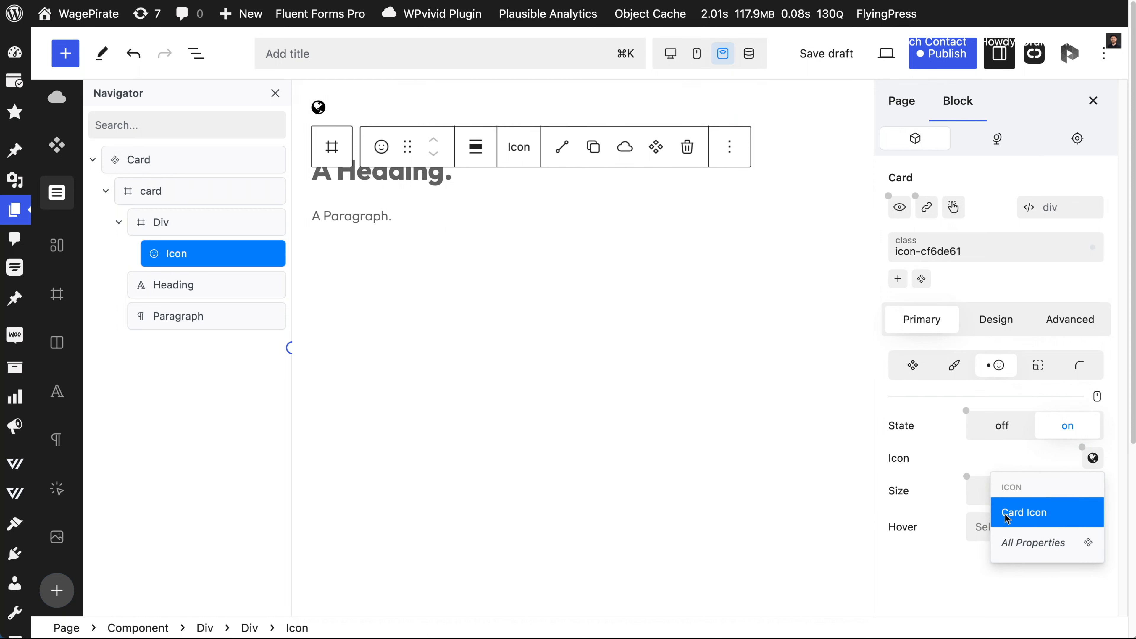
left_click(1021, 513)
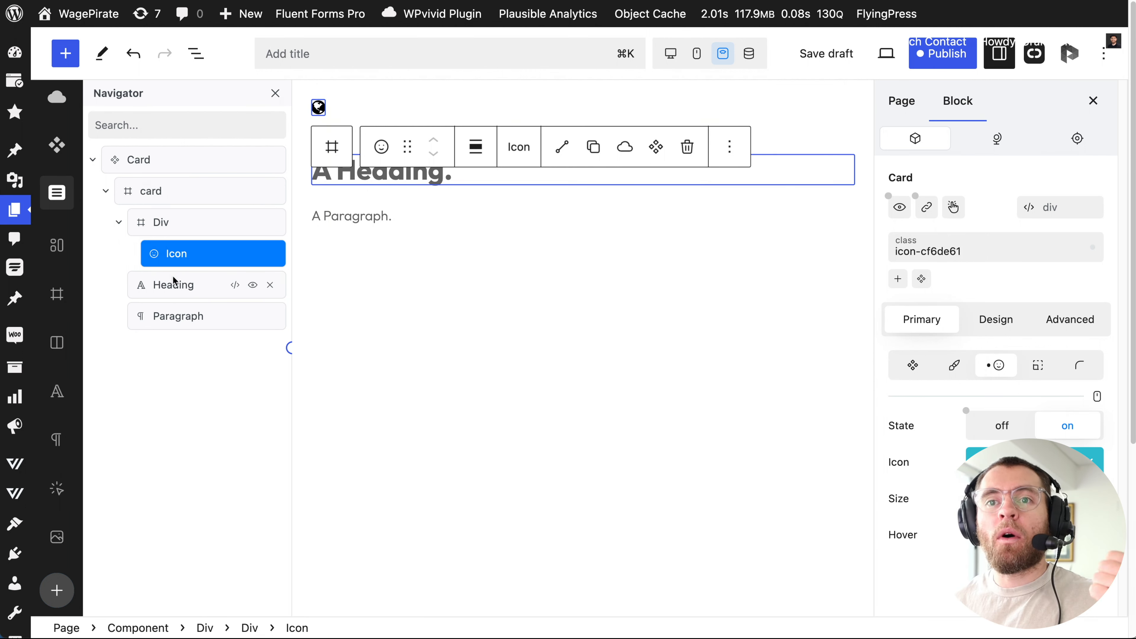
Step: Add a text property named "Card Heading" to the Card component with the default "Replace me"
left_click(166, 159)
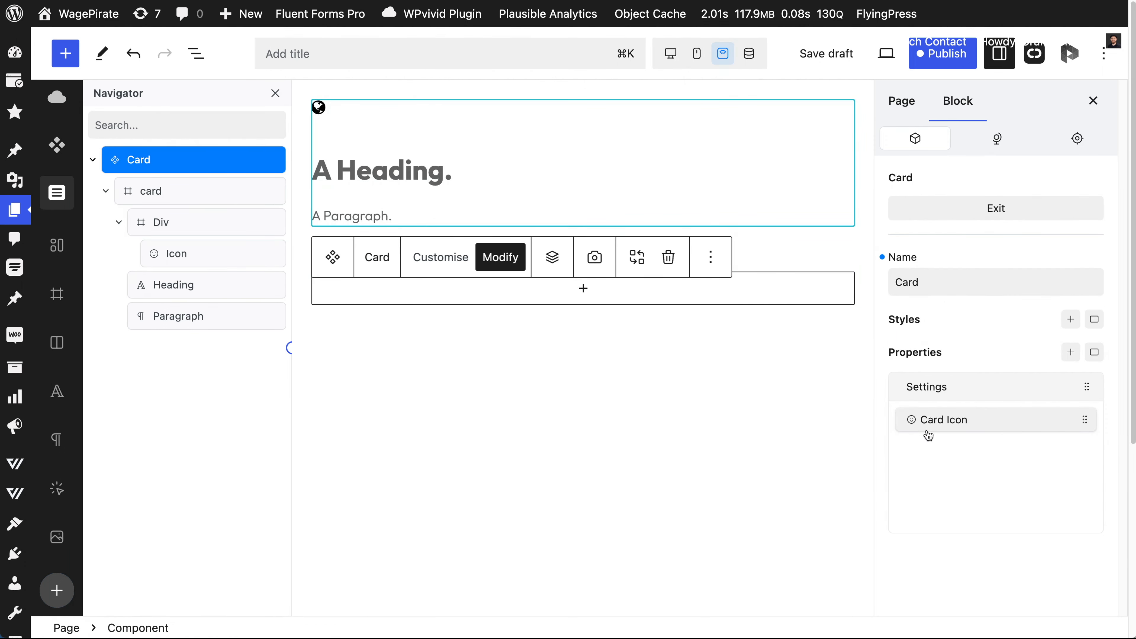
left_click(1070, 353)
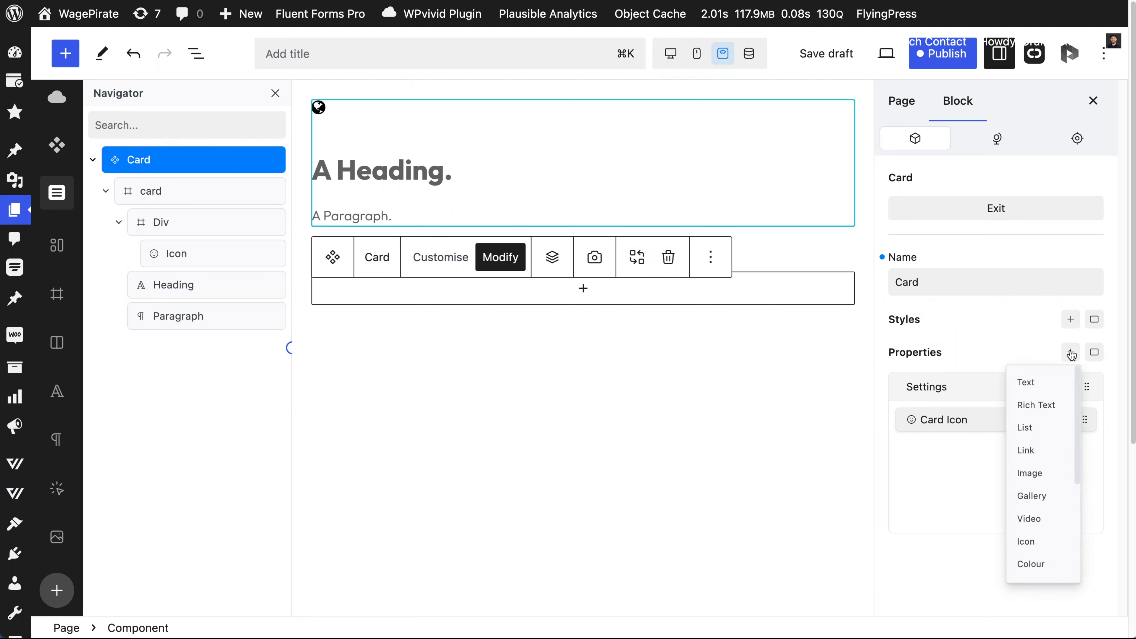
left_click(1040, 383)
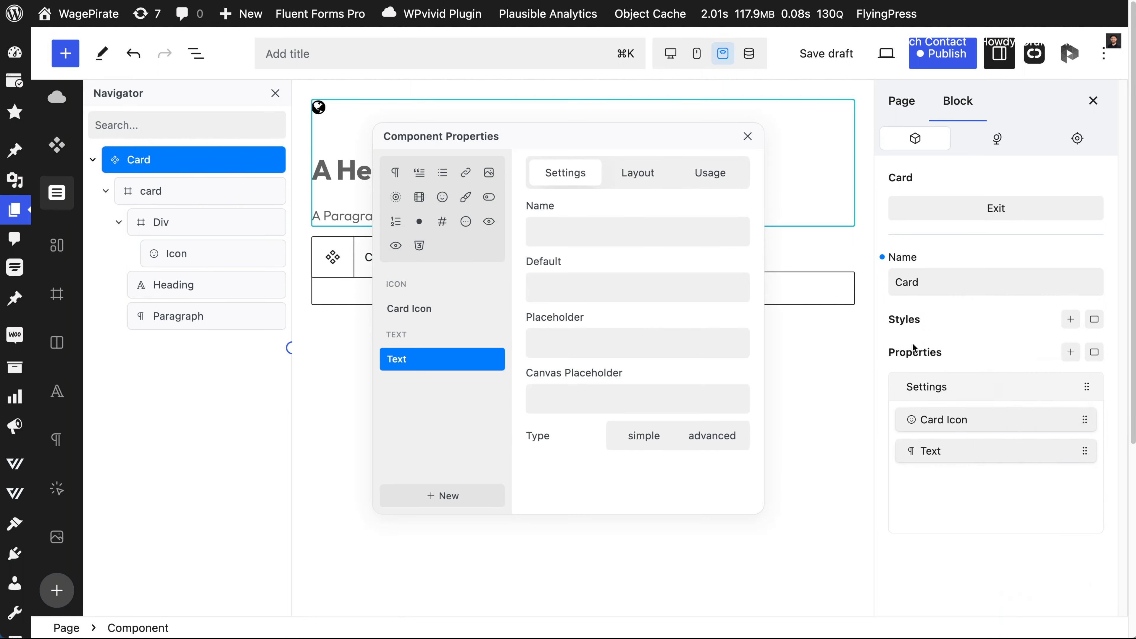
left_click(657, 237)
type("Card Heading")
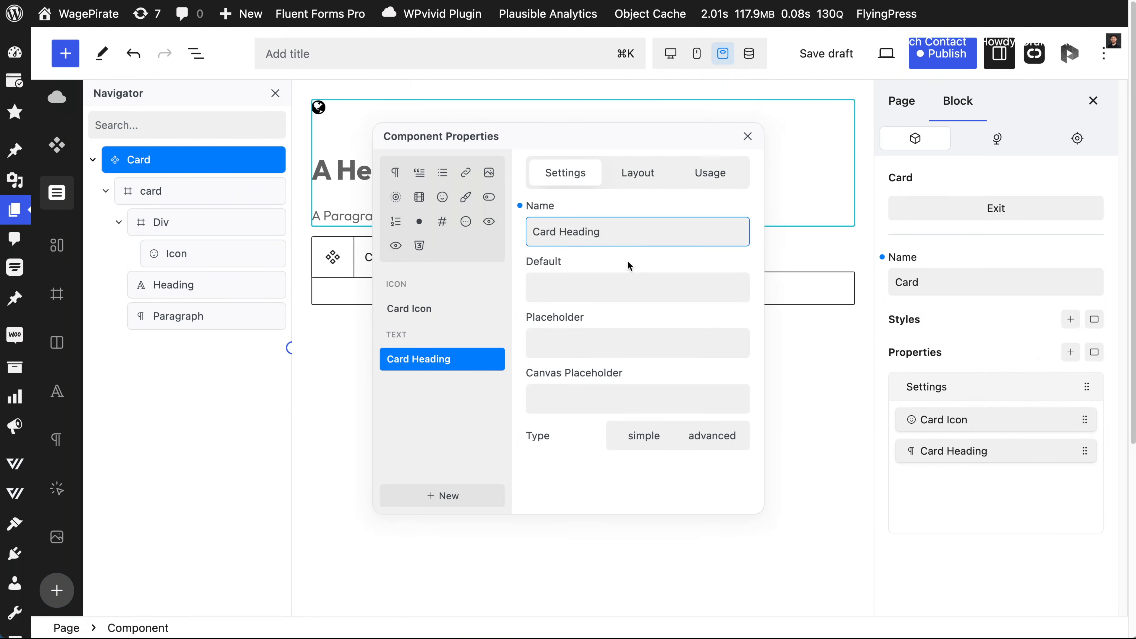
left_click(623, 284)
type("Replace me")
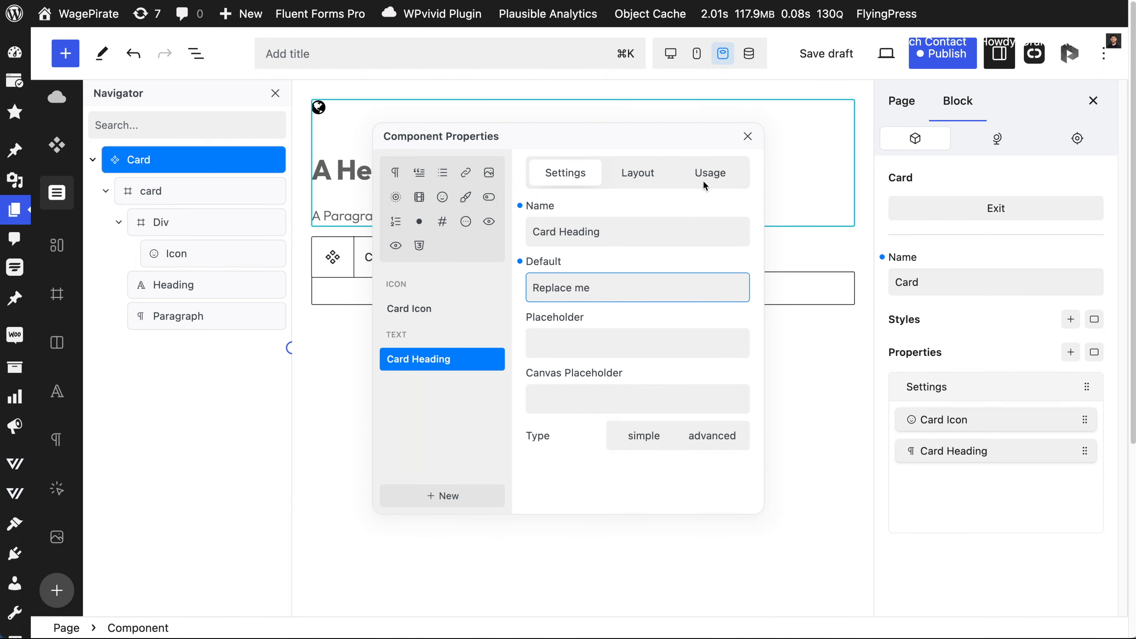
left_click(747, 137)
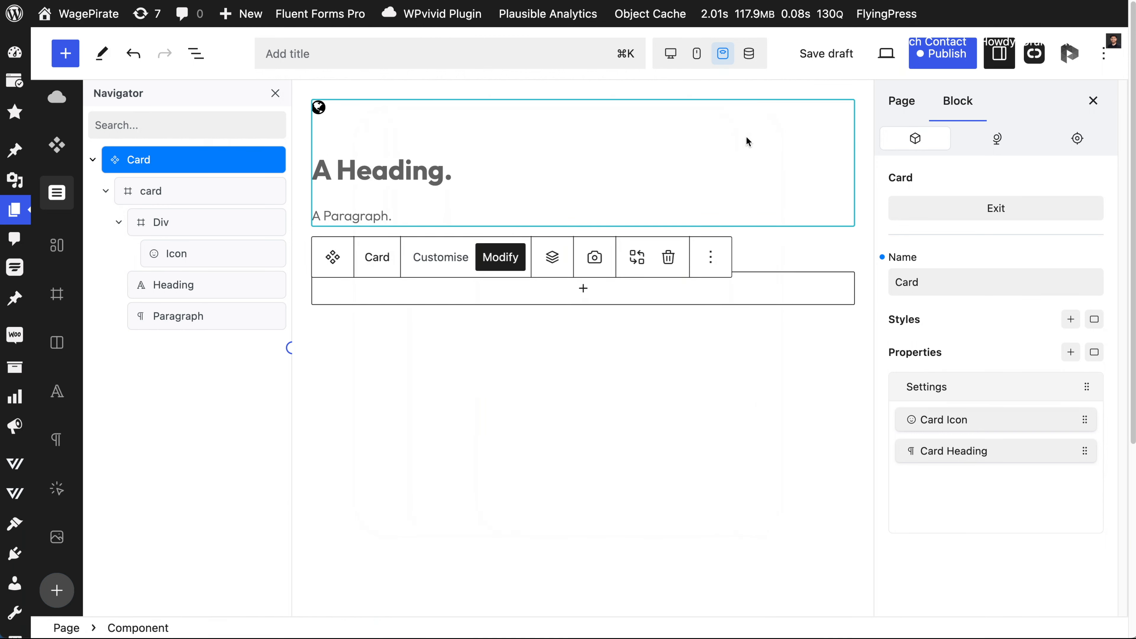
Step: Connect the content of the card's Heading block to the Card Heading property
left_click(214, 284)
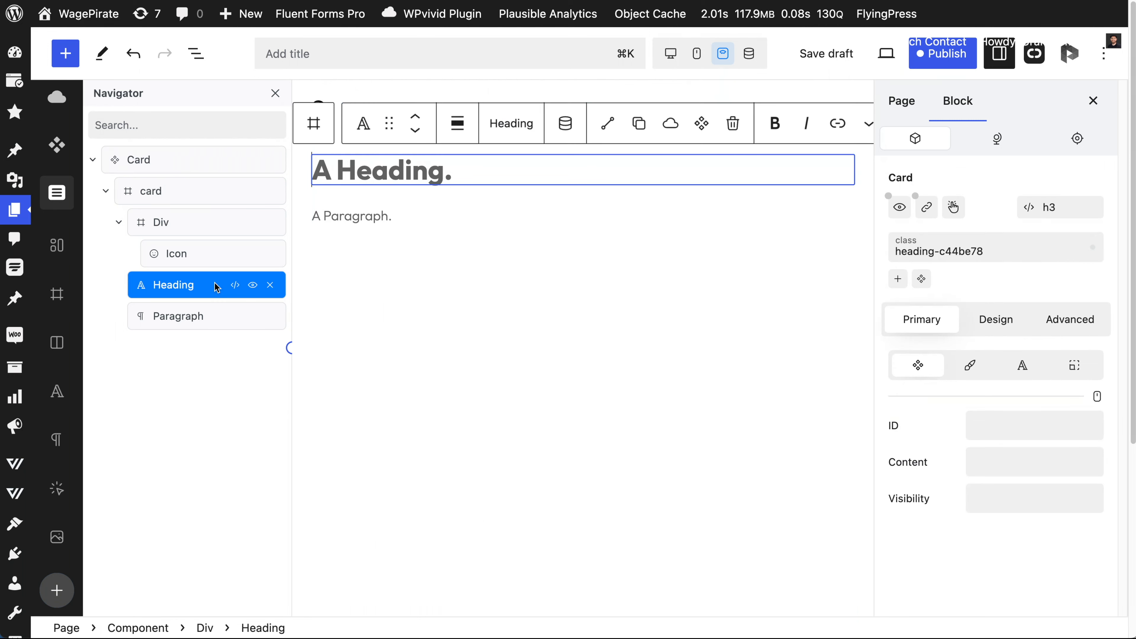
left_click(1018, 470)
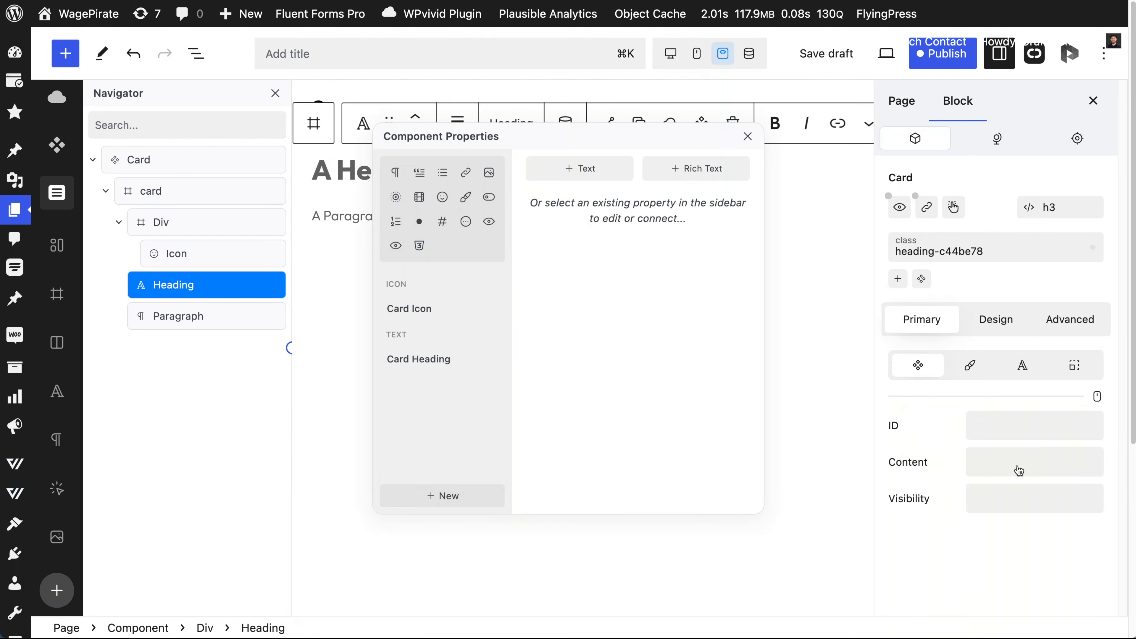
left_click(452, 366)
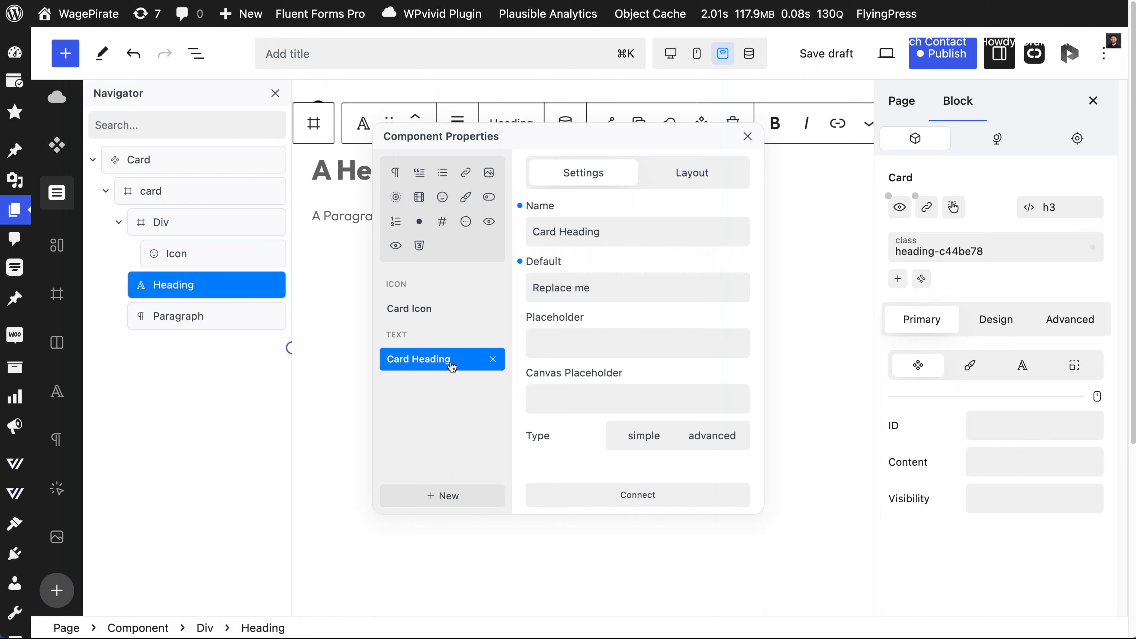
left_click(635, 495)
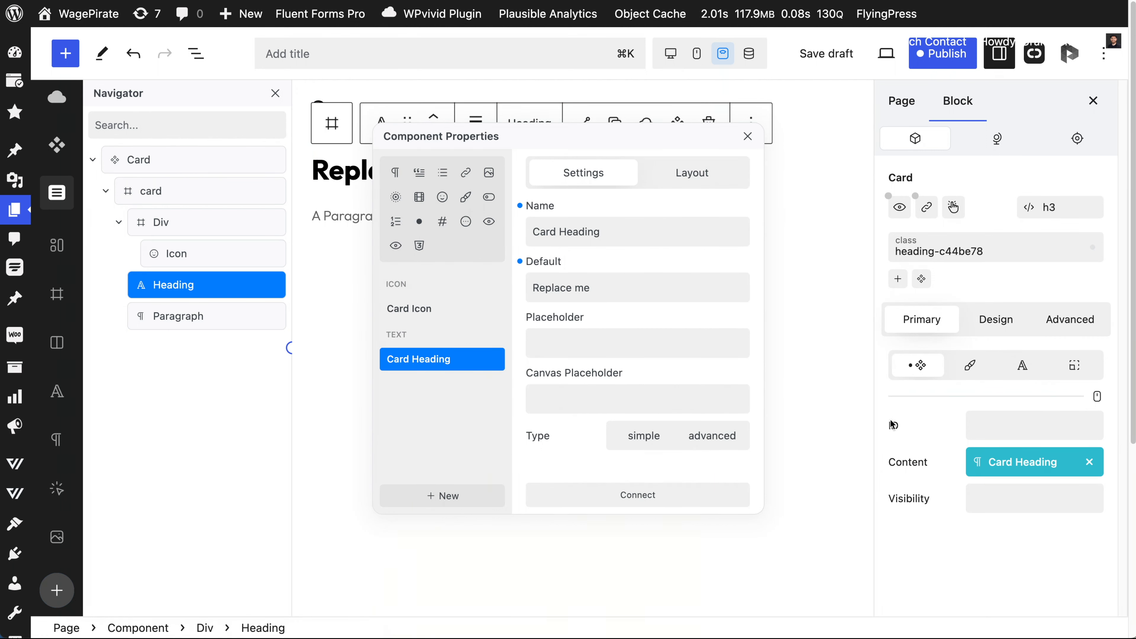
left_click(747, 136)
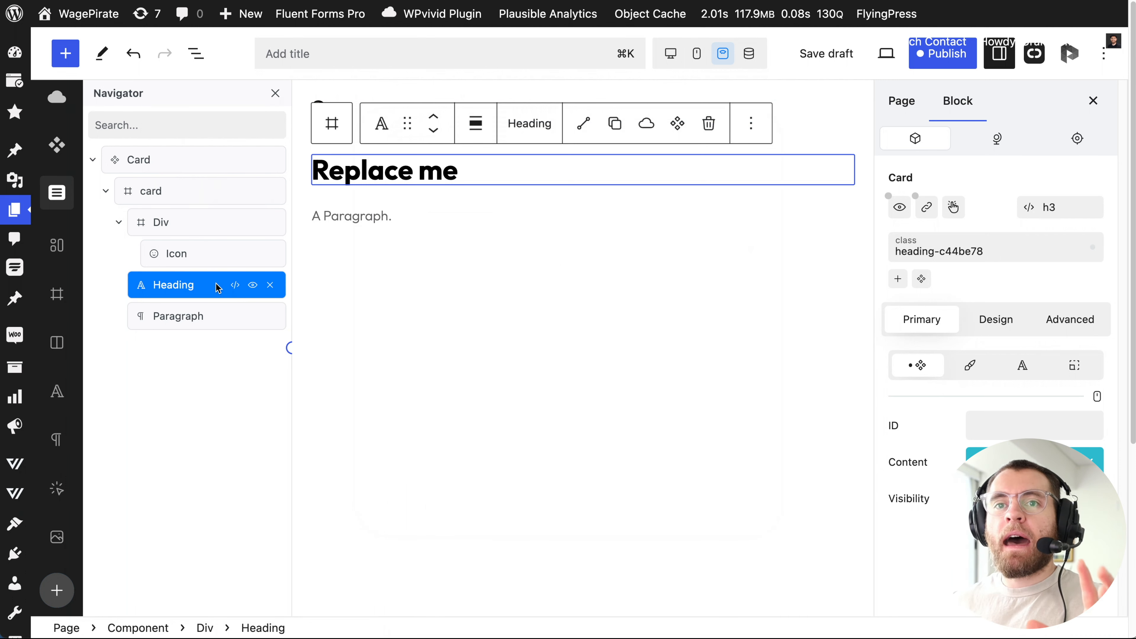
left_click(173, 161)
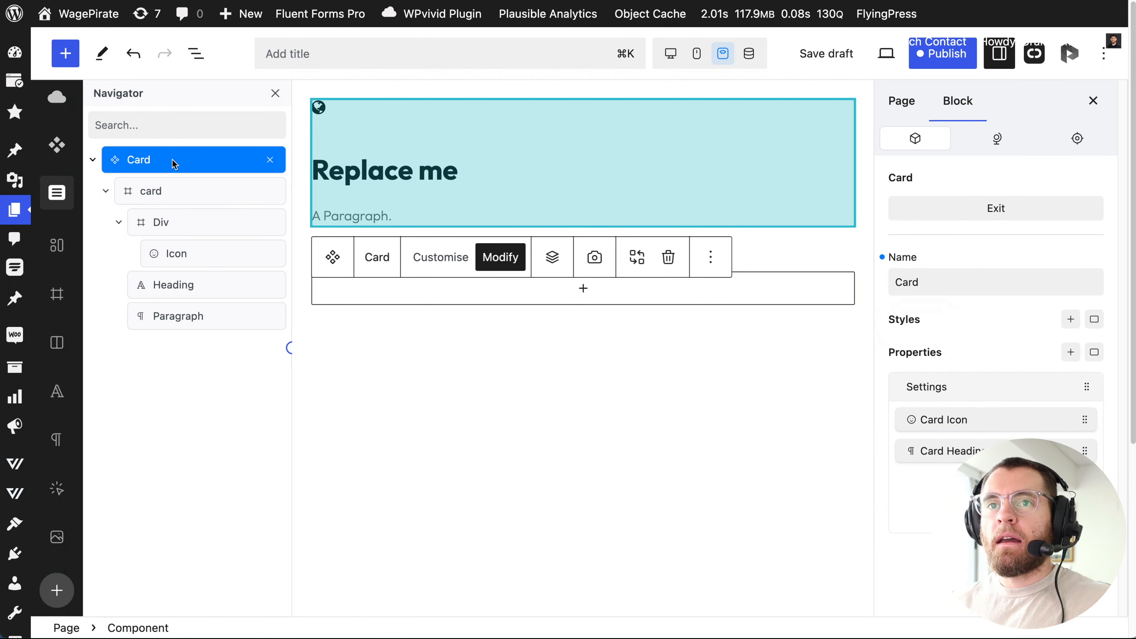
left_click(214, 285)
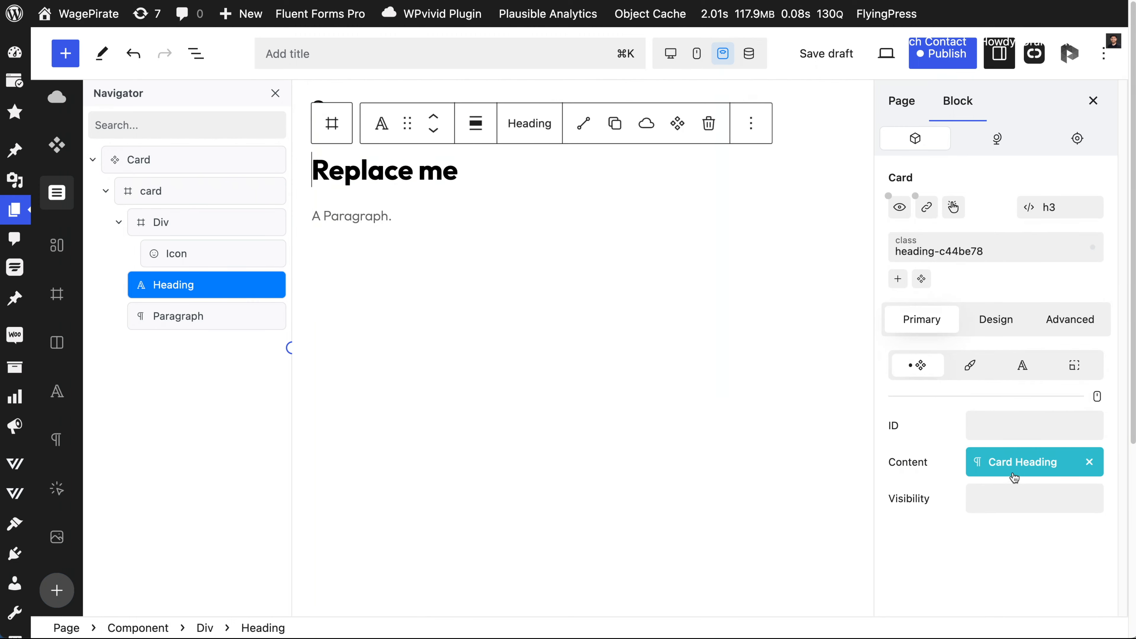
Step: Add a text property "Card text" defaulting to "Lorem Ipsum is simply dummy text of the printing and typesetting industry." and connect it to the paragraph's content
left_click(210, 314)
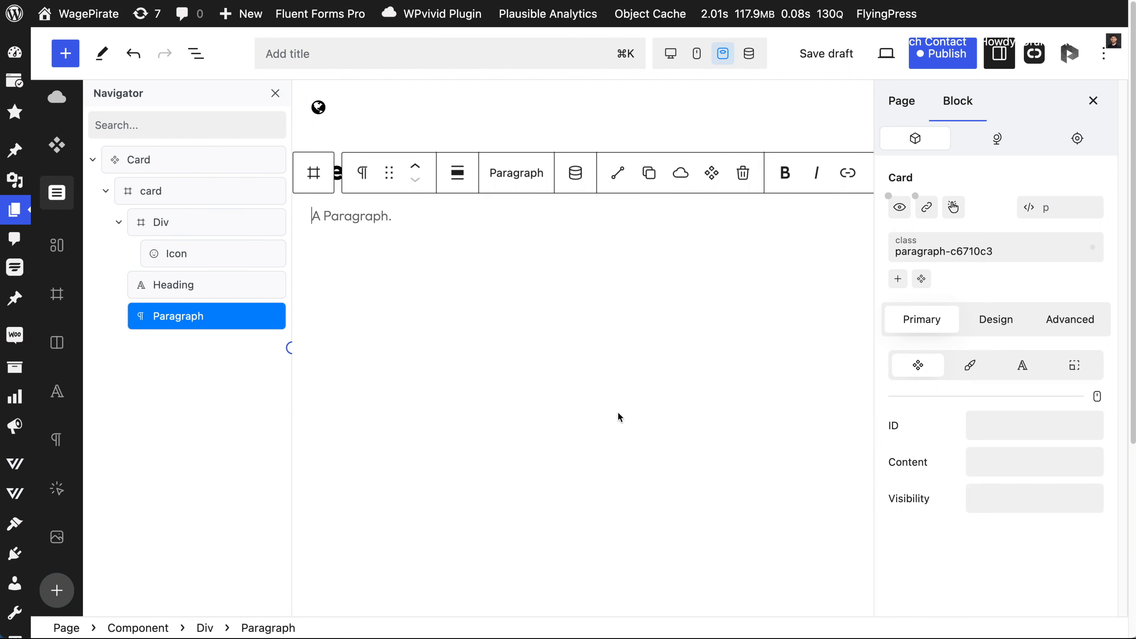
left_click(1014, 466)
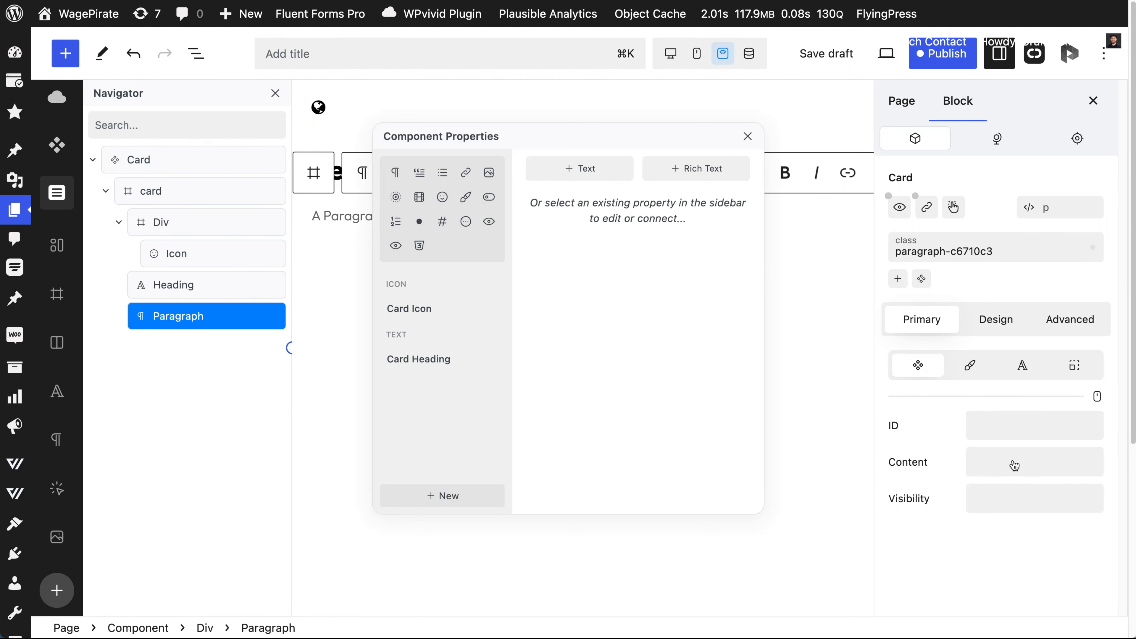
left_click(578, 169)
left_click(578, 233)
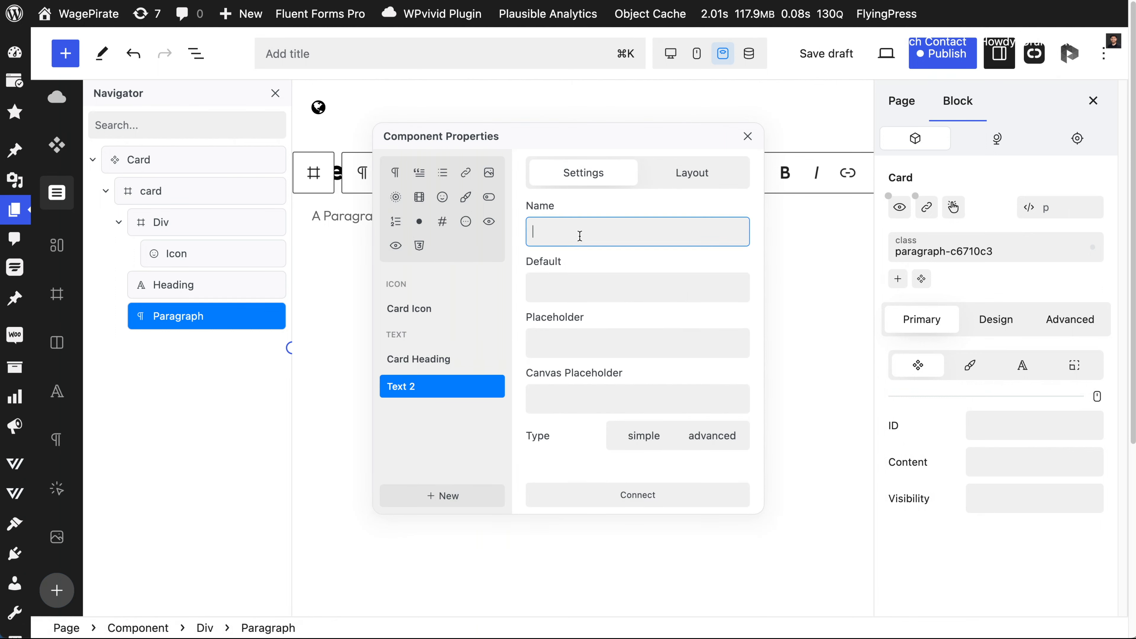
type("Card text")
left_click(557, 282)
type("Lorem Ipsum is simply dummy text of the printing and typesetting industry.")
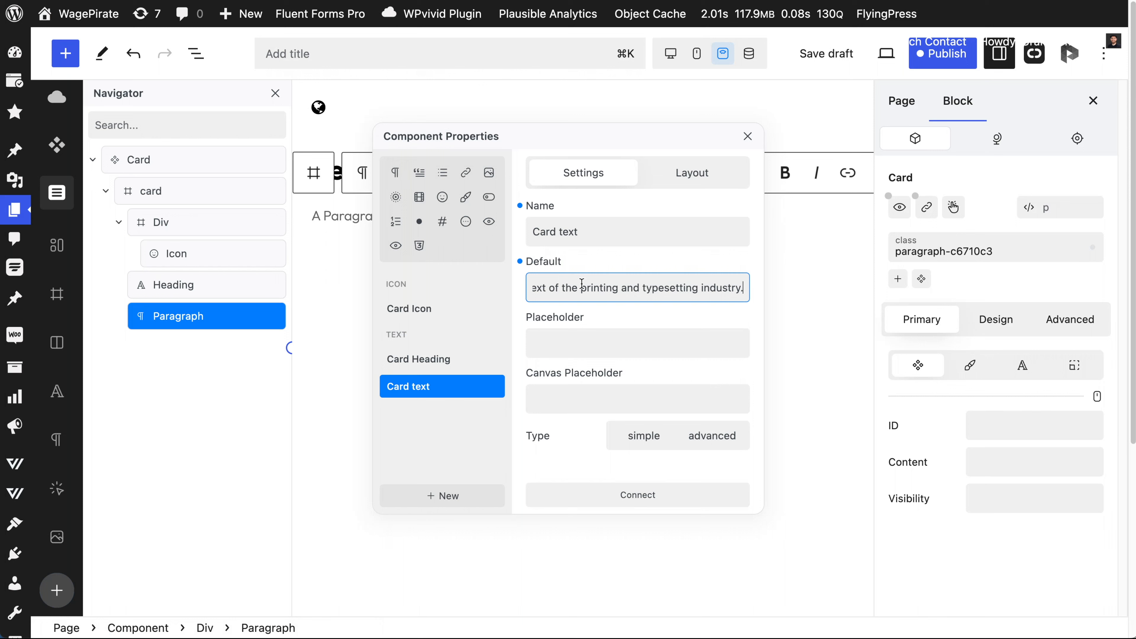
left_click(645, 495)
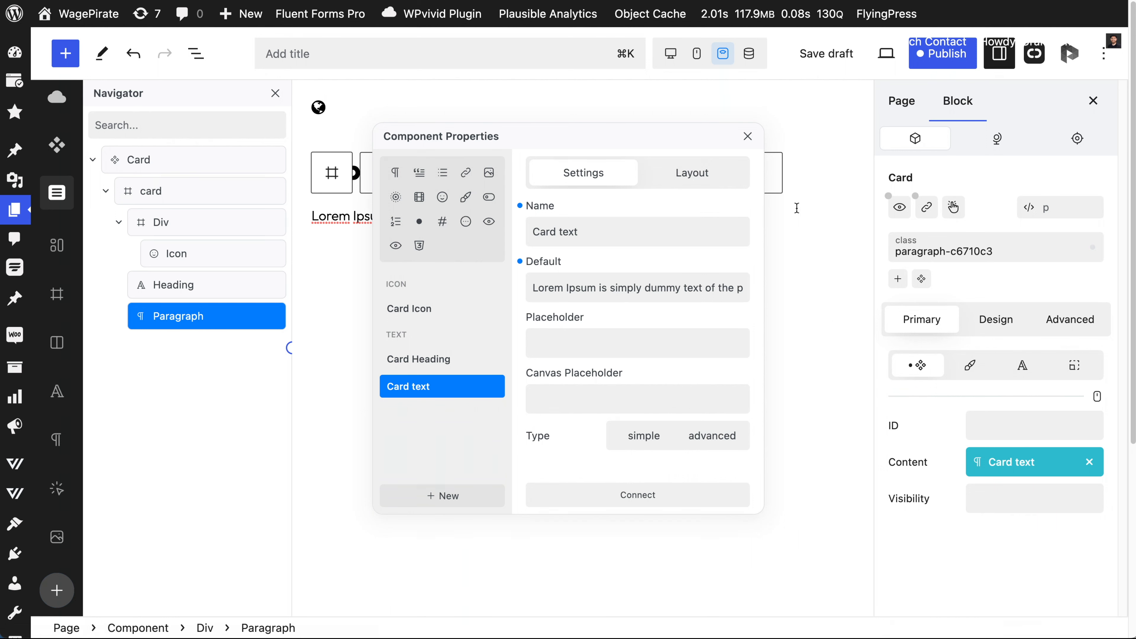
left_click(747, 136)
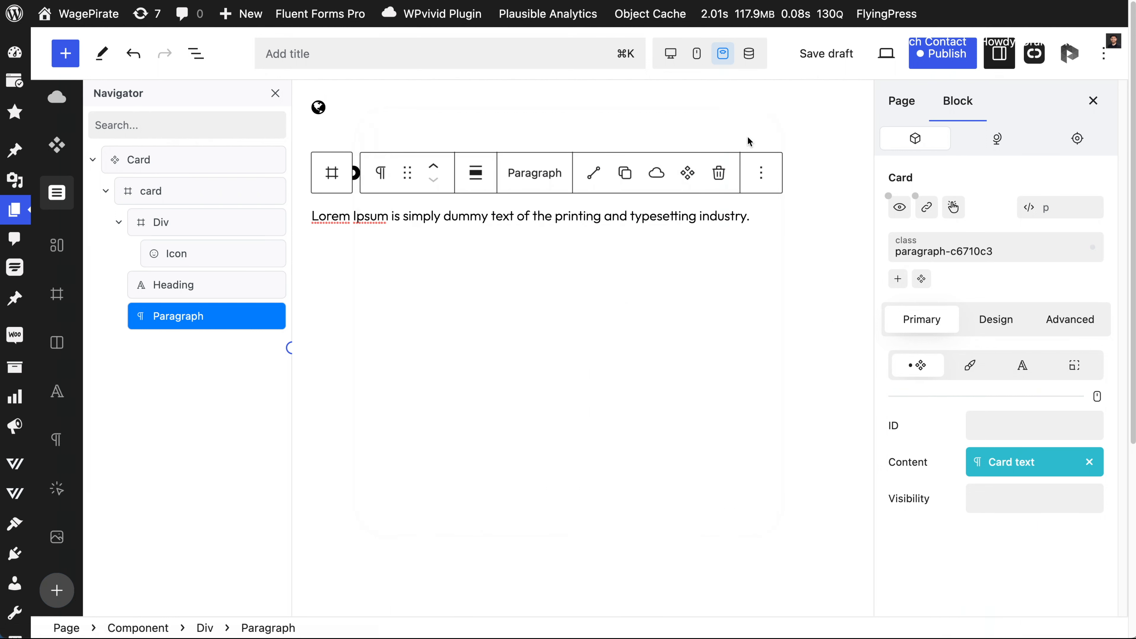
Step: Remove the card from the page, then insert a fresh instance of the Card component from the component library and select it
left_click(264, 285)
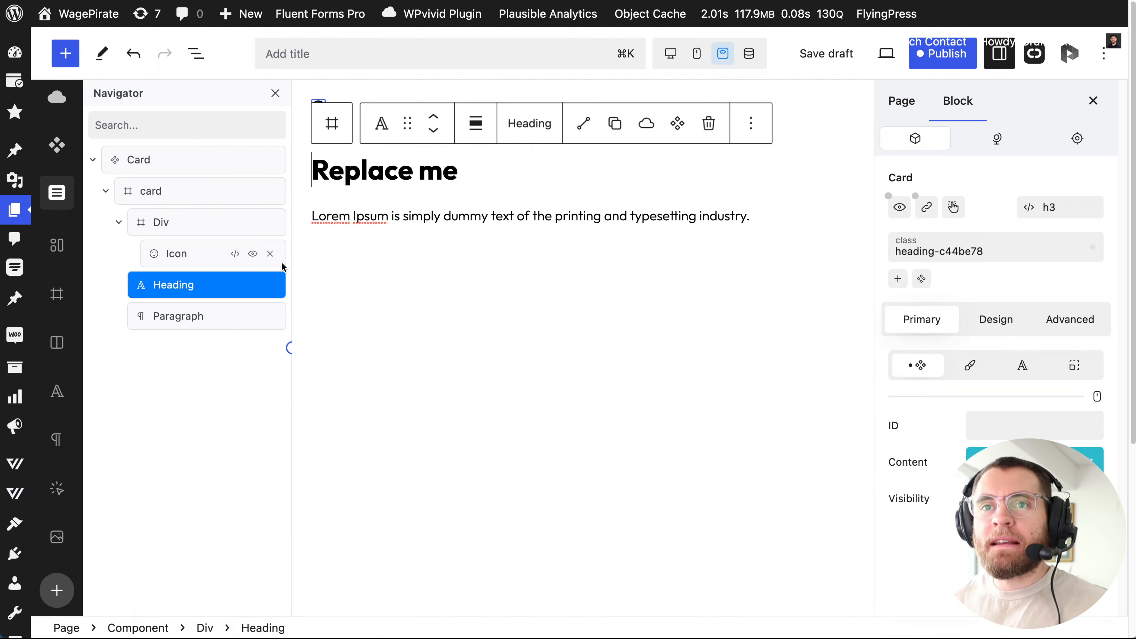
left_click(340, 277)
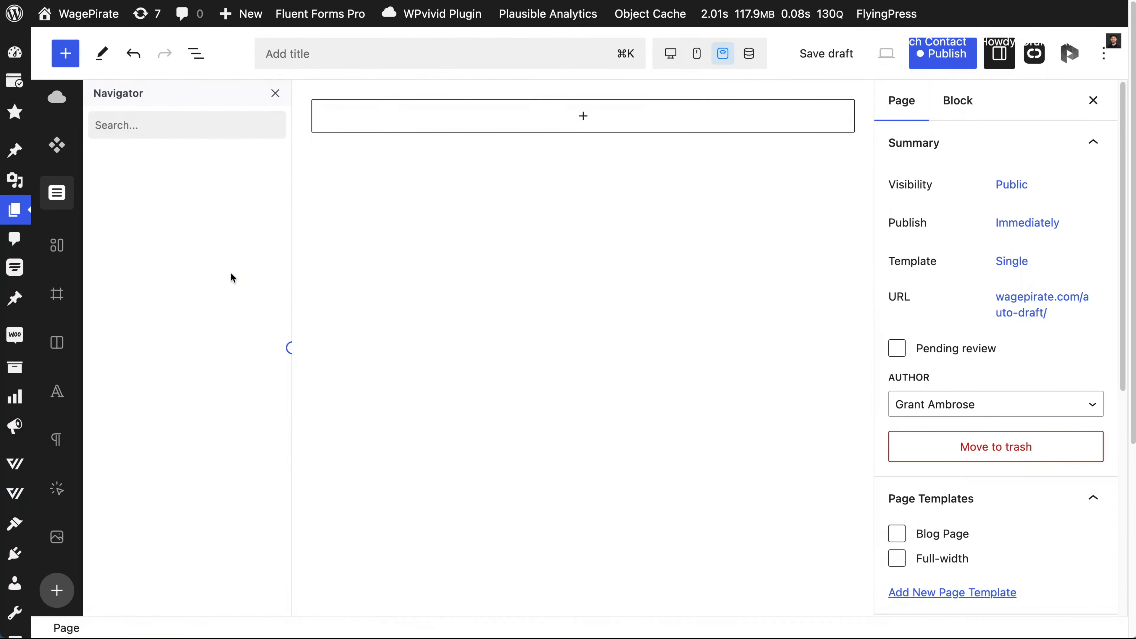
left_click(52, 147)
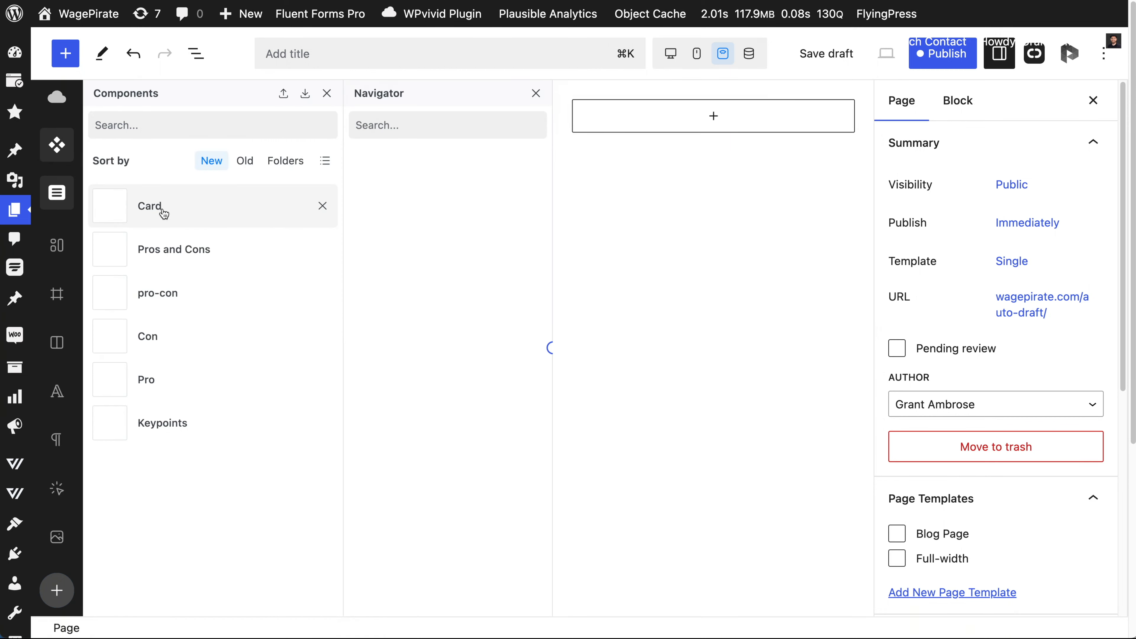
left_click_drag(164, 212, 616, 132)
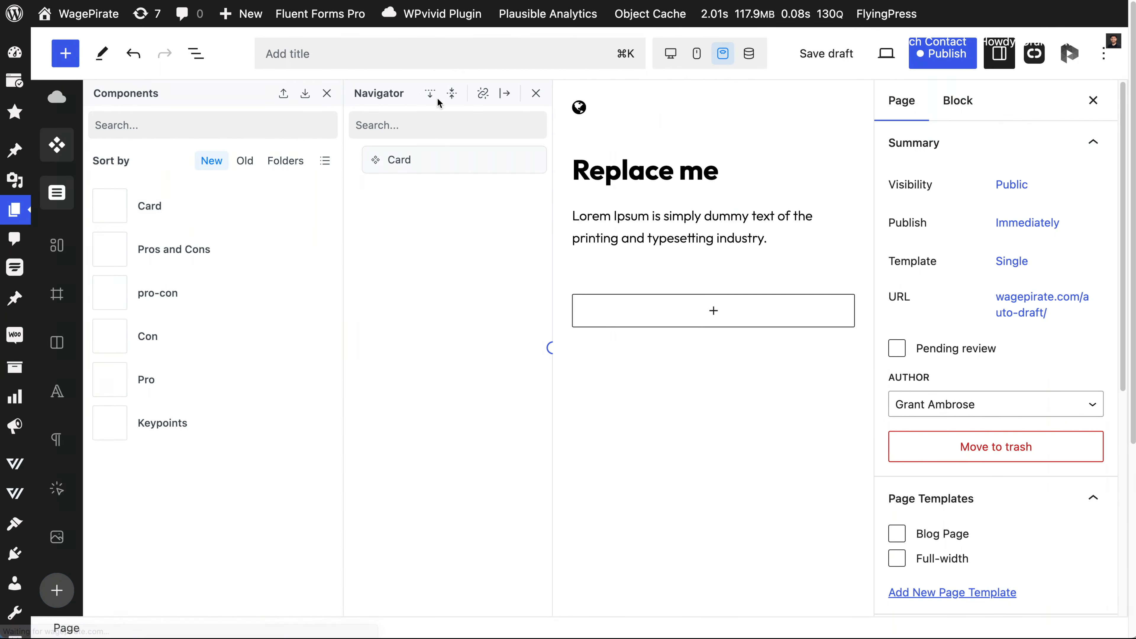
left_click(328, 92)
left_click(320, 107)
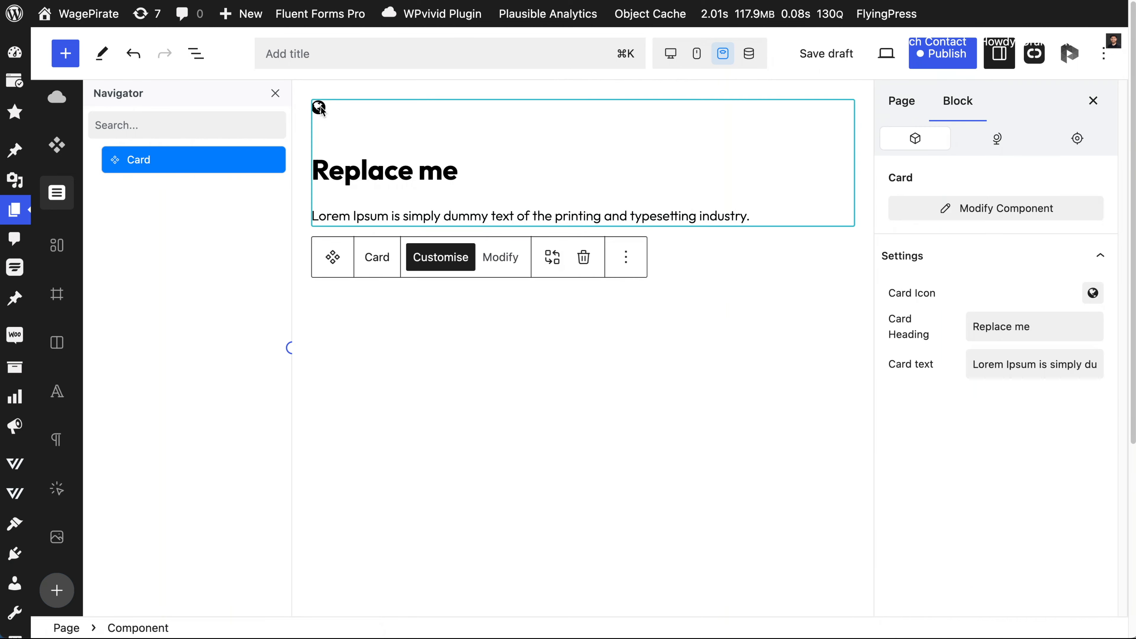
Step: Change the card instance's Card Icon to the heart from the FontAwesome 5 Regular library
left_click(1093, 295)
left_click(1027, 338)
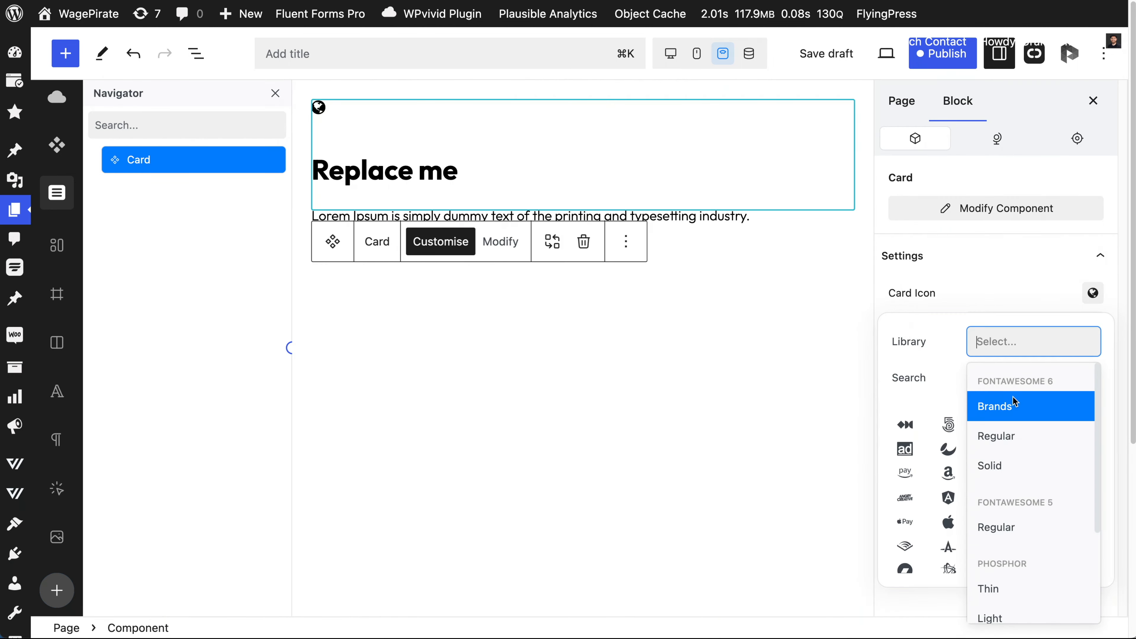
left_click(1003, 525)
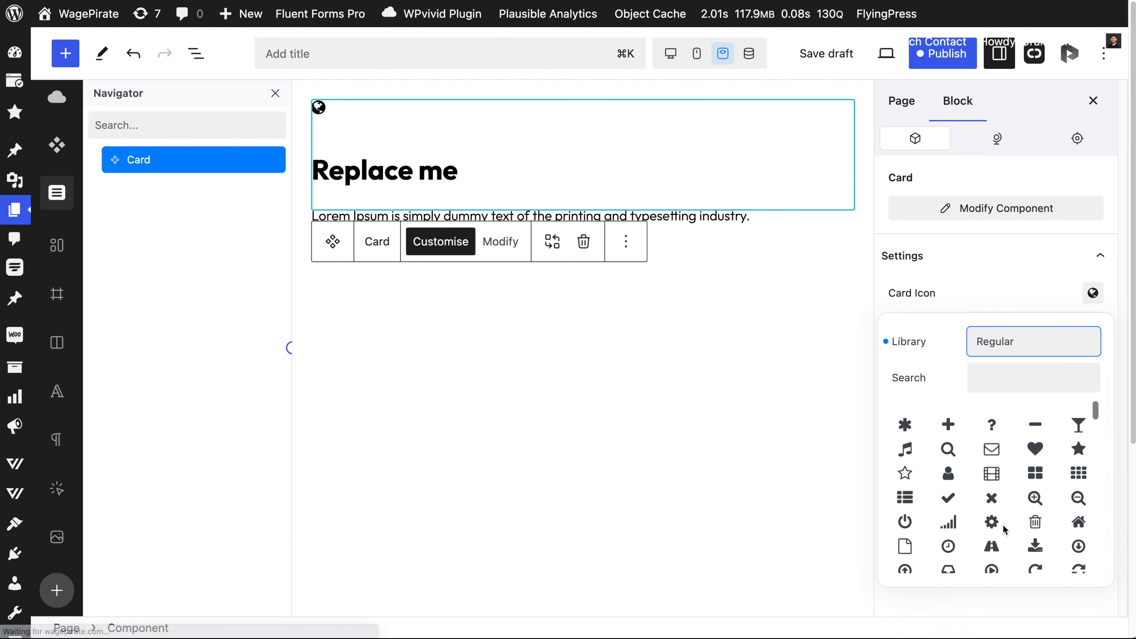
left_click(1035, 450)
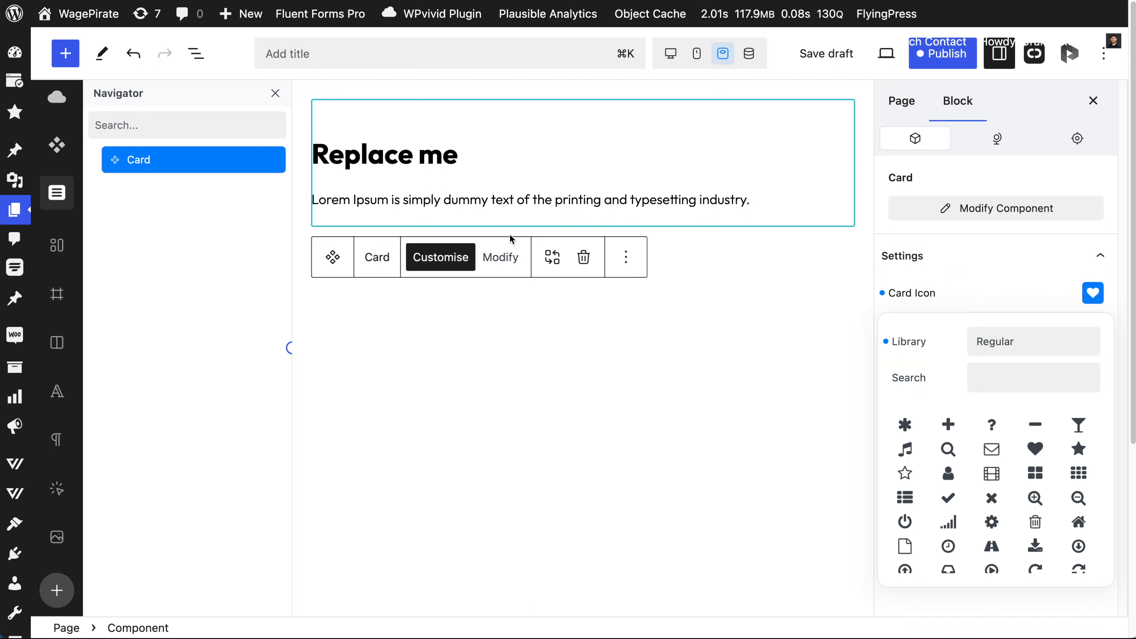
Step: Modify the Card component and add a number property named "Card Icon Size" from the Icon block's size setting
left_click(505, 258)
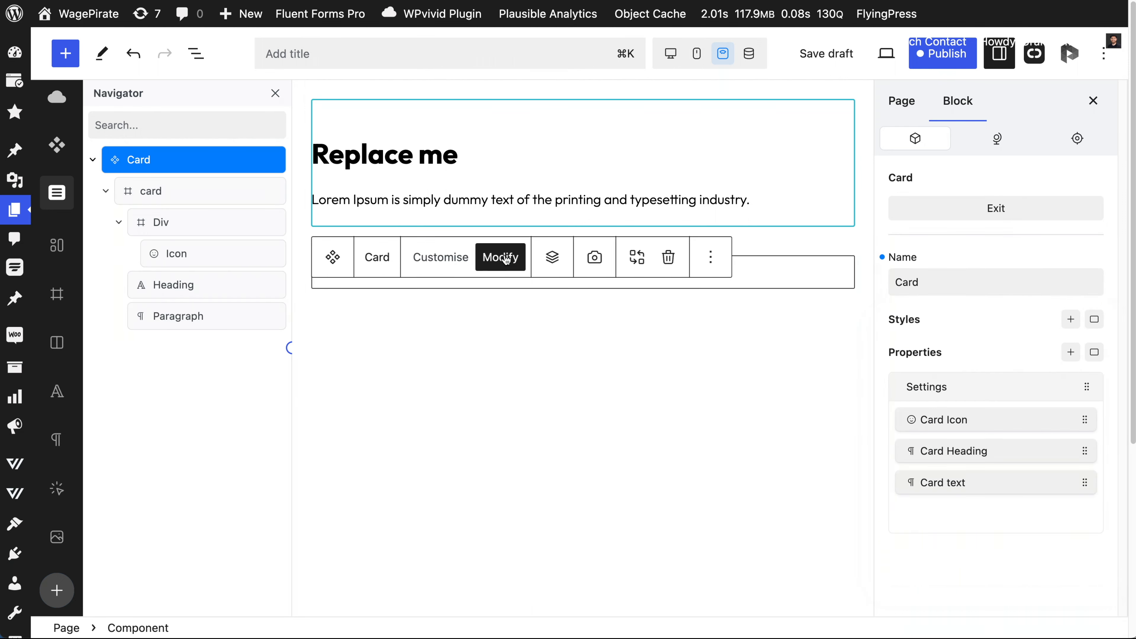
left_click(177, 255)
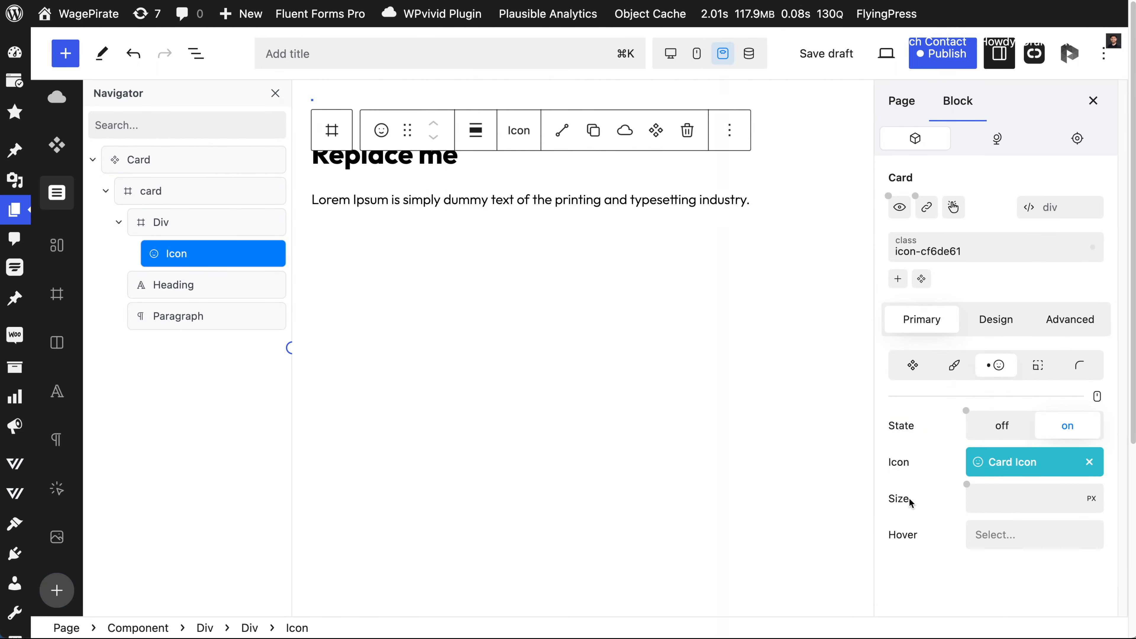
left_click(1000, 499)
type("1rem")
left_click(967, 484)
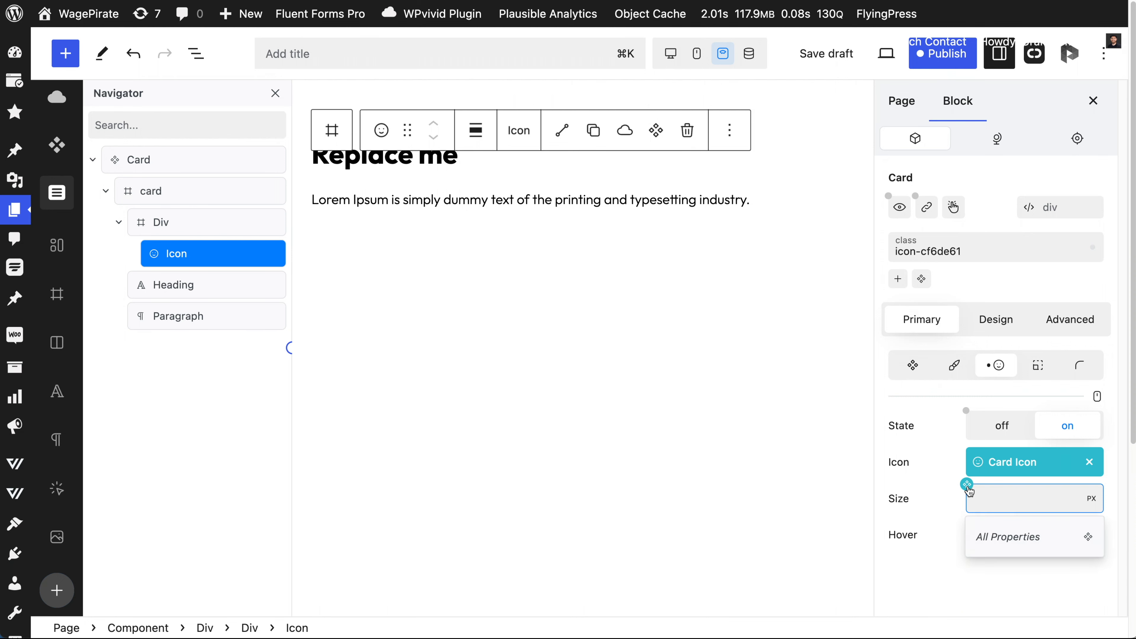
left_click(1005, 535)
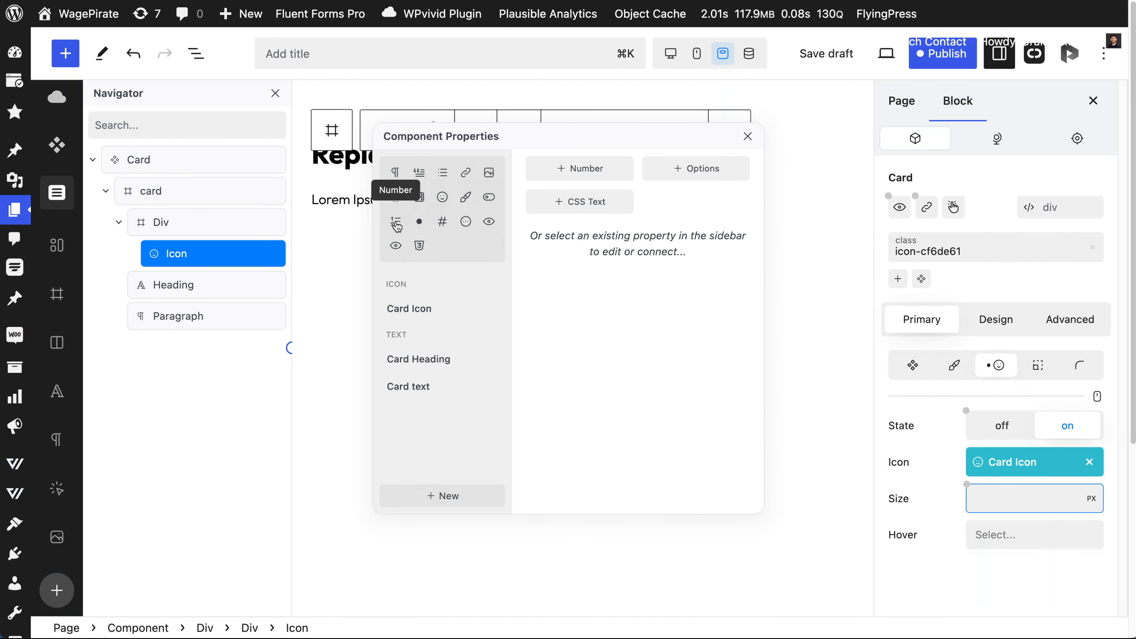
left_click(396, 224)
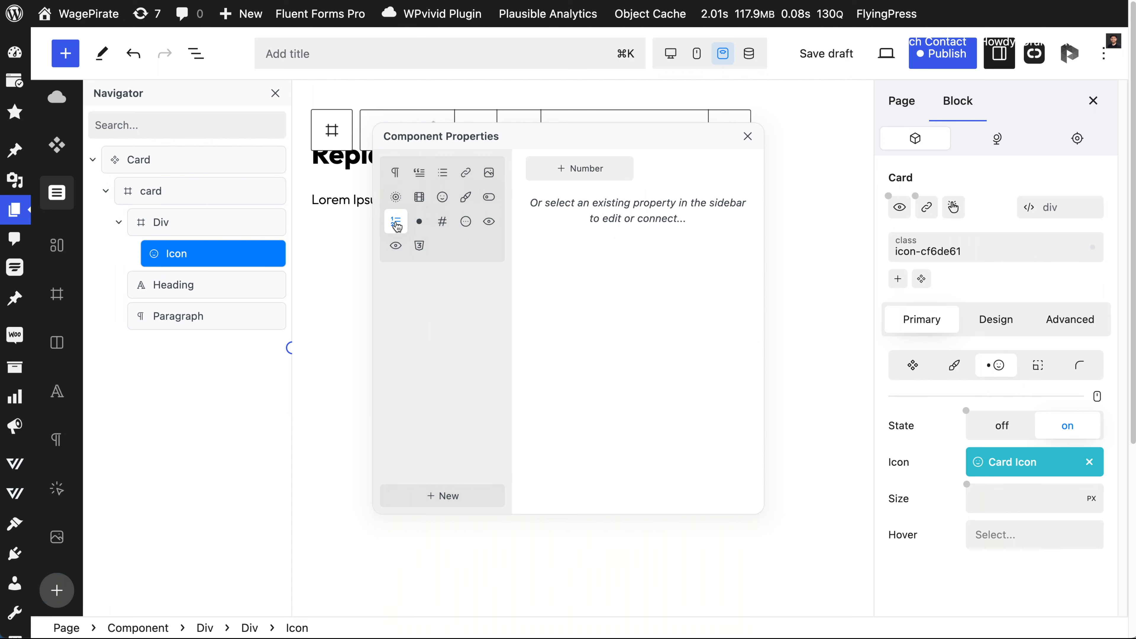
left_click(585, 172)
left_click(545, 236)
type("Card Icon Size")
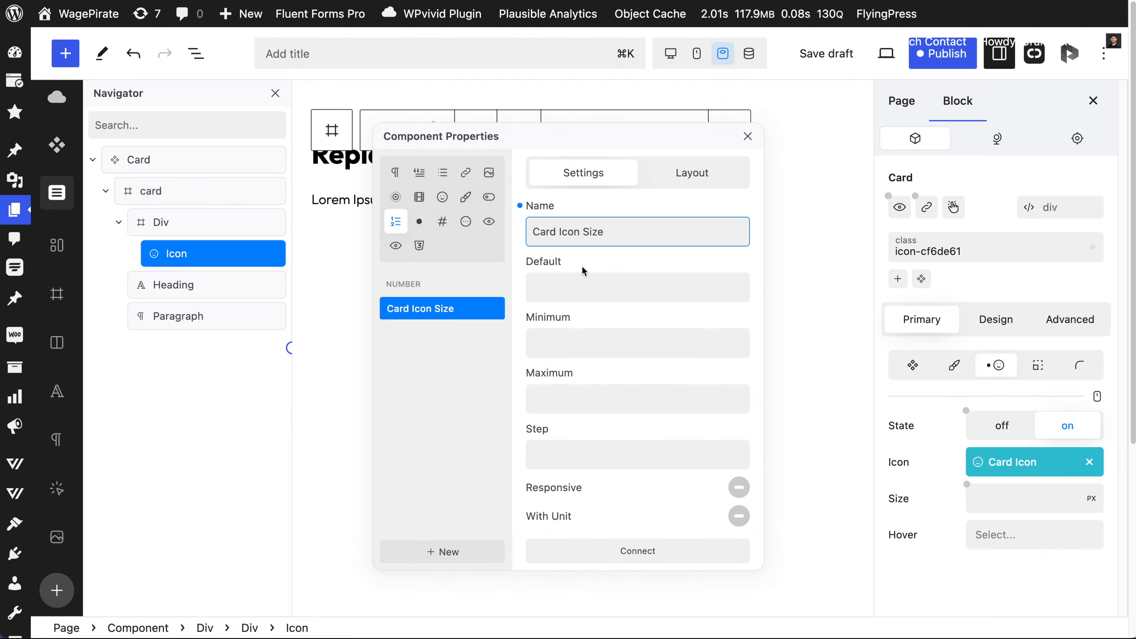
Step: Enable units for the Card Icon Size property, set its default to 1 rem and connect it to the icon's size
left_click(586, 292)
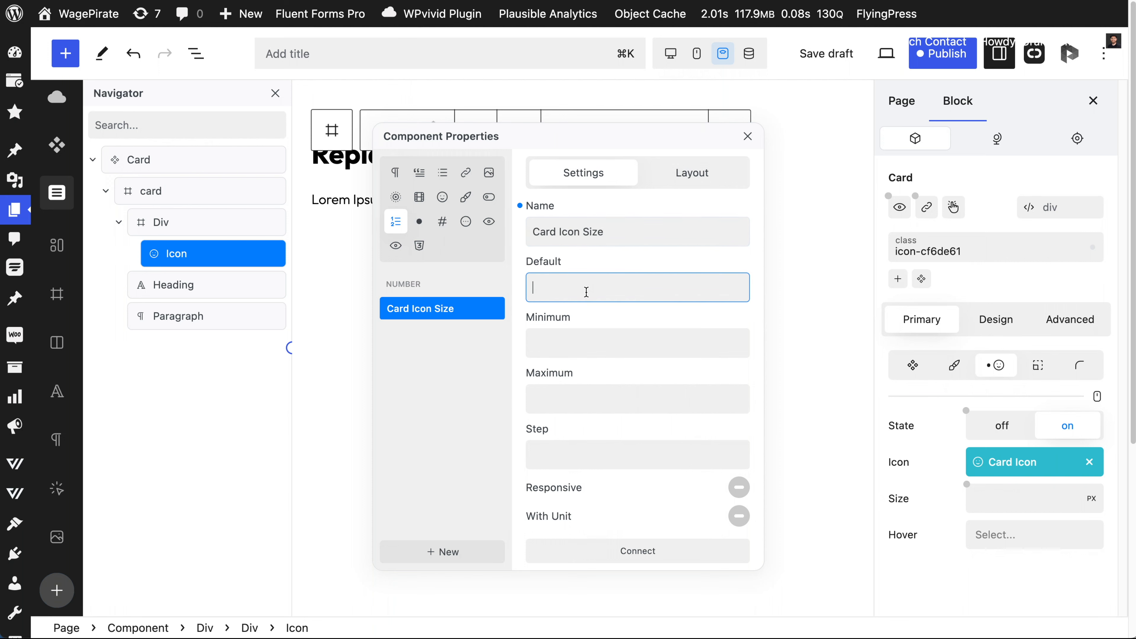
left_click(739, 515)
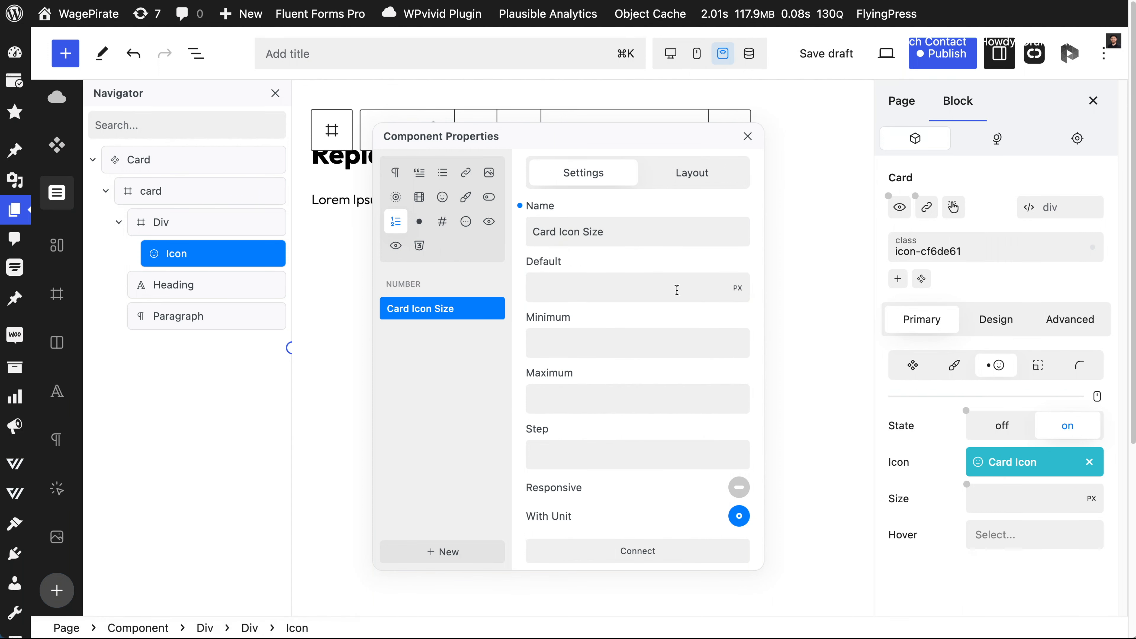
left_click(565, 286)
type("1rem")
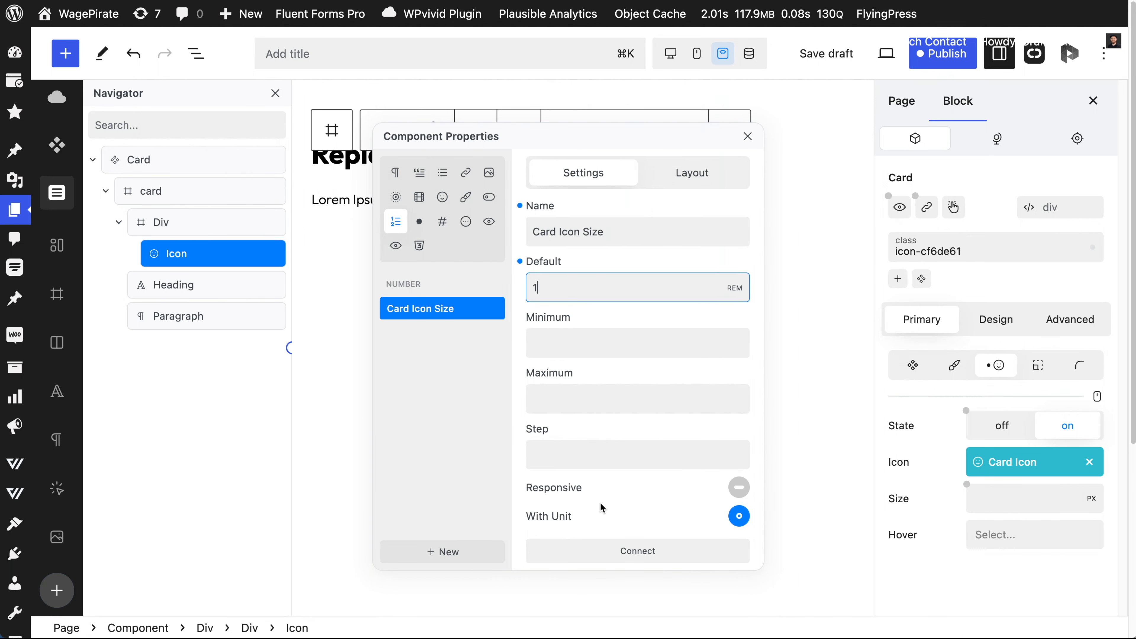
left_click(626, 550)
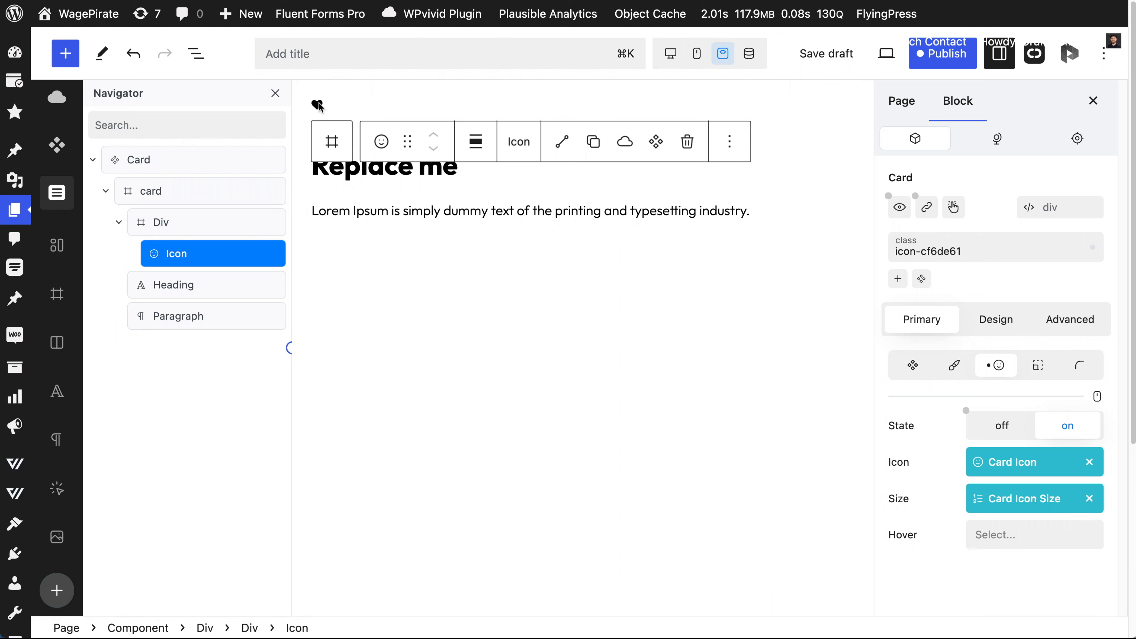
Step: Try Card Icon Size values of 1.5 rem and 10 px on the card instance, and restore it to 1 rem
left_click(217, 397)
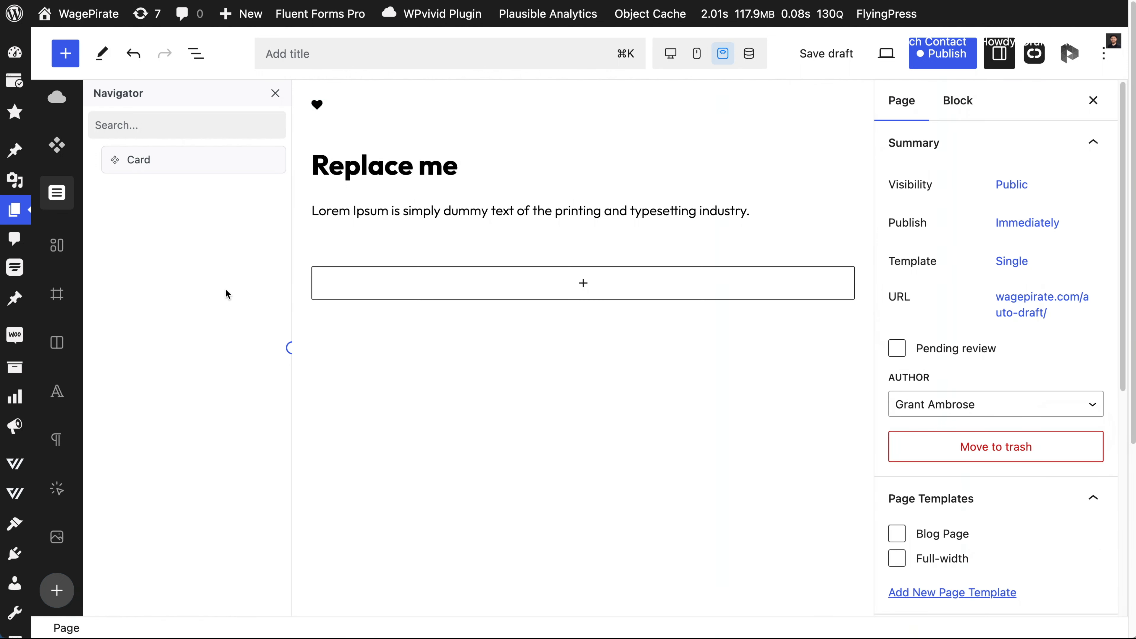
left_click(180, 164)
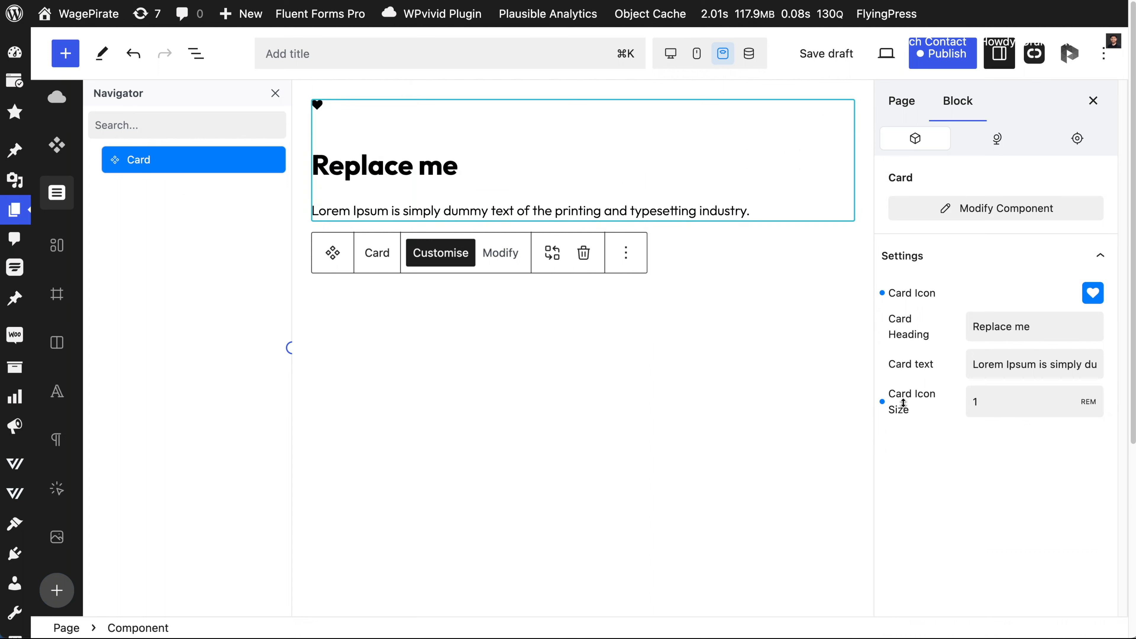
left_click(998, 409)
type(".5")
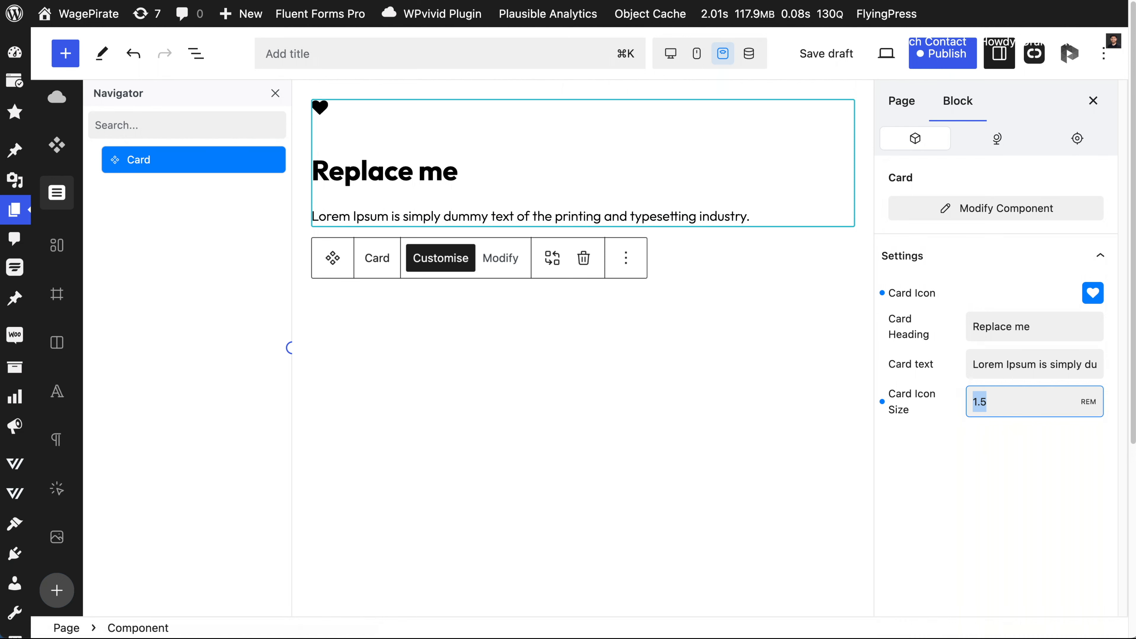
type("10px")
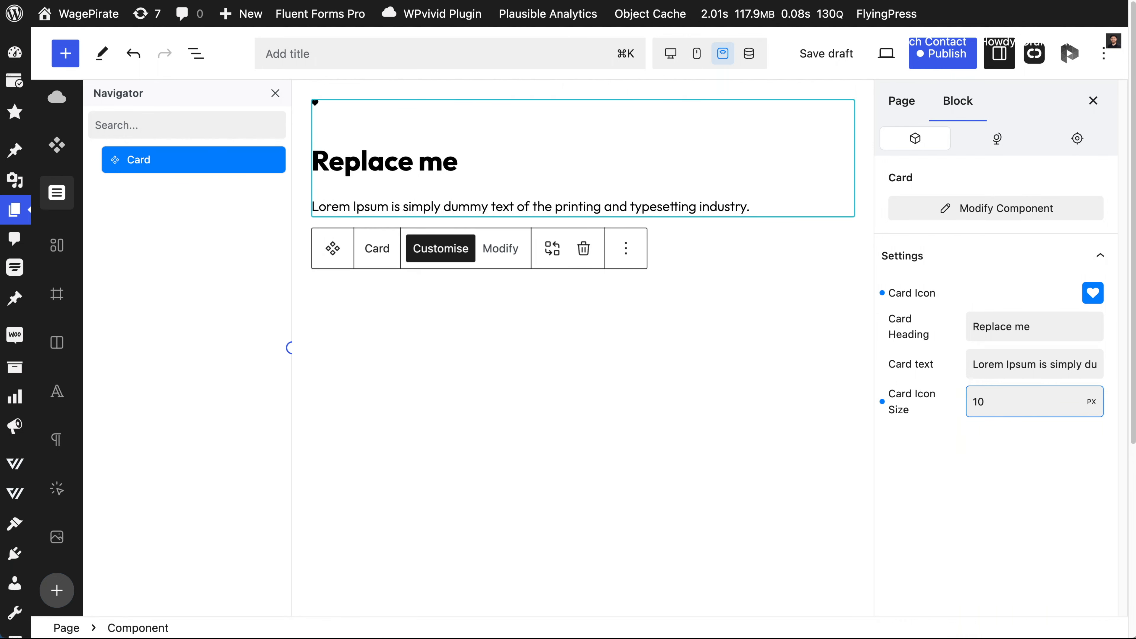
key("BackSpace")
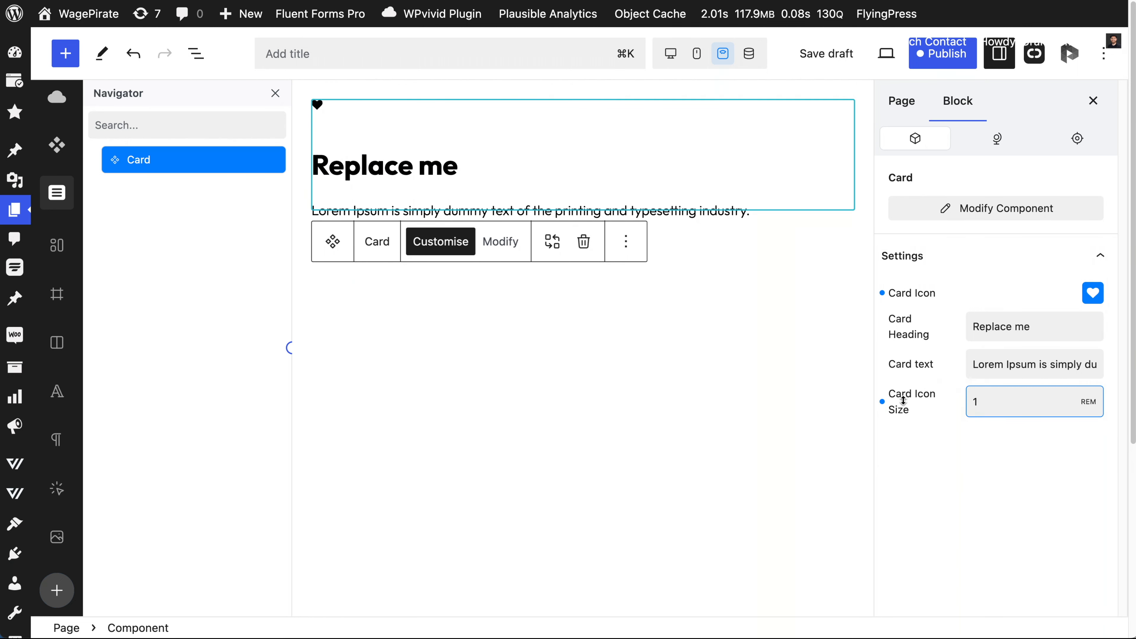
left_click(933, 433)
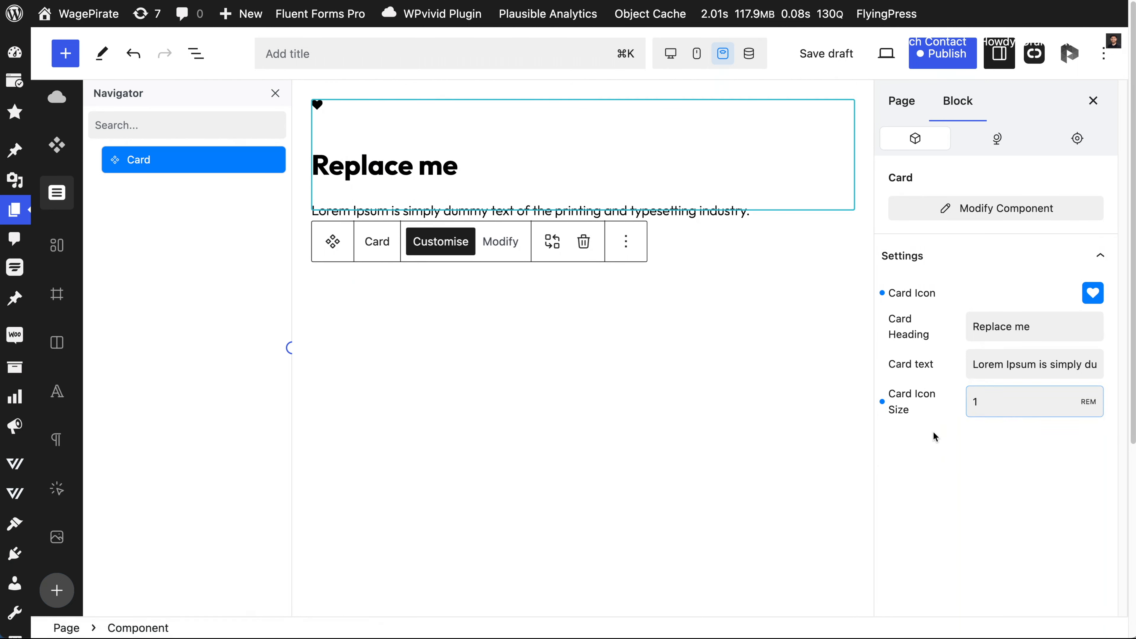
left_click(990, 401)
Step: Move the Card Icon Size property directly below Card Icon in the component's settings group, and reselect the card instance
left_click(514, 250)
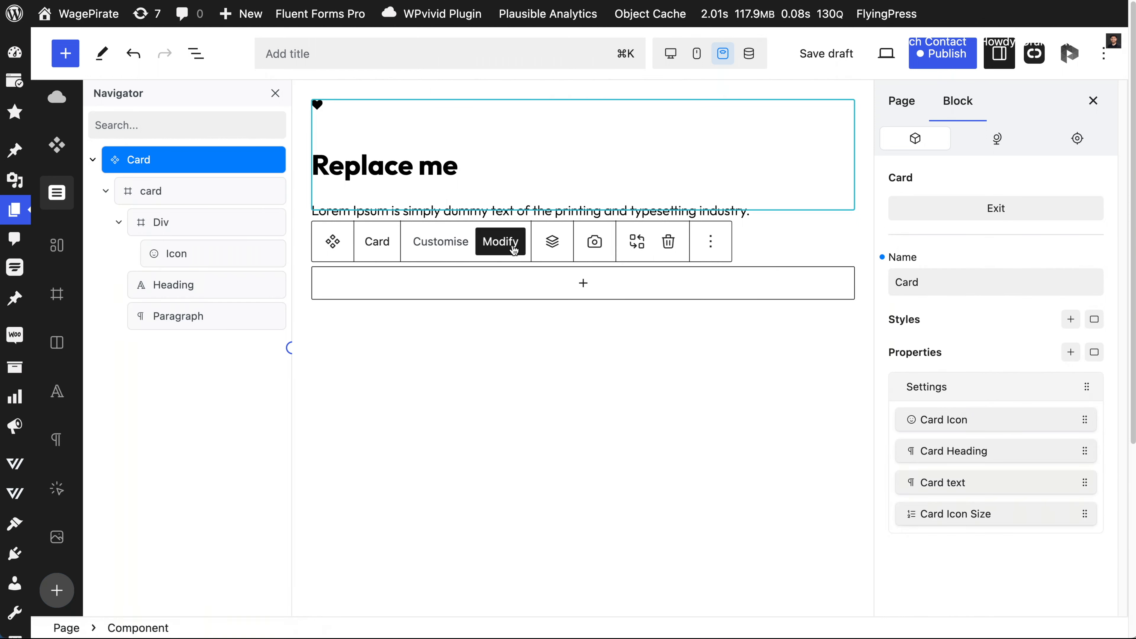
left_click_drag(1081, 513, 1086, 449)
left_click(142, 378)
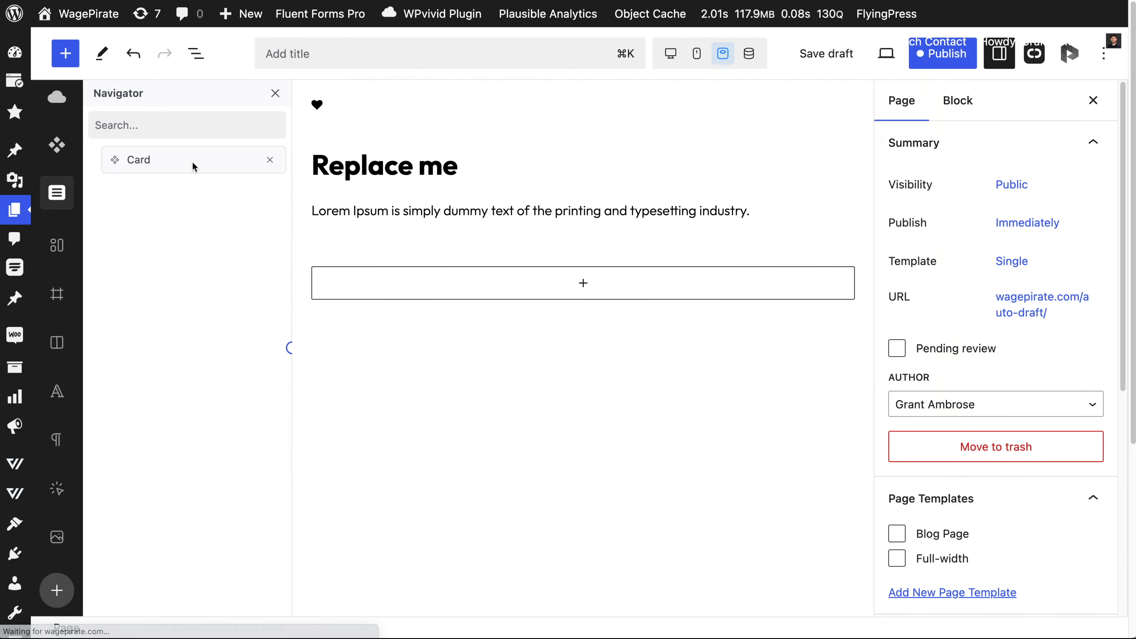
left_click(191, 159)
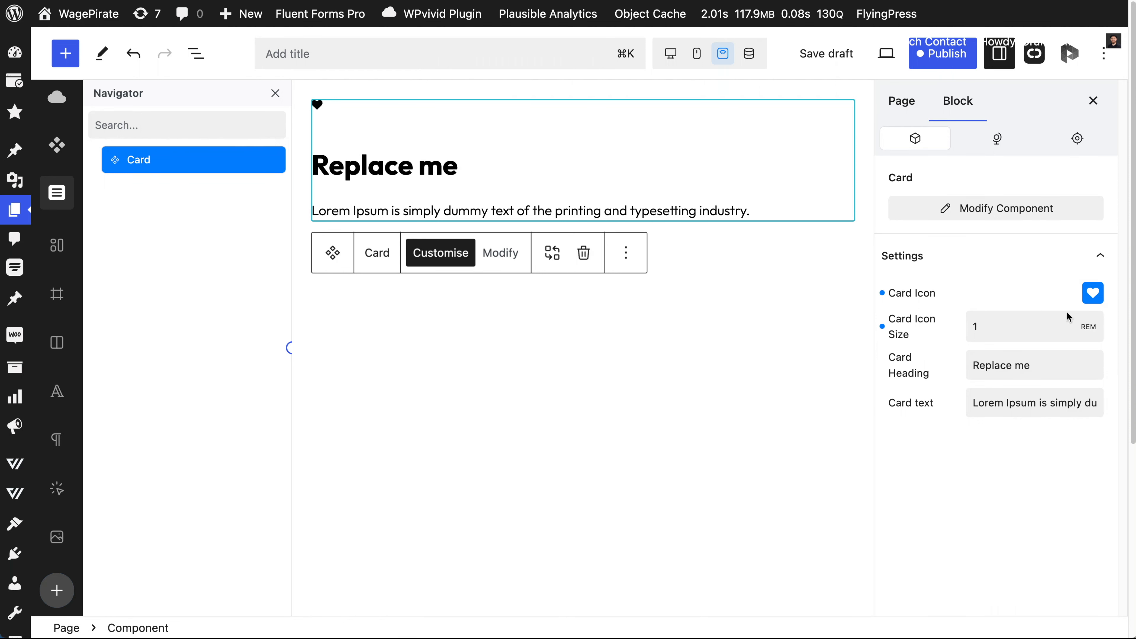
Step: Replace the card instance's heading on the canvas with "Web Design"
left_click(369, 161)
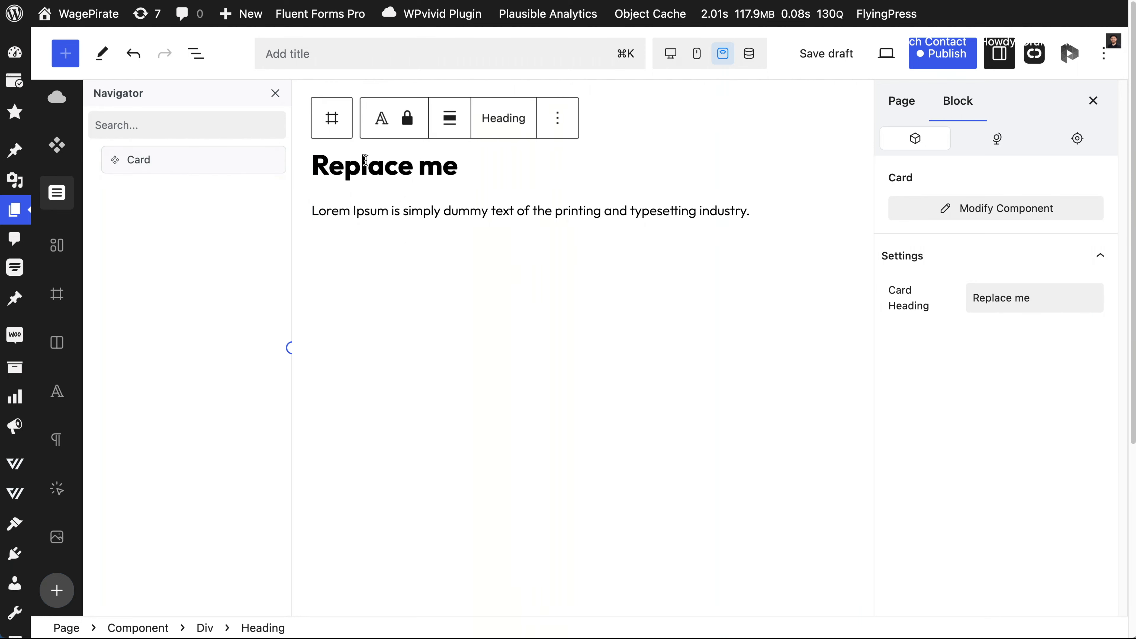
triple_click(366, 161)
type("Web Design")
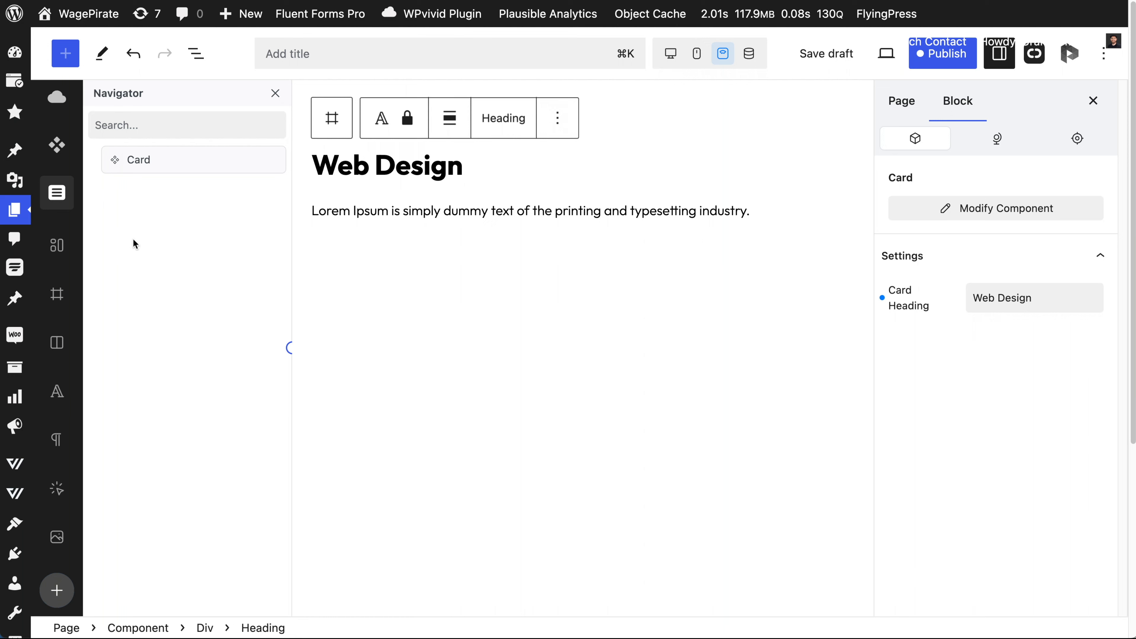
Step: Duplicate the Web Design card and change the copy's heading to "SEO Services"
right_click(201, 155)
left_click(223, 187)
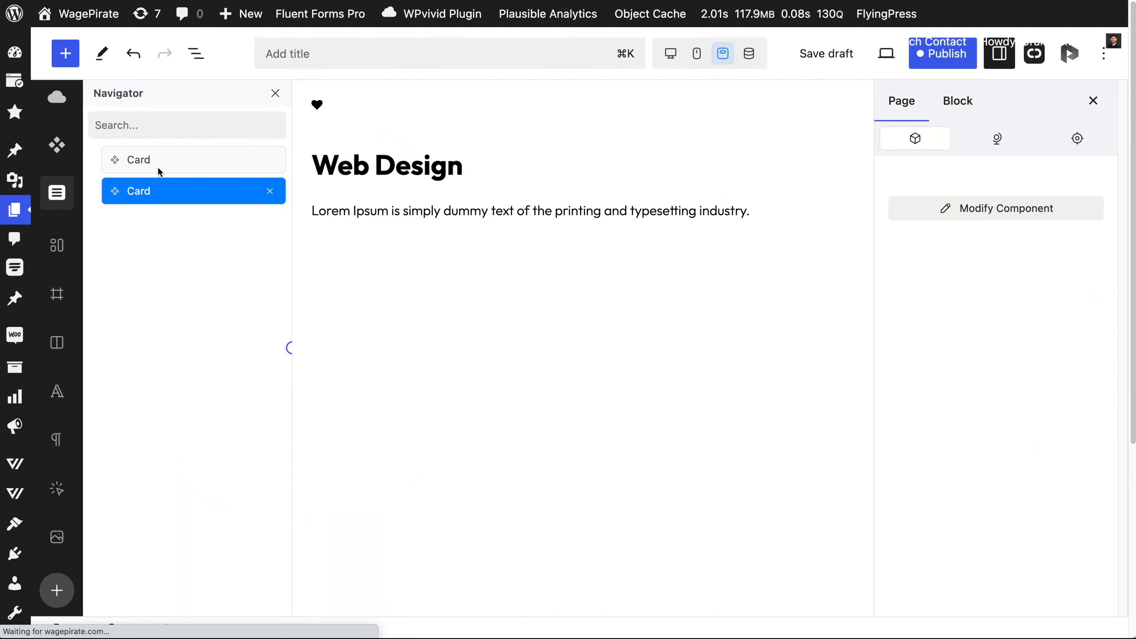
left_click(442, 309)
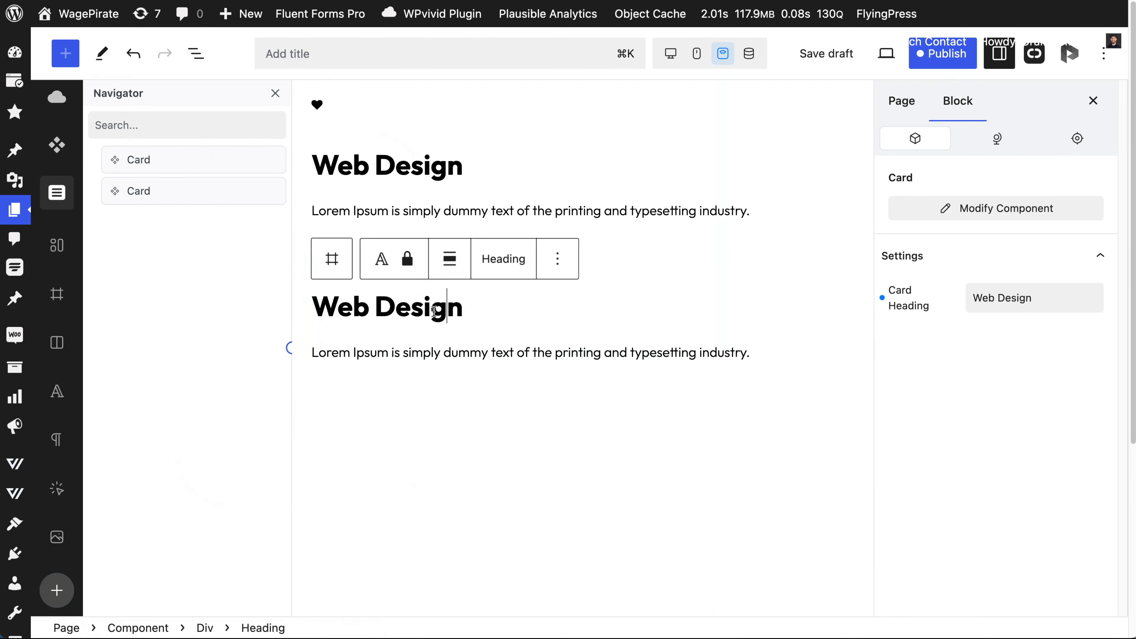
triple_click(434, 311)
type("SEO Services")
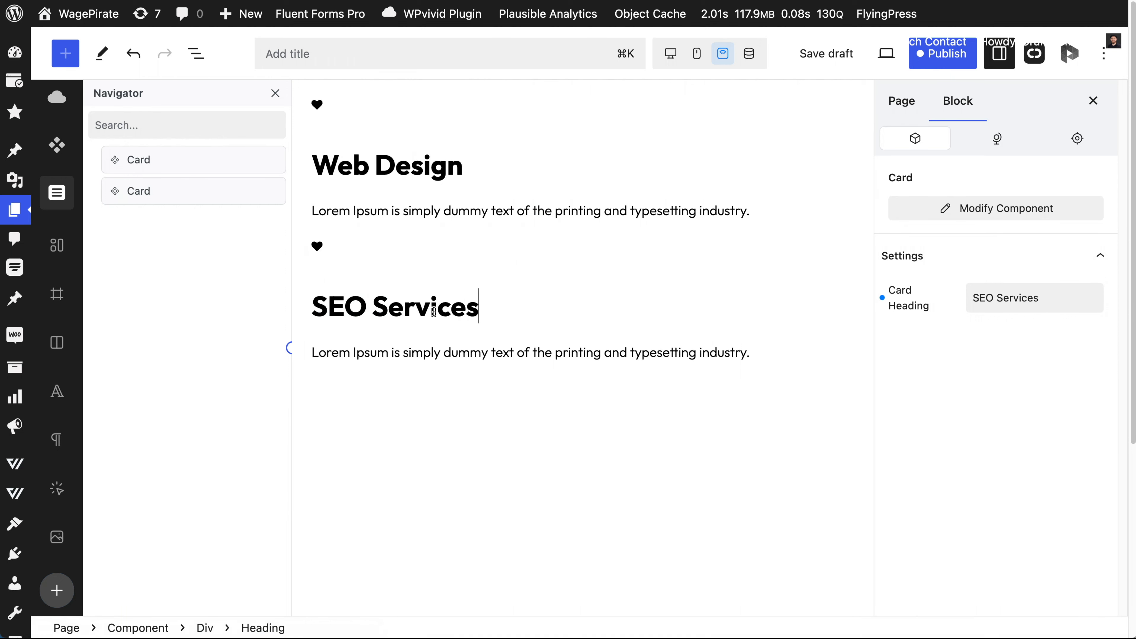
Step: Duplicate the SEO Services card and change the new copy's heading to "Web Development"
right_click(204, 190)
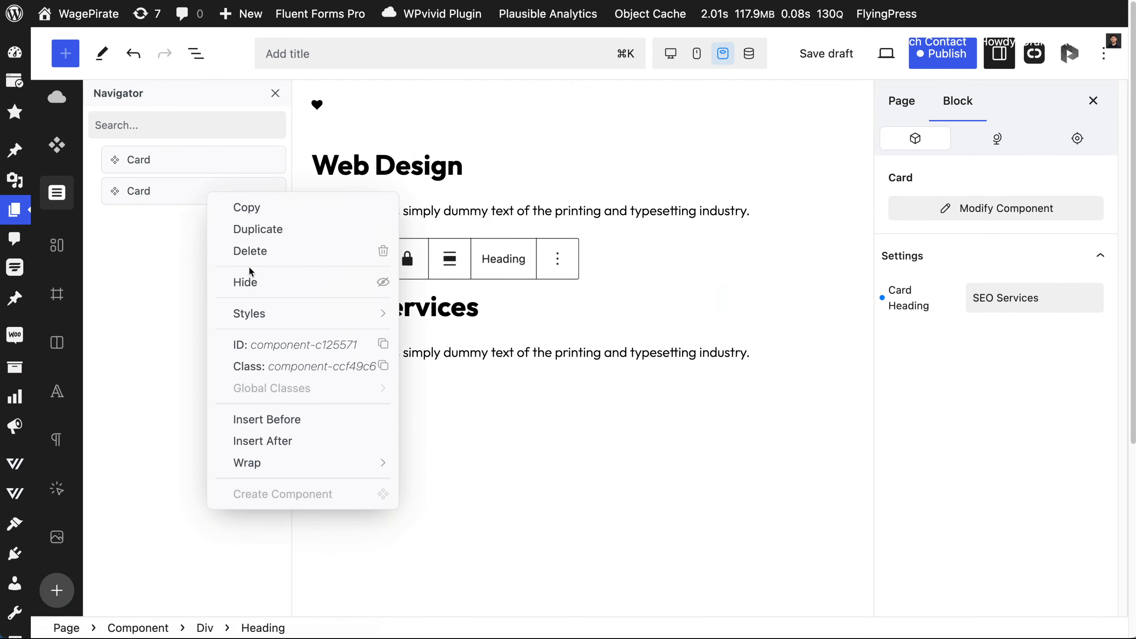
left_click(257, 229)
triple_click(402, 447)
type("We")
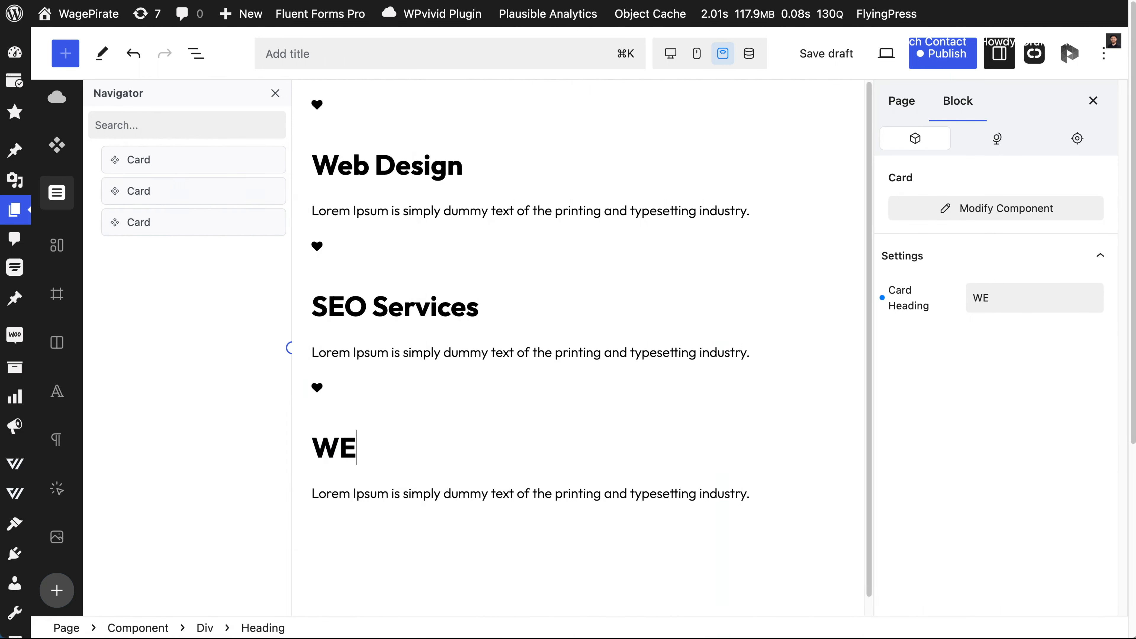
type("b Development")
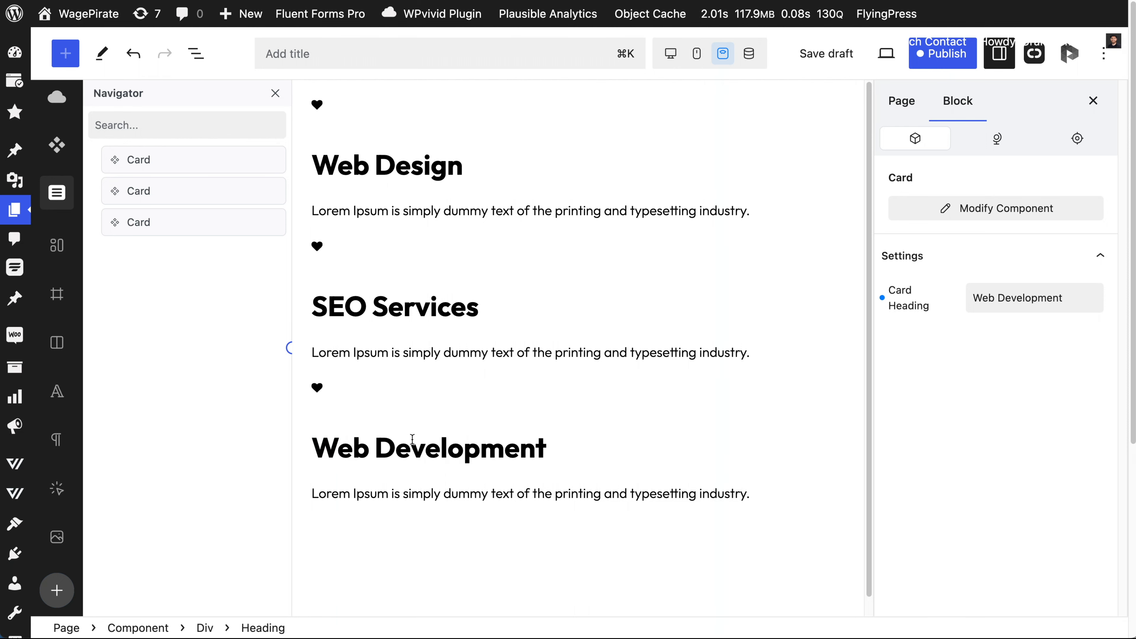
Step: Set the SEO Services card's icon to the plus and the Web Development card's icon to the solid star
left_click(309, 274)
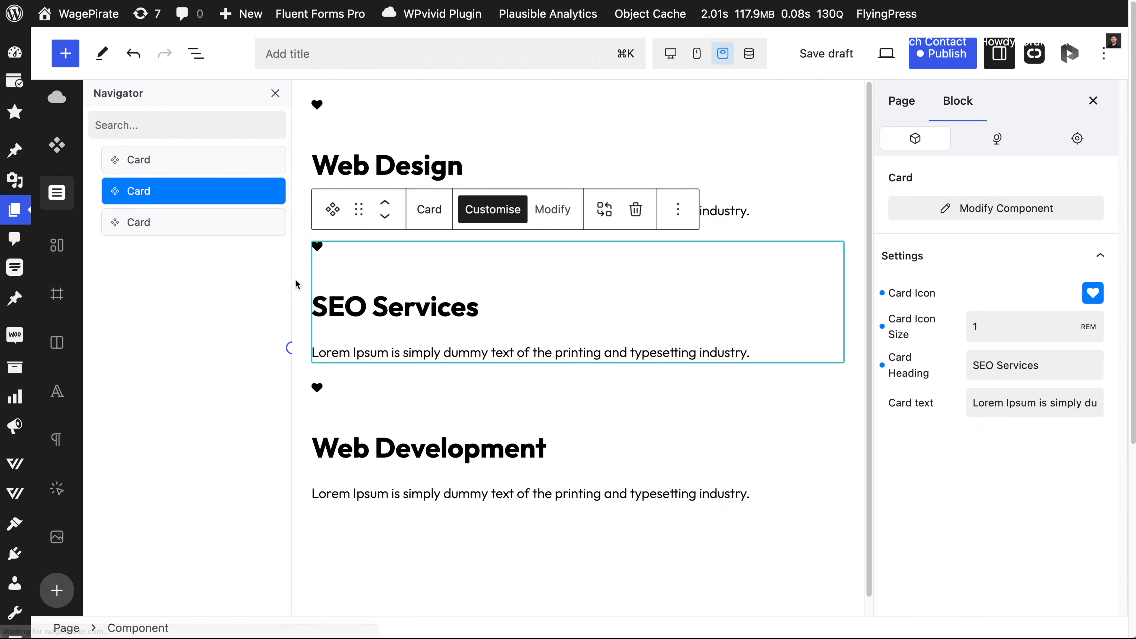
left_click(1092, 293)
left_click(955, 424)
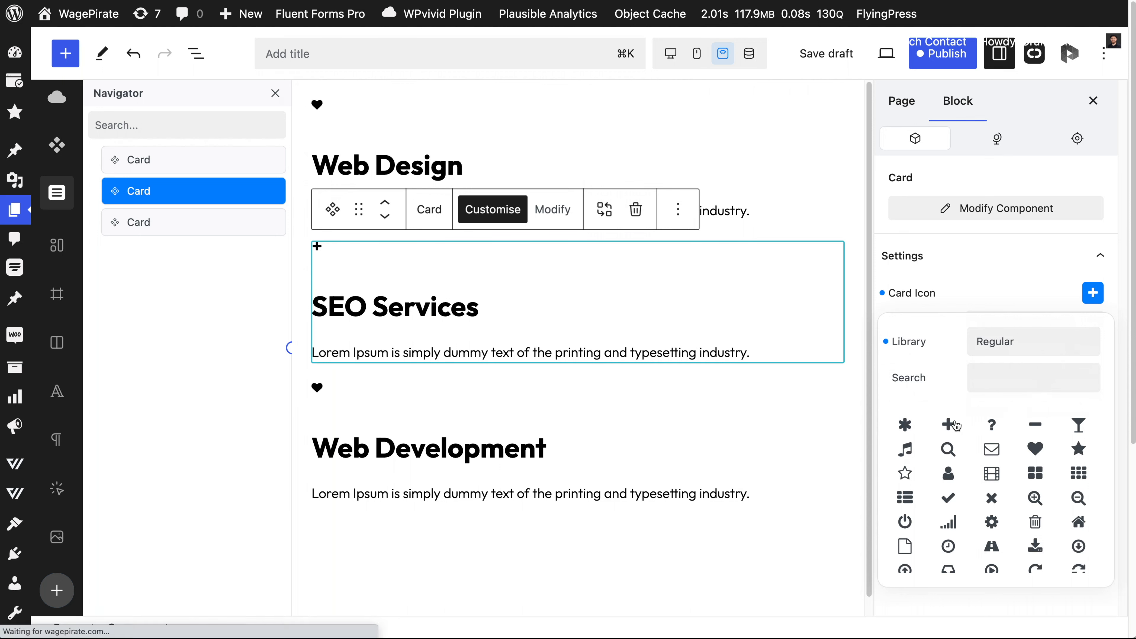
left_click(576, 434)
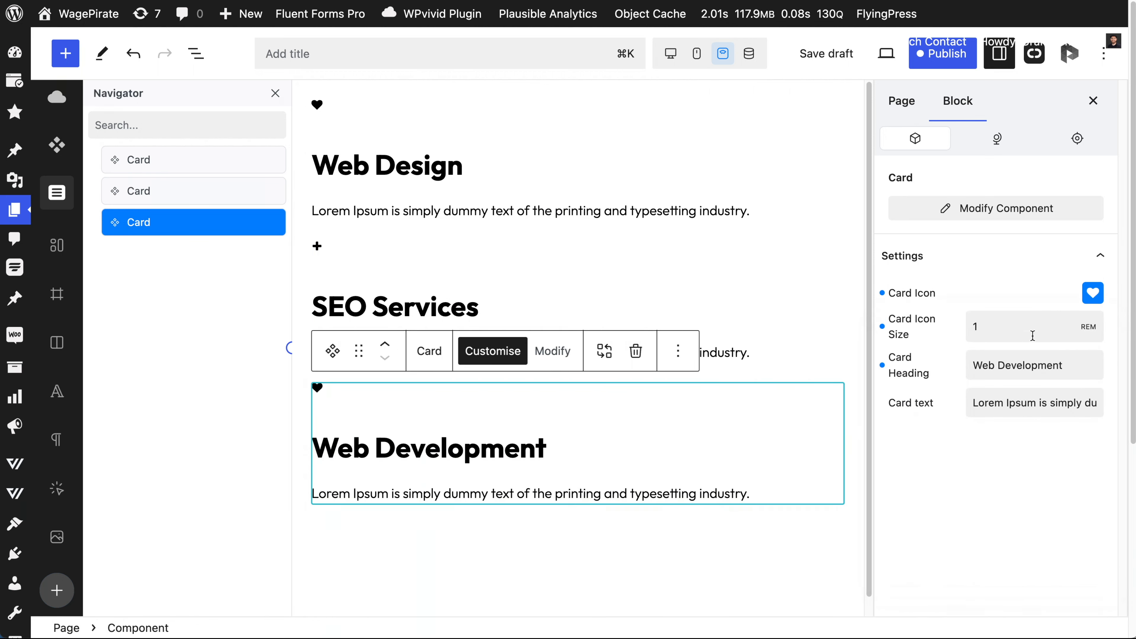
left_click(1092, 293)
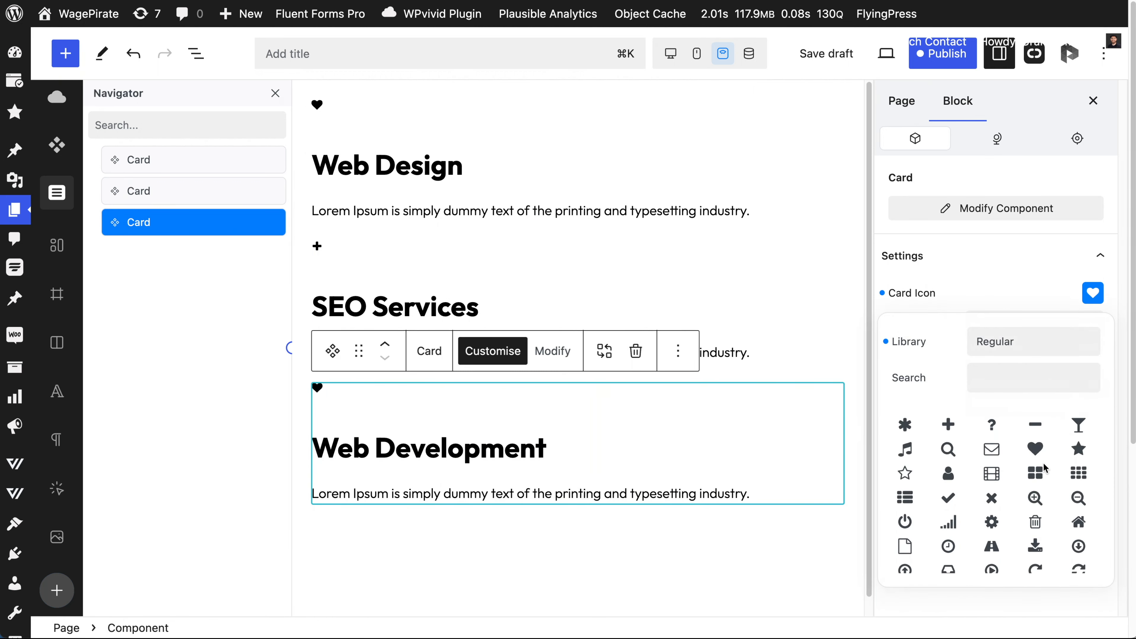
left_click(1078, 449)
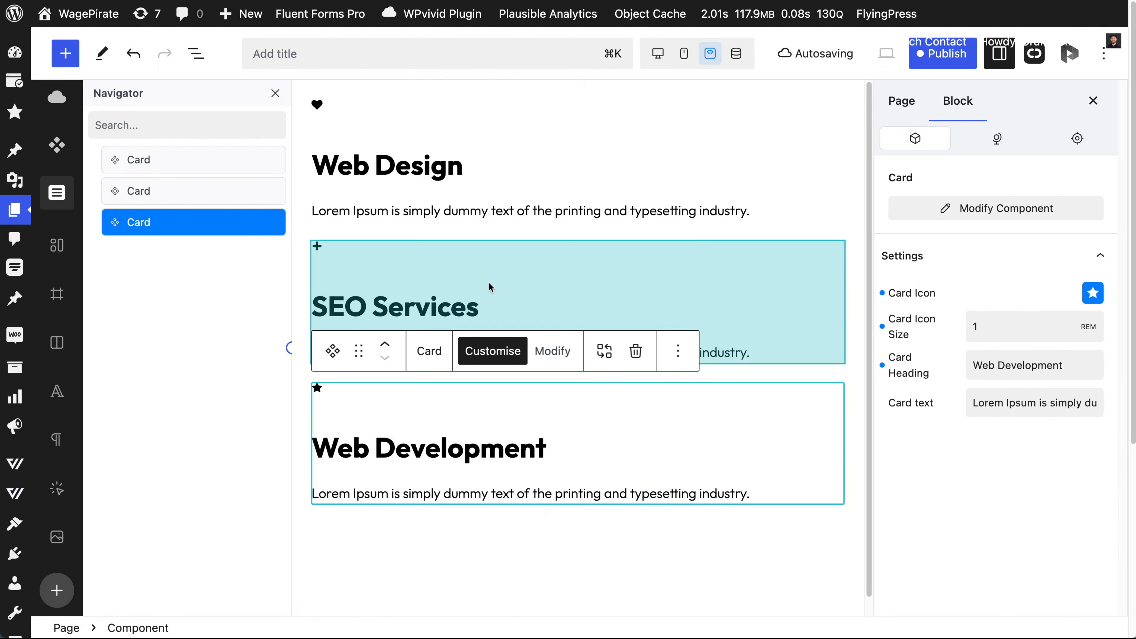
Step: Change the Card component's Card Icon Size property to a default of 1.8 rem
left_click(558, 353)
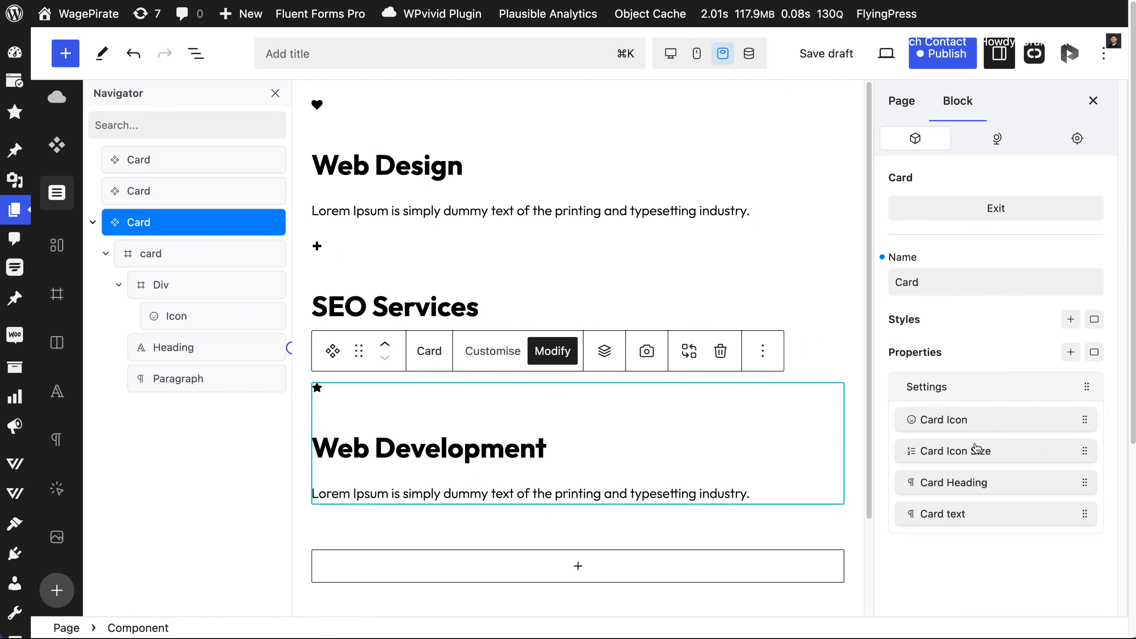
left_click(979, 448)
left_click(635, 299)
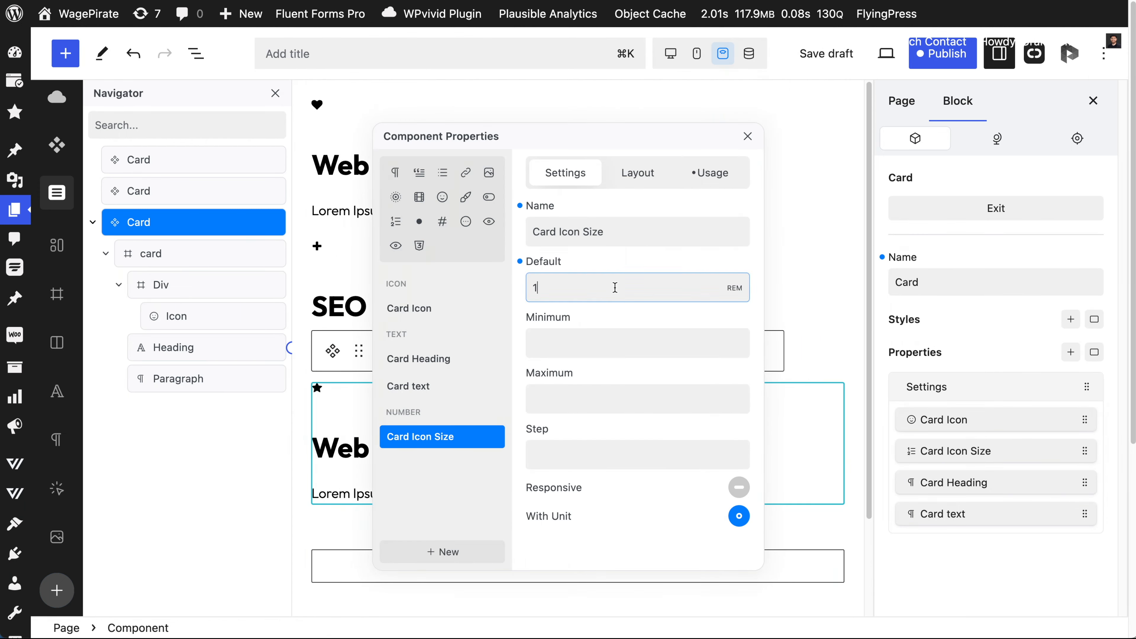
type("2")
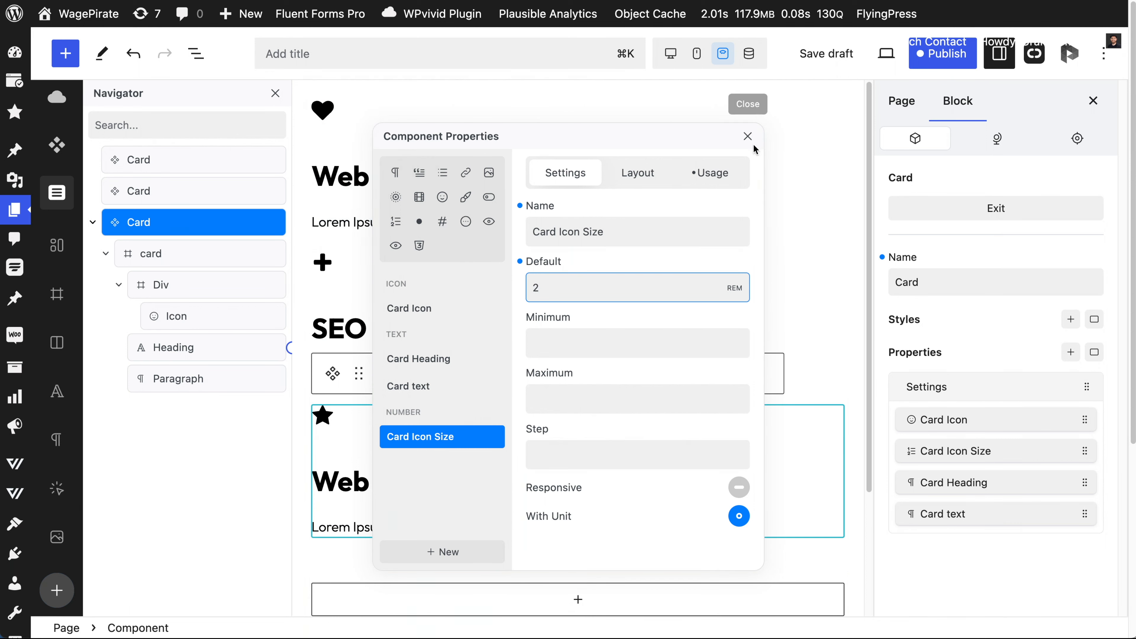
key("BackSpace")
type("1.8r")
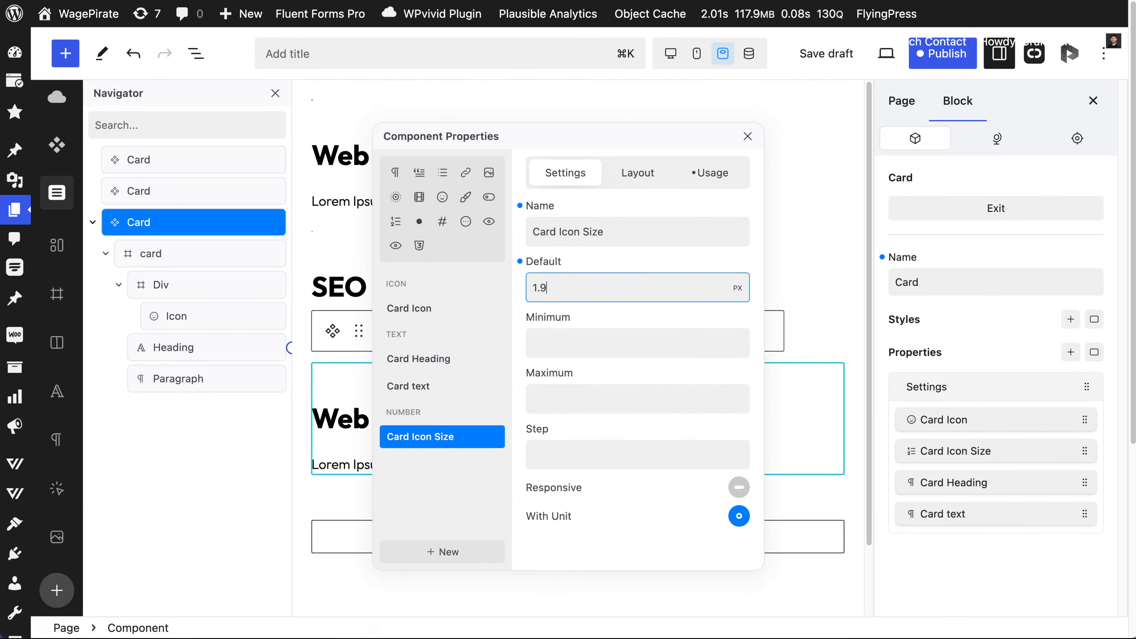
type("em")
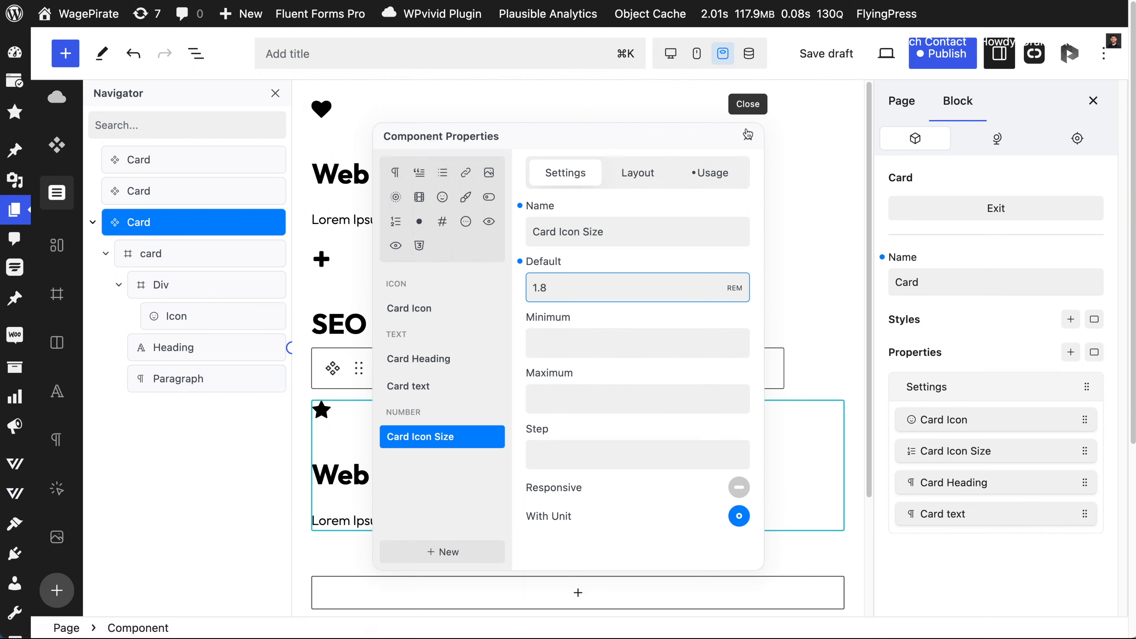
left_click(747, 137)
Step: Delete the Web Development and SEO Services card instances, keeping only the Web Design card
left_click(152, 456)
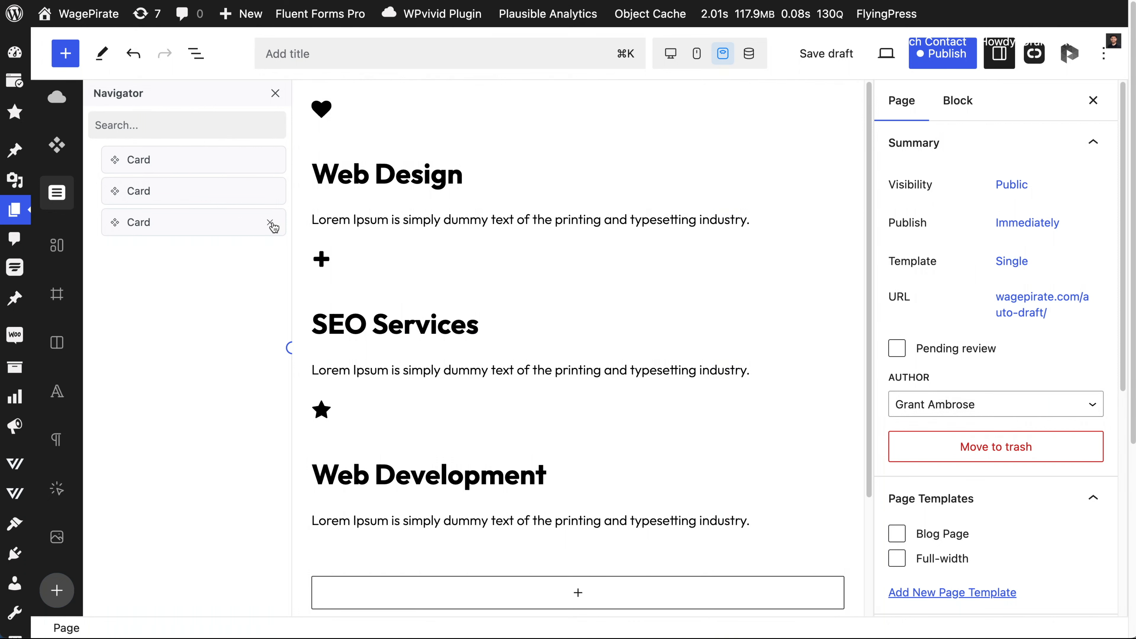
left_click(270, 222)
left_click(270, 192)
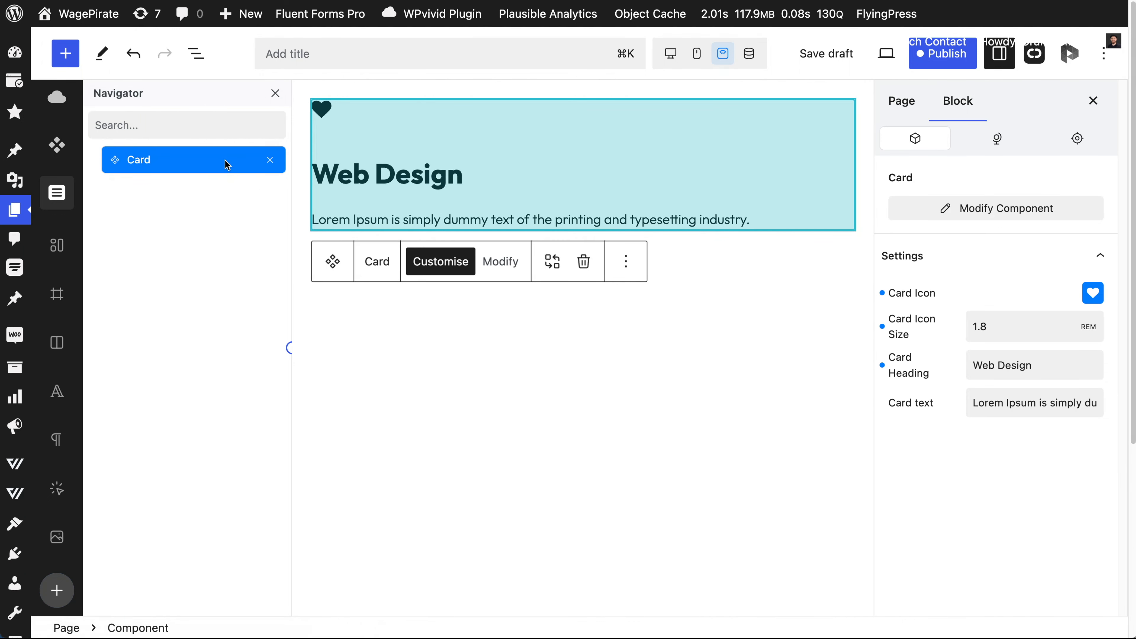
Step: In the Card component, create a colour property named "Card Icon Background" for the background of the Div around the icon
left_click(497, 263)
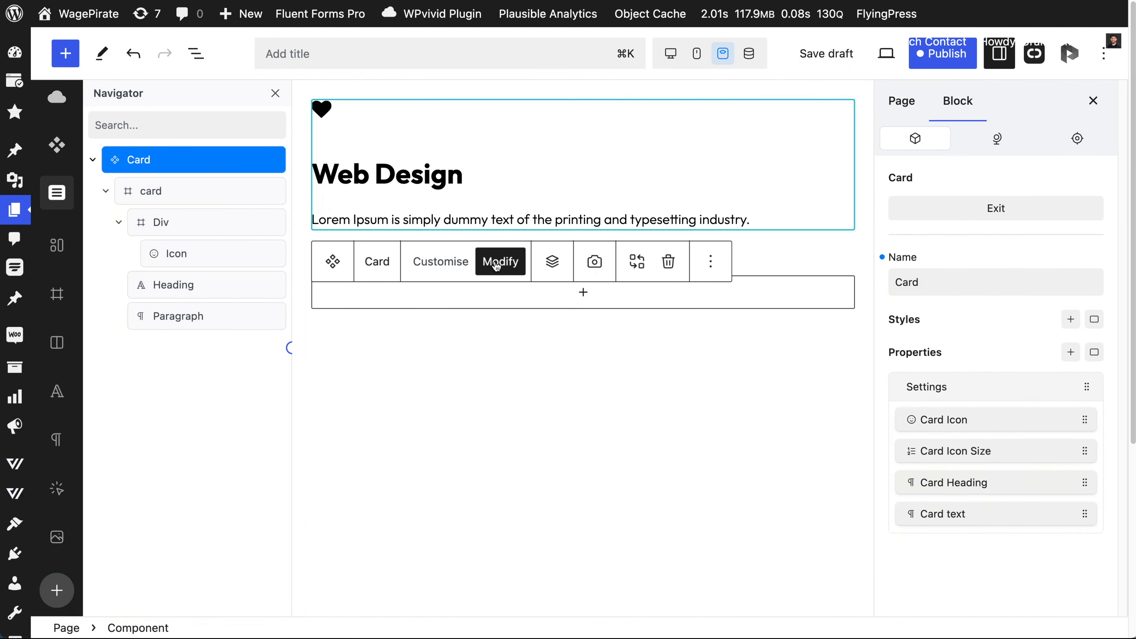
left_click(179, 223)
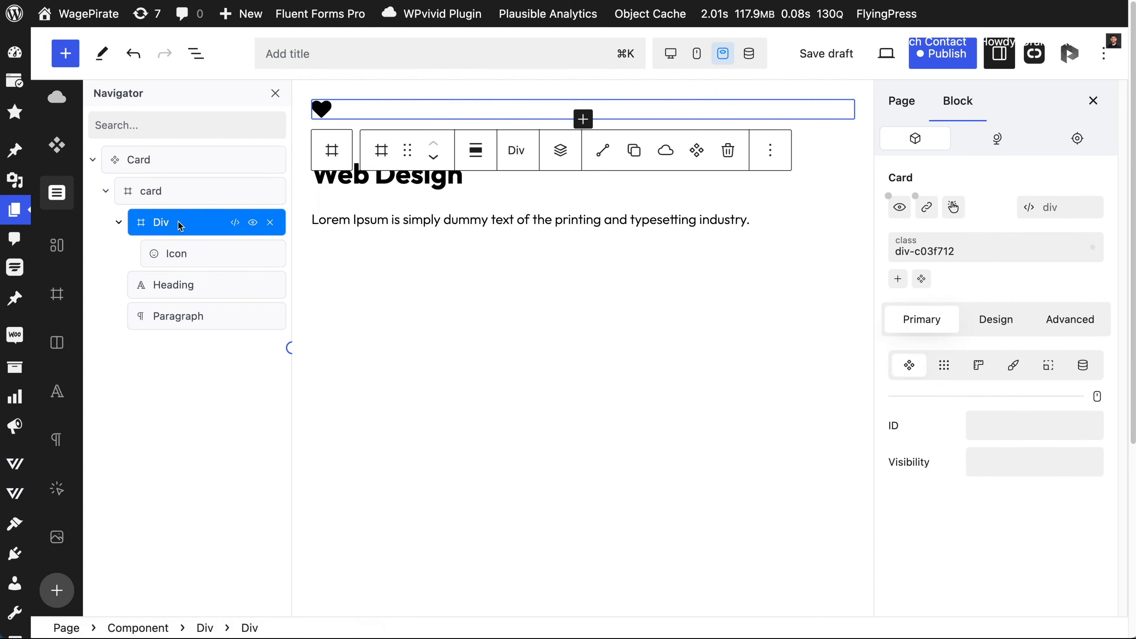
left_click(1002, 321)
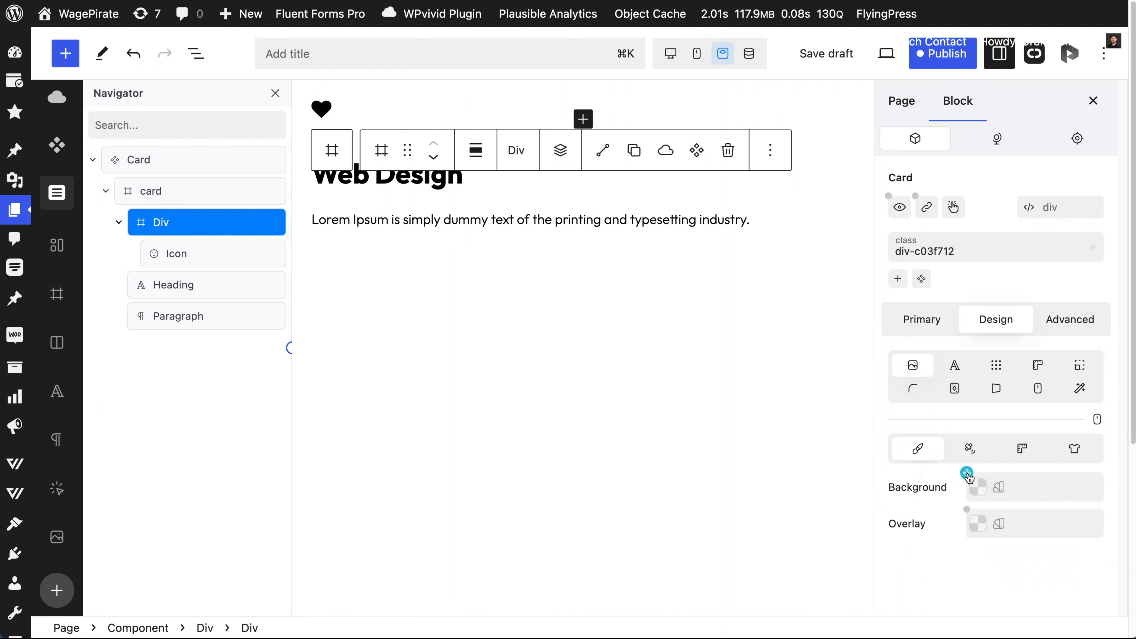
left_click(967, 474)
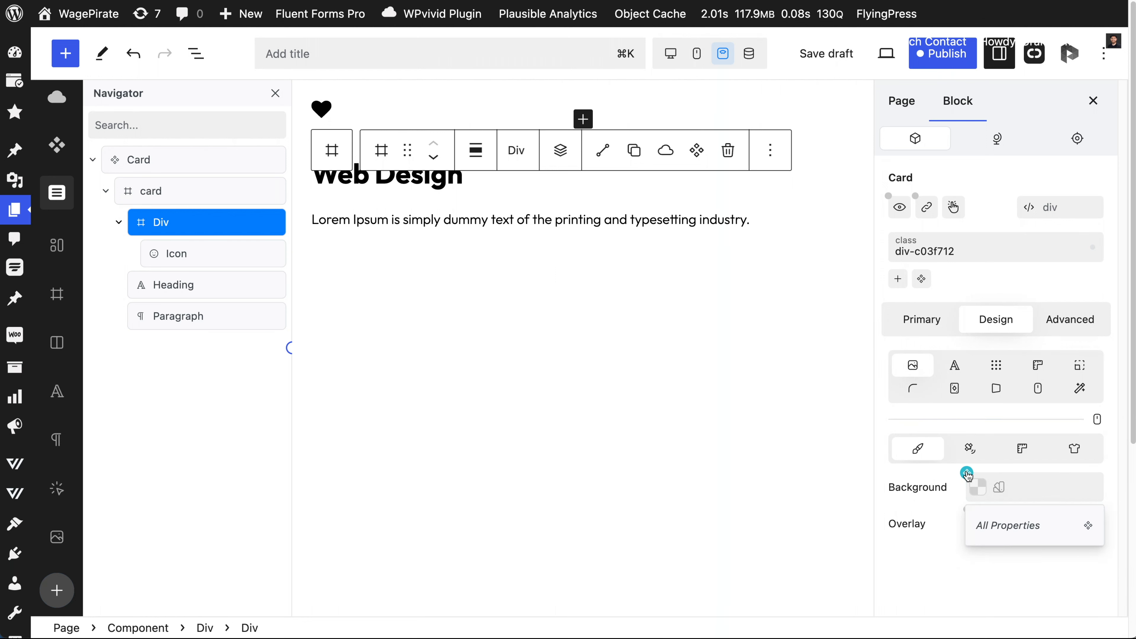
left_click(995, 525)
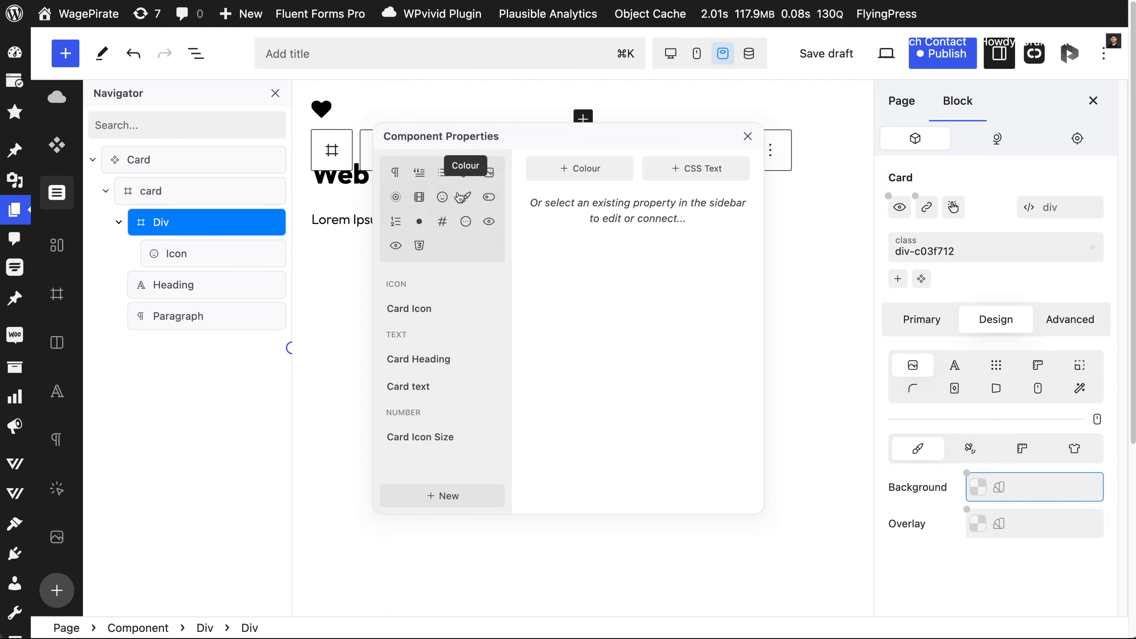
left_click(467, 197)
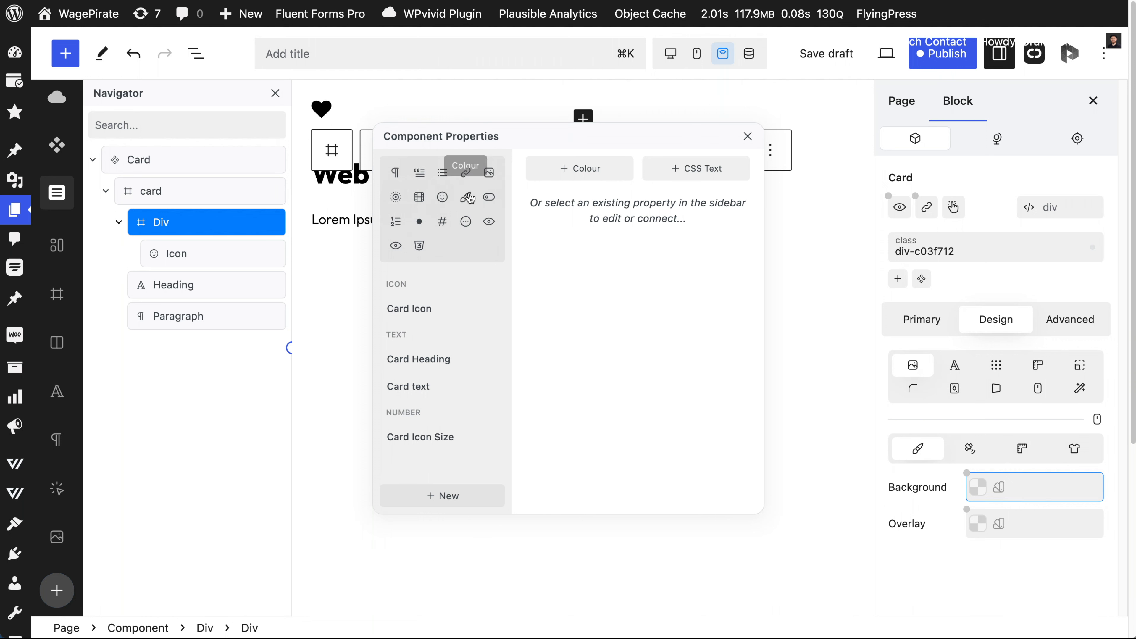
left_click(586, 169)
left_click(577, 230)
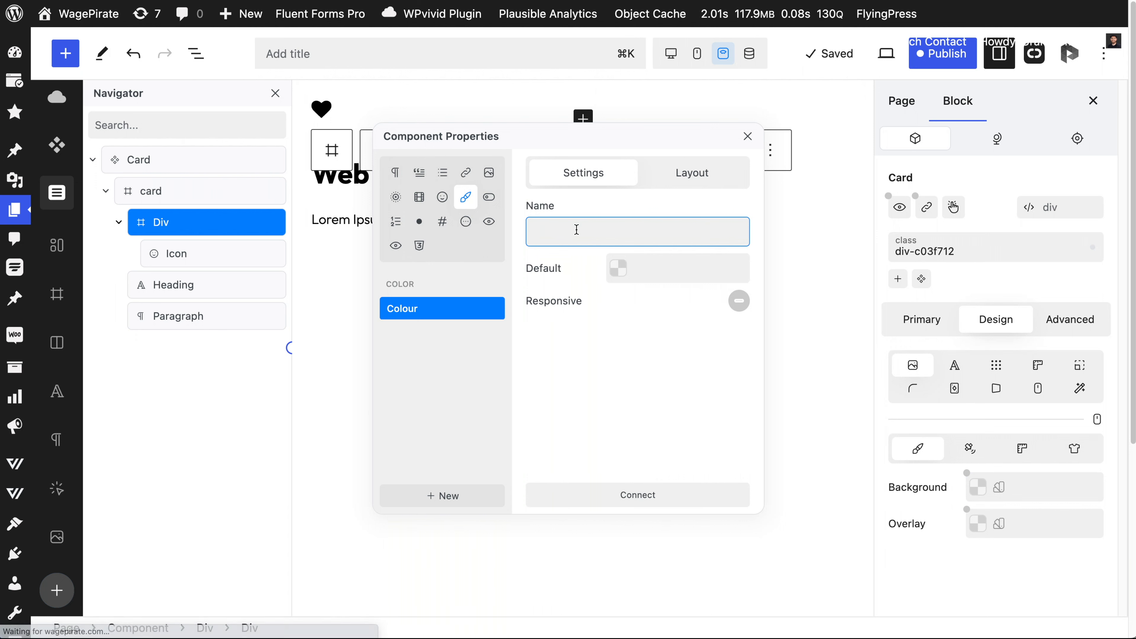
type("Card Icon Background")
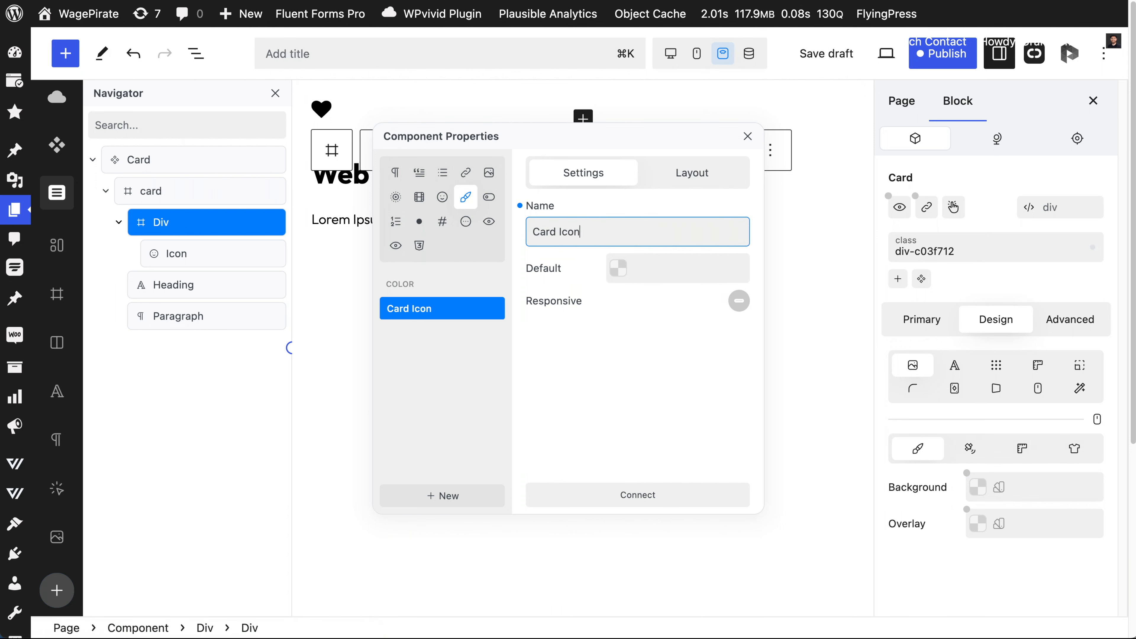
Step: Give Card Icon Background the default colour var(--cc-color-6) and connect it to the Div's background
left_click(614, 268)
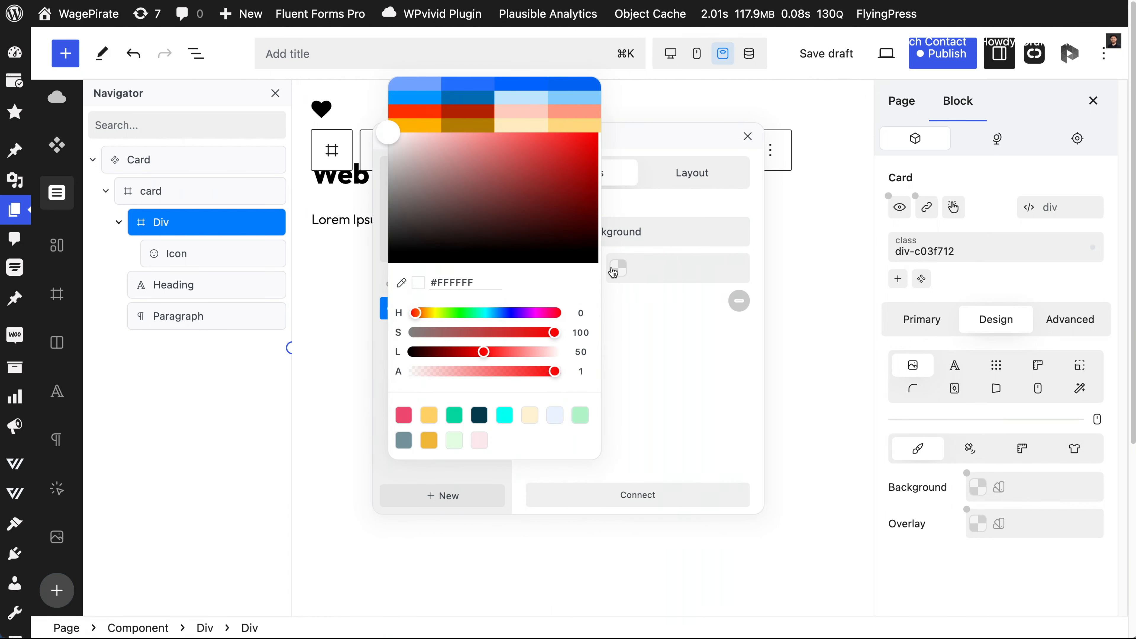
left_click(532, 422)
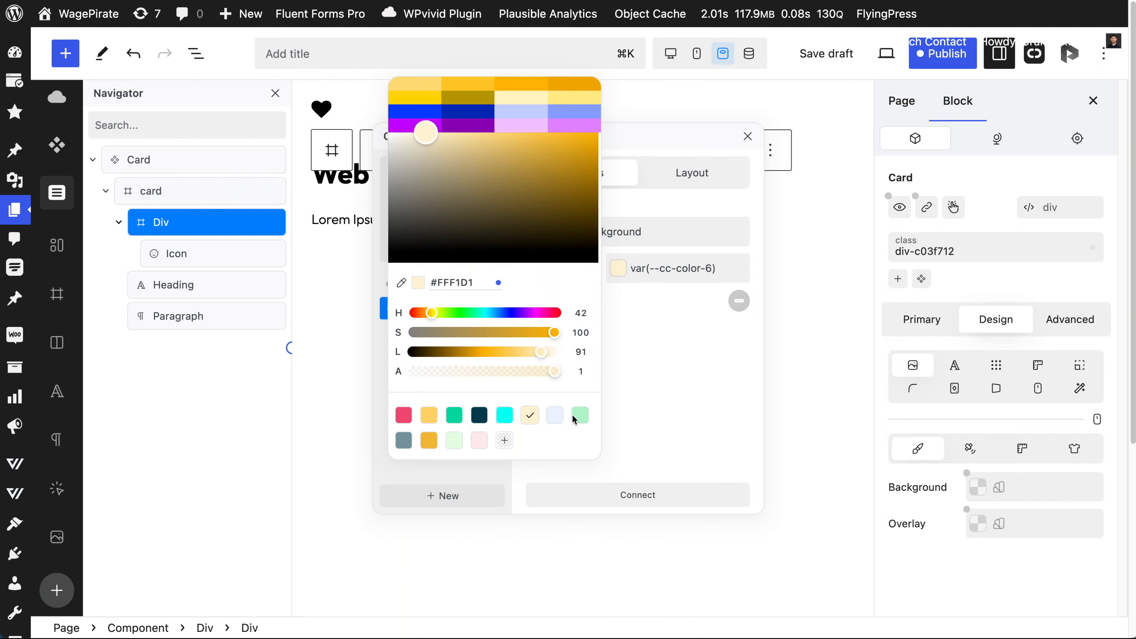
left_click(650, 331)
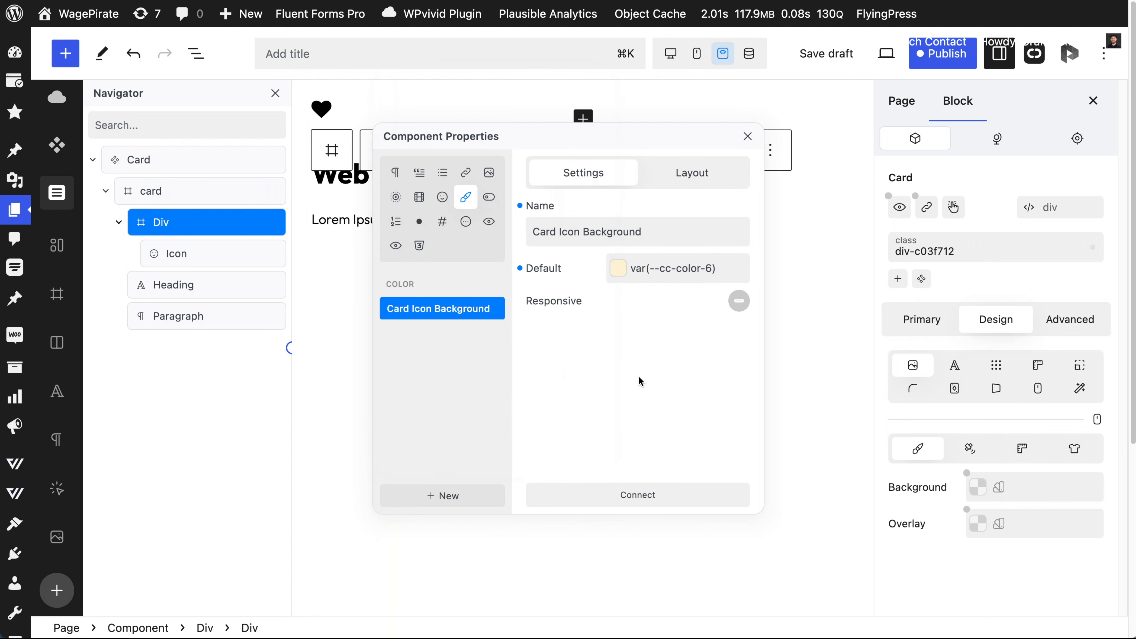
left_click(630, 494)
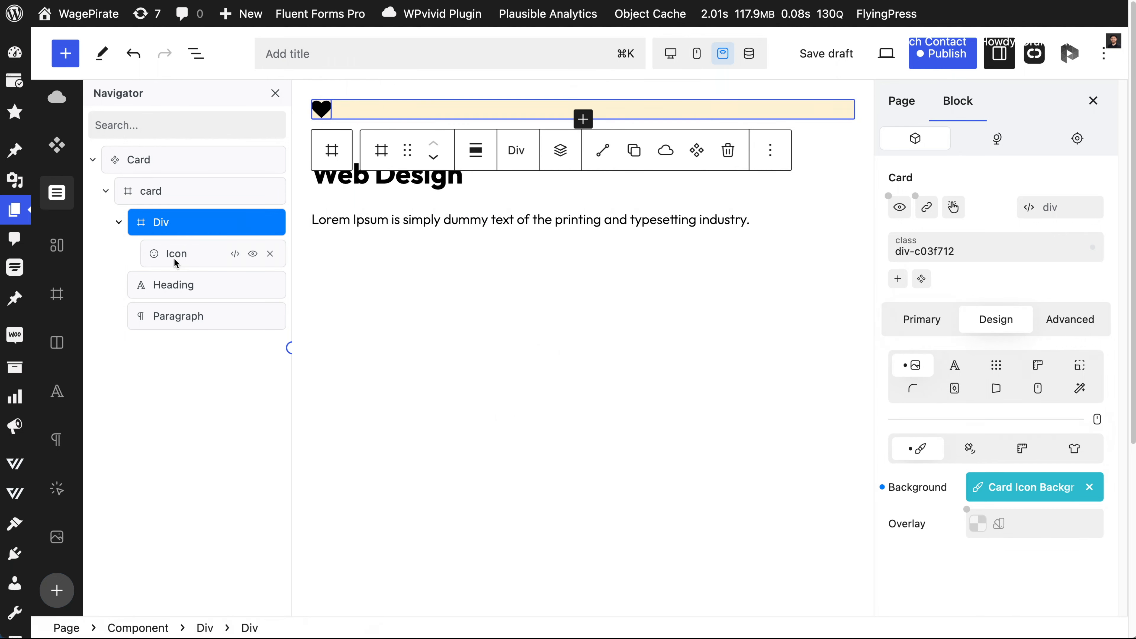
Step: Create a colour property named "Card Icon Color" for the Icon element's icon colour
left_click(203, 259)
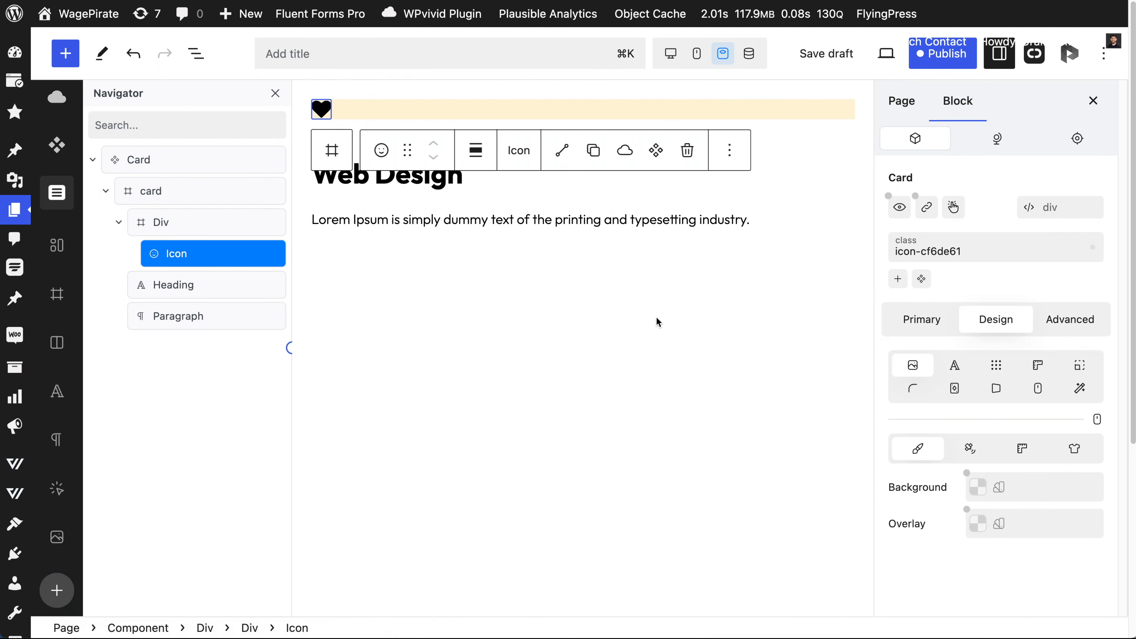
left_click(911, 322)
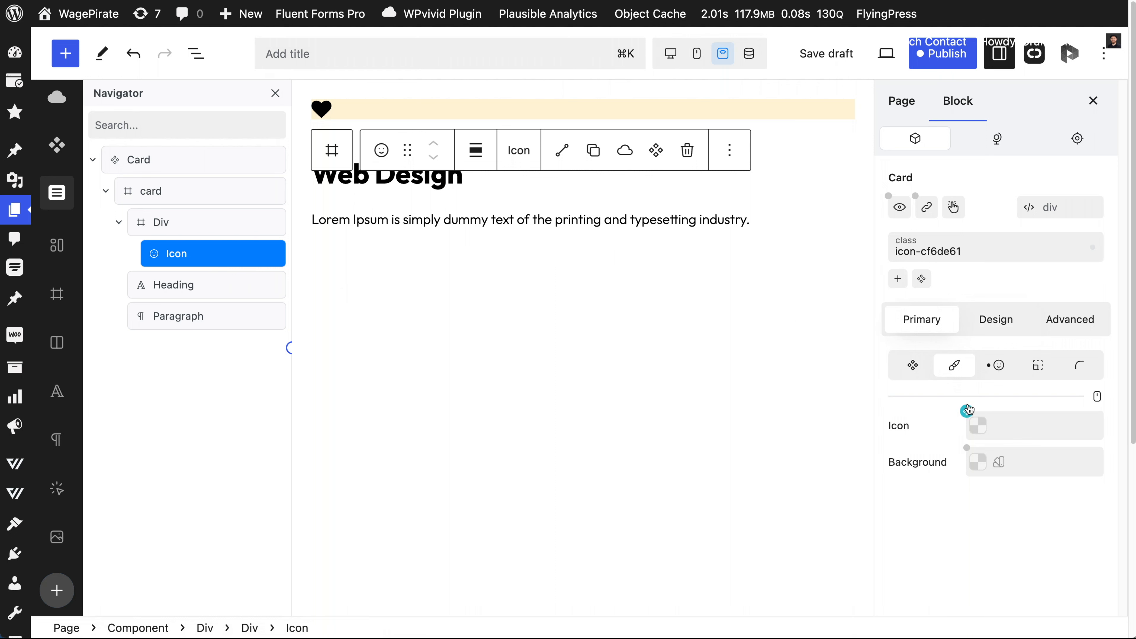
left_click(967, 412)
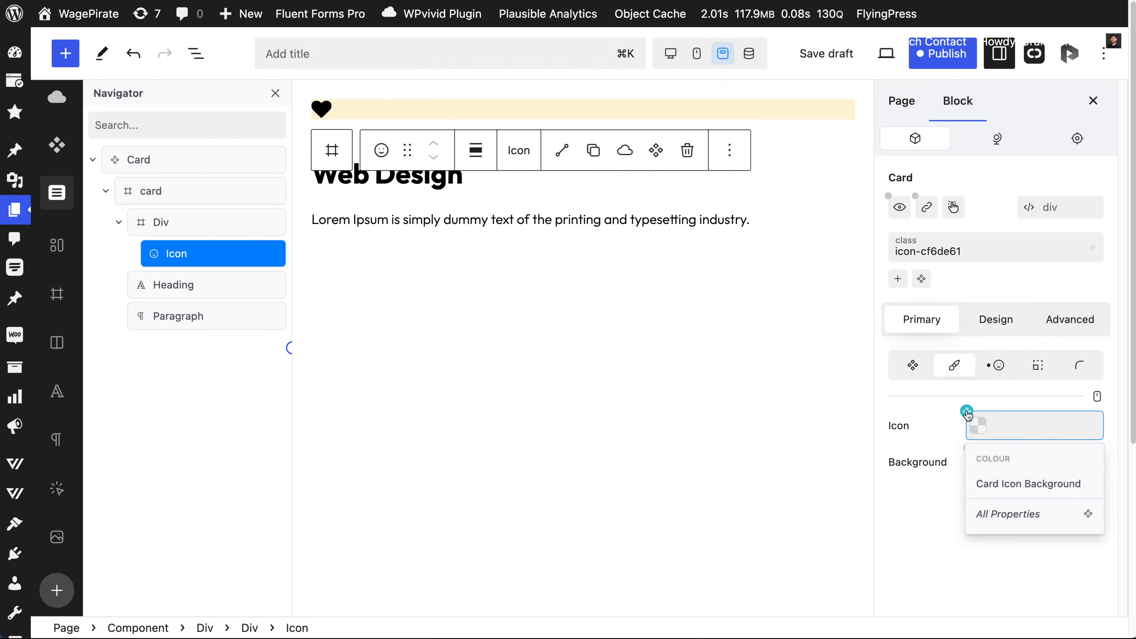
left_click(1006, 514)
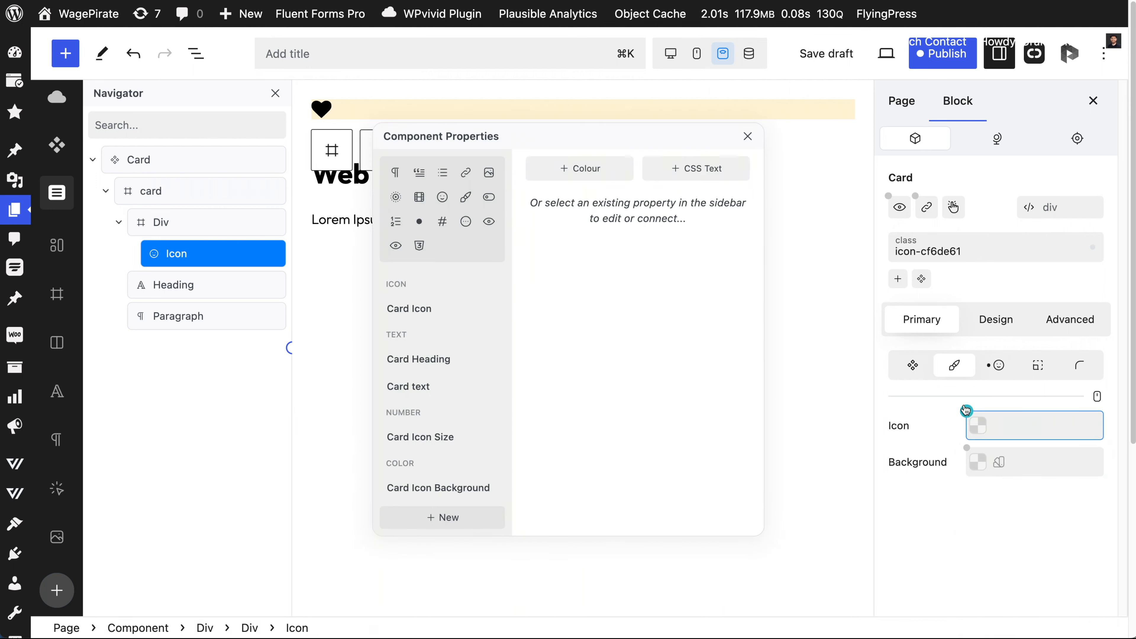
left_click(593, 172)
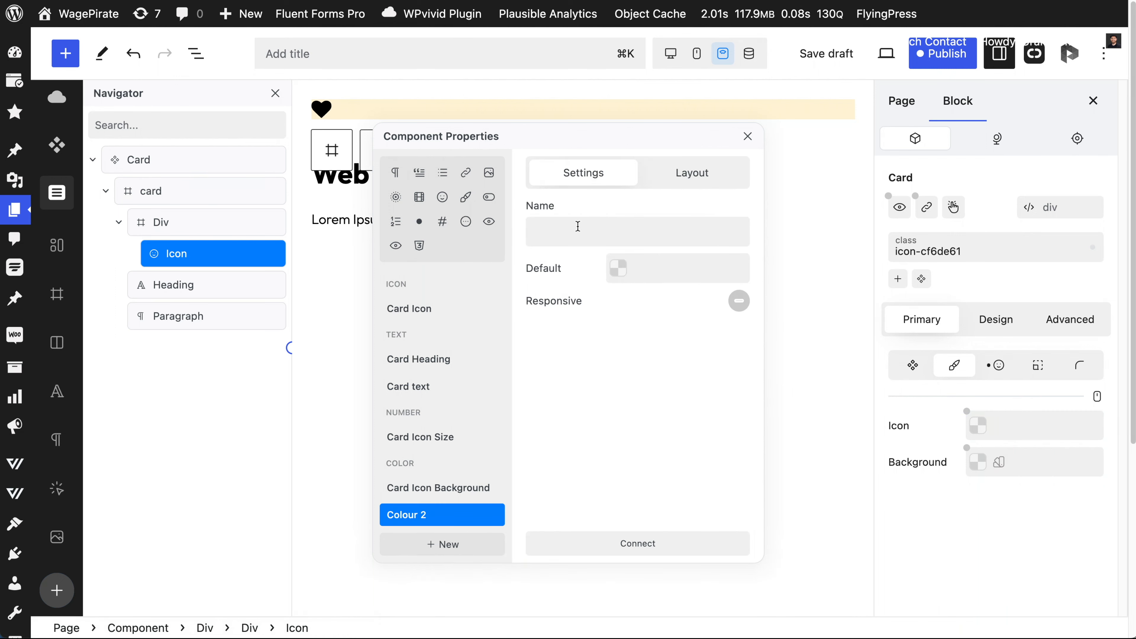
left_click(577, 227)
type("Card Icon Color")
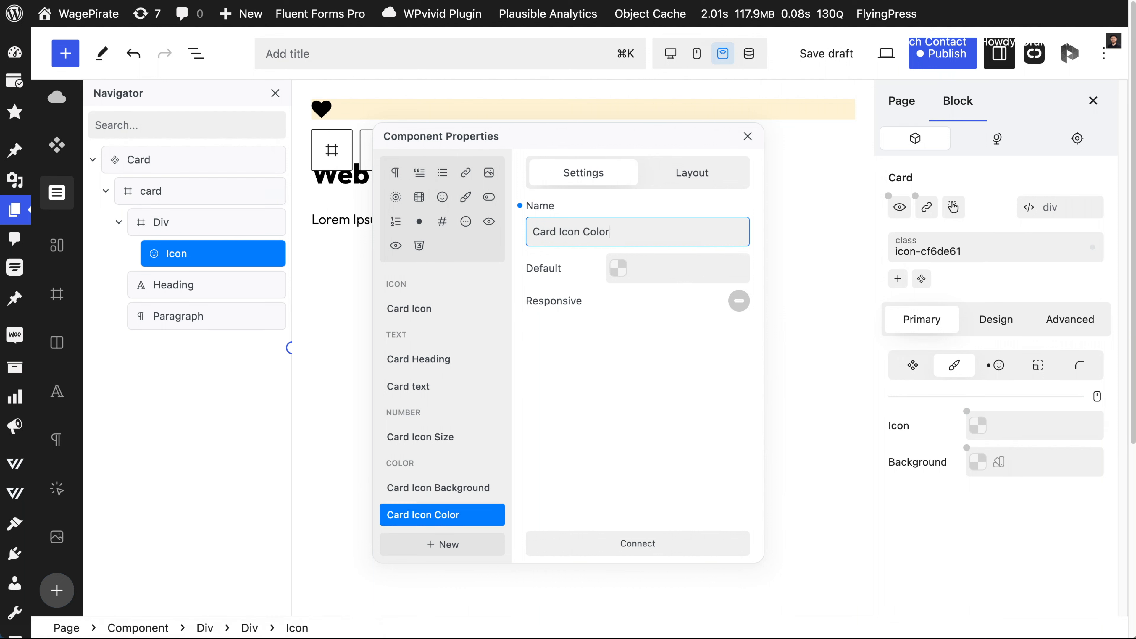
Step: Give Card Icon Color the sand-darker default, var(--cc-color-10), and connect it to the icon's colour
left_click(618, 269)
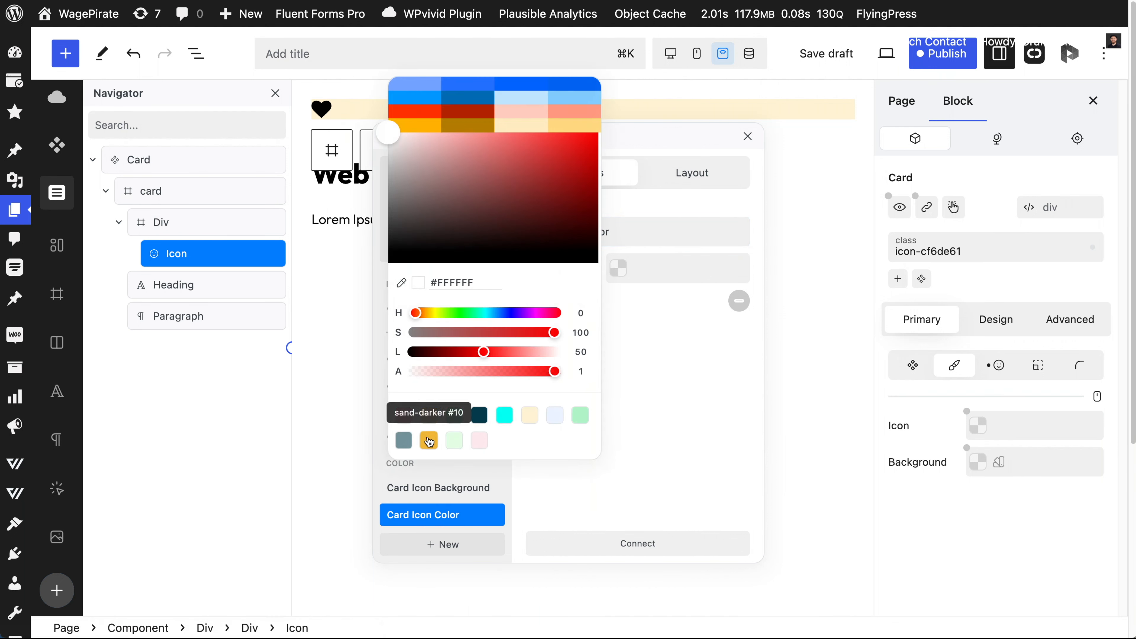
left_click(429, 442)
left_click(646, 458)
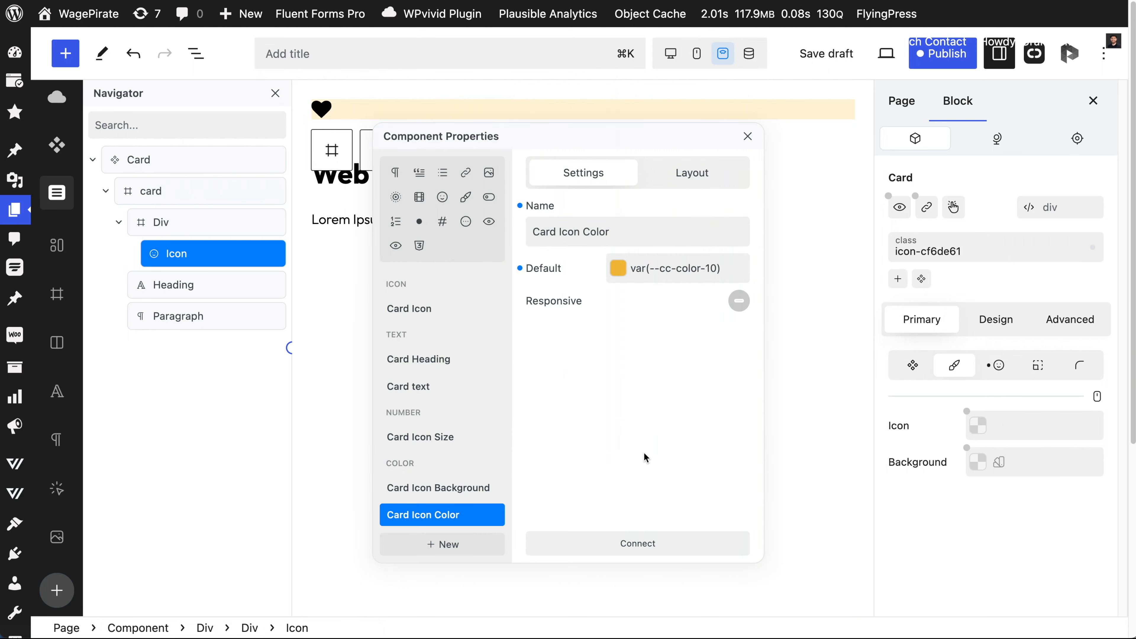
left_click(644, 544)
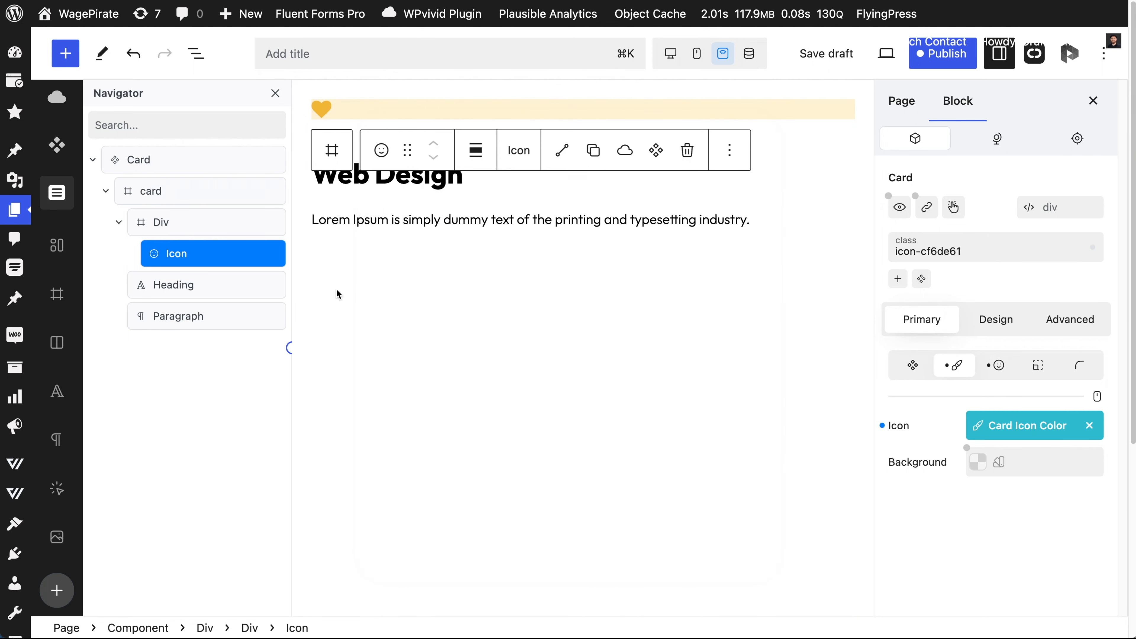
Step: Reorder the Card component's properties so Card Icon Color and Card Icon Background follow Card Icon Size, above Card Heading
left_click(237, 402)
left_click(174, 159)
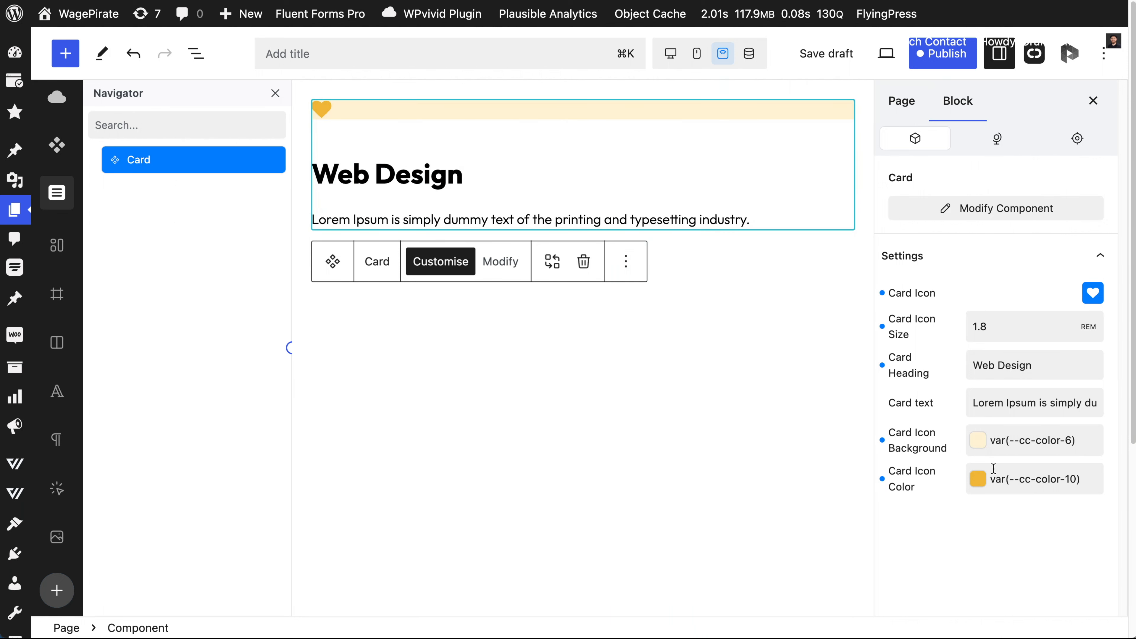
left_click(502, 264)
left_click_drag(1081, 545, 1085, 482)
left_click_drag(1087, 569, 1086, 509)
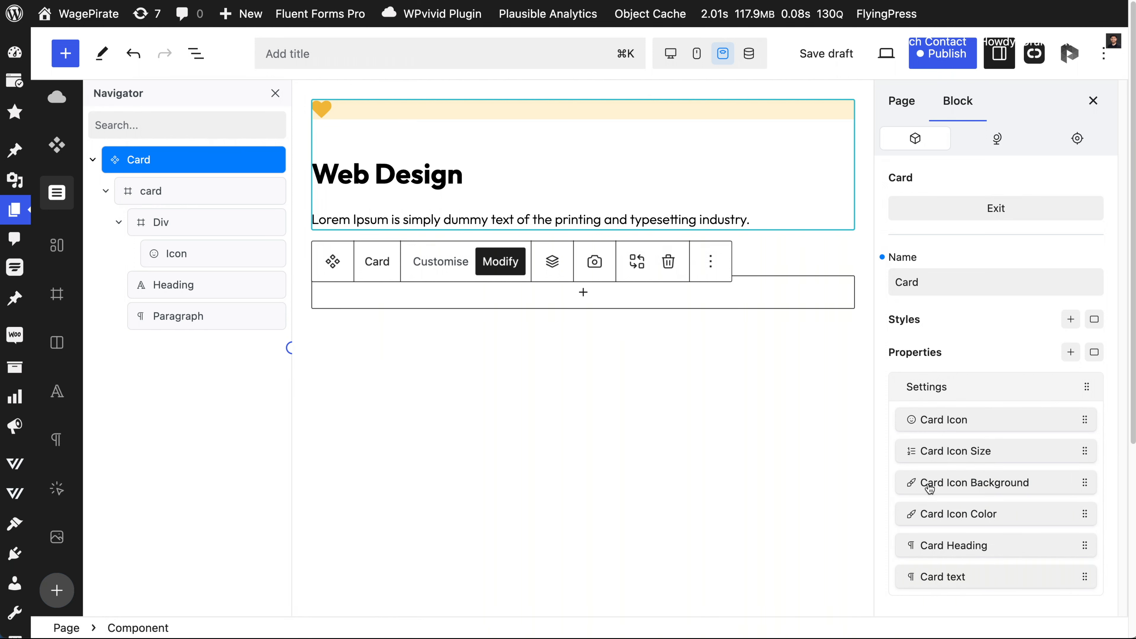
left_click_drag(1085, 513, 1091, 482)
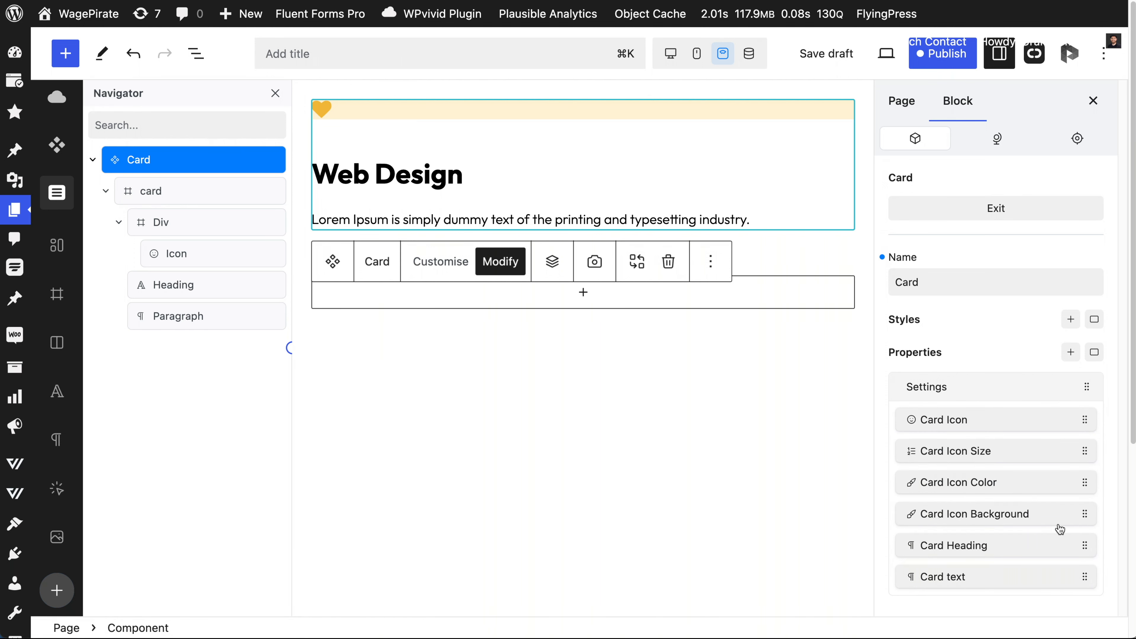
left_click(705, 430)
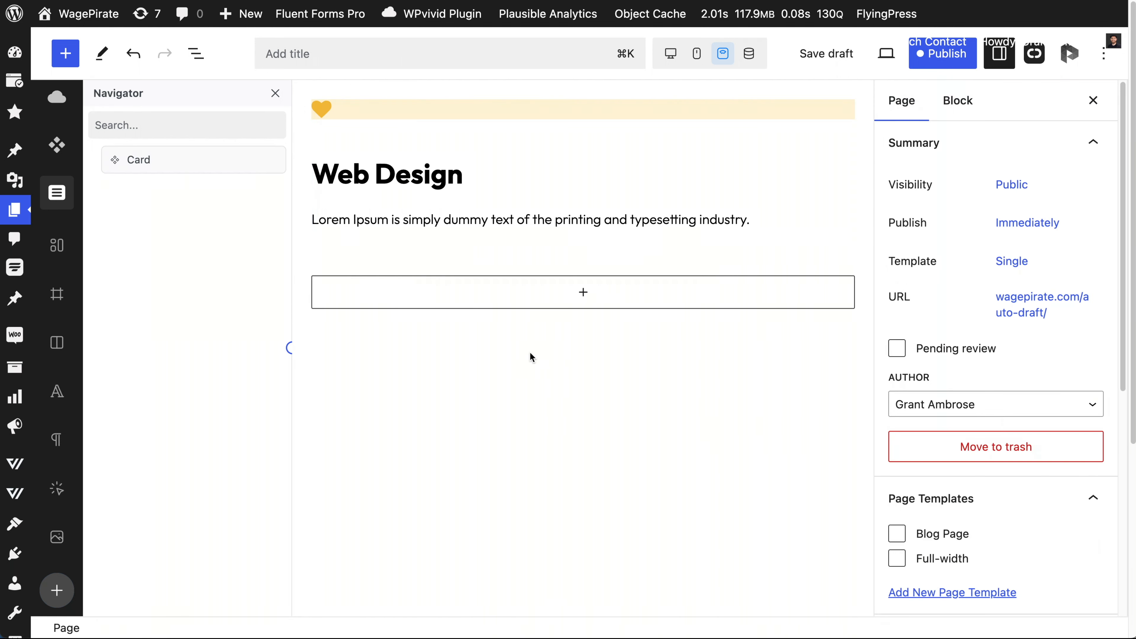
left_click(191, 167)
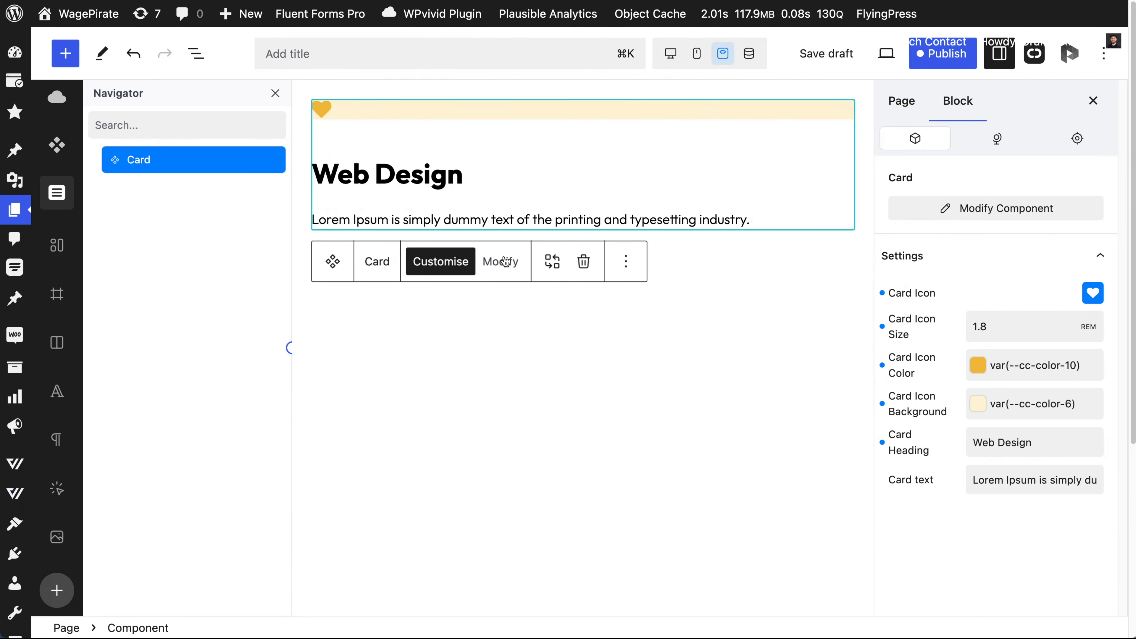
Step: Edit the Card component and set the inner card div's background colour to #FFFFFF
left_click(506, 261)
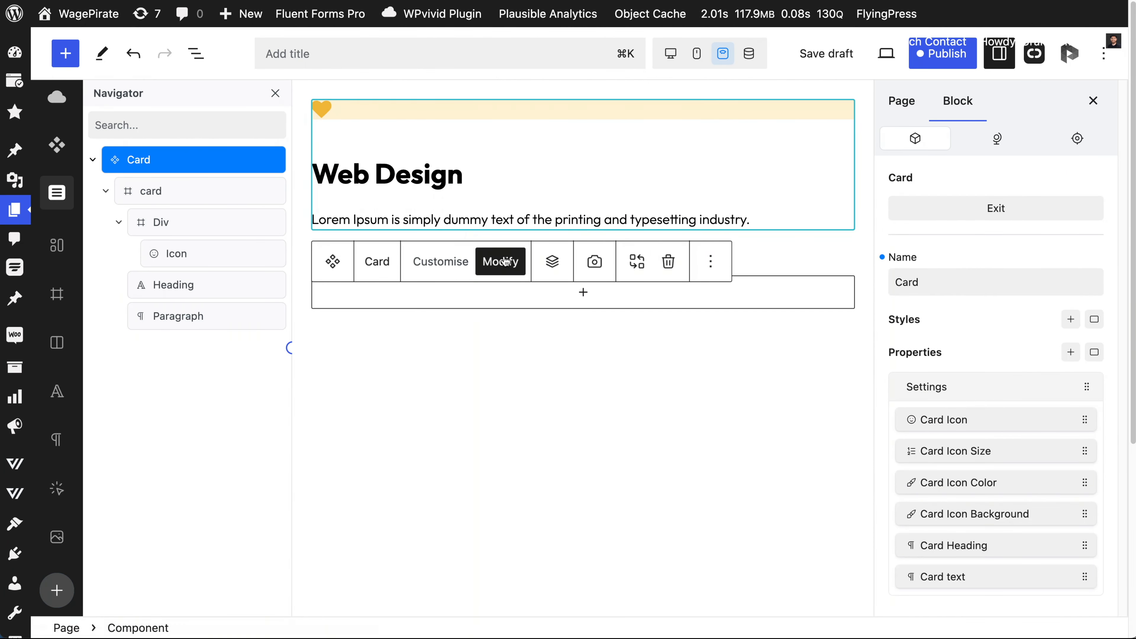
left_click(171, 192)
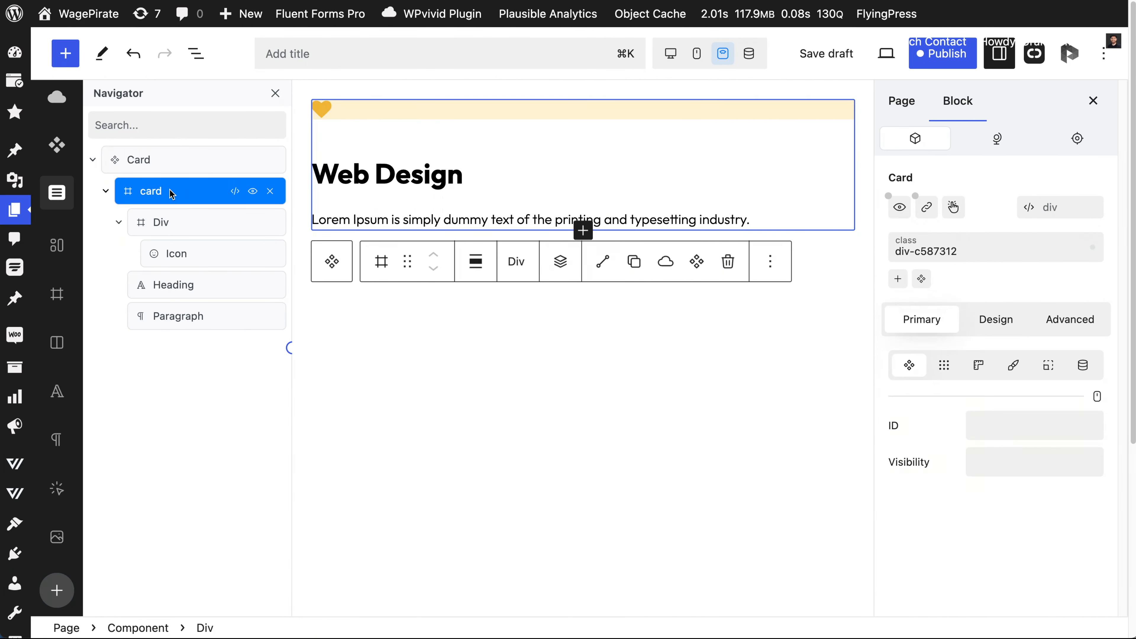
left_click(1002, 319)
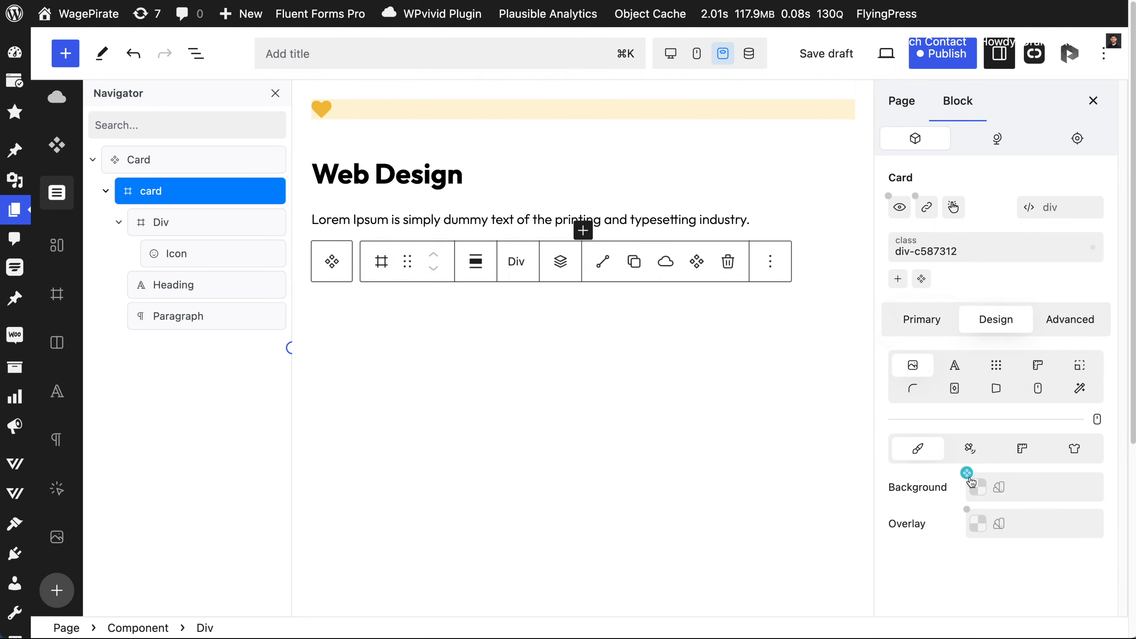
left_click(978, 488)
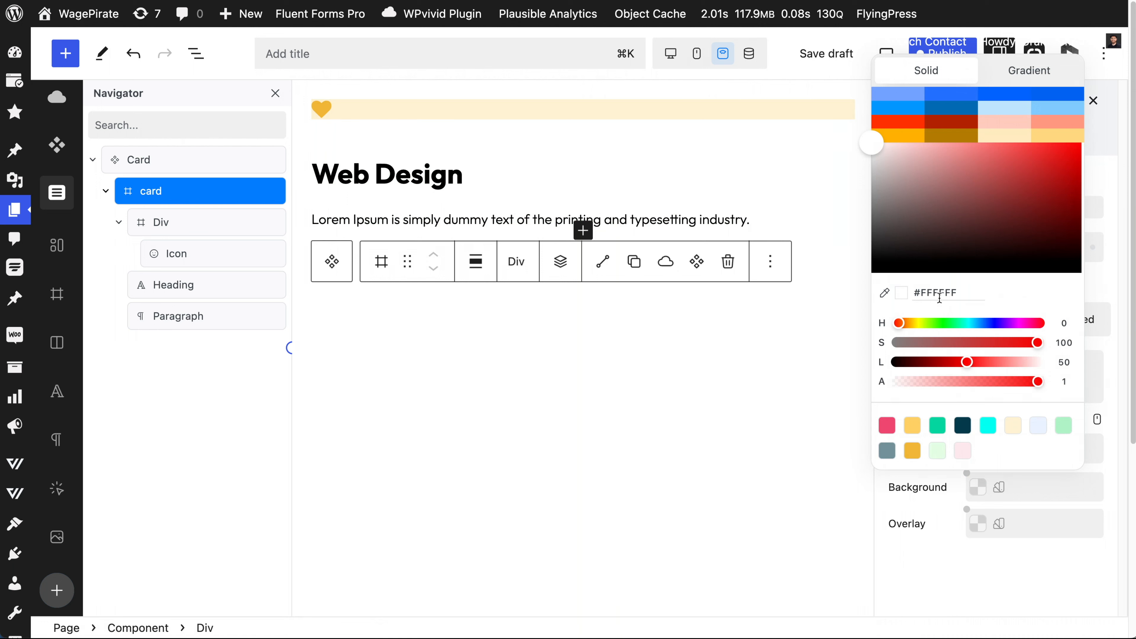
key("Escape")
Step: Add an outer shadow to the card div with the pale blue colour var(--cc-color-7) and a 1 rem blur
left_click(912, 390)
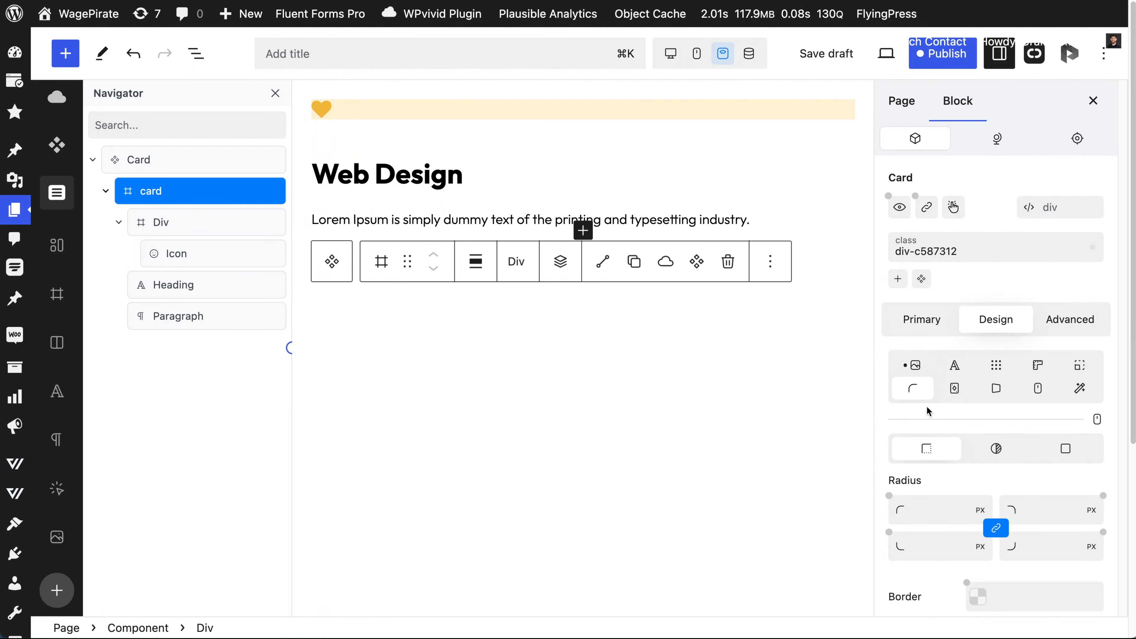
left_click(997, 449)
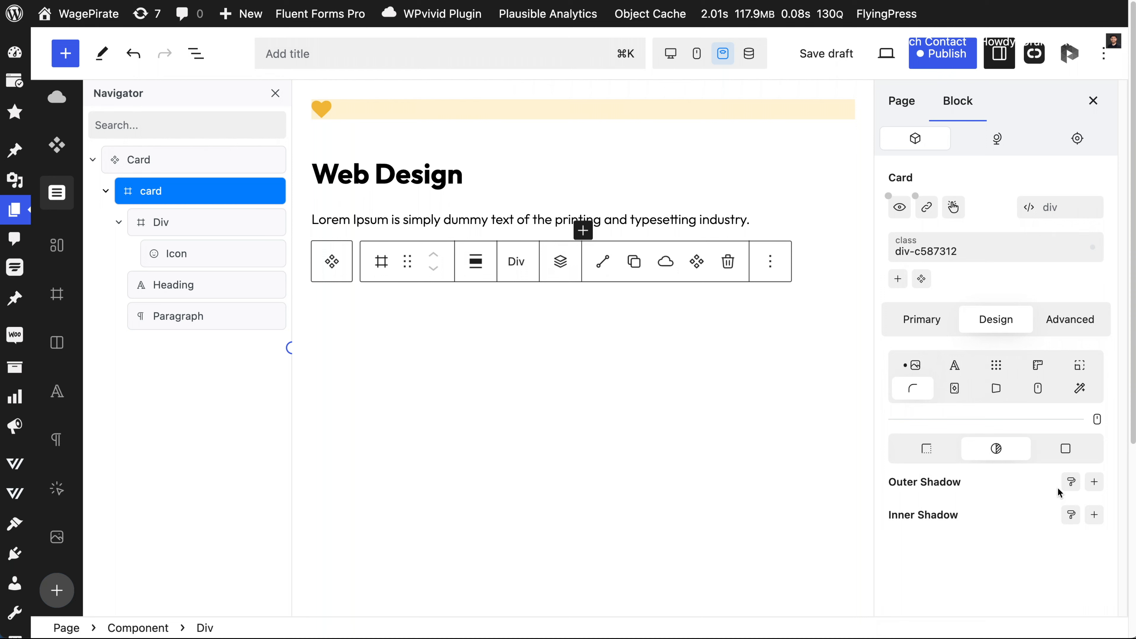
left_click(1094, 481)
scroll(978, 479, "down", 2)
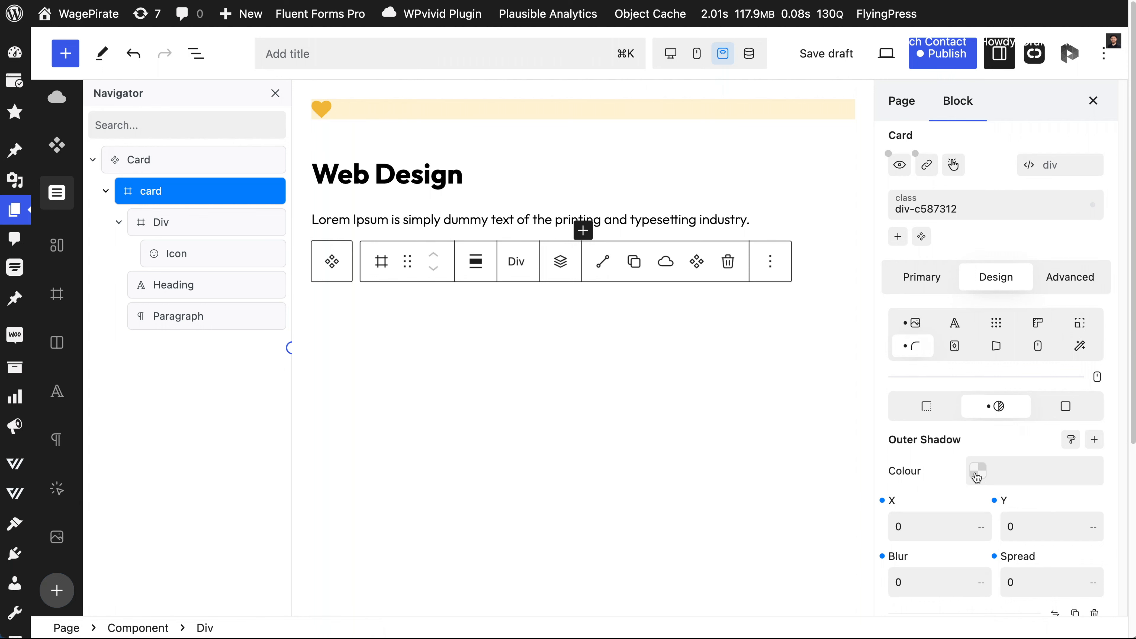
left_click(977, 474)
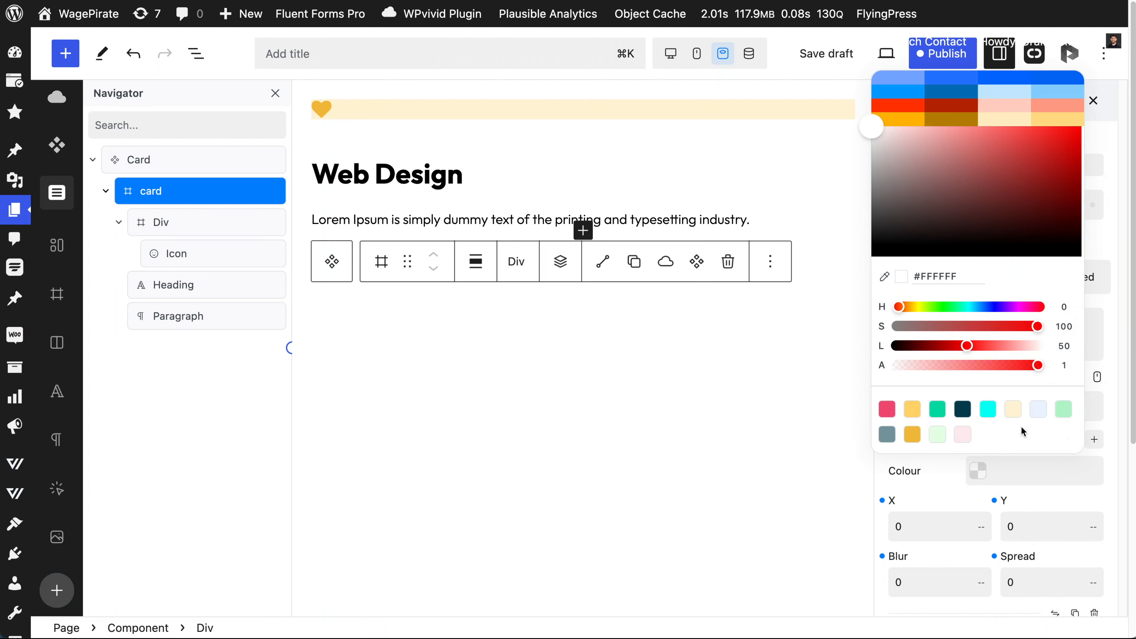
left_click(1040, 415)
left_click(919, 582)
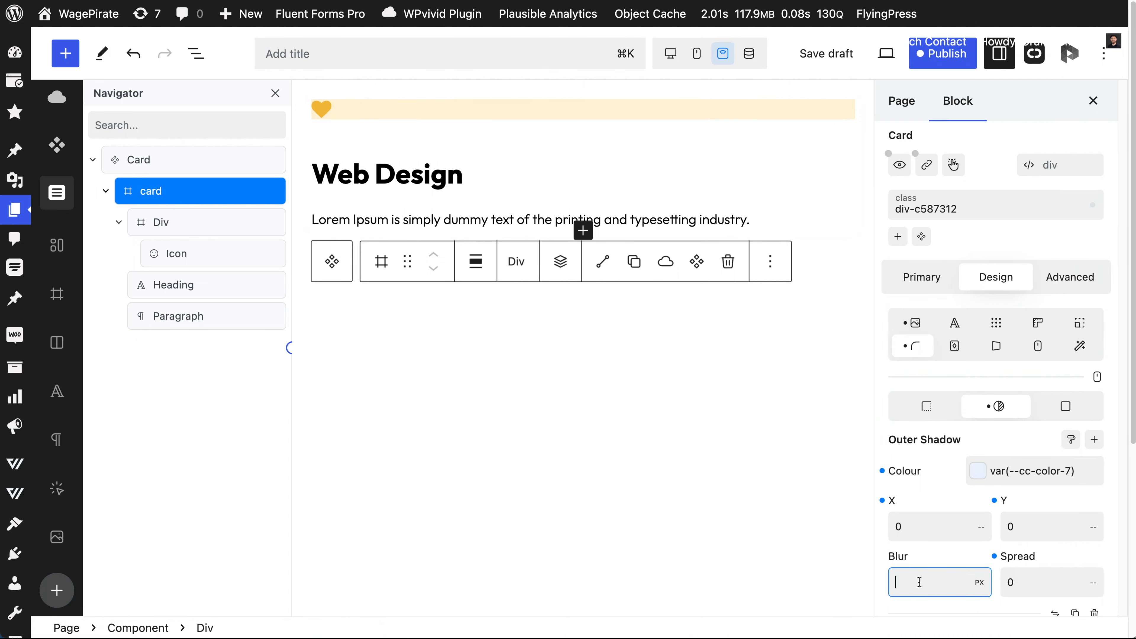
type("1rem")
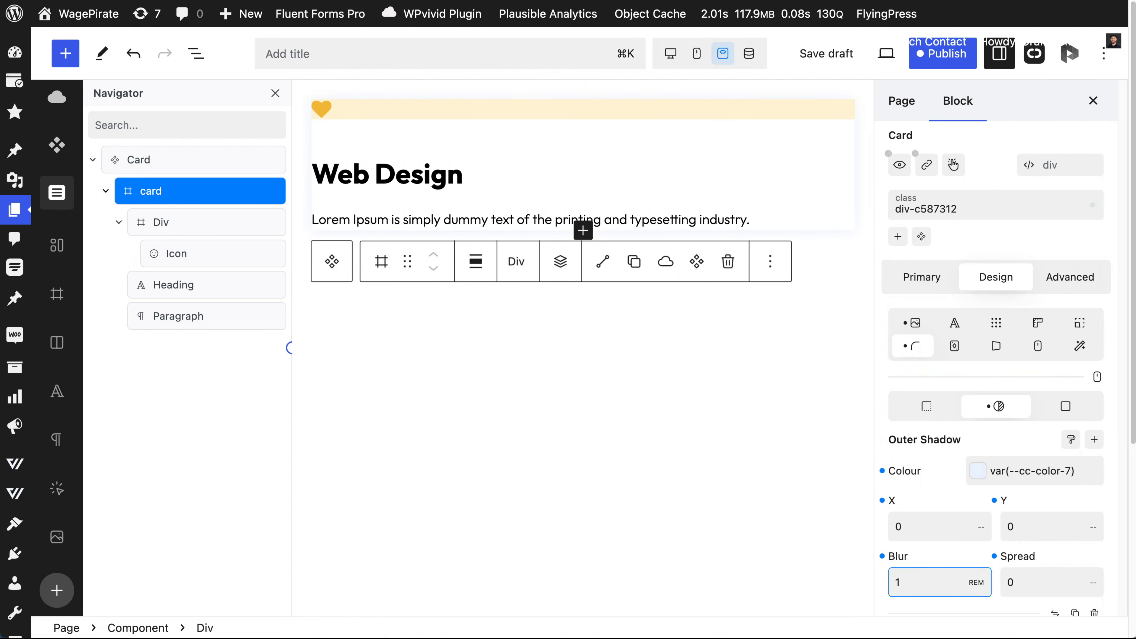
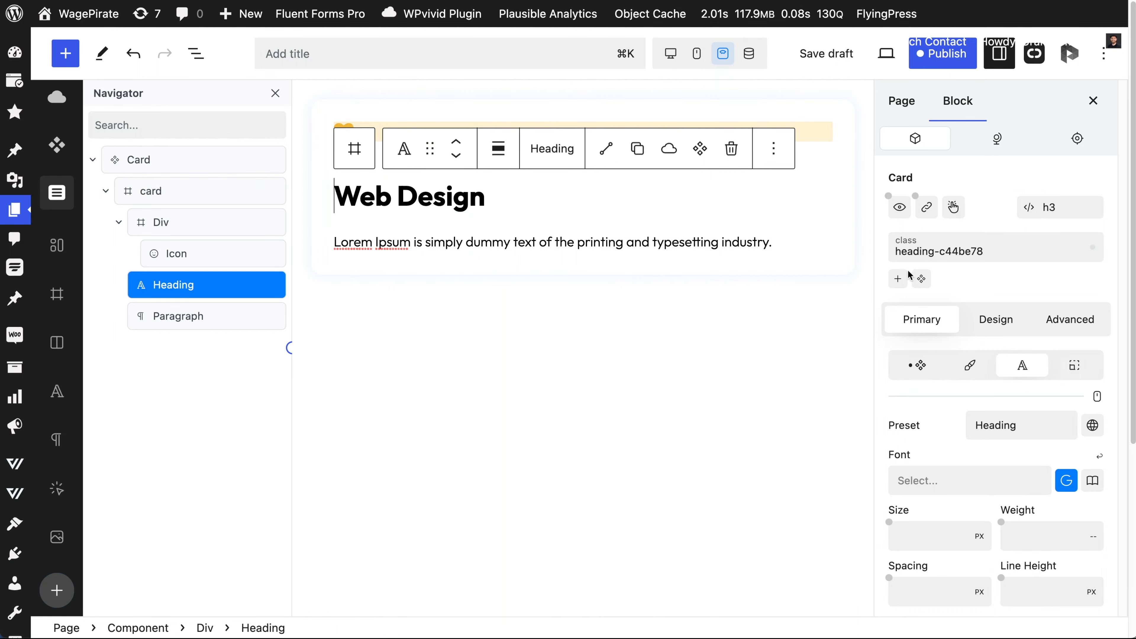
Step: Assign the existing global class h4 to the card's Web Design heading
left_click(897, 279)
type("h")
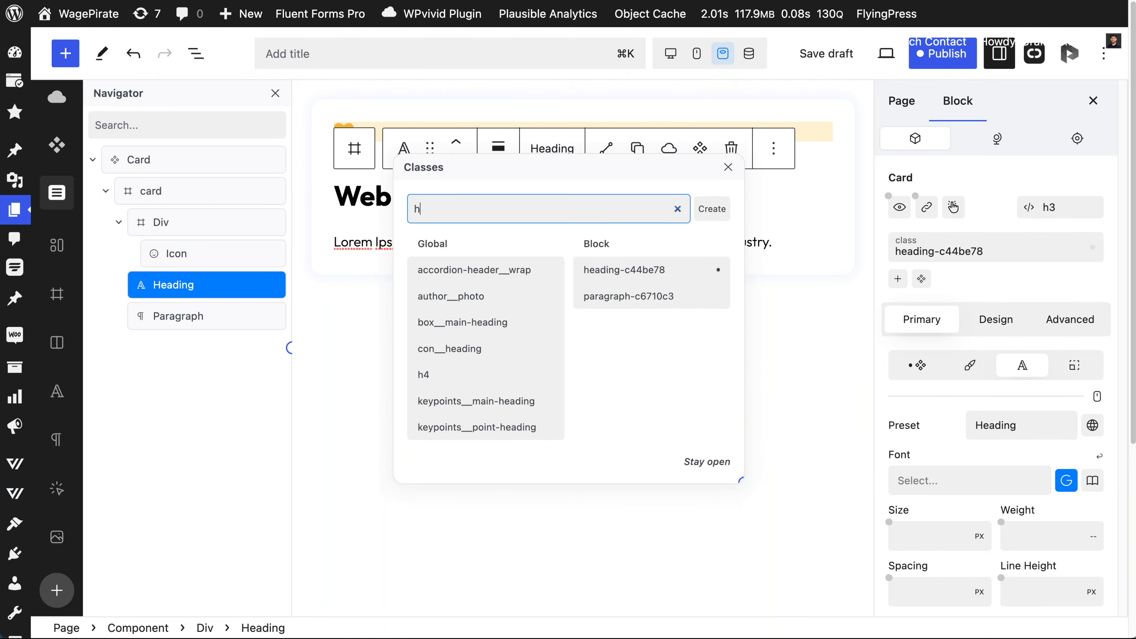
type("4")
left_click(445, 273)
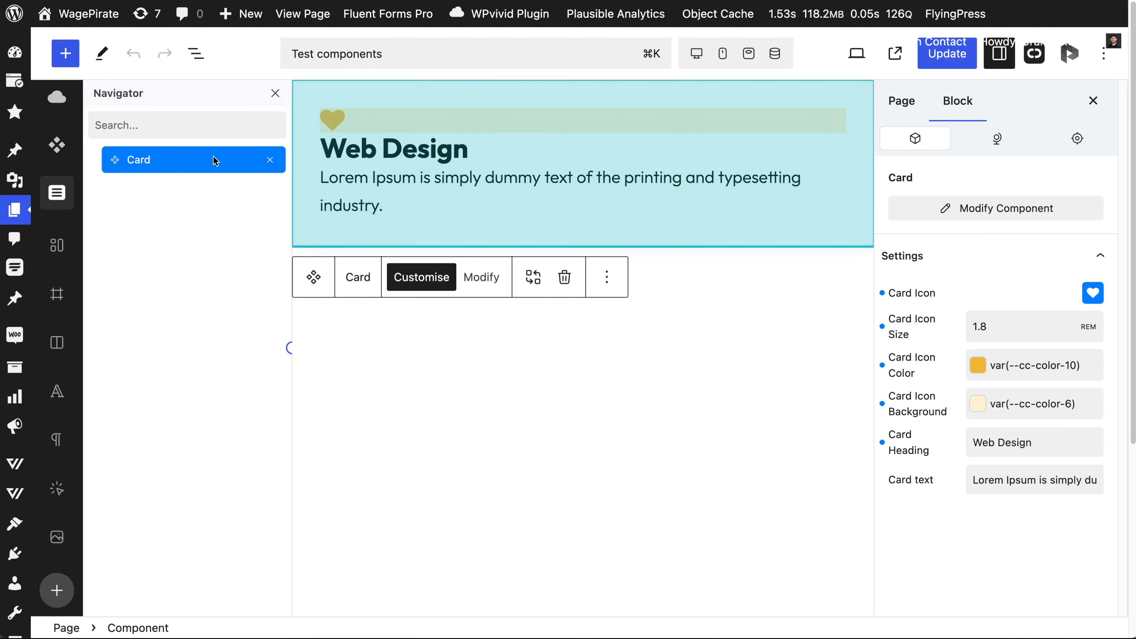
Step: Open the Card component for modification and give the inner card div a flex layout with vertical direction
left_click(487, 277)
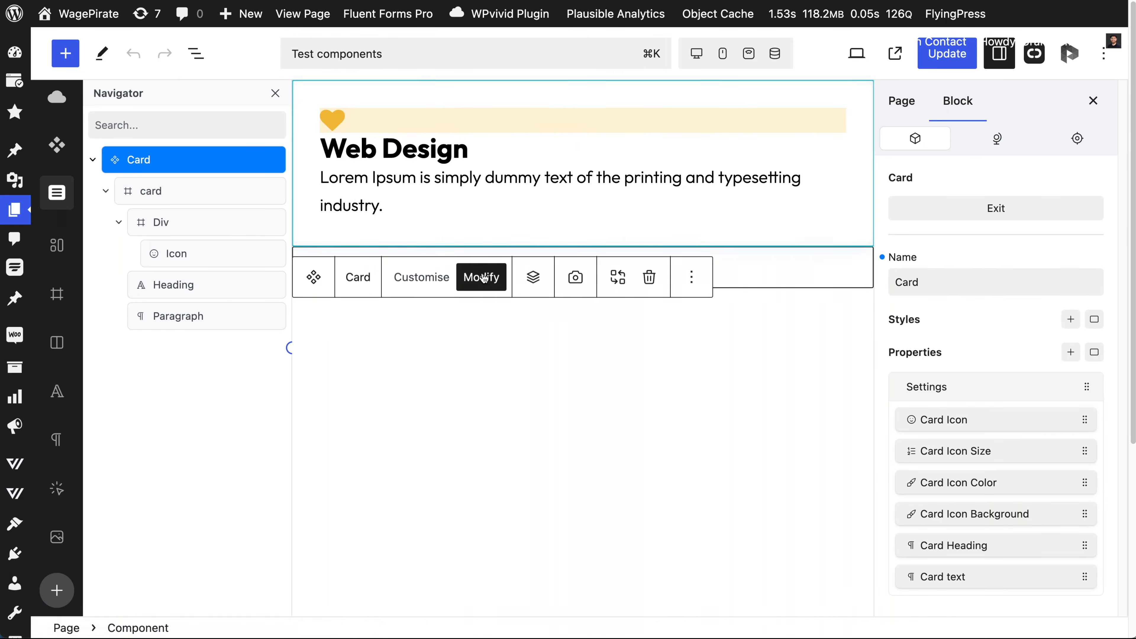
left_click(121, 223)
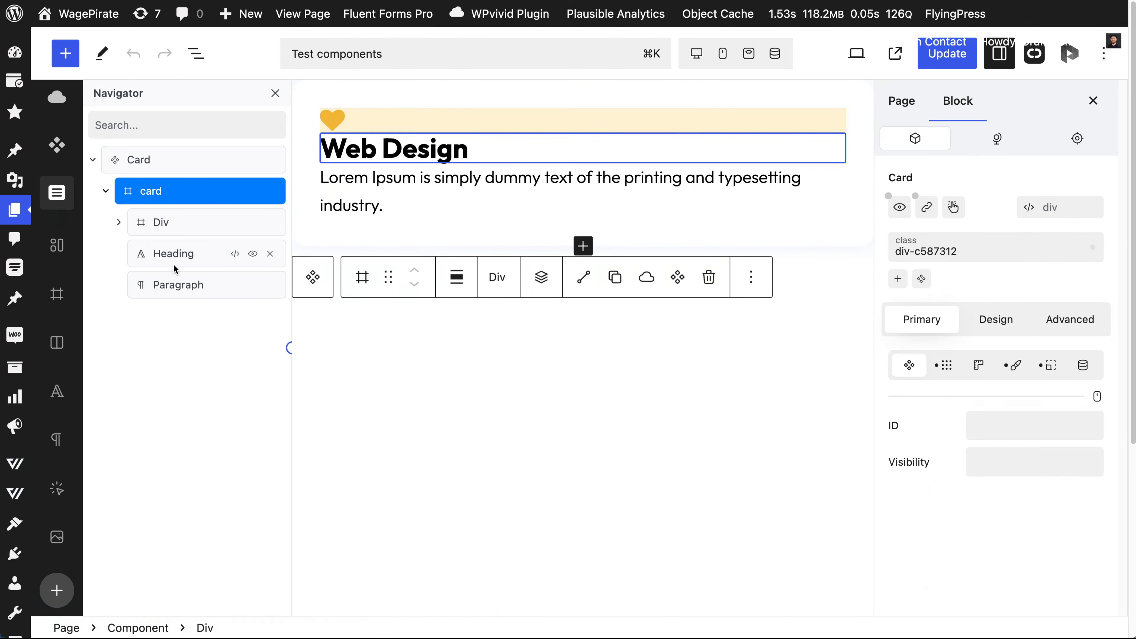
left_click(1002, 320)
left_click(1004, 369)
scroll(917, 355, "down", 3)
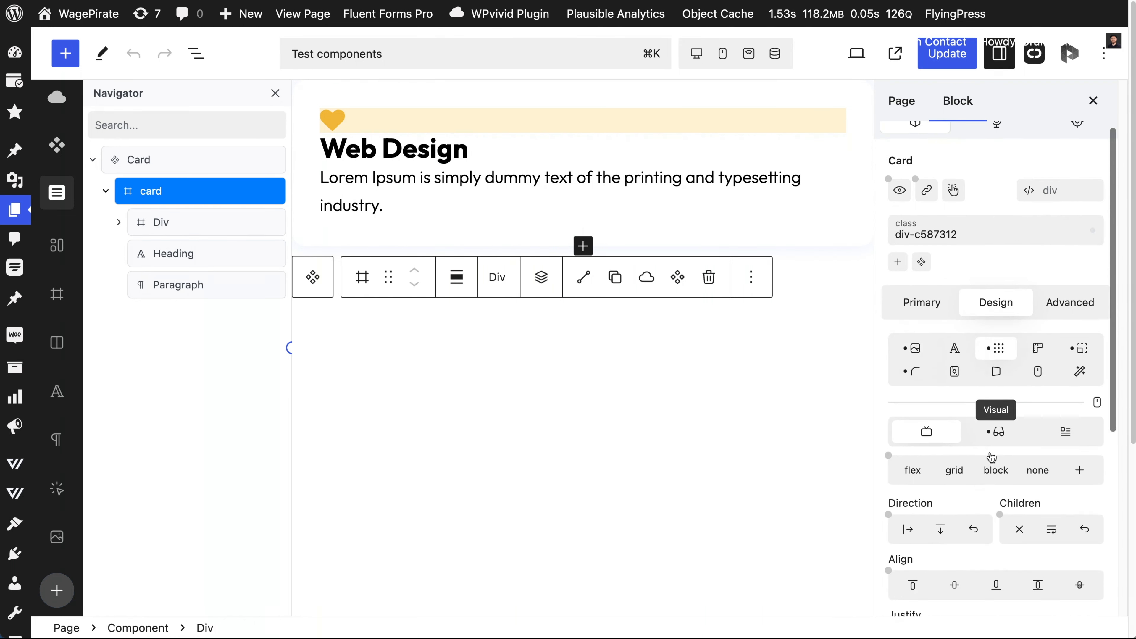
left_click(916, 353)
left_click(943, 411)
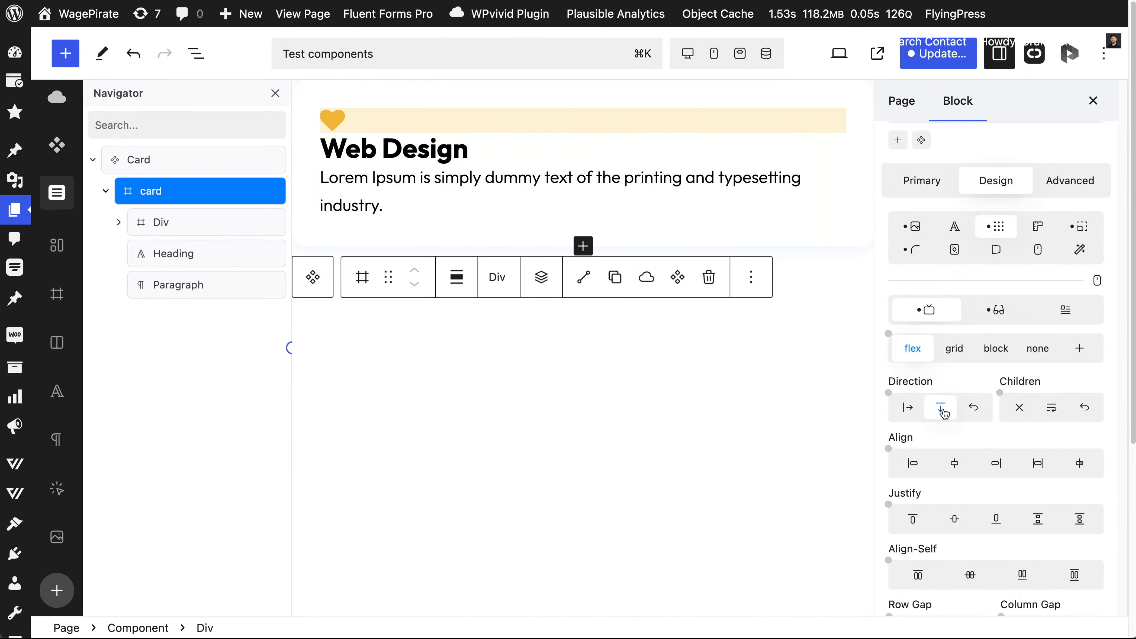
Step: Set the card div's row gap to 0.5 rem
scroll(944, 413, "down", 4)
left_click(931, 469)
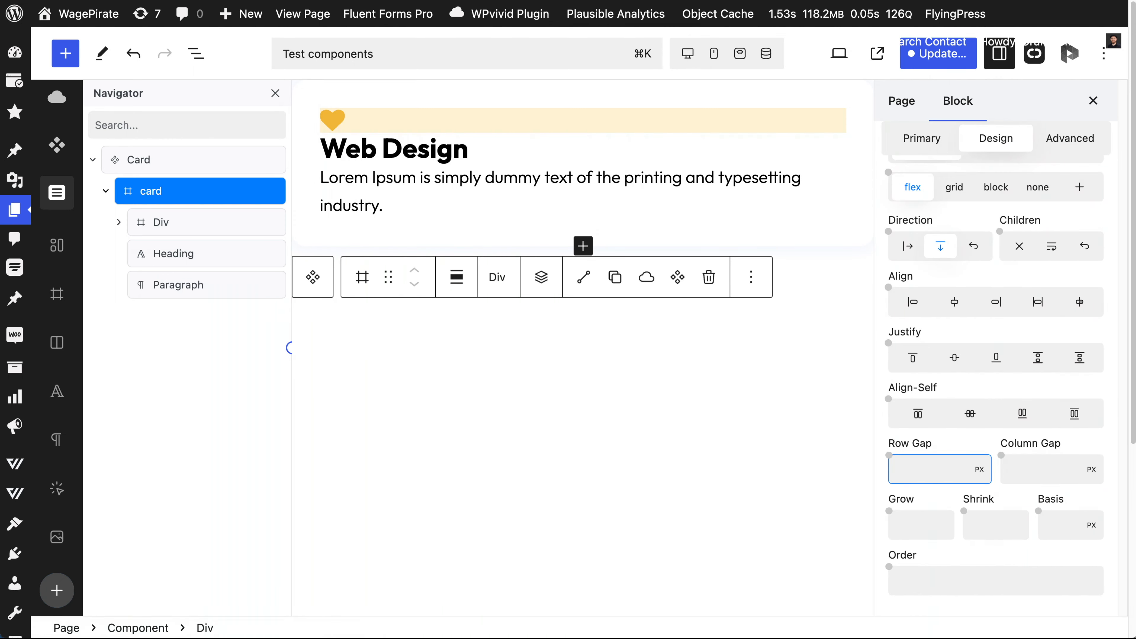
type("1")
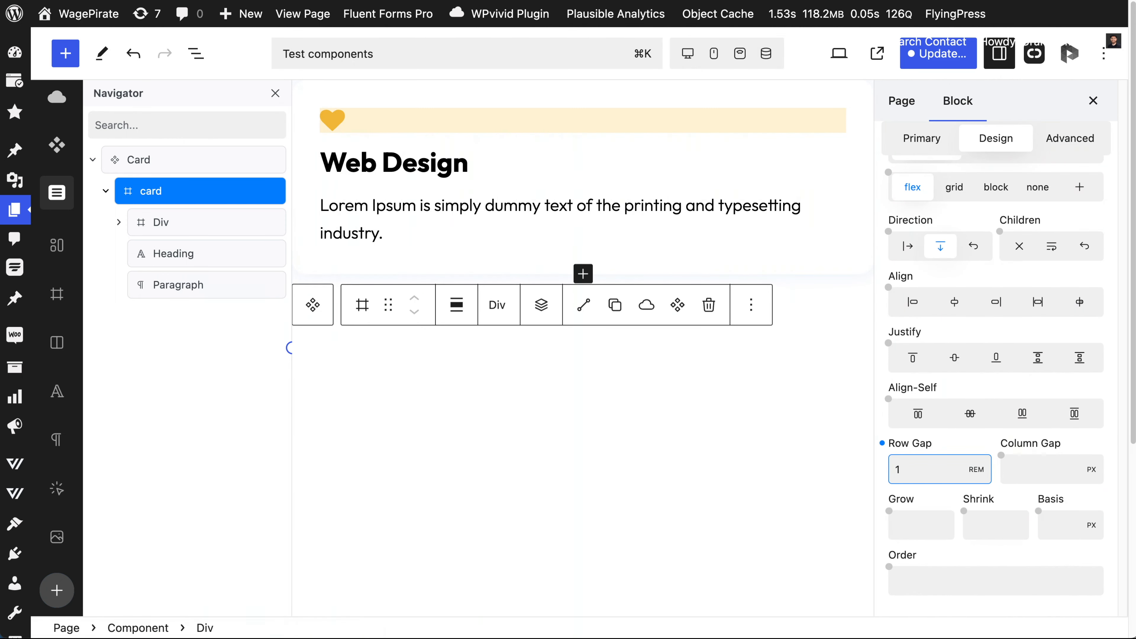
type("0.5")
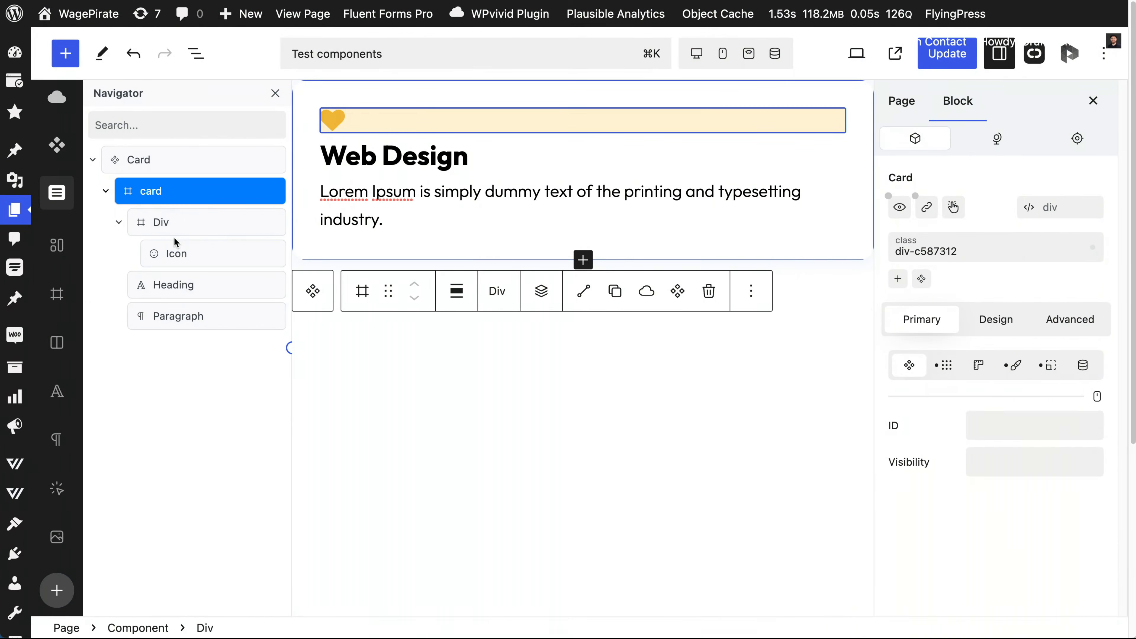
Step: Add a style to the Card component and name it "Style 1 - Centered"
left_click(177, 162)
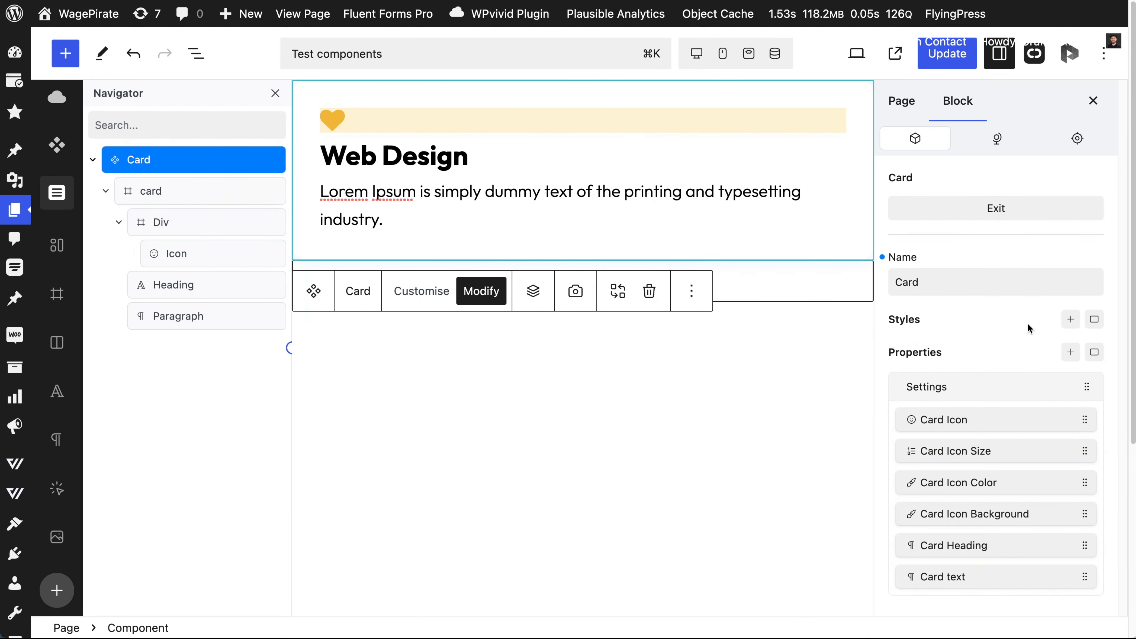
left_click(1071, 319)
left_click(1036, 358)
type("- Centered")
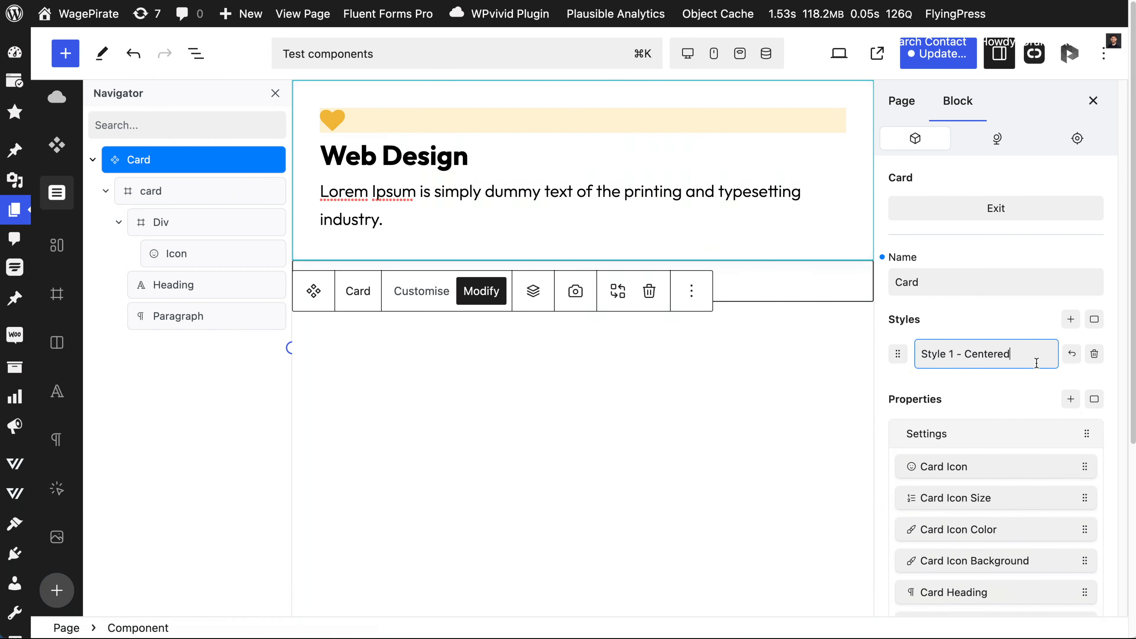
Step: Add a second style to the Card component named "Style 2 - Left aligned"
left_click(1071, 319)
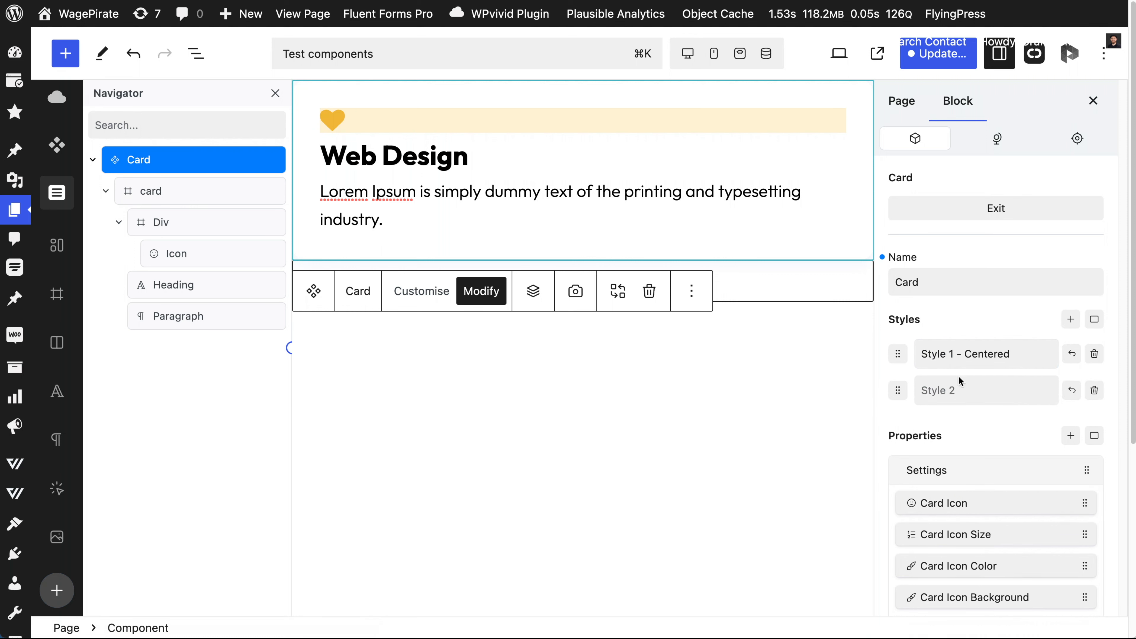
left_click(952, 387)
type("Style 1 - Centered")
key("super+z")
type("Style 2 - Left aligned")
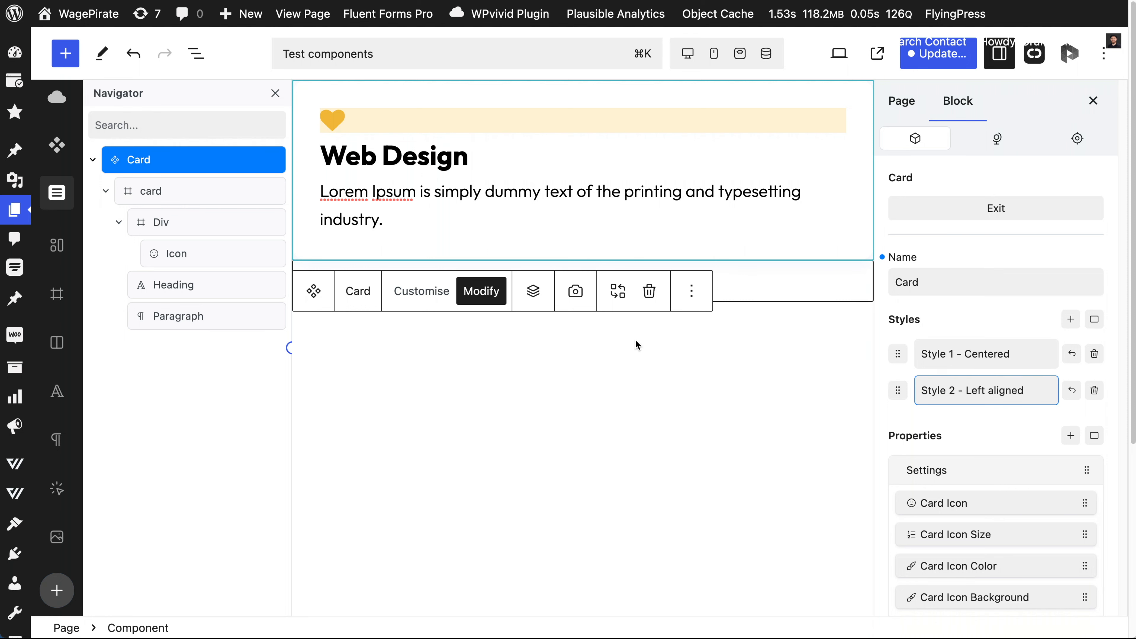
Step: Test the Card's style choices by switching between Style 2 - Left aligned and Style 1 - Centered, ending on Style 1 - Centered
left_click(219, 454)
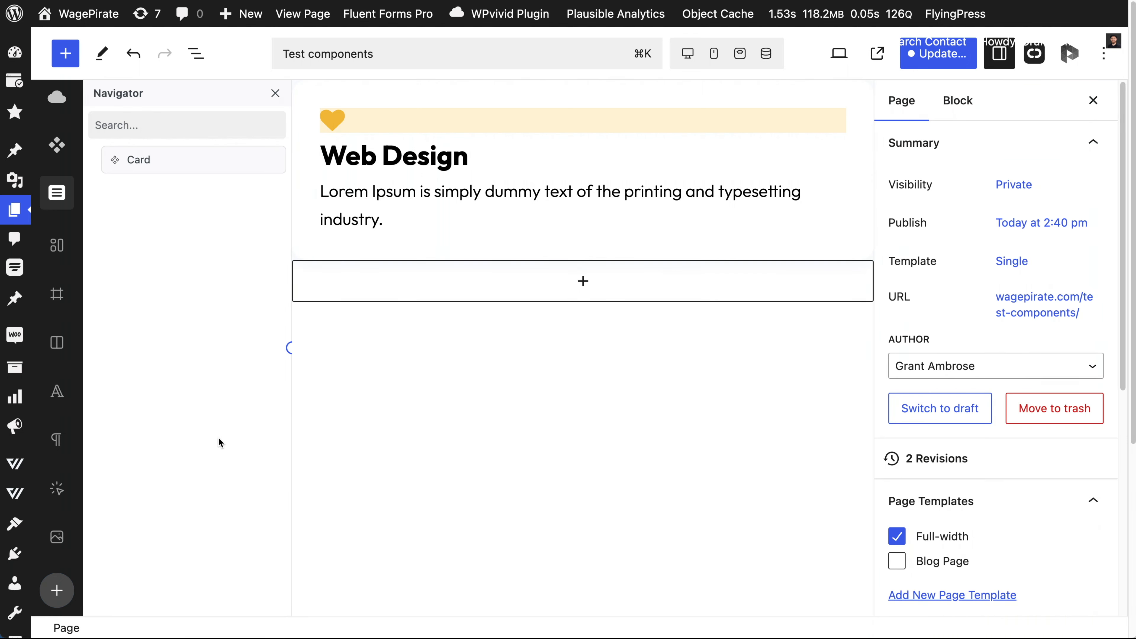
left_click(216, 160)
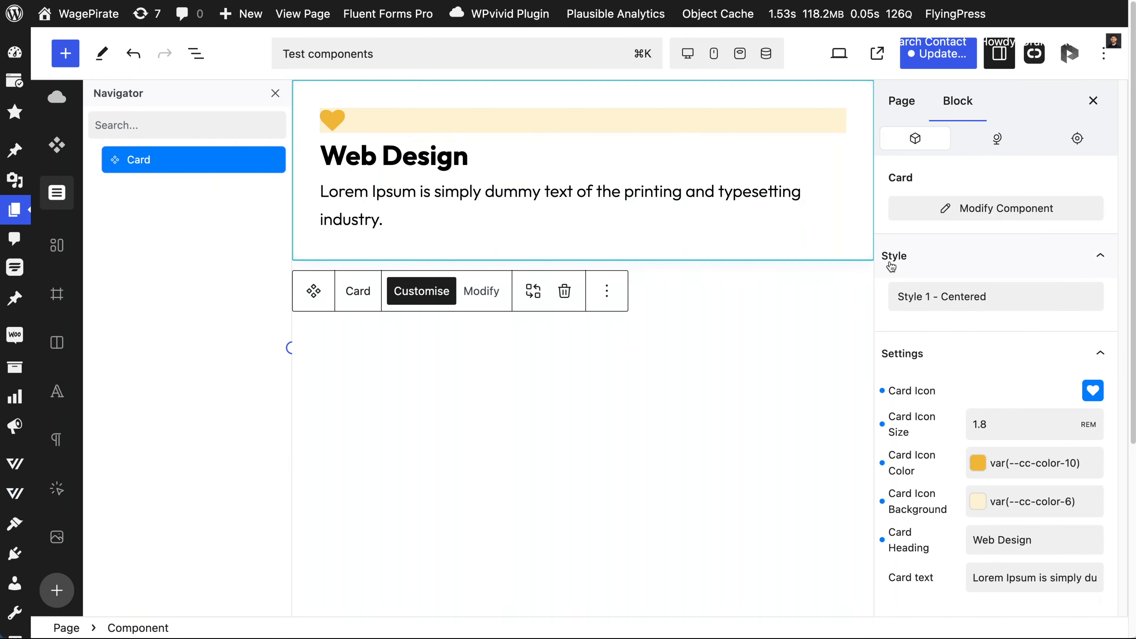
left_click(934, 297)
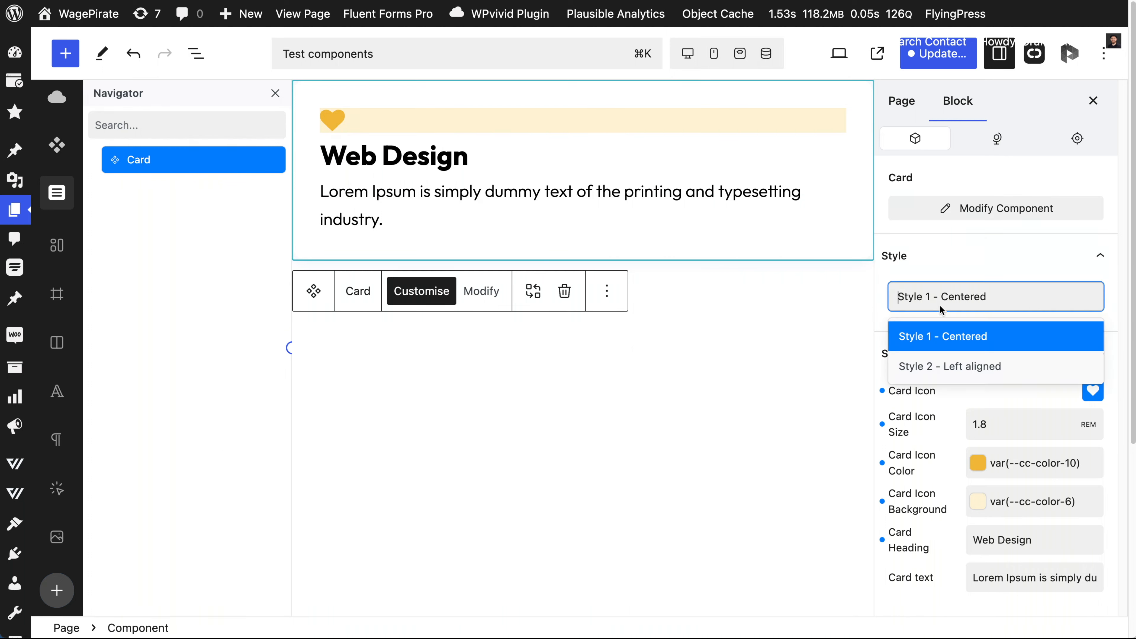
left_click(946, 366)
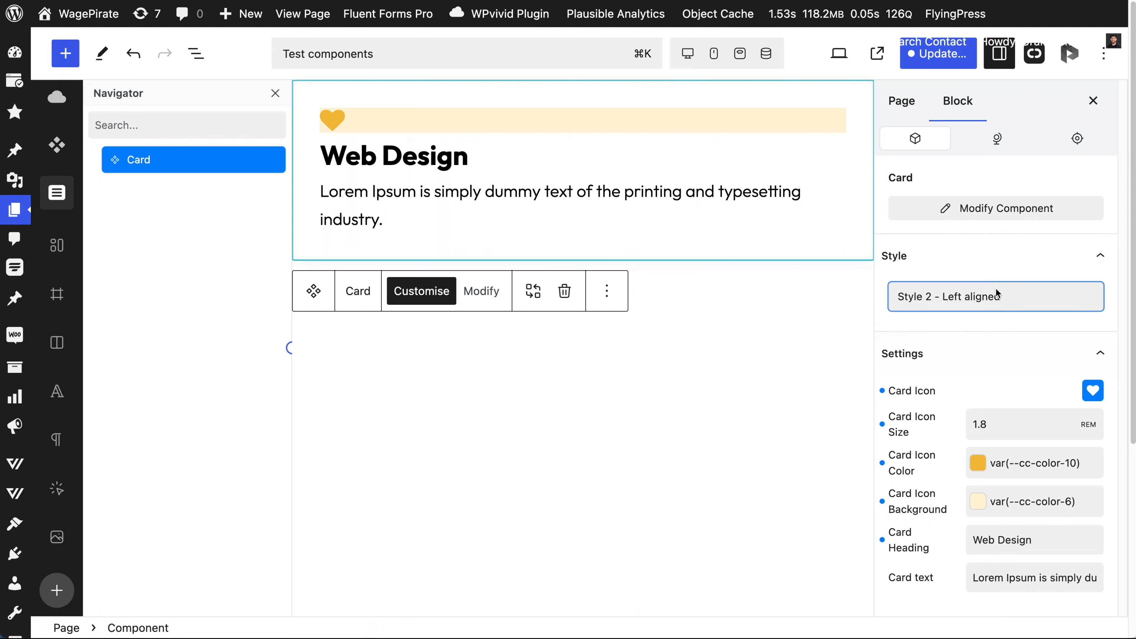
left_click(927, 296)
left_click(914, 331)
left_click(989, 360)
left_click(981, 299)
left_click(987, 337)
left_click(975, 298)
left_click(976, 298)
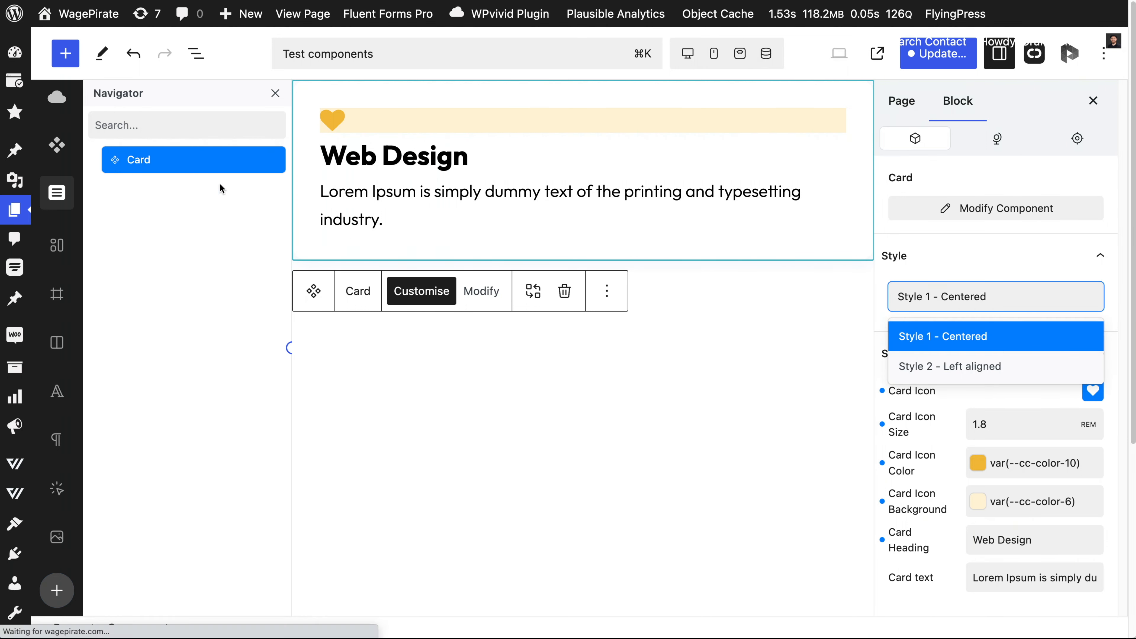
left_click(192, 166)
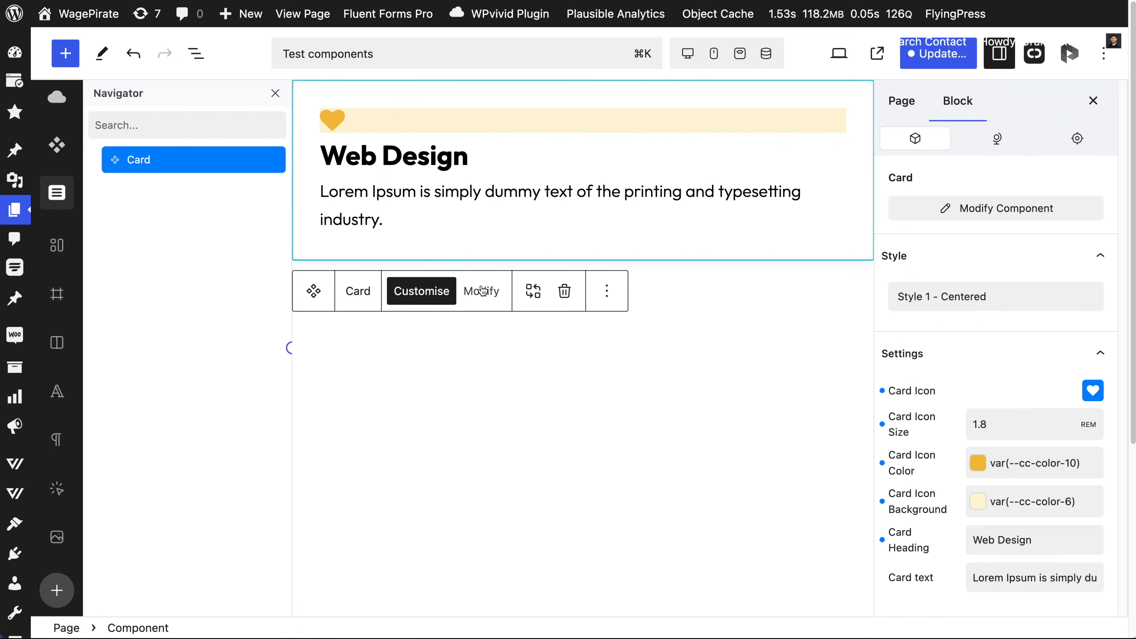
Step: In the Card component's Style 1 - Centered, set the card div to flex with column direction and center alignment
left_click(482, 292)
left_click(181, 197)
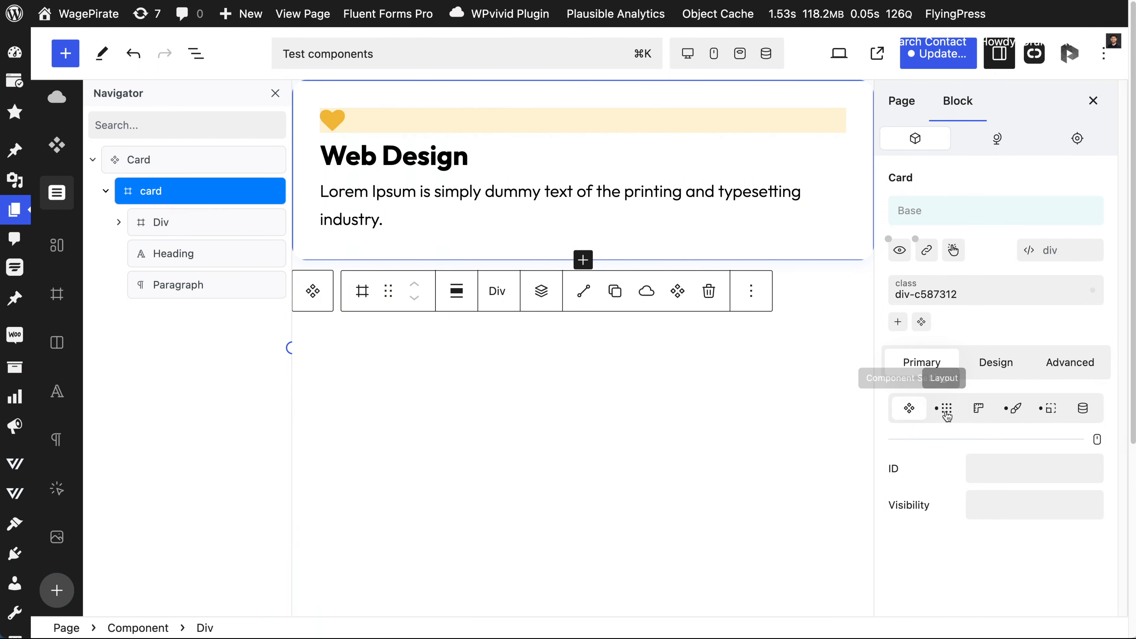
left_click(1000, 364)
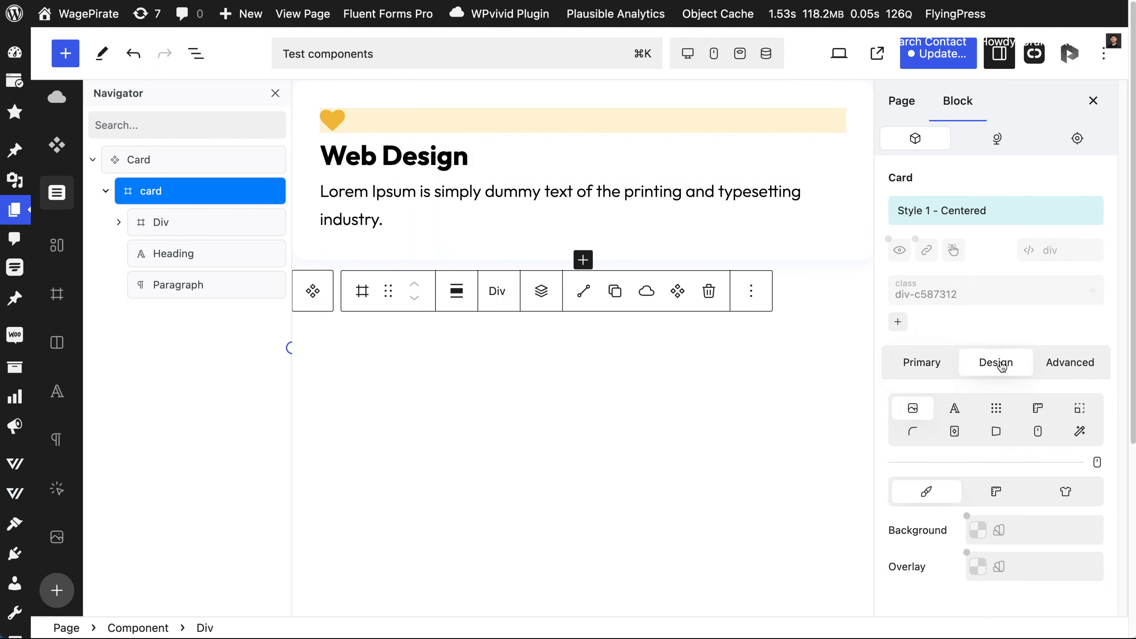
left_click(981, 221)
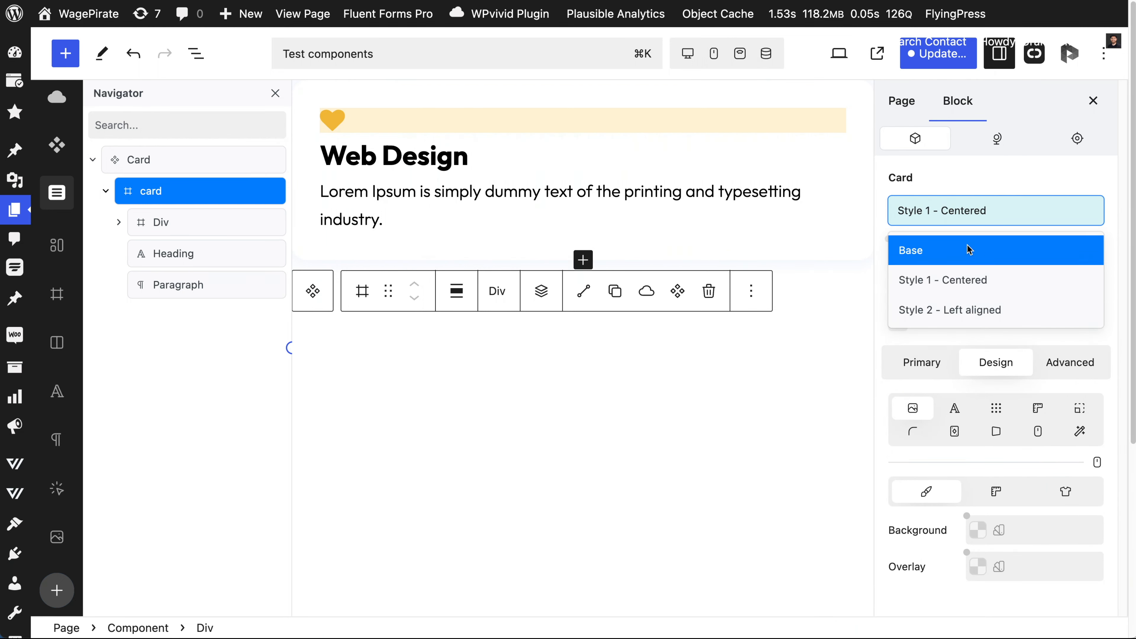
left_click(947, 281)
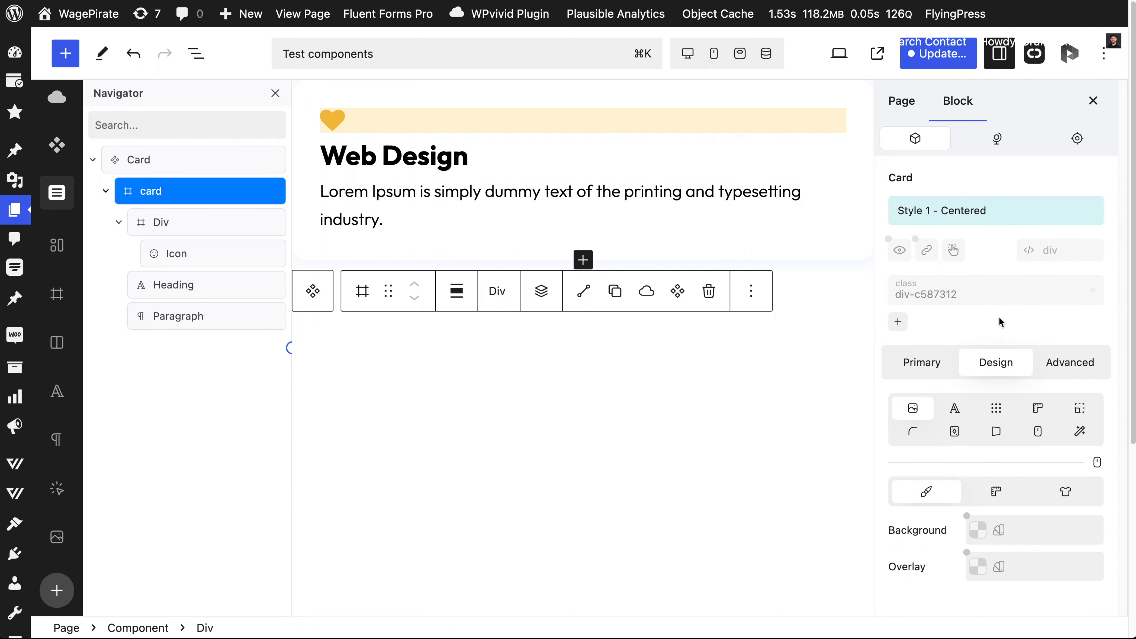
left_click(996, 408)
scroll(987, 469, "down", 3)
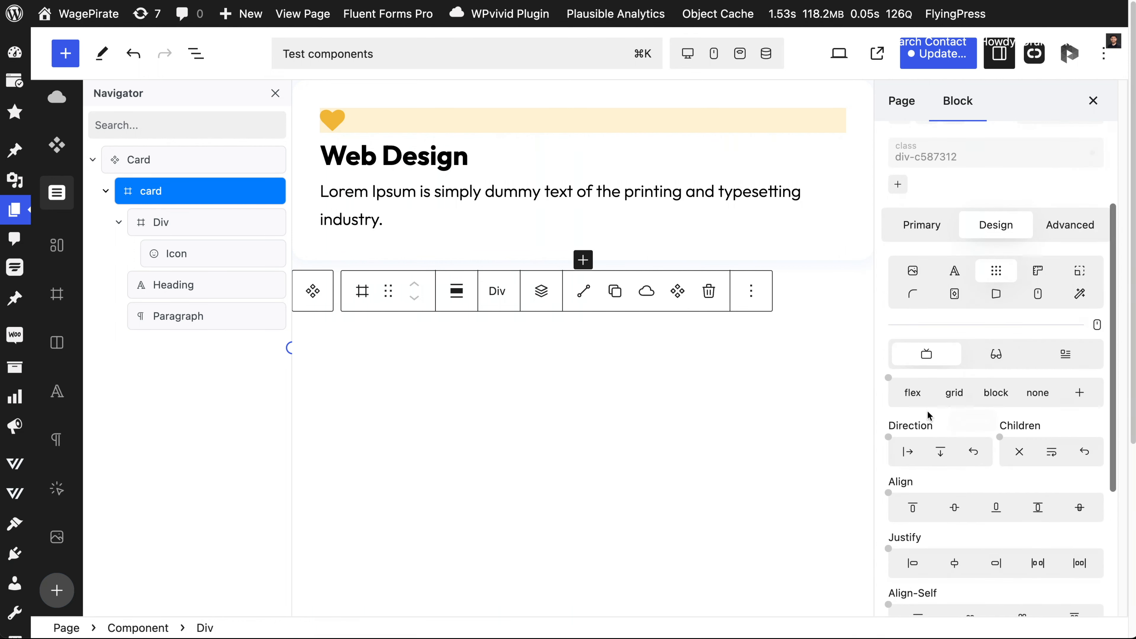
left_click(912, 393)
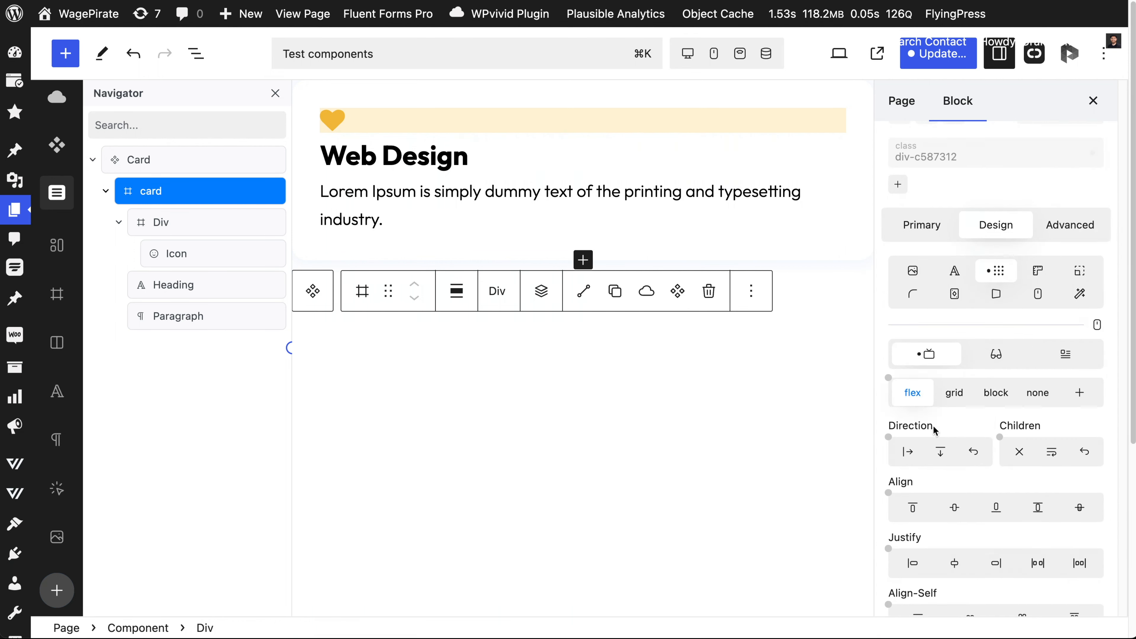
left_click(940, 452)
left_click(955, 507)
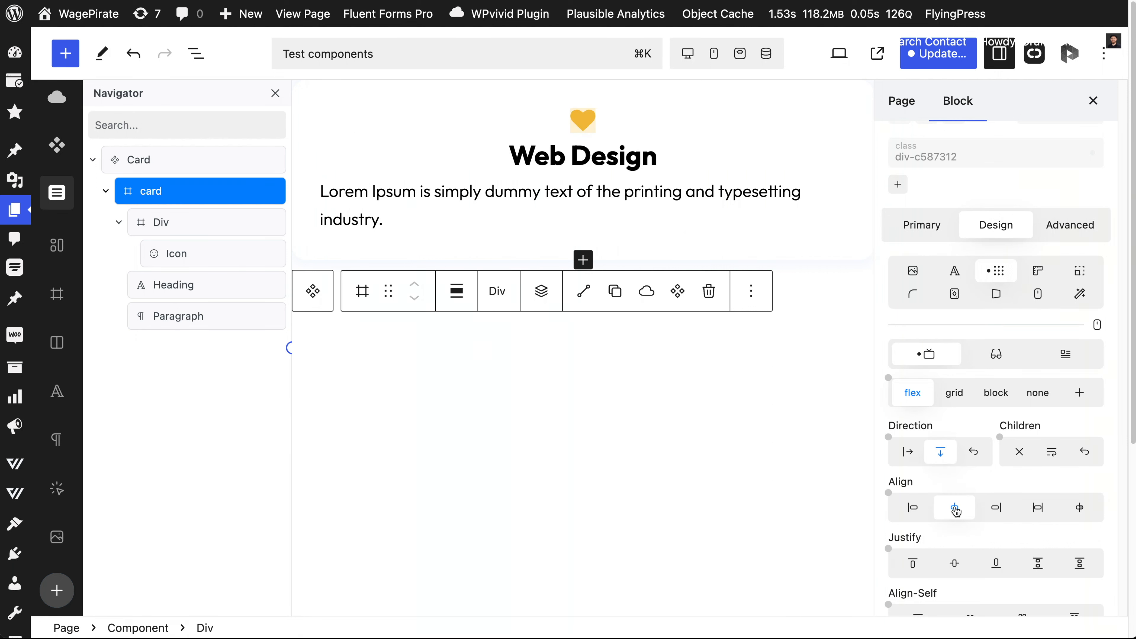
Step: Center the text alignment of the card div in Style 1 - Centered
left_click(952, 272)
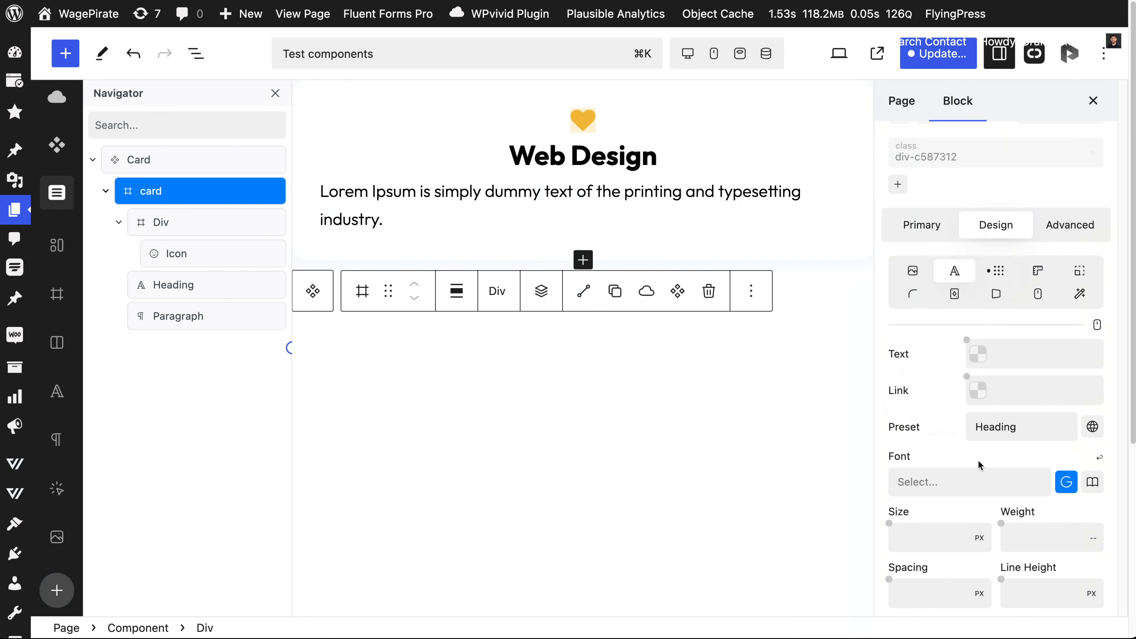
scroll(980, 466, "down", 1)
scroll(978, 466, "down", 3)
left_click(976, 500)
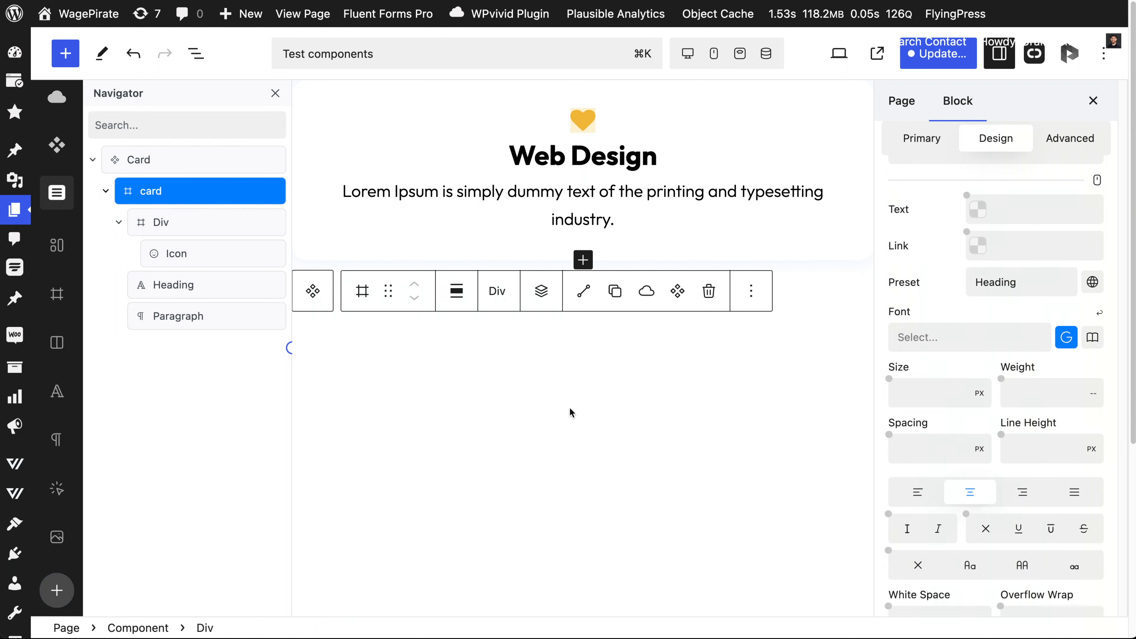
Step: Set the Icon block's padding to 0.8 em on all sides in Style 1 - Centered
left_click(193, 255)
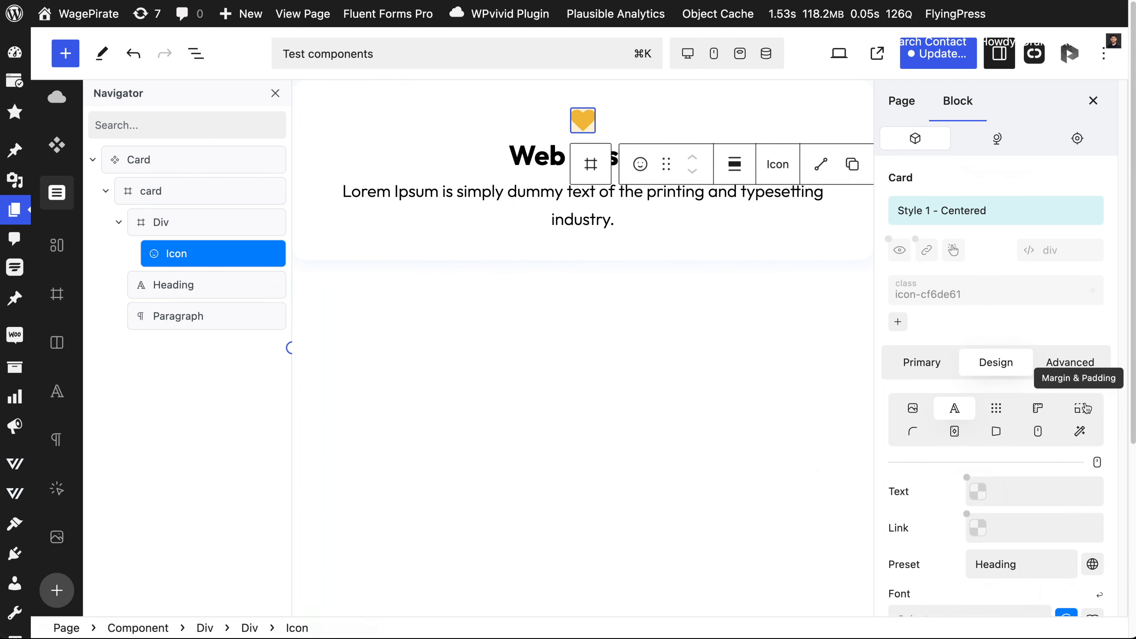
left_click(1079, 405)
left_click(934, 544)
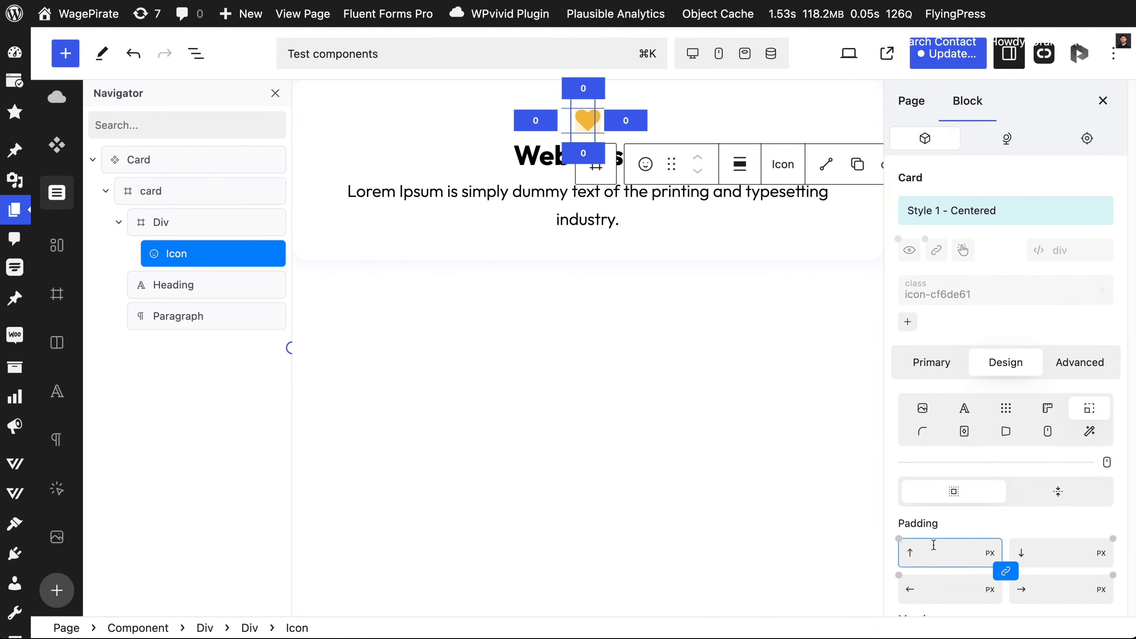
type("0.8")
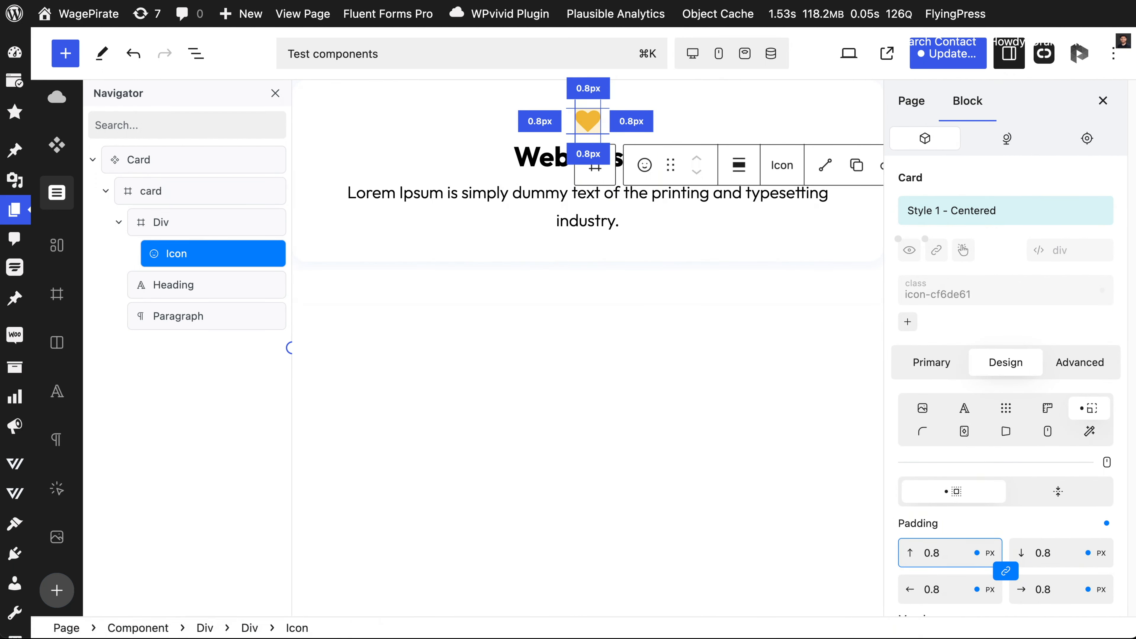
type("em")
Step: Round all corners of the div around the icon with a 0.7 rem radius
left_click(190, 224)
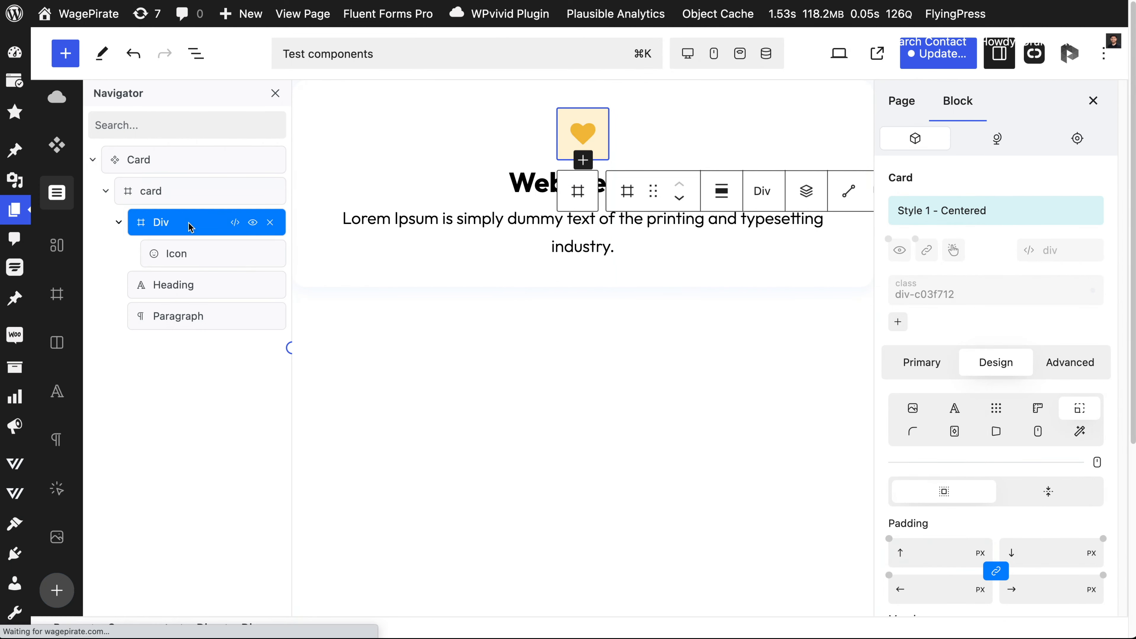
left_click(908, 435)
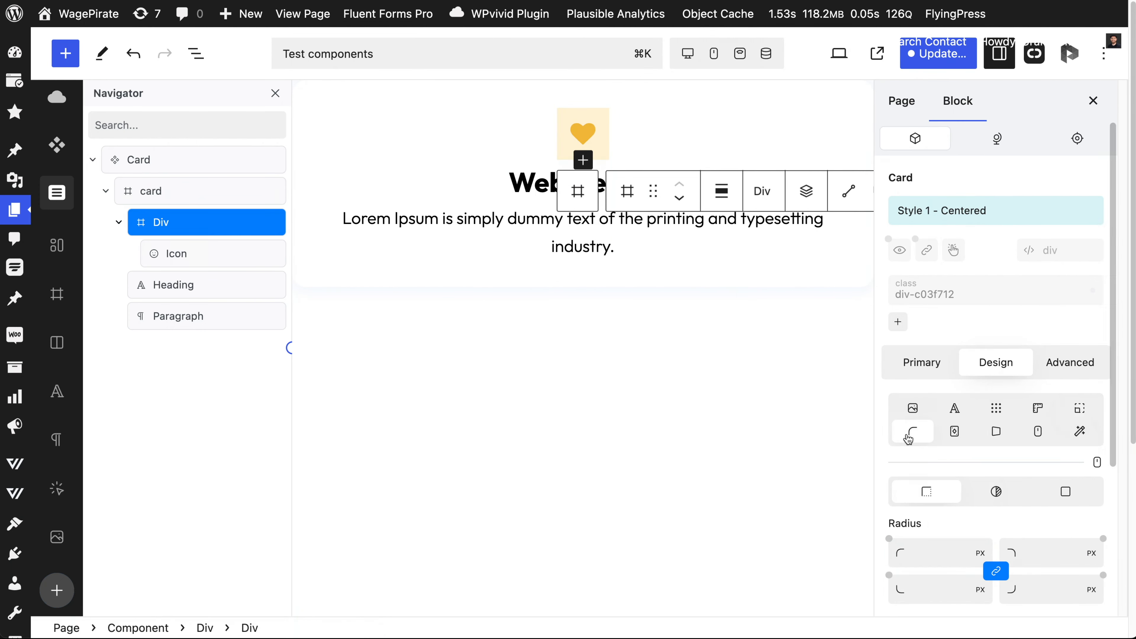
left_click(923, 551)
type("0.7rem")
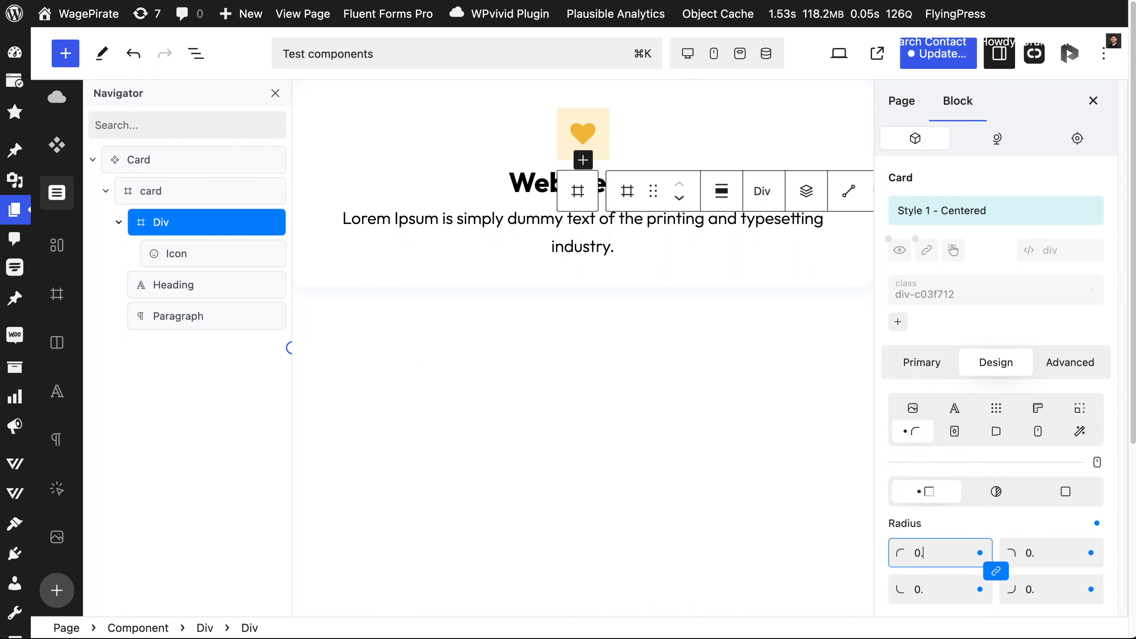
Step: Make the icon's div a flex column with centered align and justify
left_click(995, 408)
scroll(1000, 517, "down", 3)
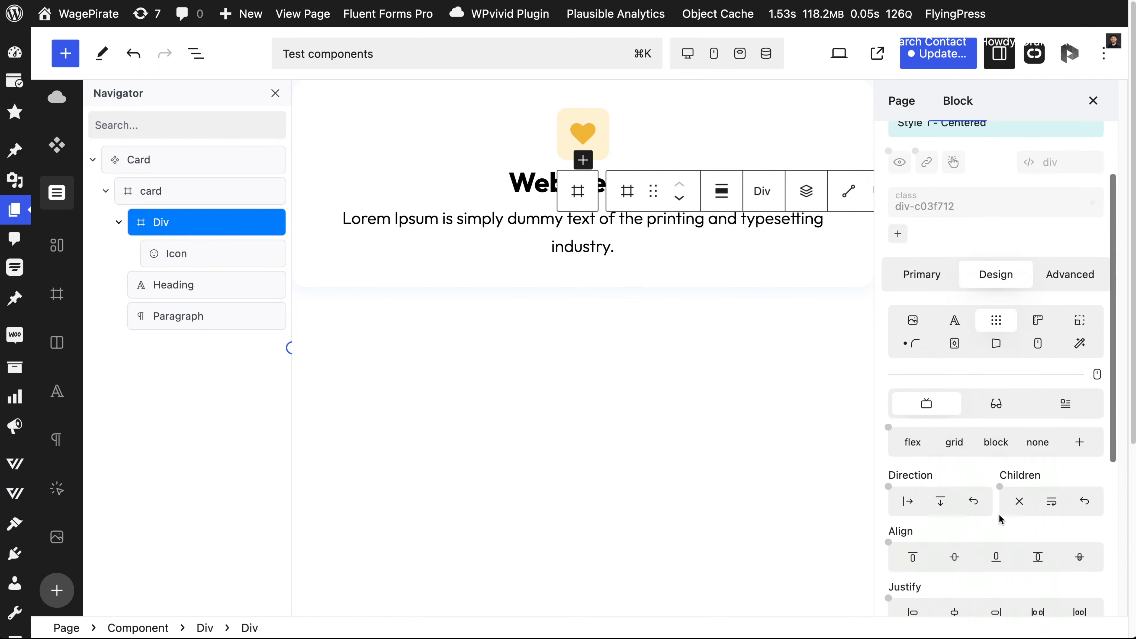
left_click(905, 417)
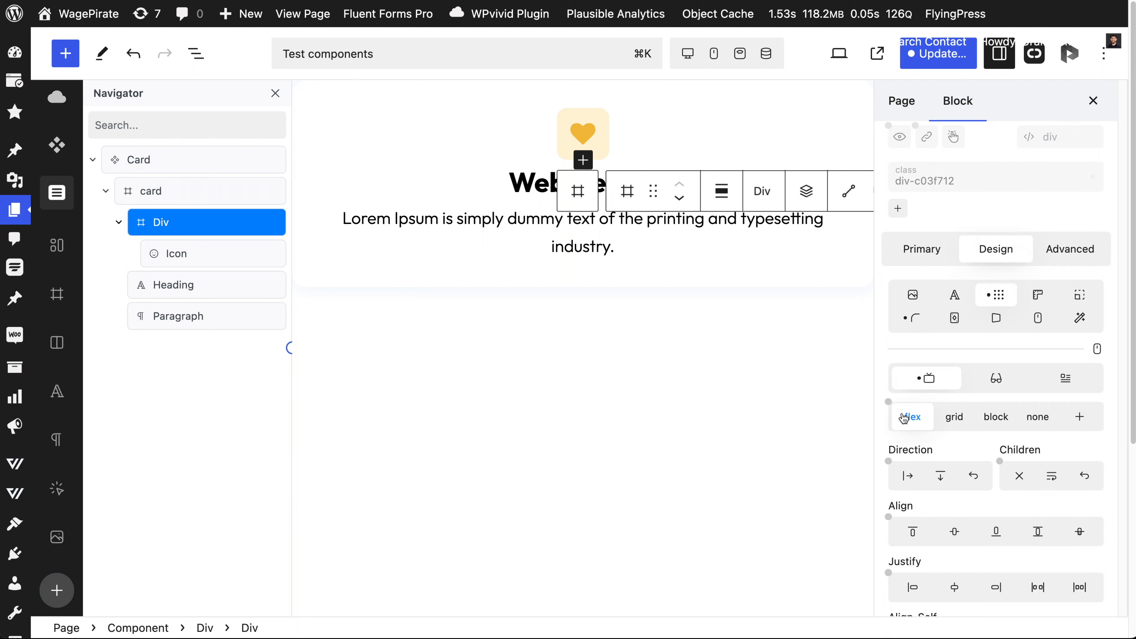
left_click(940, 476)
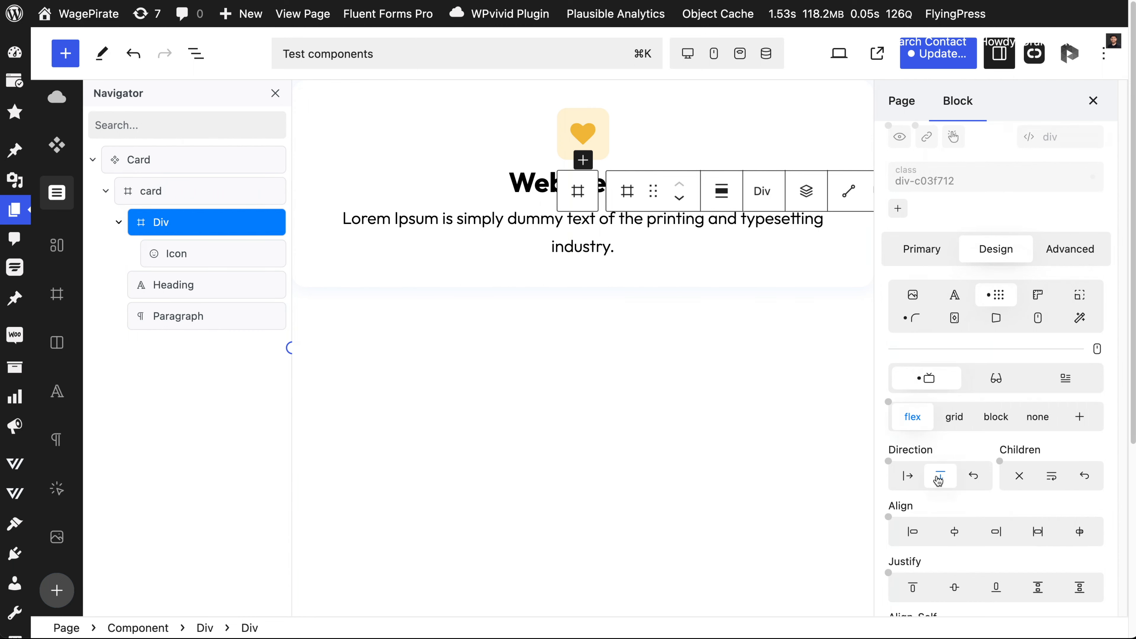
left_click(954, 531)
left_click(955, 588)
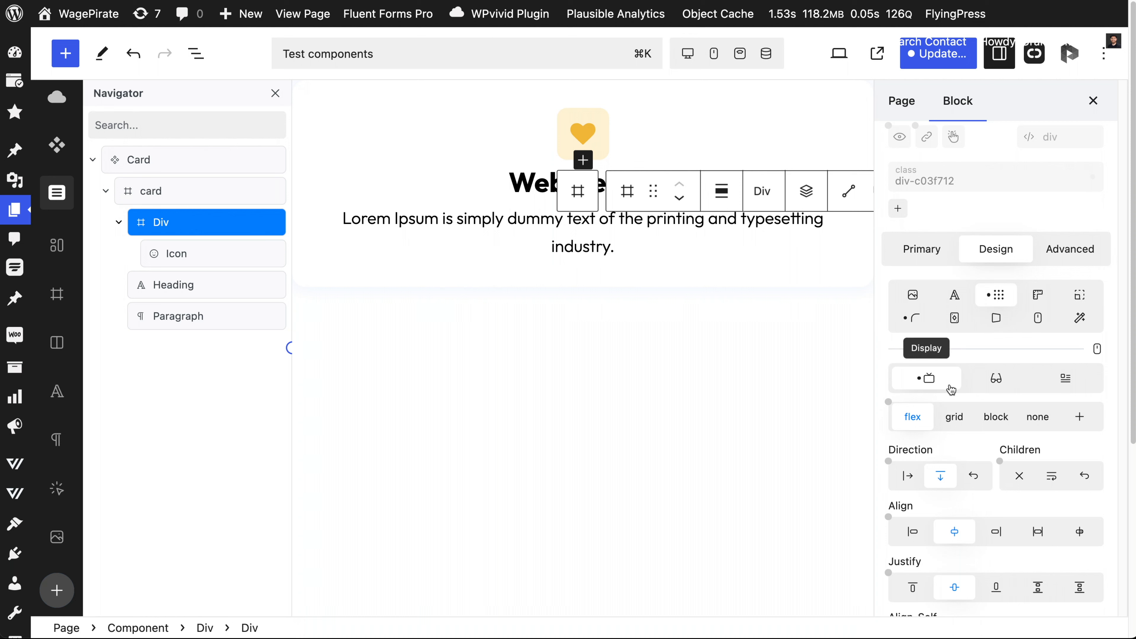
Step: Set the icon div's aspect ratio to 1/1
left_click(1040, 296)
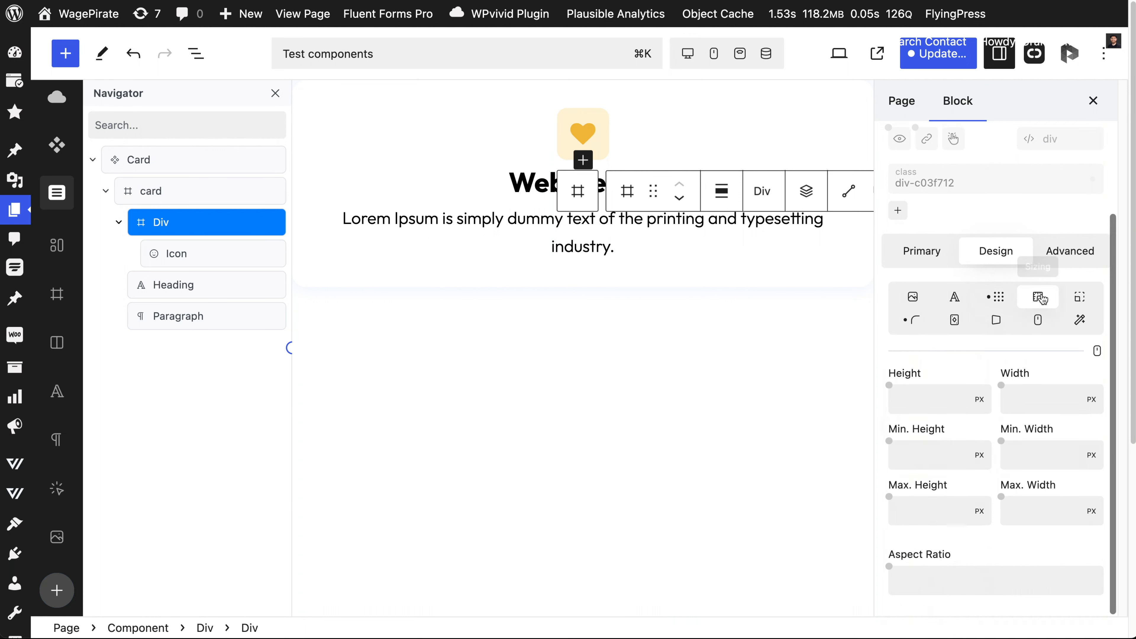
left_click(978, 581)
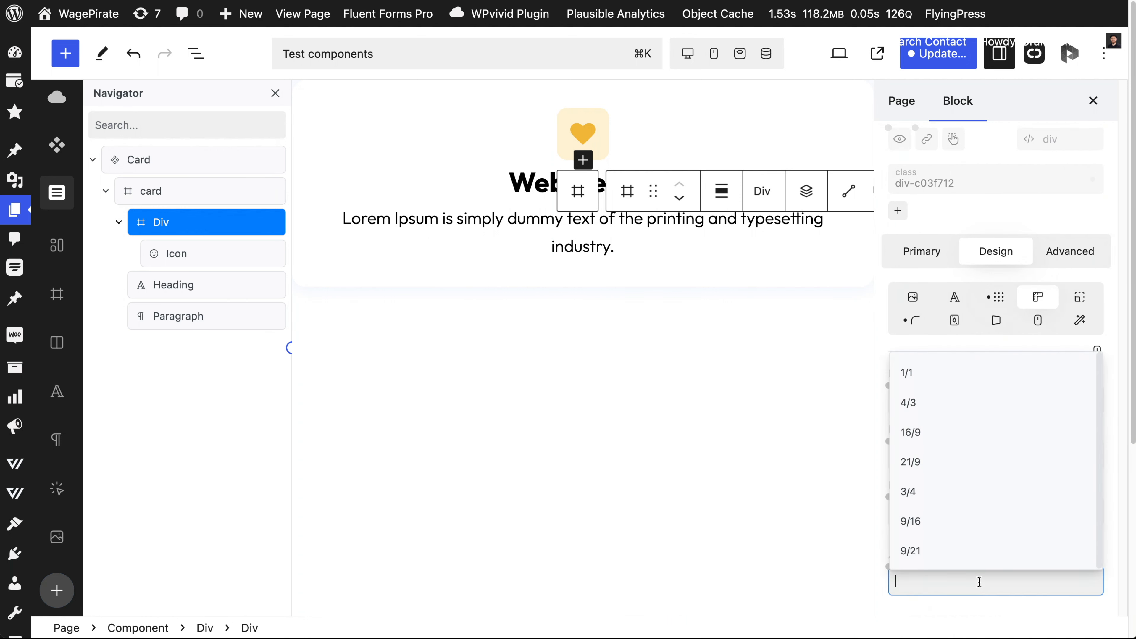
left_click(921, 376)
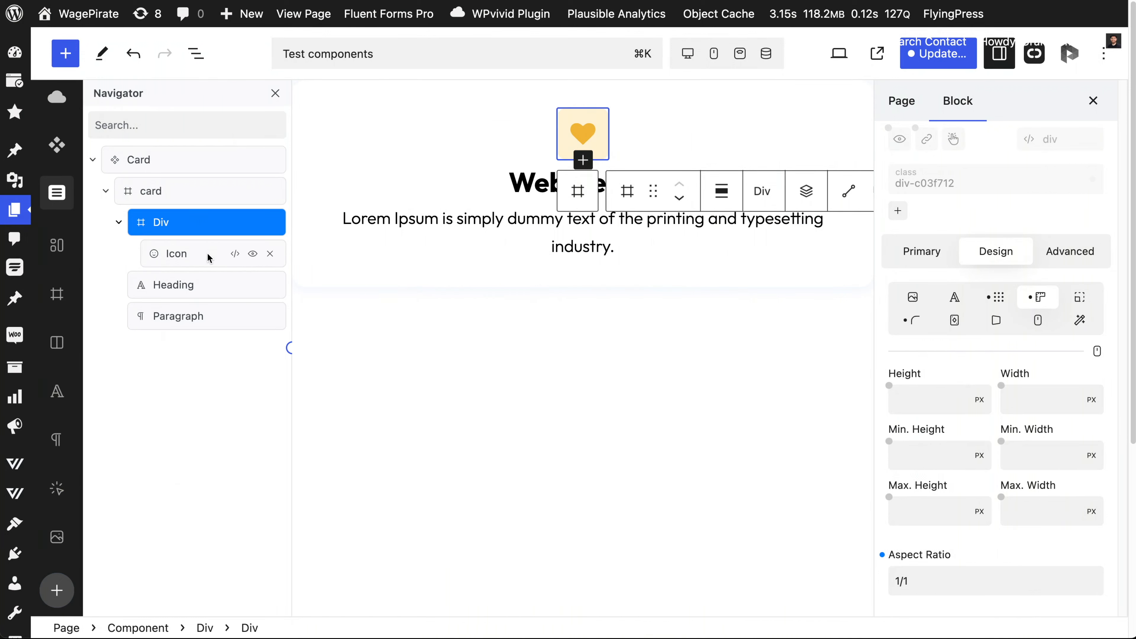
Step: Create a visibility property for the icon's div in the component settings and name it "Show Icon"
left_click(923, 252)
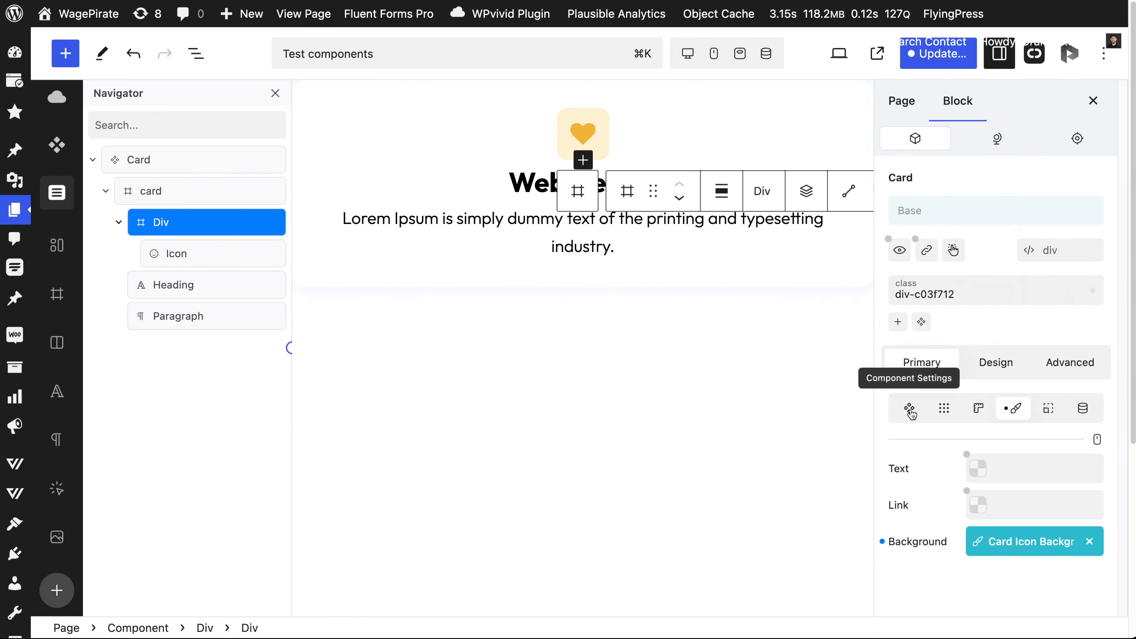
left_click(909, 411)
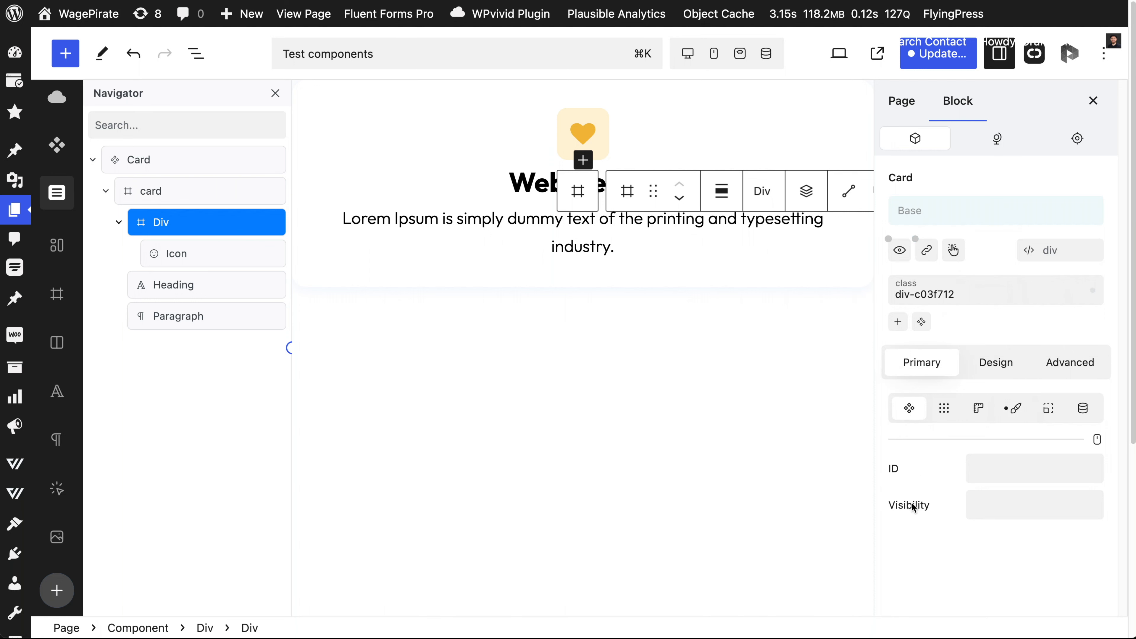
left_click(1012, 510)
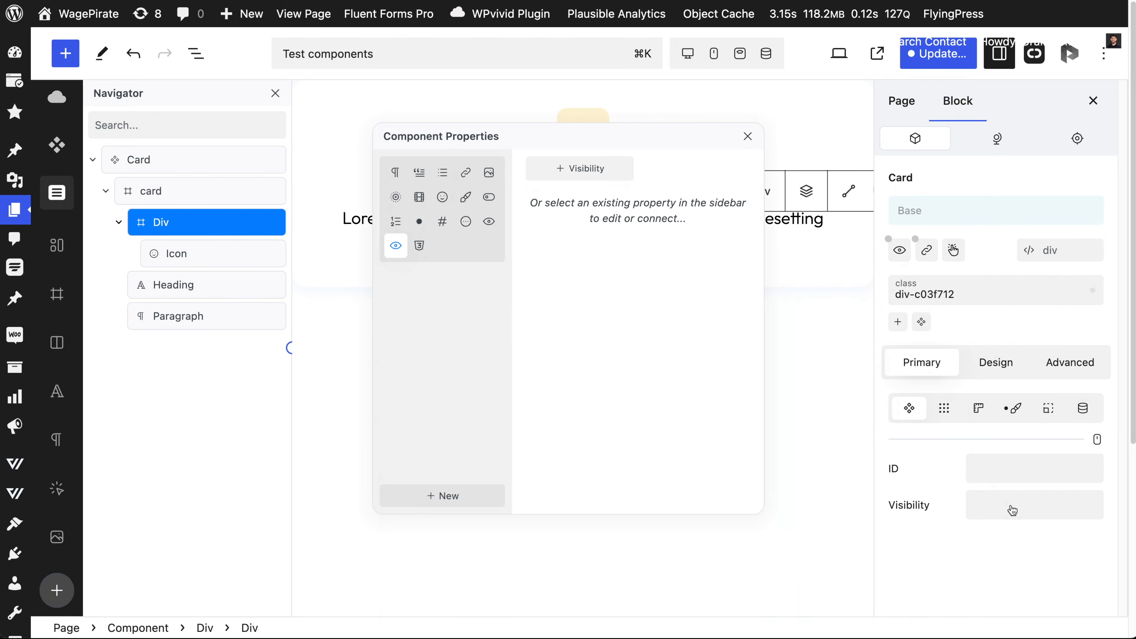
left_click(600, 182)
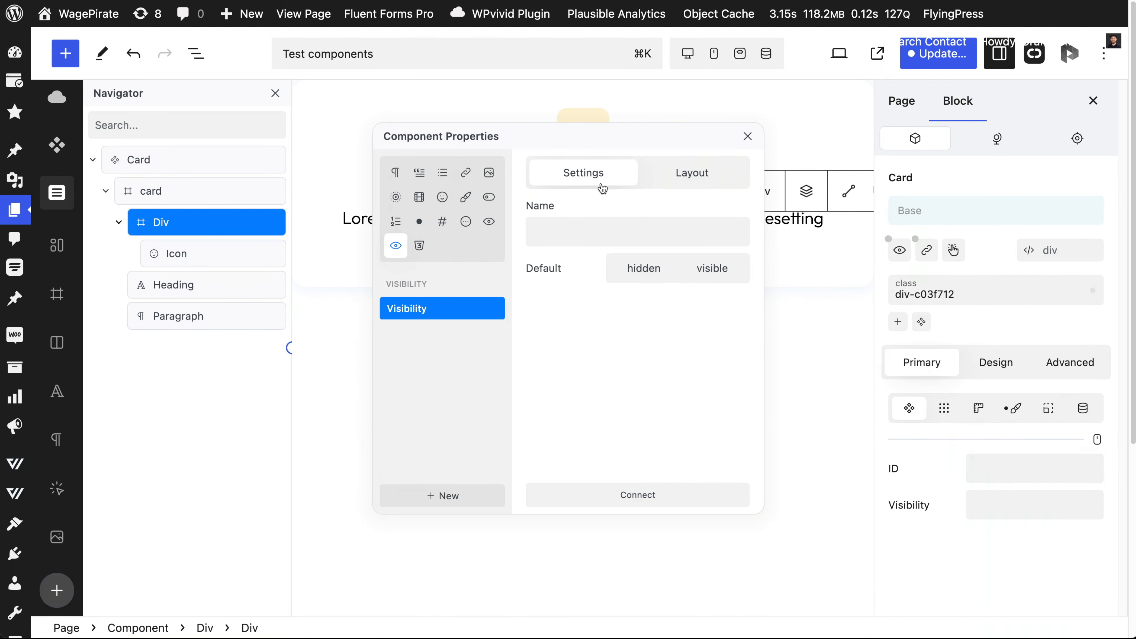
left_click(586, 224)
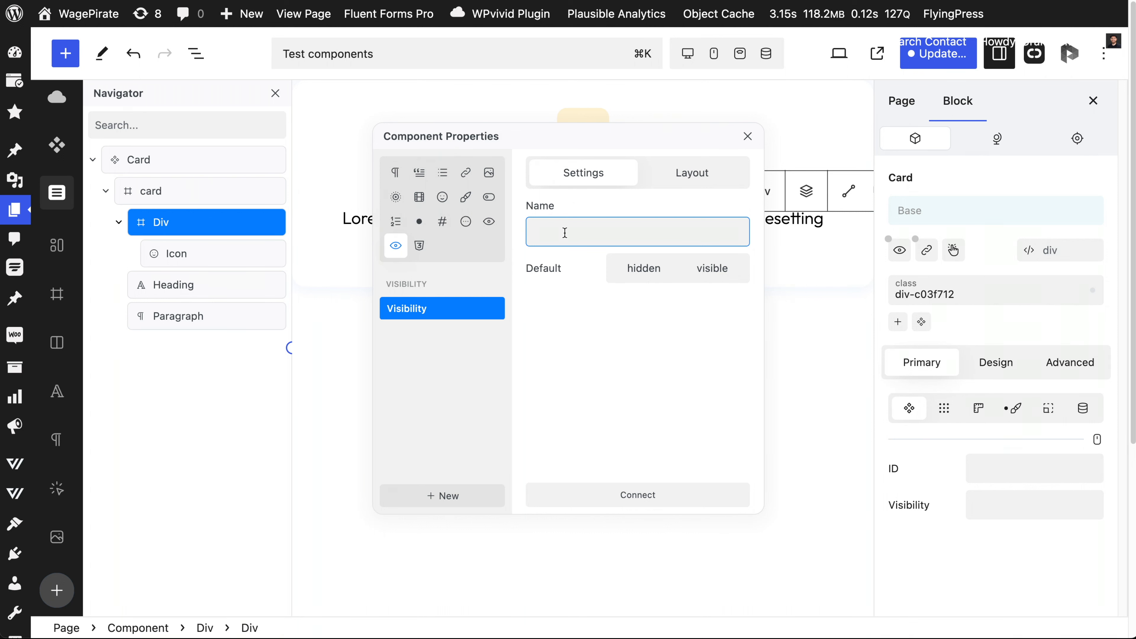
type("Show Icon")
key("Return")
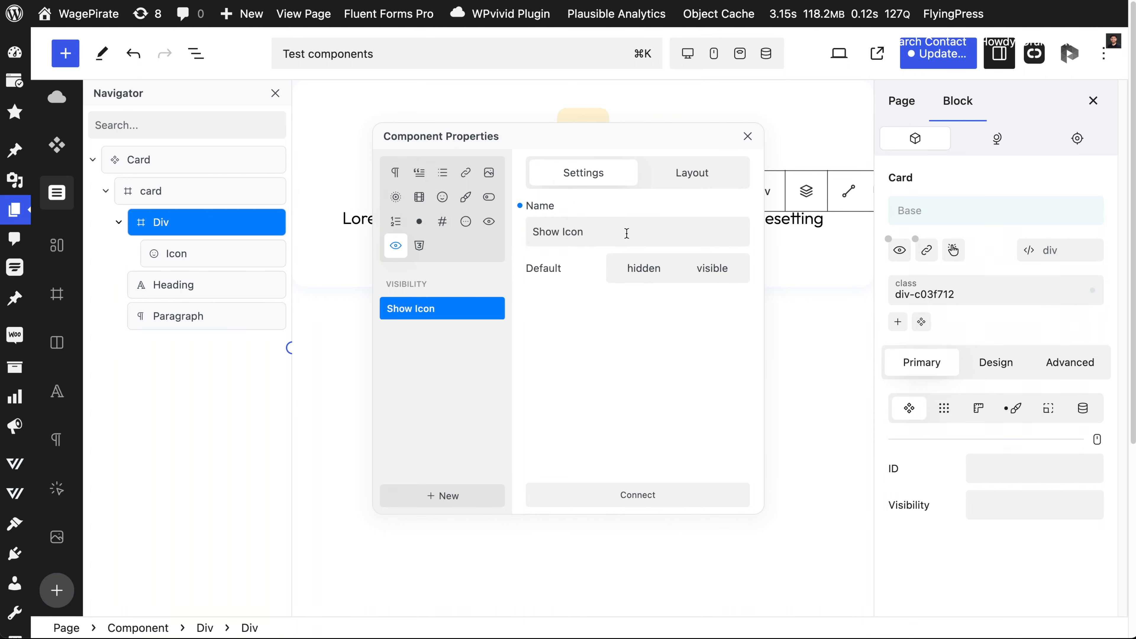
Step: Set the Show Icon property's default to visible and connect it to the icon div's visibility
left_click(709, 270)
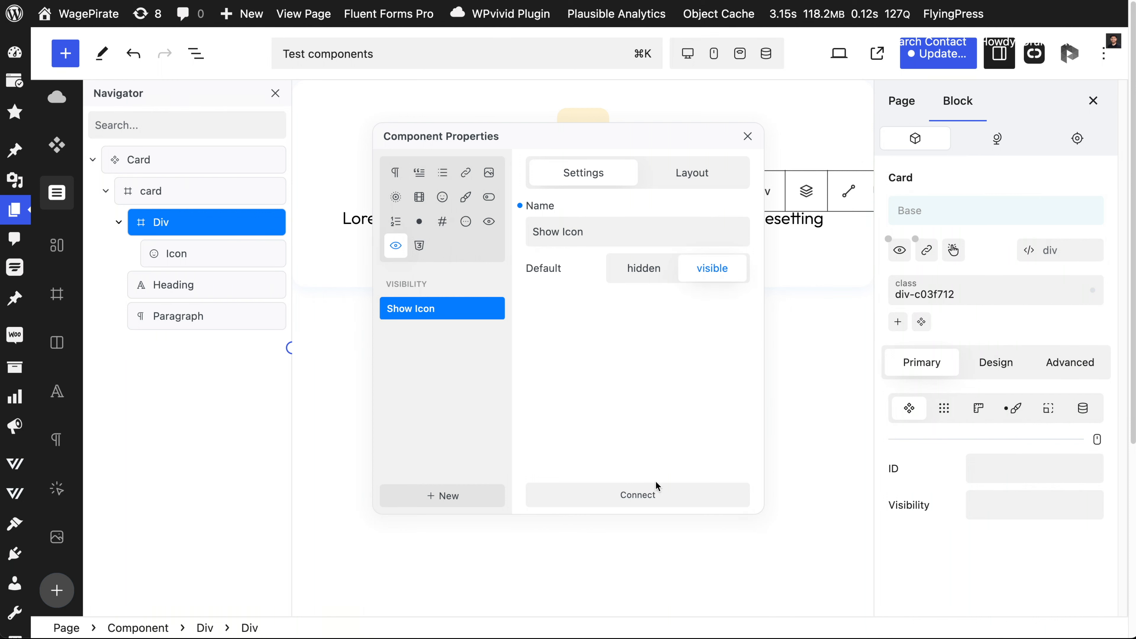
left_click(648, 496)
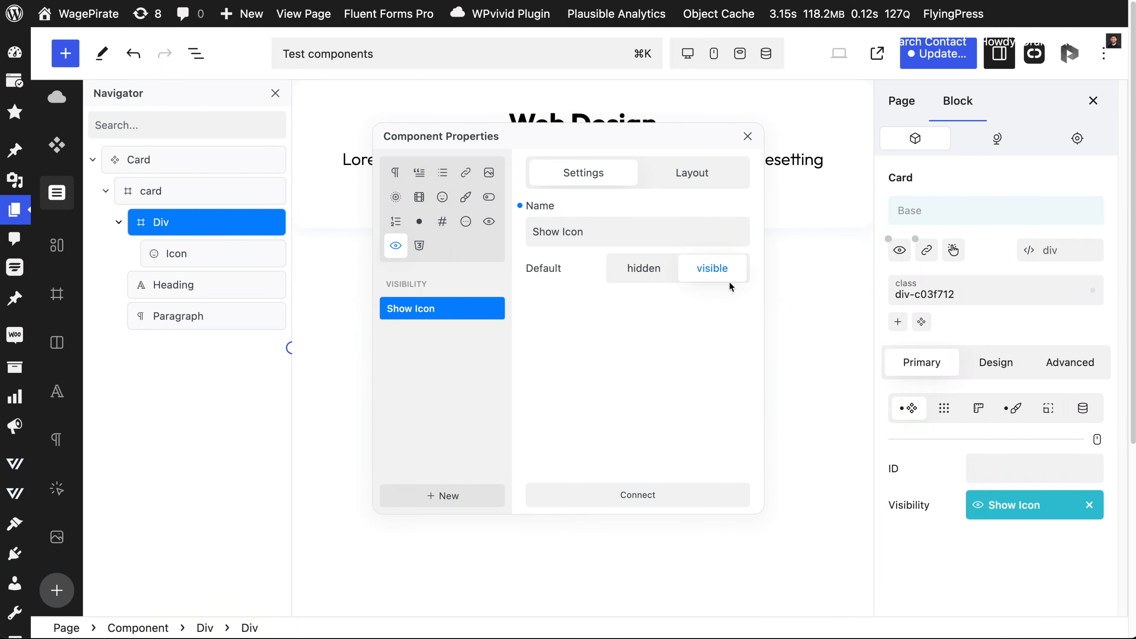
left_click(747, 136)
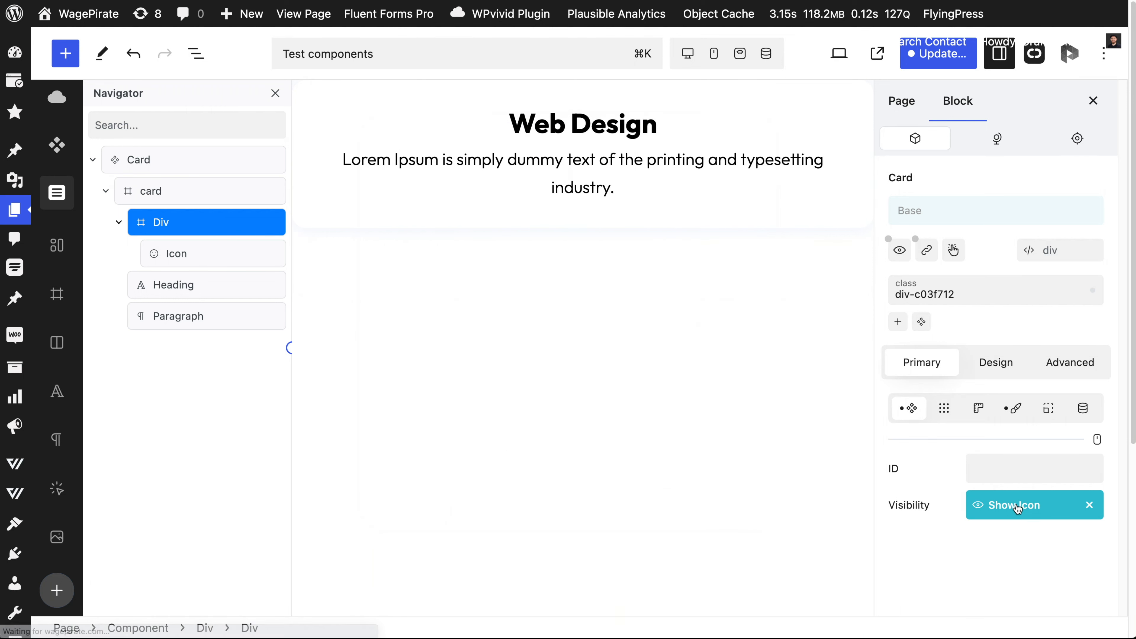
Step: Move Show Icon to the first place in the Card component's Settings properties, above Card Icon
left_click(210, 165)
scroll(1015, 476, "down", 3)
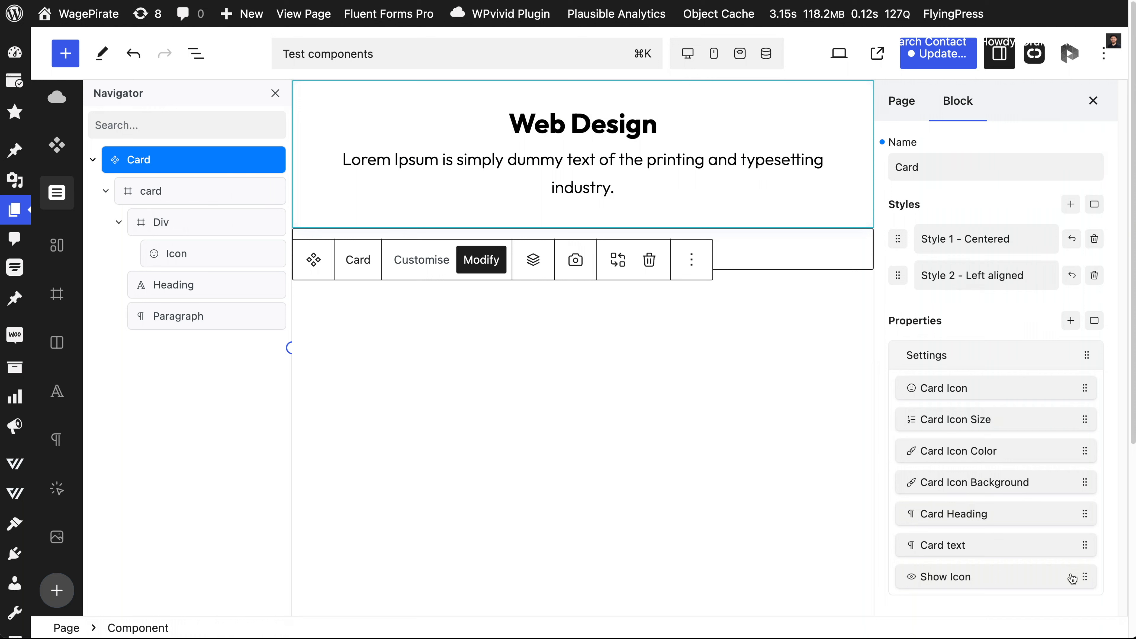
left_click_drag(1079, 575, 1087, 381)
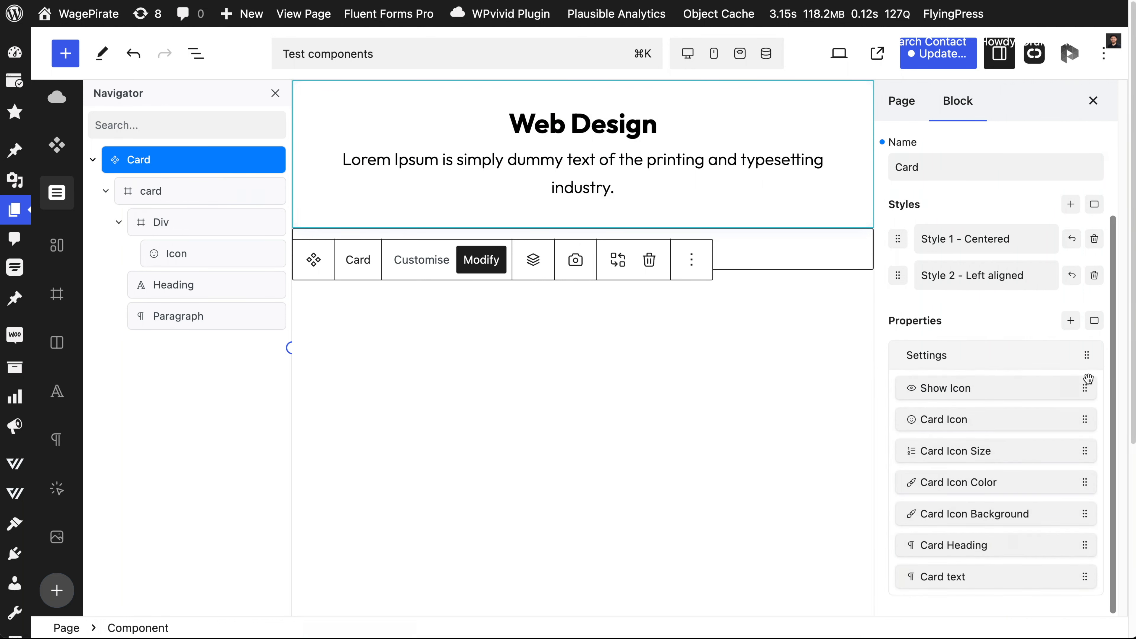
Step: Leave component editing, reselect the Card and set its Show Icon option to hidden
left_click(196, 417)
left_click(185, 160)
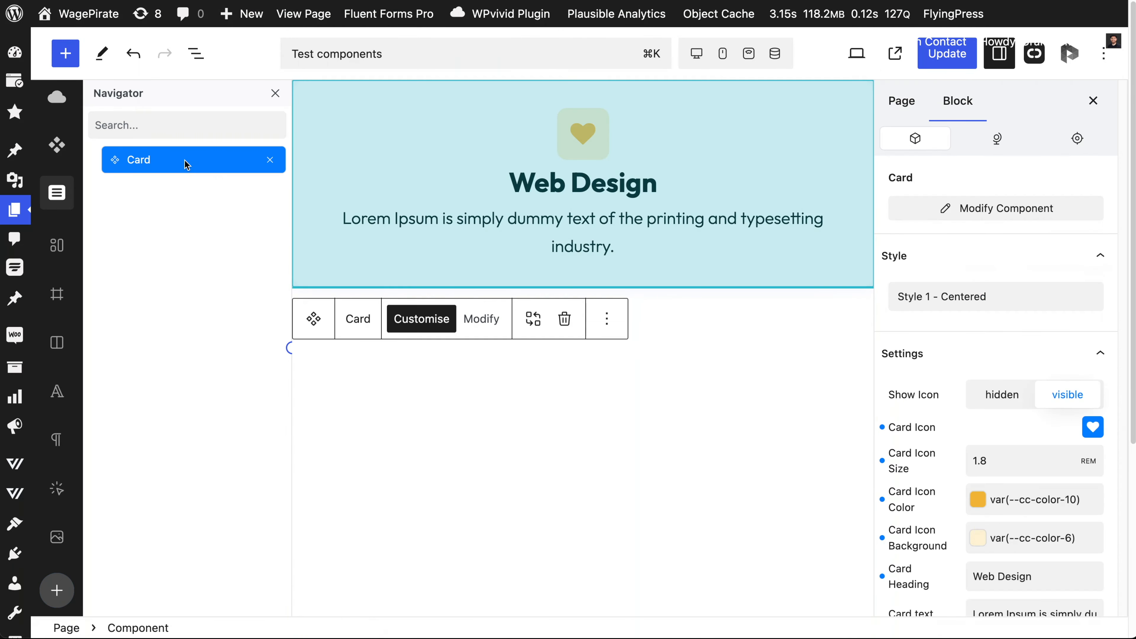
left_click(998, 400)
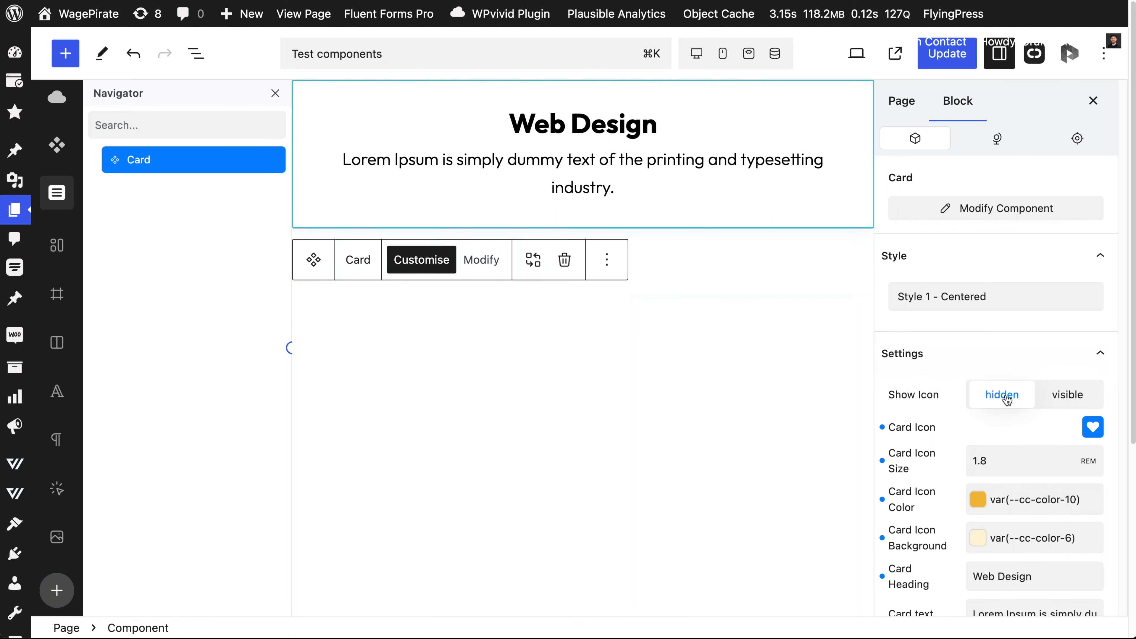
Step: Toggle the Card's Show Icon option between visible and hidden, leaving it set to visible
left_click(1076, 401)
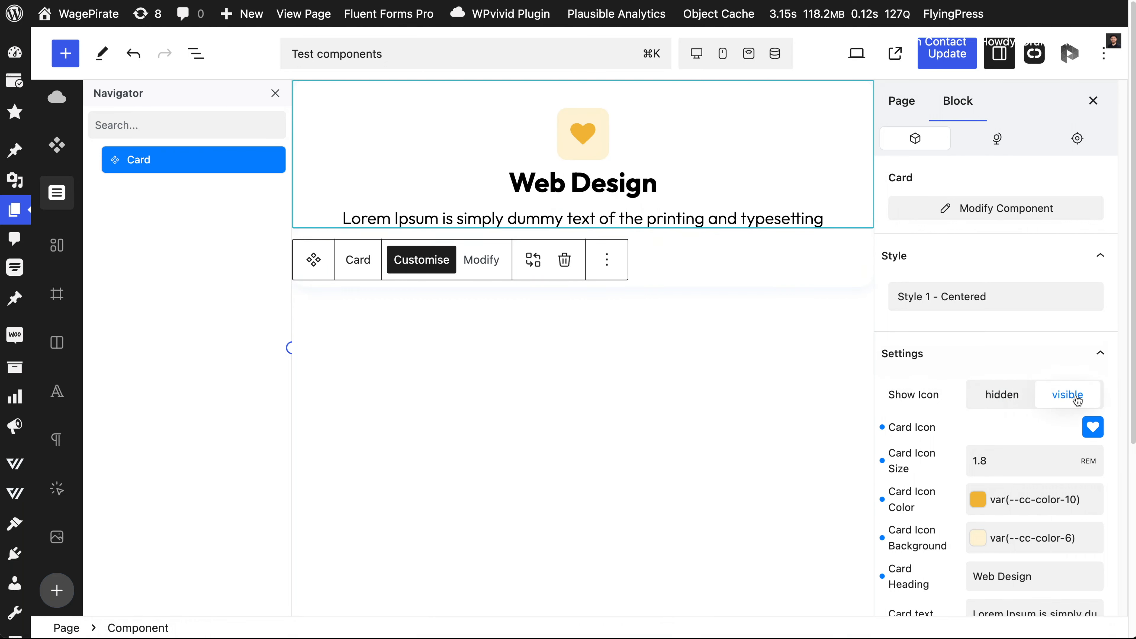
left_click(1013, 399)
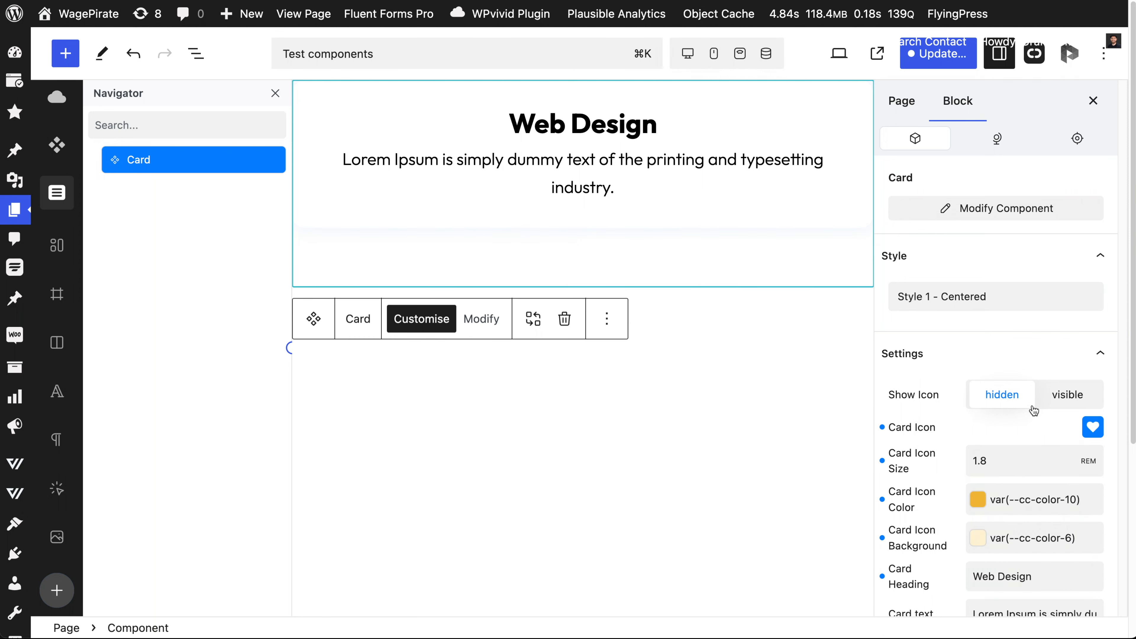
left_click(1061, 407)
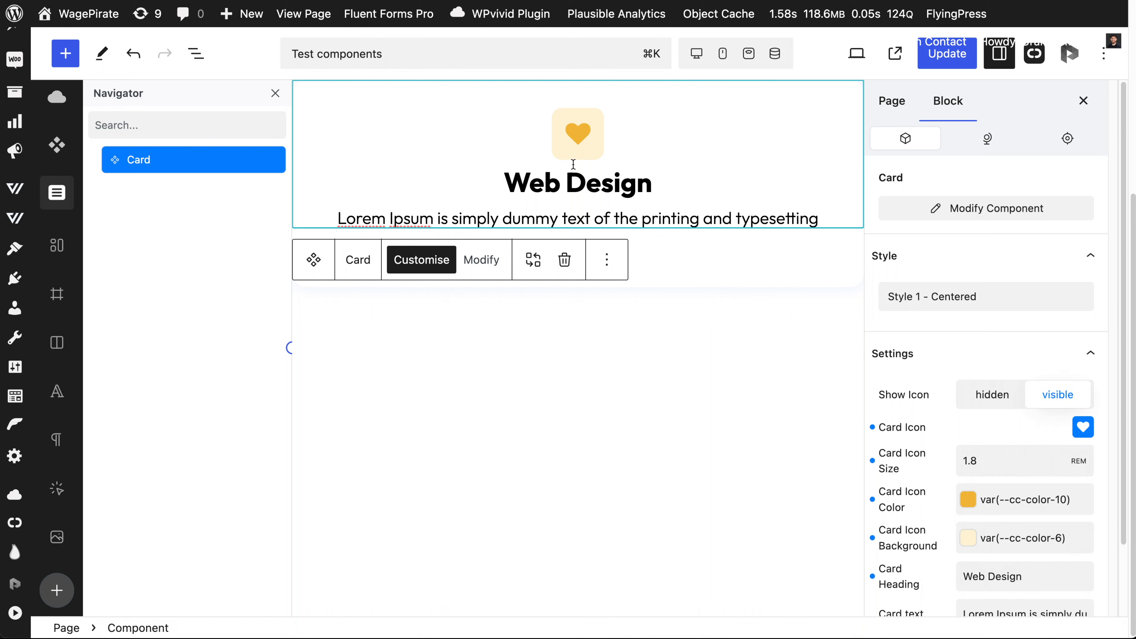
Step: In component editing, add the class mycard__icon-wrap to the div around the icon and rename that div icon-wrap
left_click(487, 260)
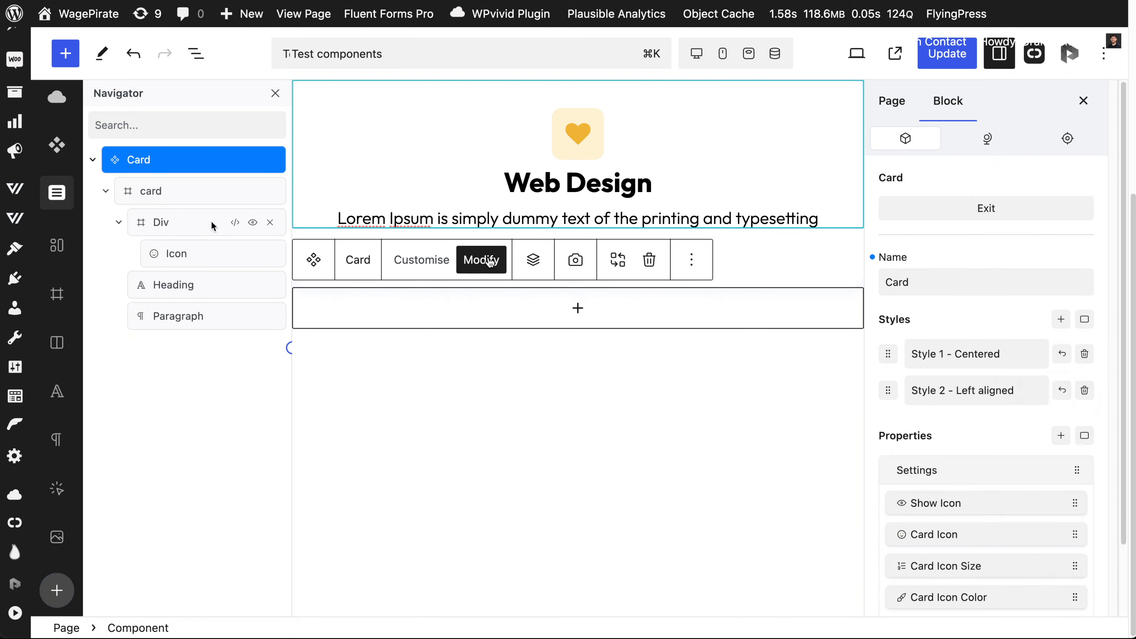
left_click(184, 223)
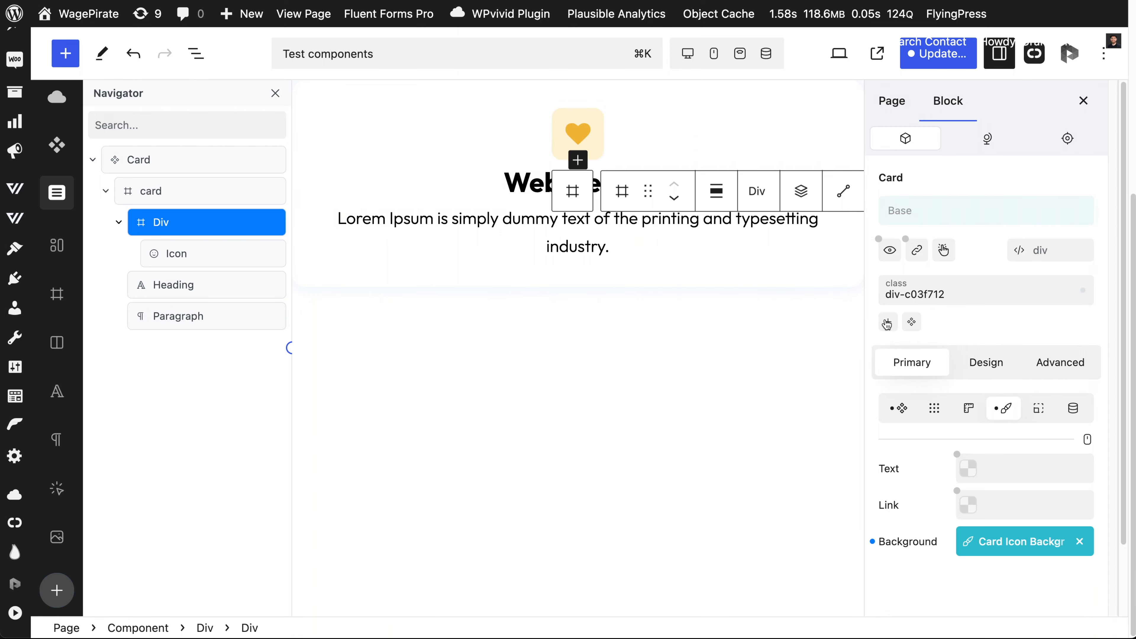
left_click(888, 322)
type("mycard__icon-wrap")
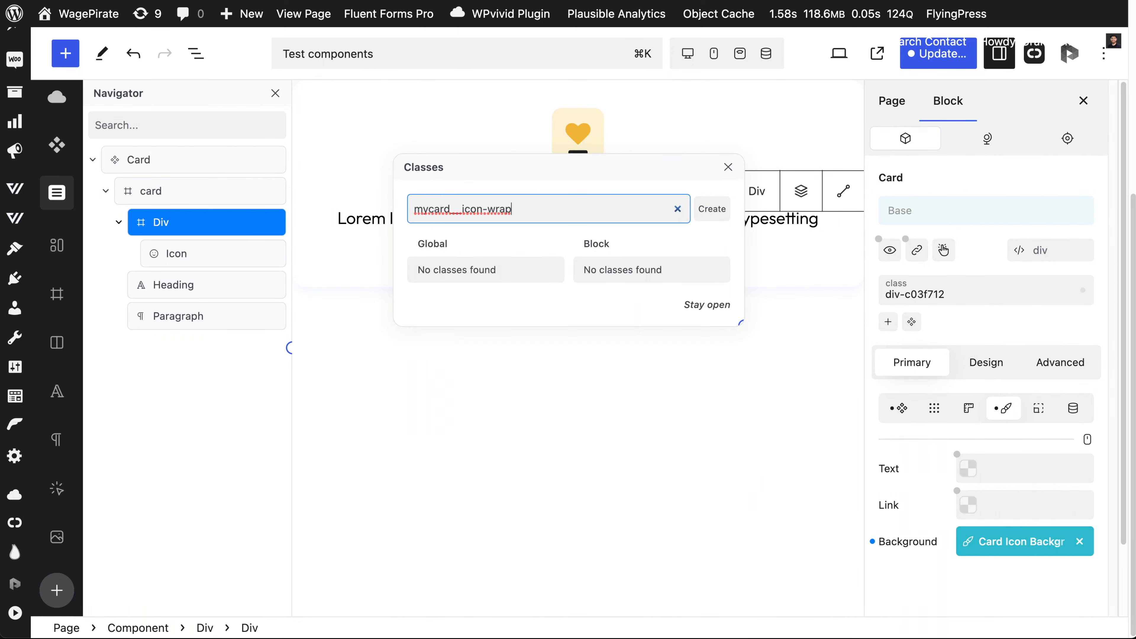
key("Return")
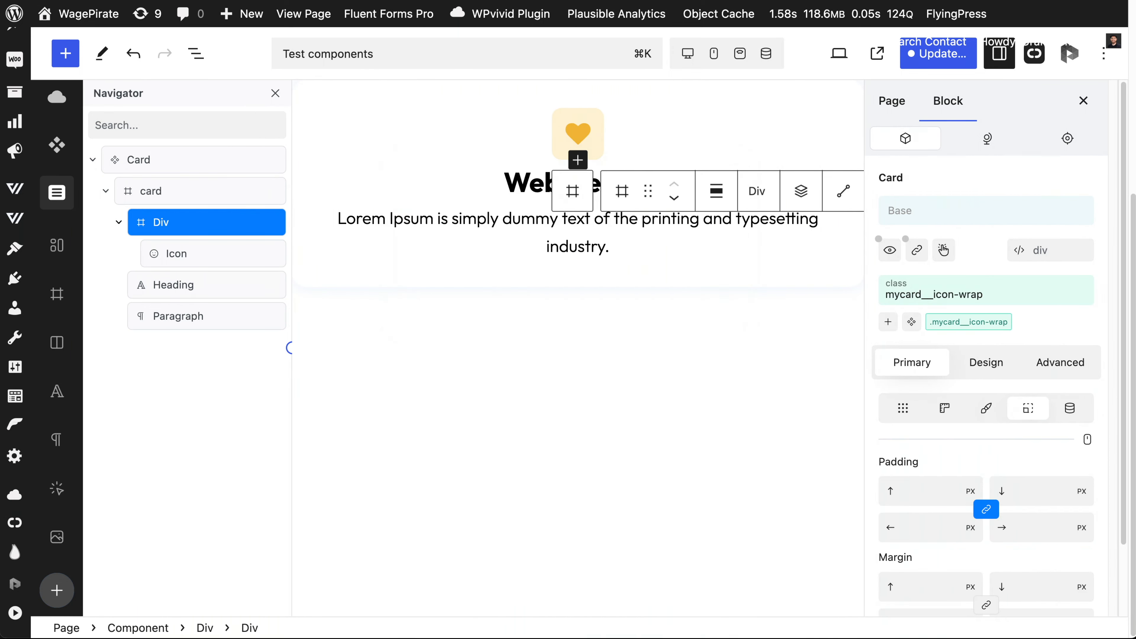
double_click(161, 222)
type("icon-wrap")
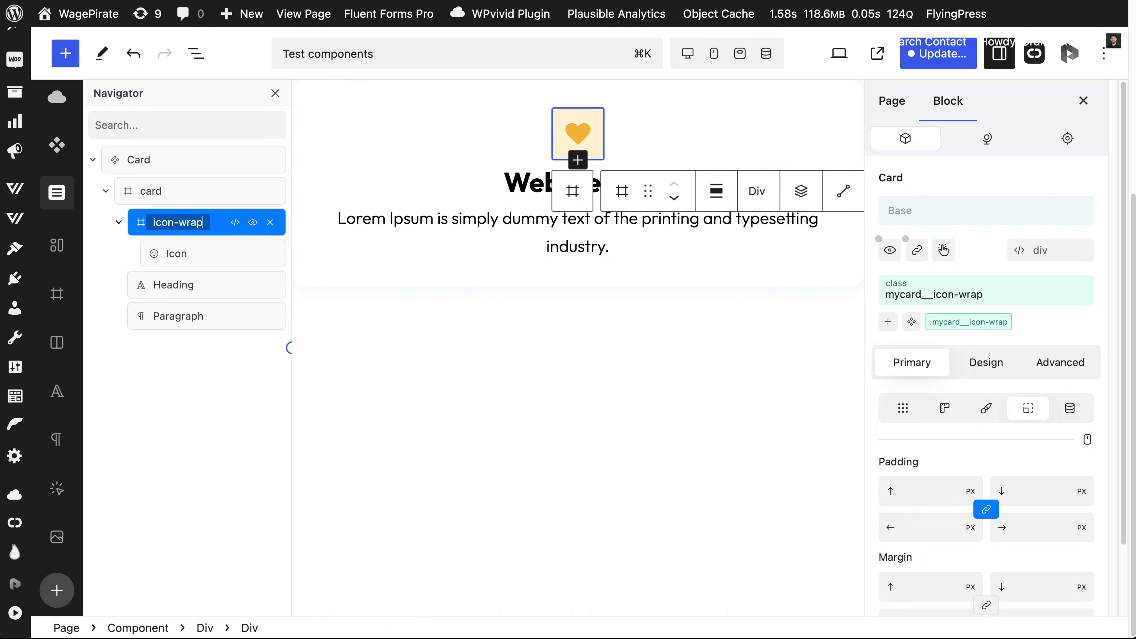
key("Return")
Step: Create the class mycard__heading and assign it to the Card's Heading block
left_click(174, 284)
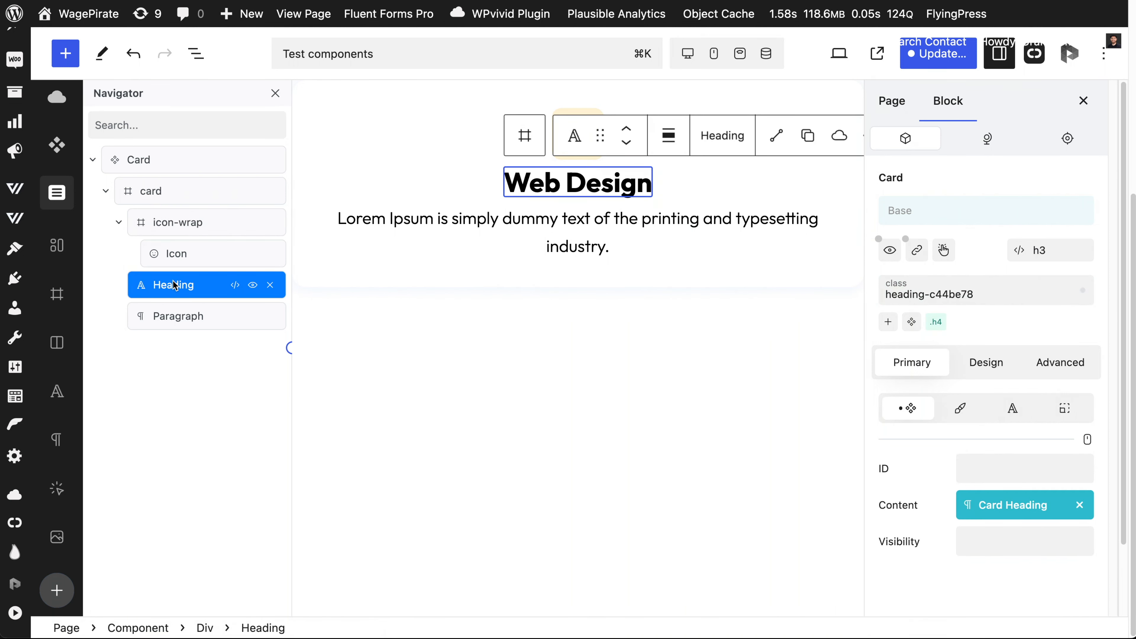
left_click(887, 322)
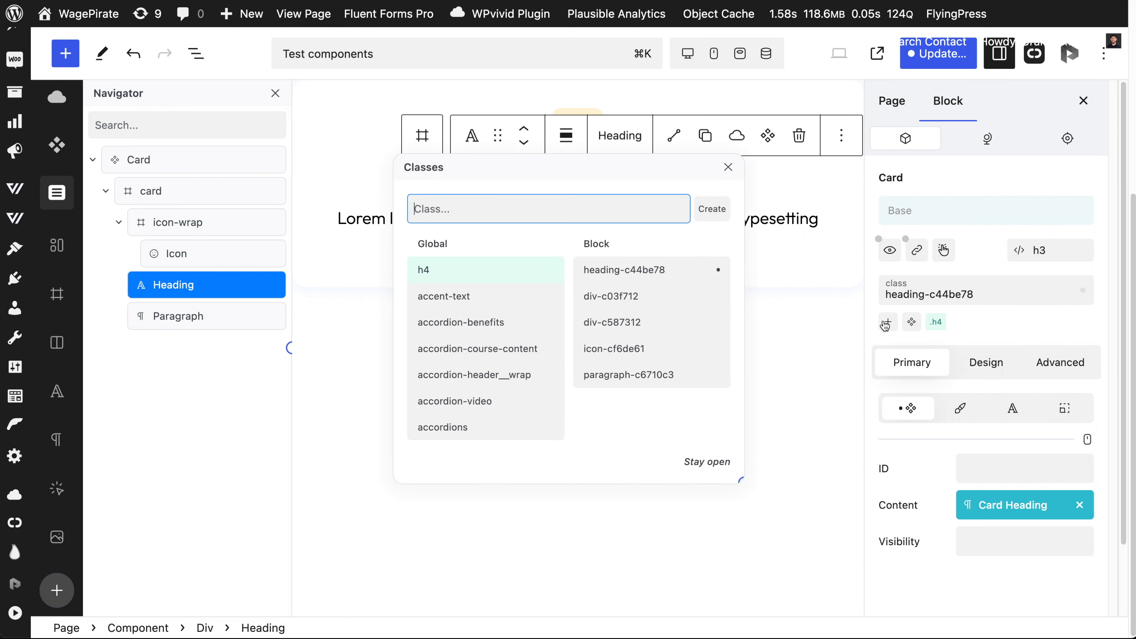
type("mycard__icon-wrap")
left_click_drag(463, 209, 545, 210)
type("hea")
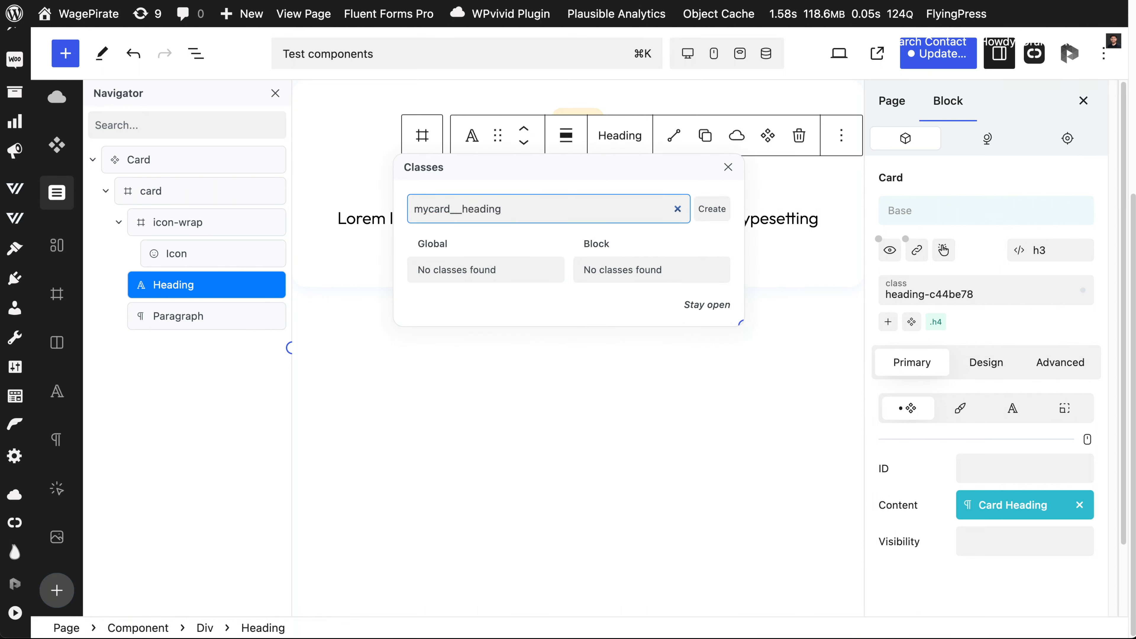
type("ding")
left_click(711, 208)
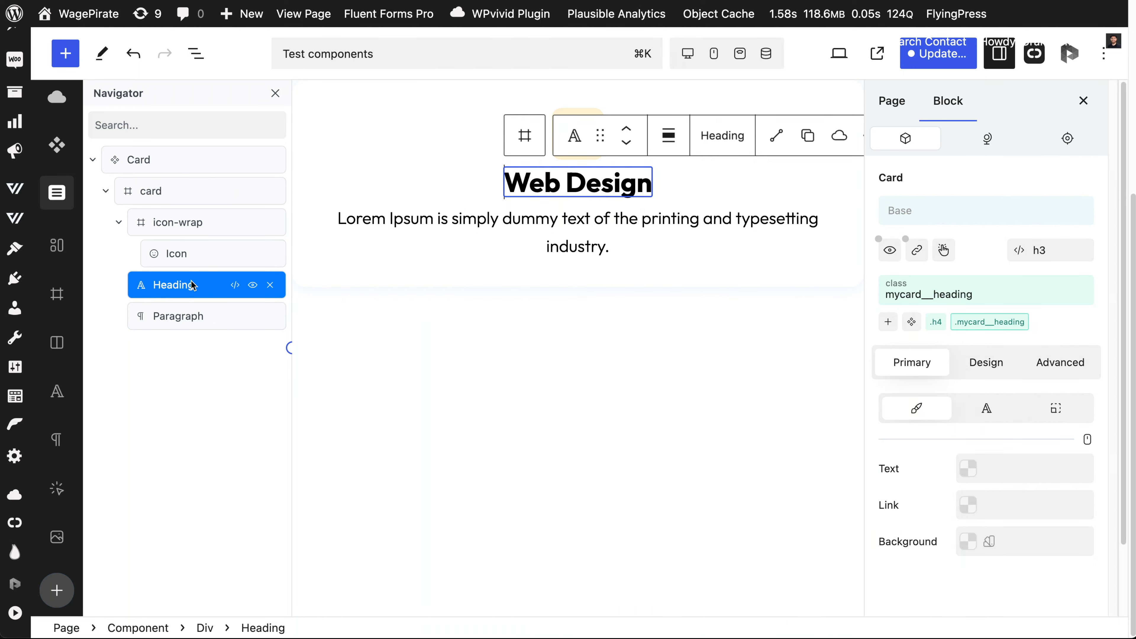
Step: In the Base style of the outer card div, add a relative style named "Margin top on Heading"
left_click(176, 193)
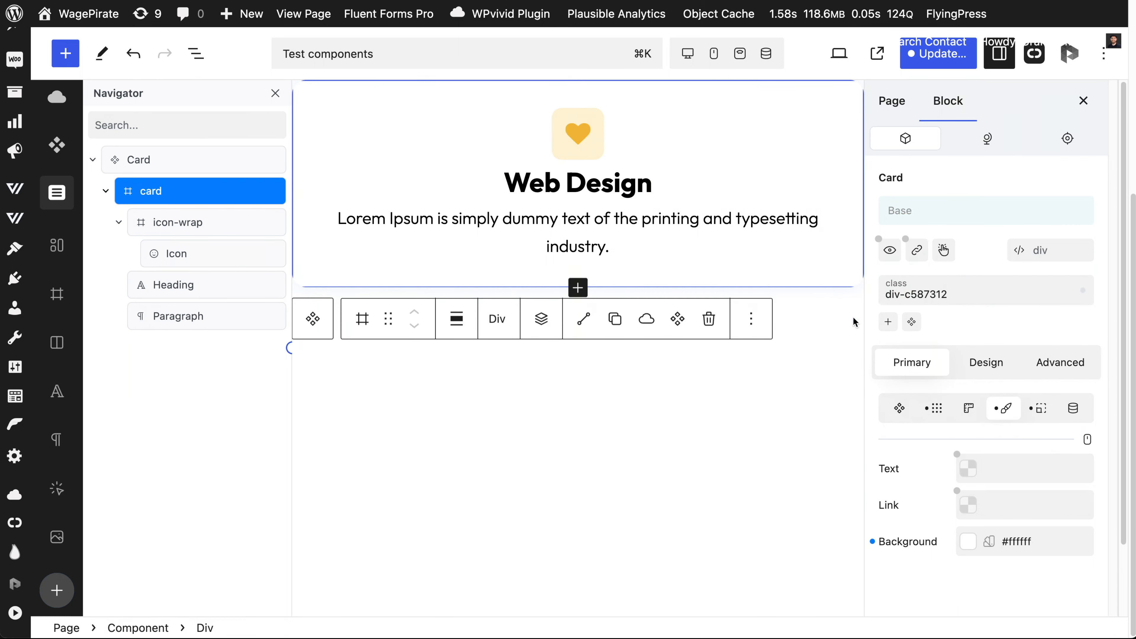
left_click(991, 362)
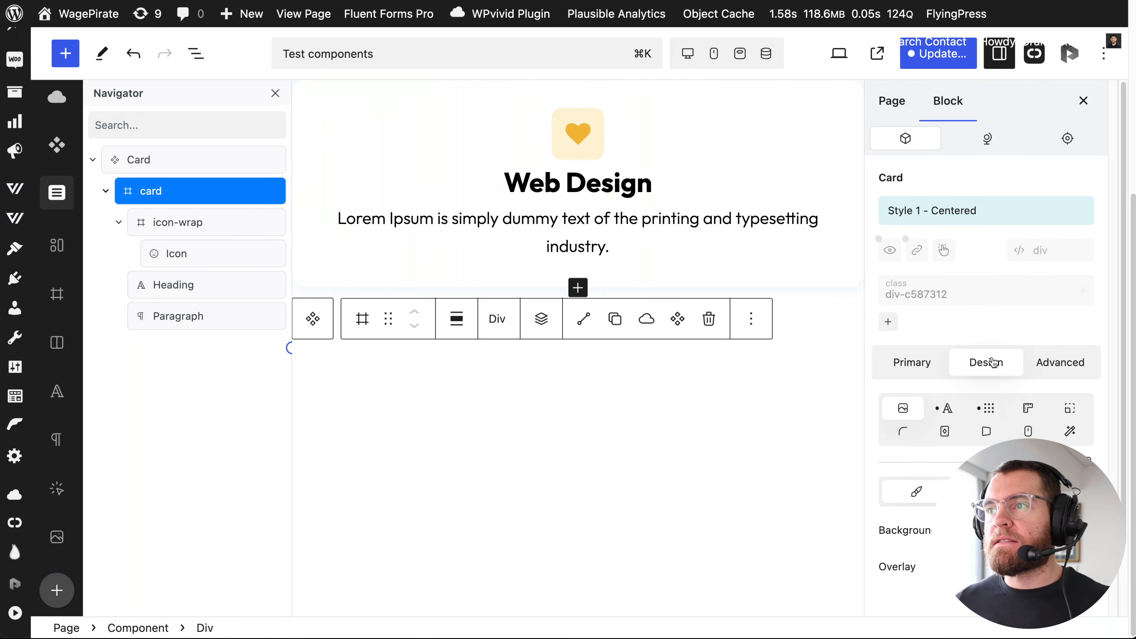
left_click(974, 203)
left_click(966, 249)
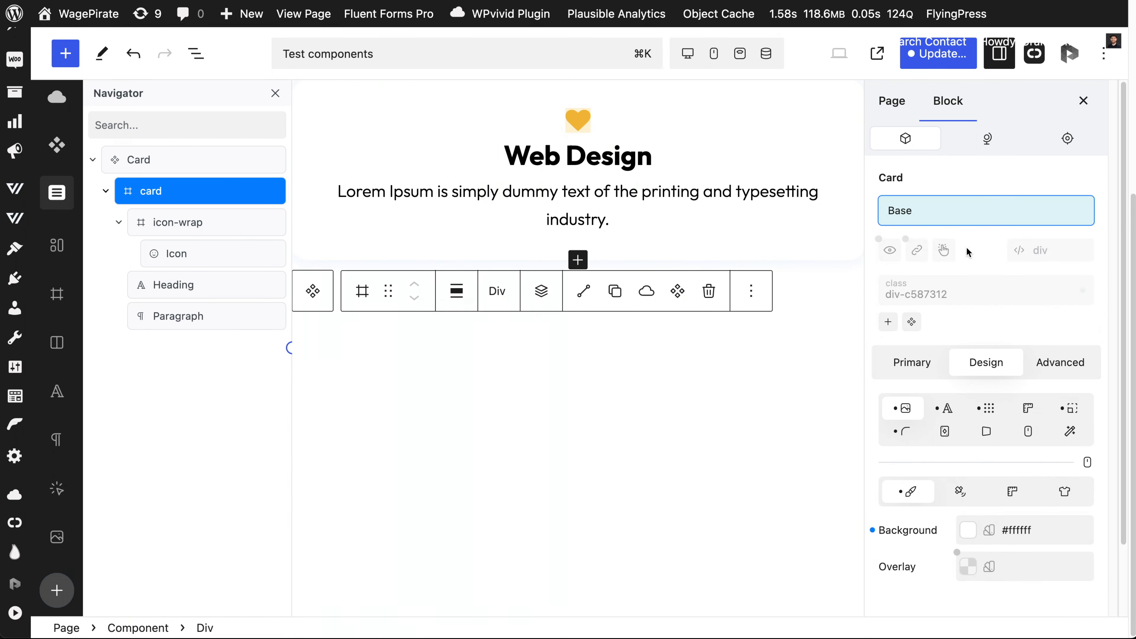
left_click(1071, 432)
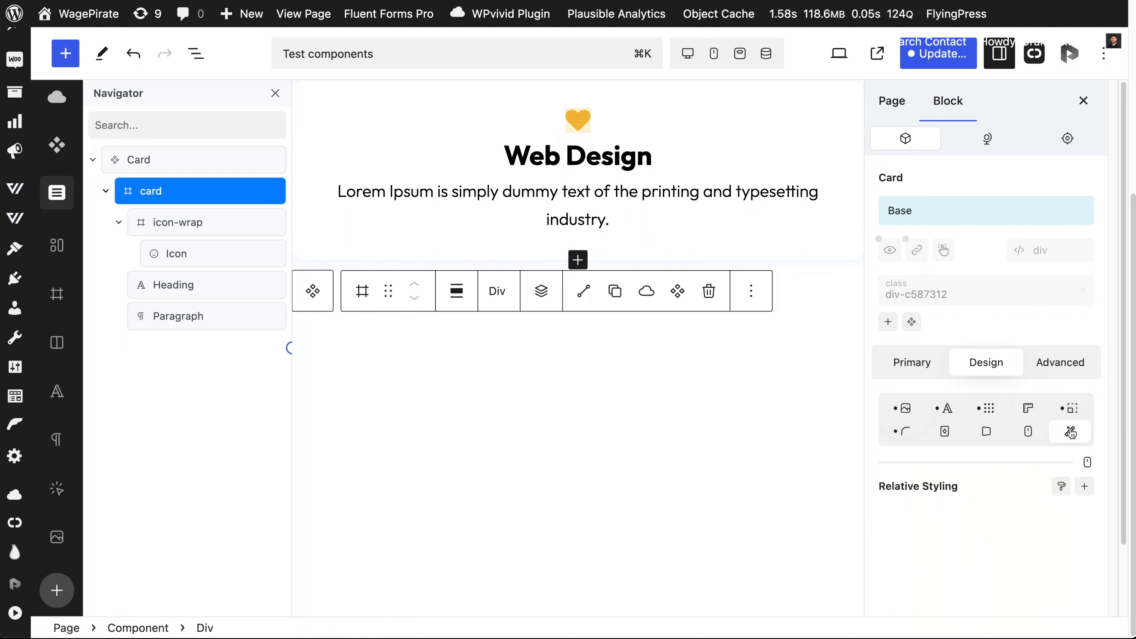
left_click(1085, 487)
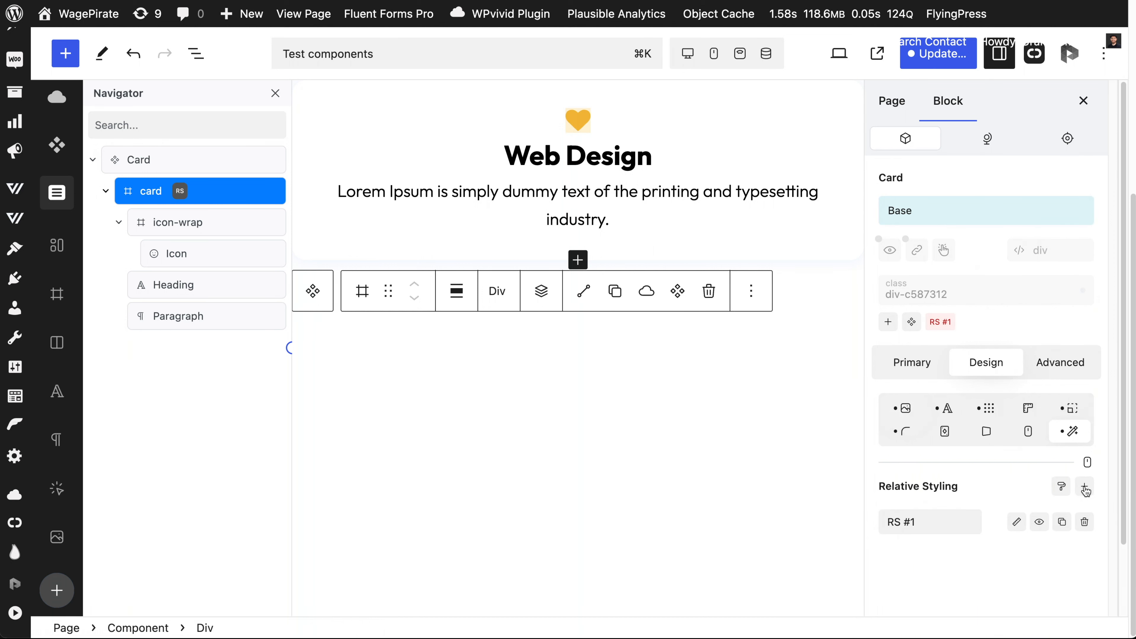
left_click(1017, 522)
key("super+a")
key("BackSpace")
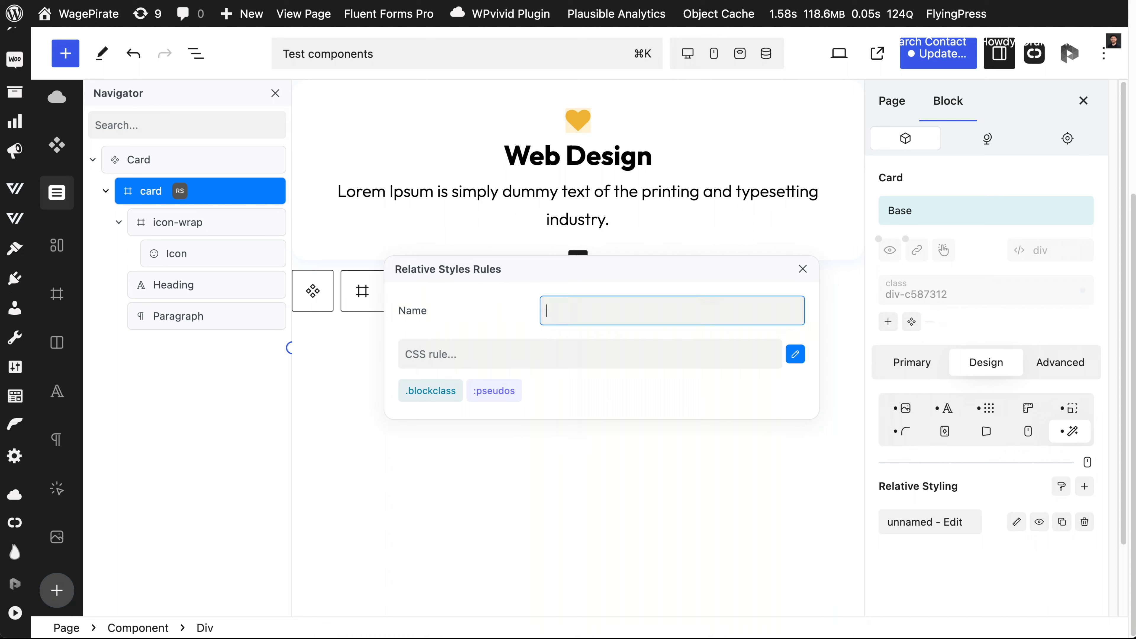
type("Margin top on H")
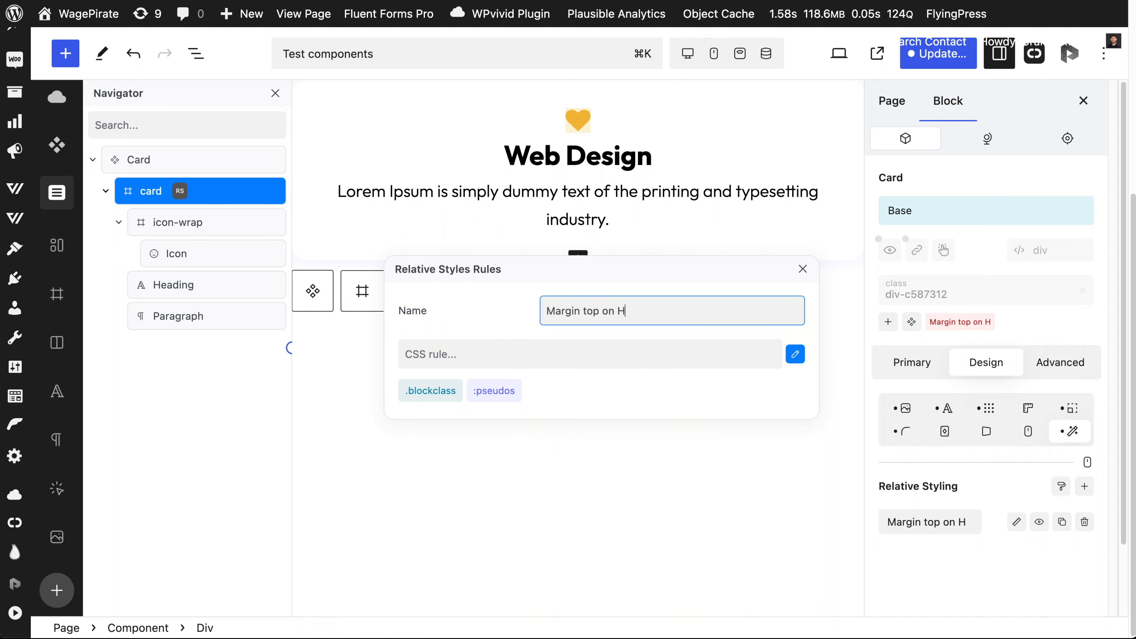
type("eading")
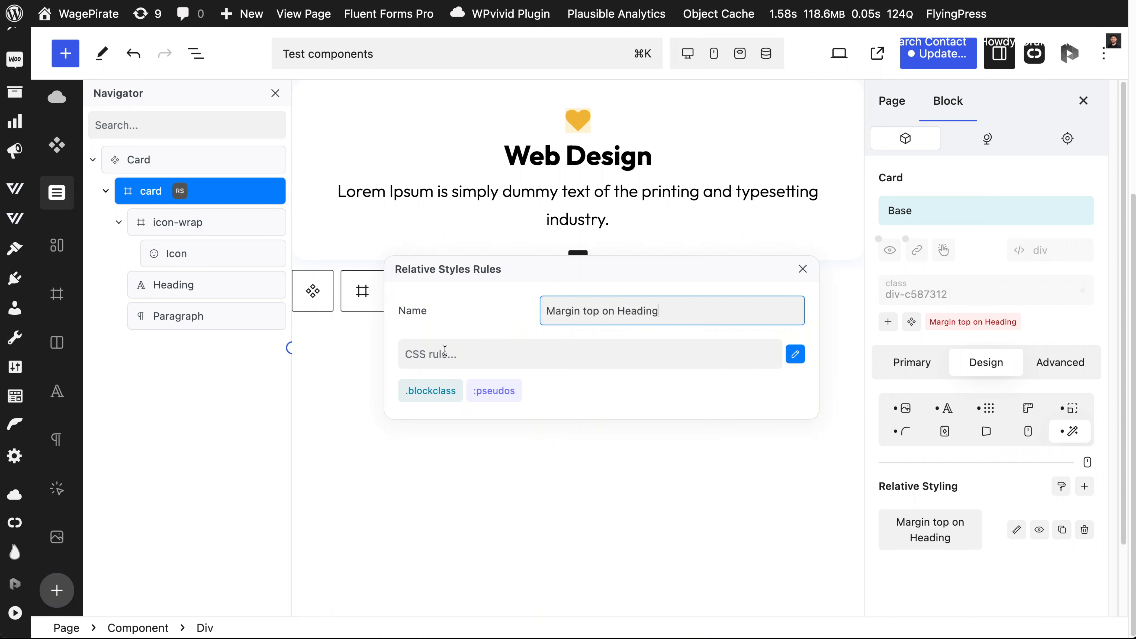
Step: Set the relative style's CSS rule to ".blockclass > .mycard__icon-wrap + .mycard__heading" and close the rule dialog
left_click(409, 391)
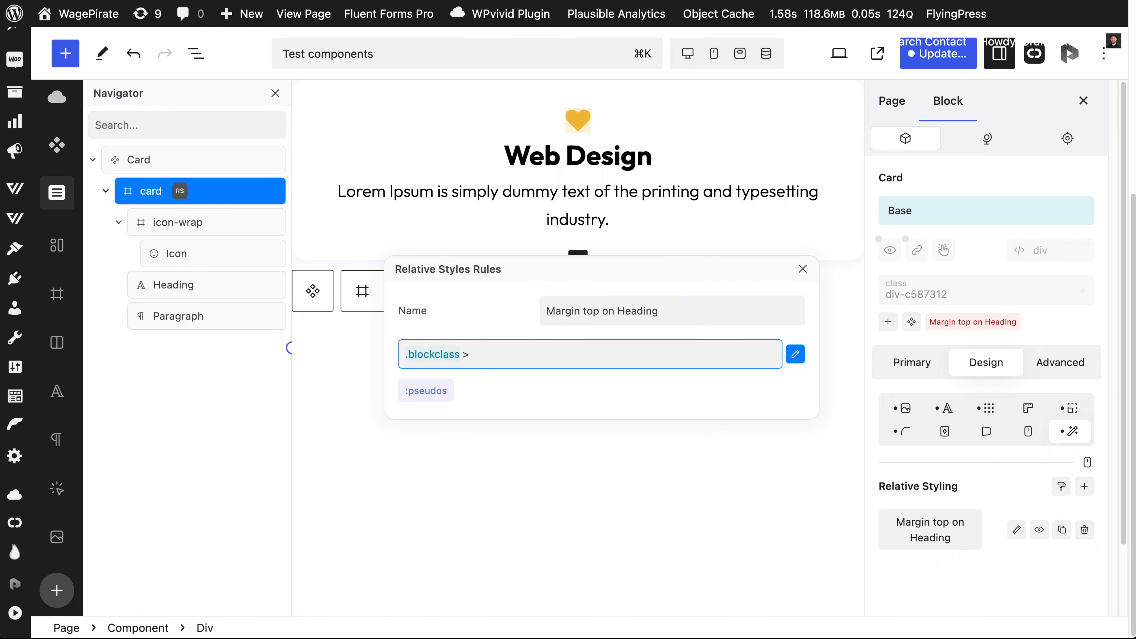
type(".mycard__icon-wrap + .mycard__heading")
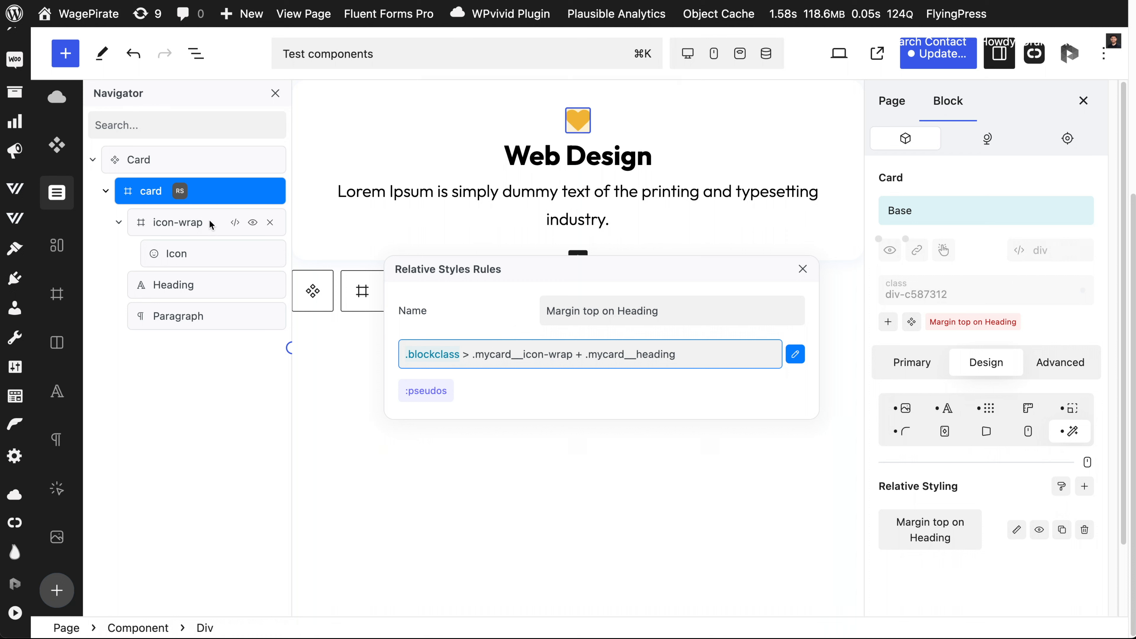
left_click(803, 269)
Step: Give the "Margin top on Heading" relative style a top margin of 1 rem and leave component editing
left_click(952, 530)
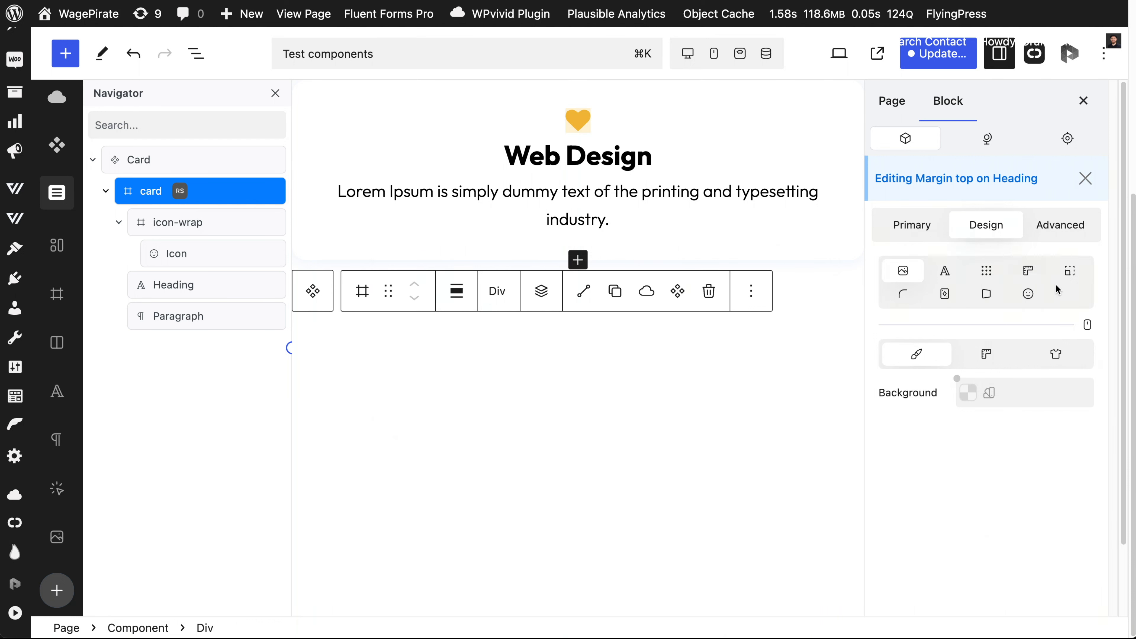
left_click(1069, 271)
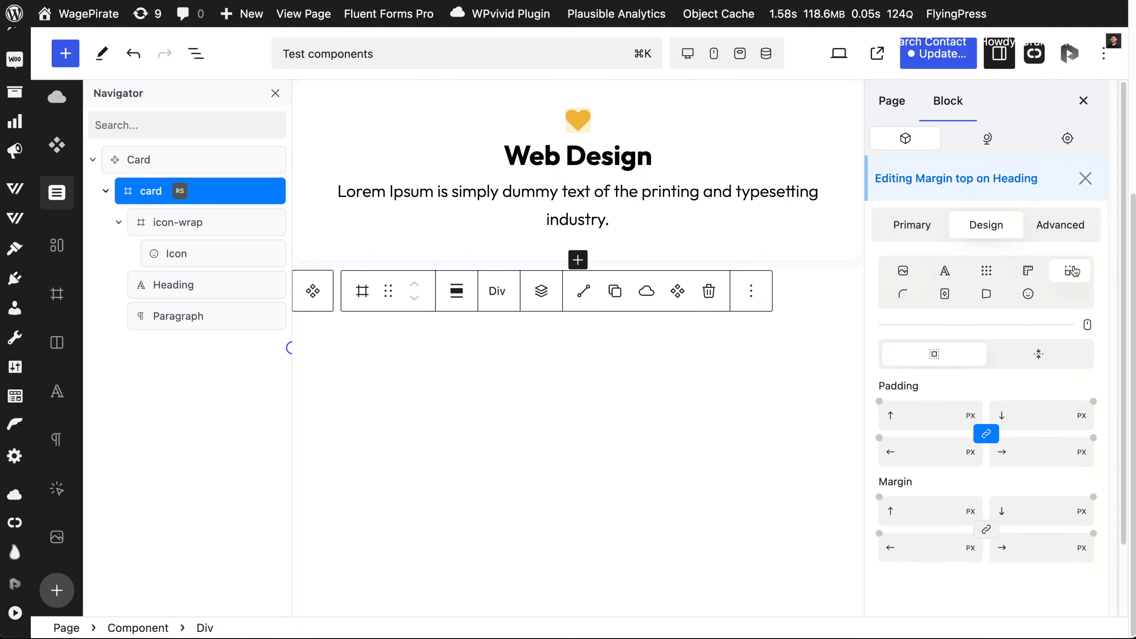
left_click(914, 511)
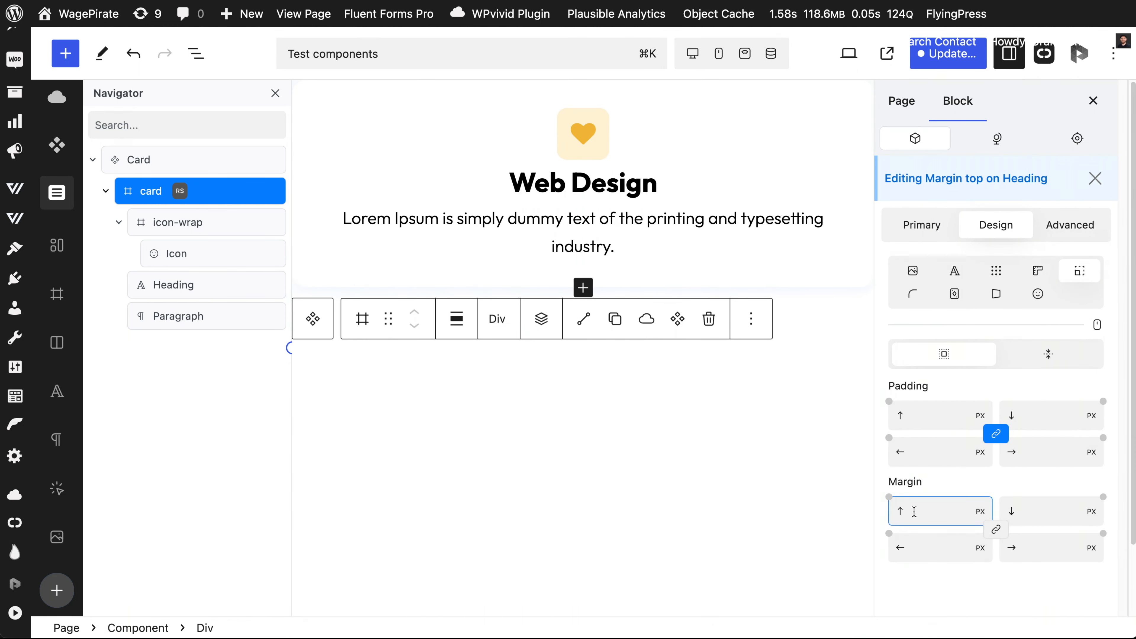
type("1rem")
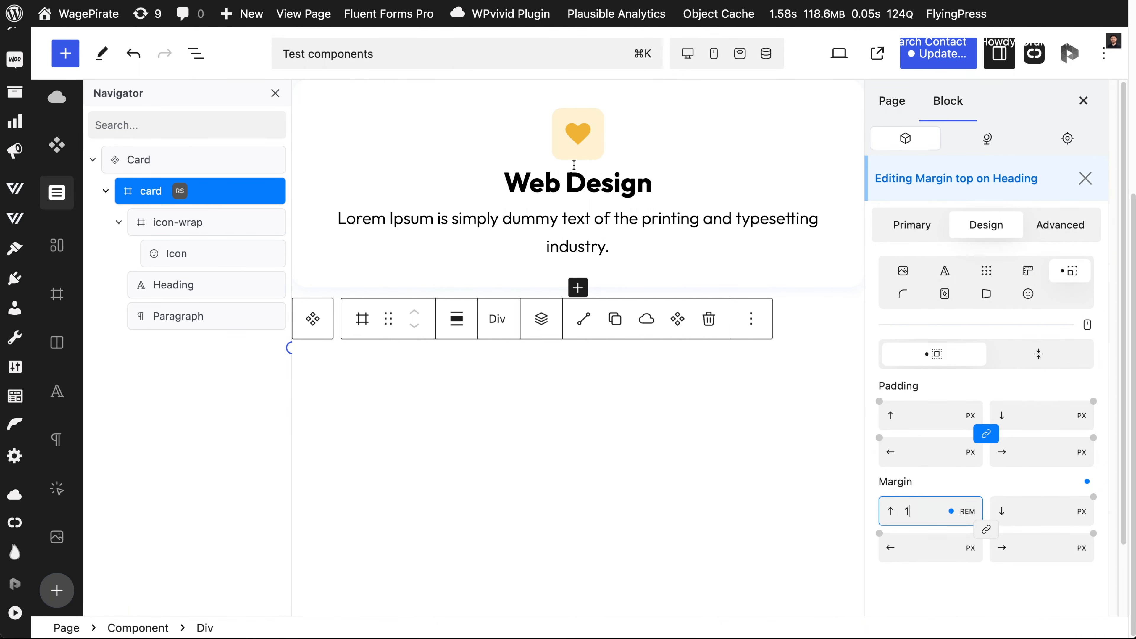
left_click(198, 415)
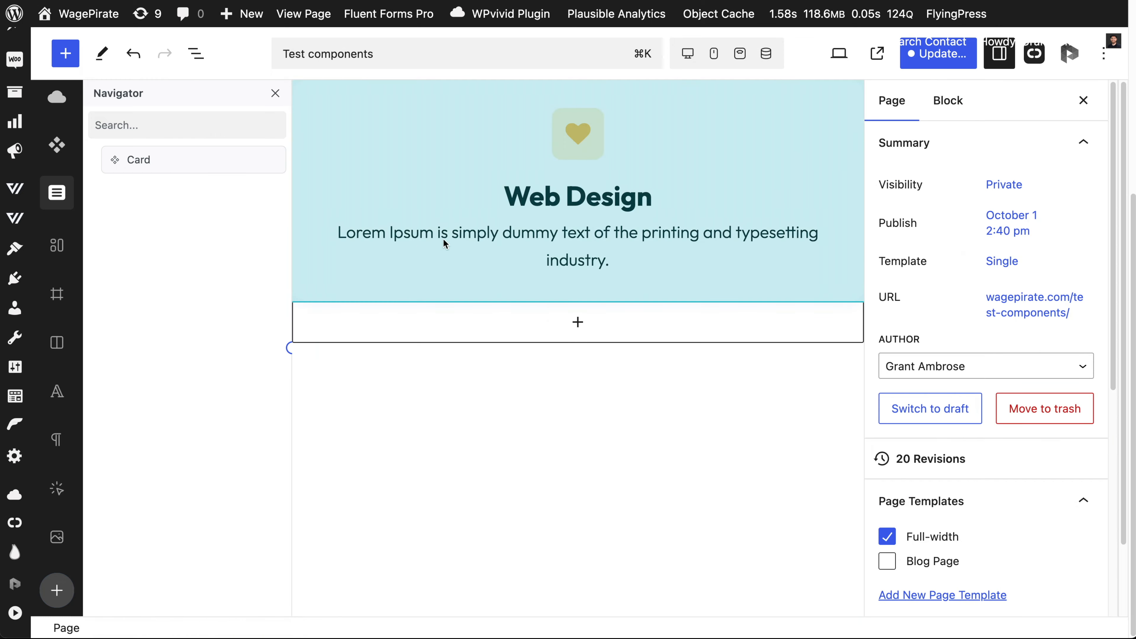
Step: Duplicate the Card component on the page
left_click(207, 156)
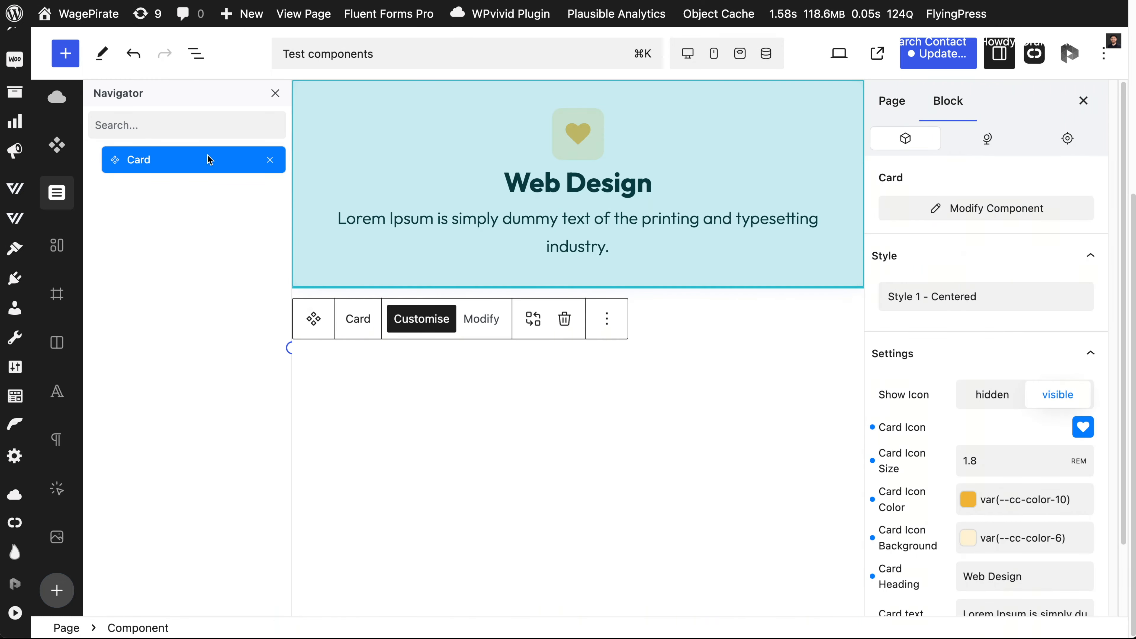
left_click(176, 255)
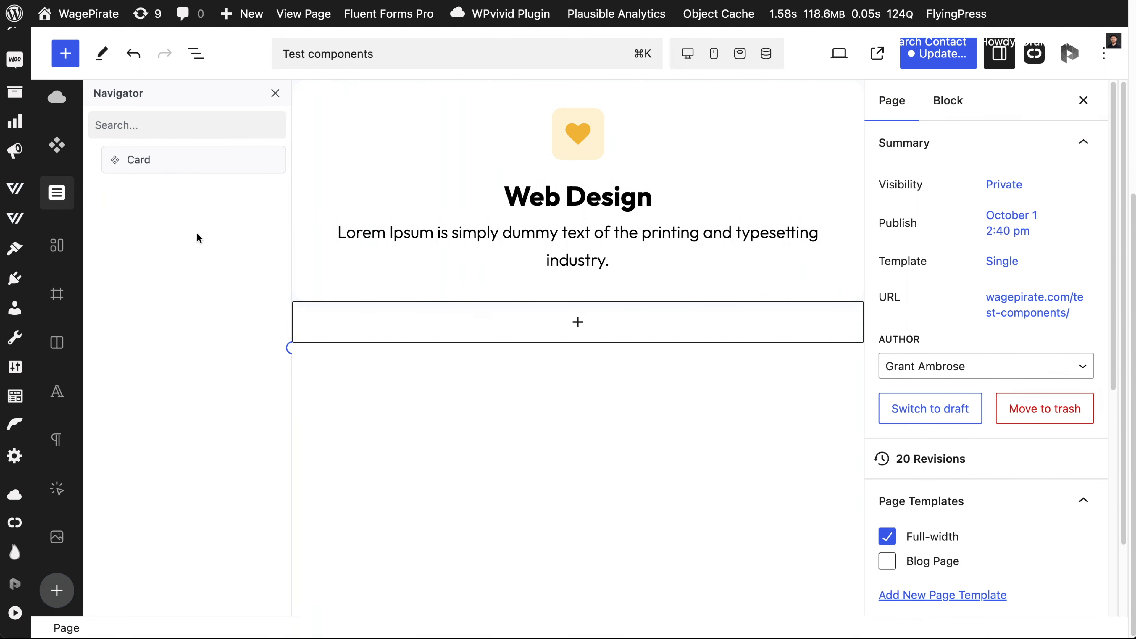
right_click(194, 169)
left_click(217, 202)
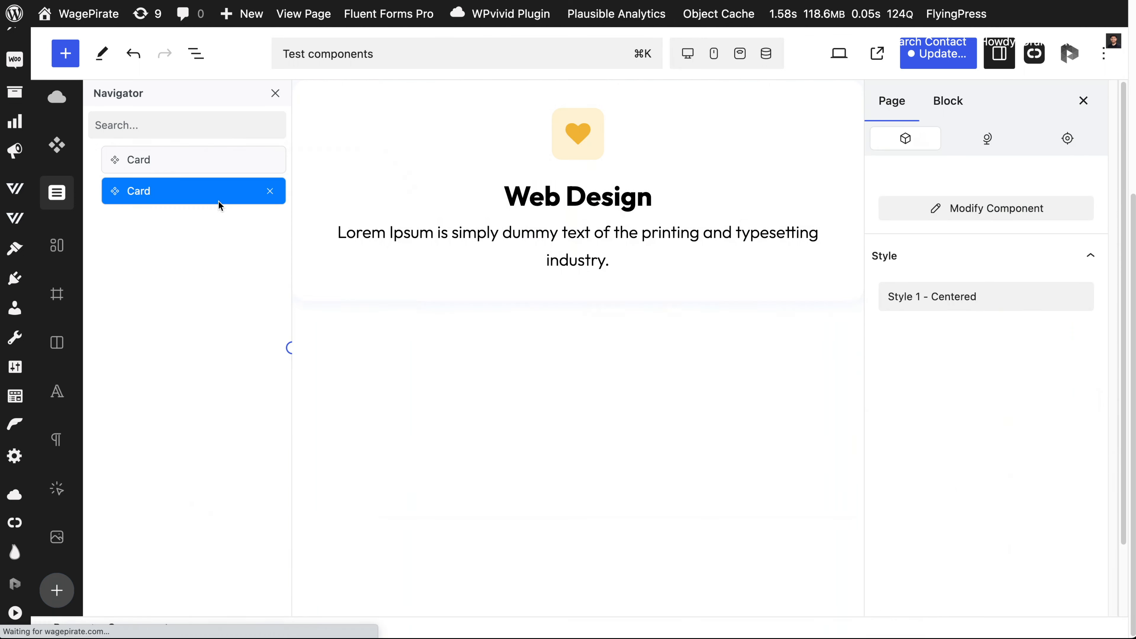
Step: Set the Show Icon option of the second Card to hidden
left_click(188, 159)
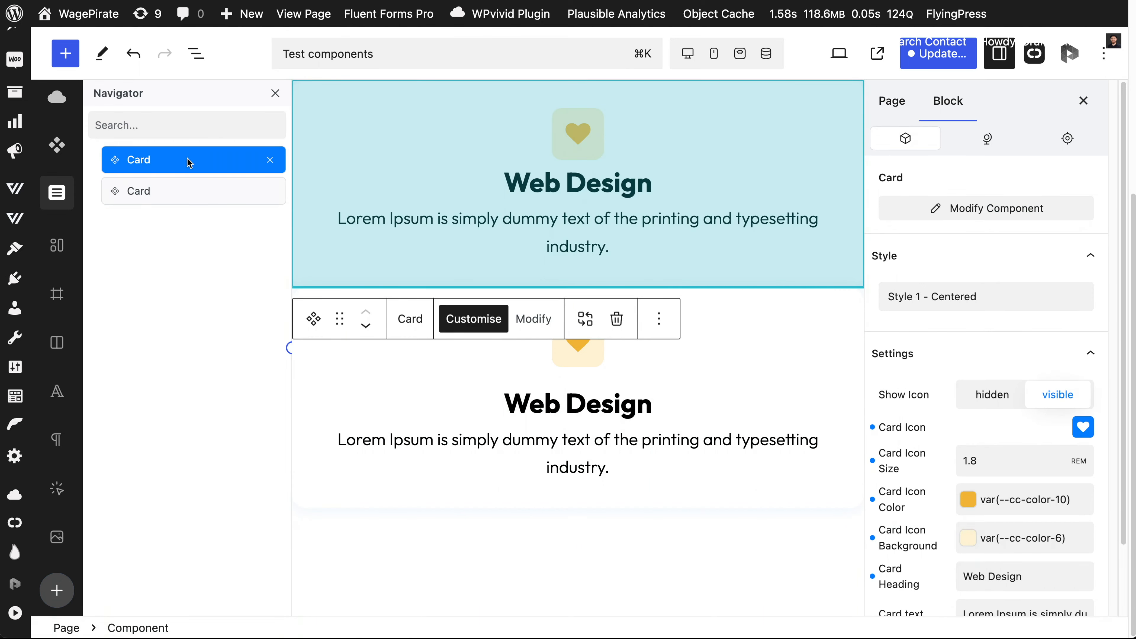
left_click(190, 190)
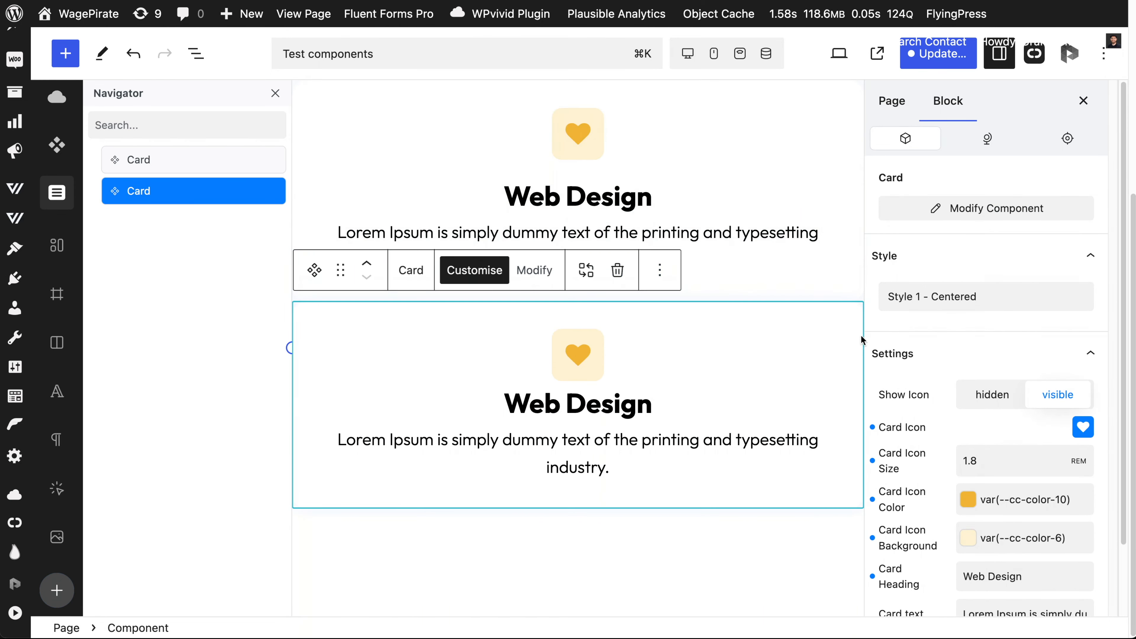
left_click(1002, 395)
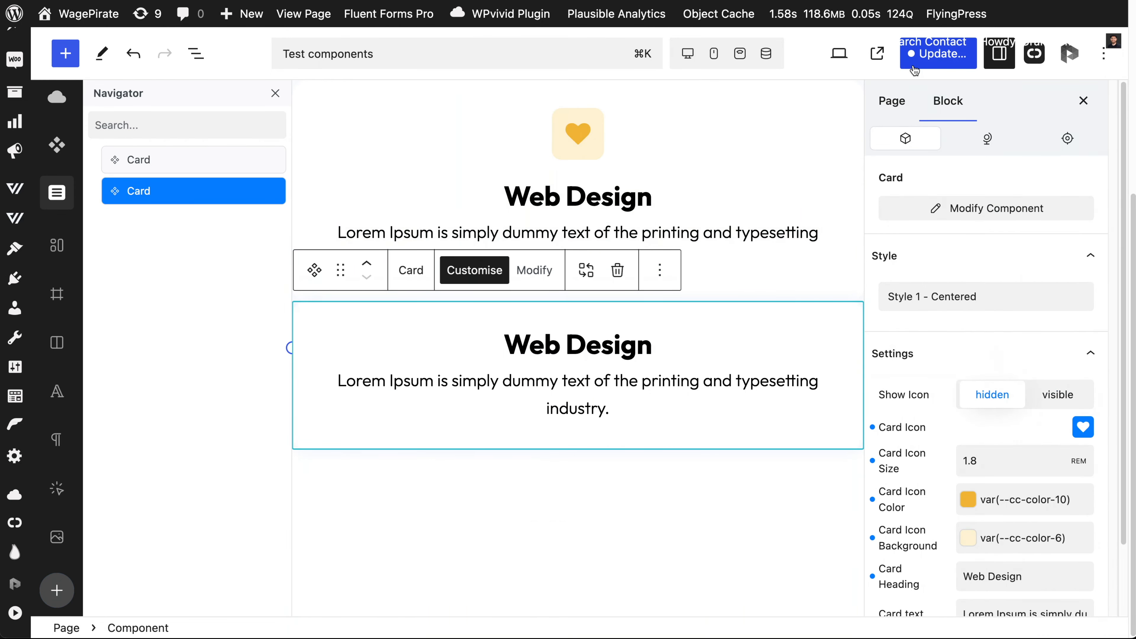
Step: Update the page and check the heading spacing of both cards on the front end
left_click(938, 54)
left_click(946, 51)
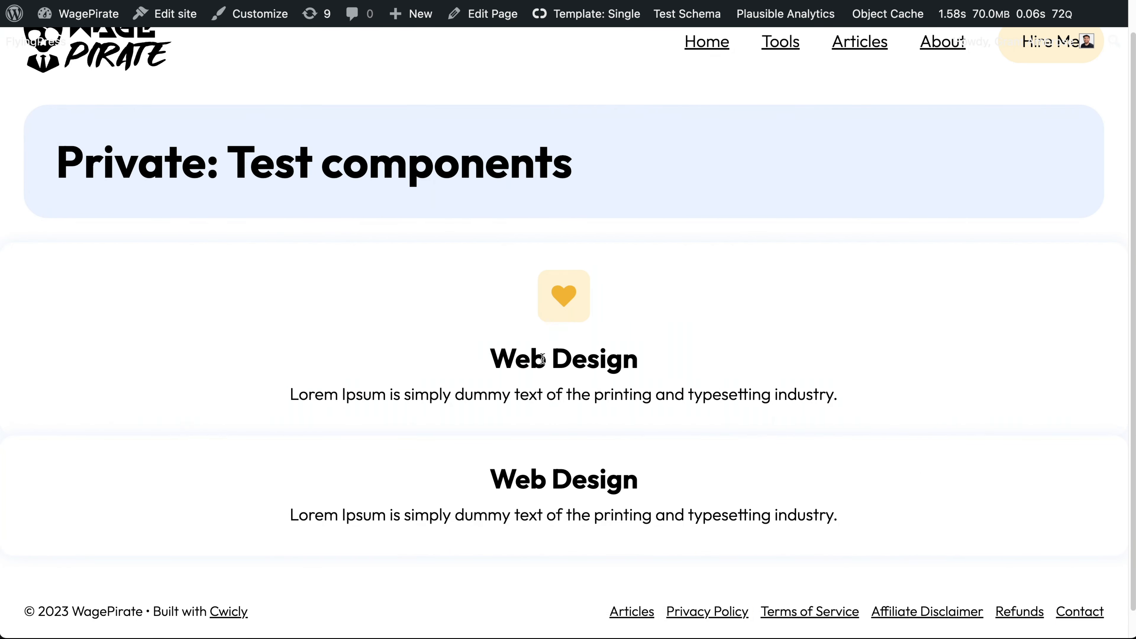
left_click_drag(516, 358, 581, 357)
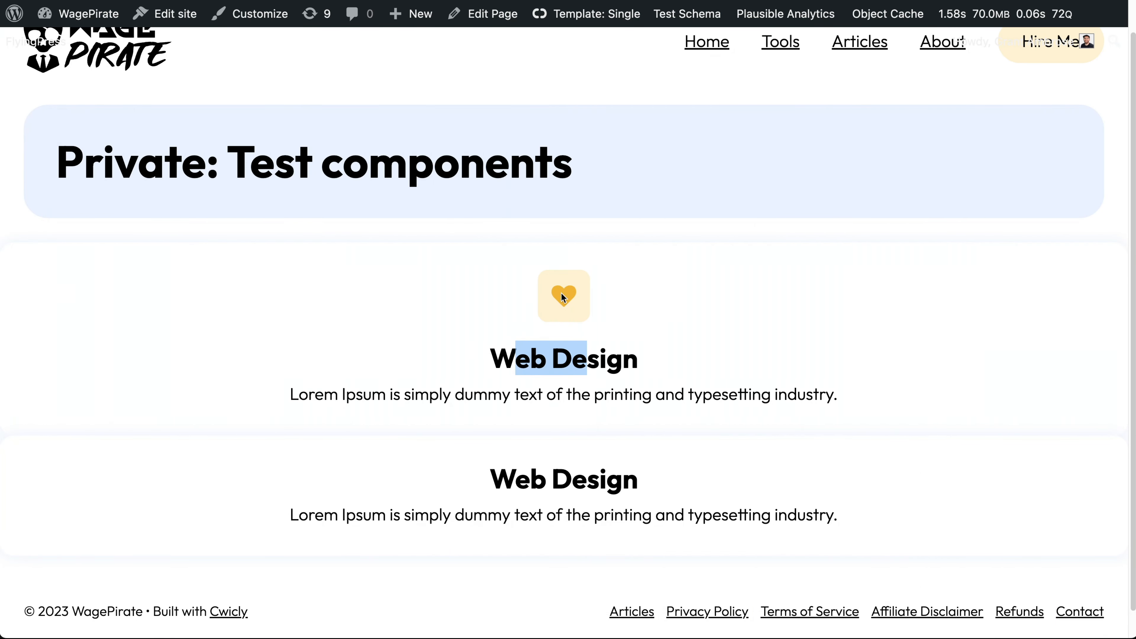
Step: Compare the headings of the card with an icon and the card without one on the front end
left_click(577, 338)
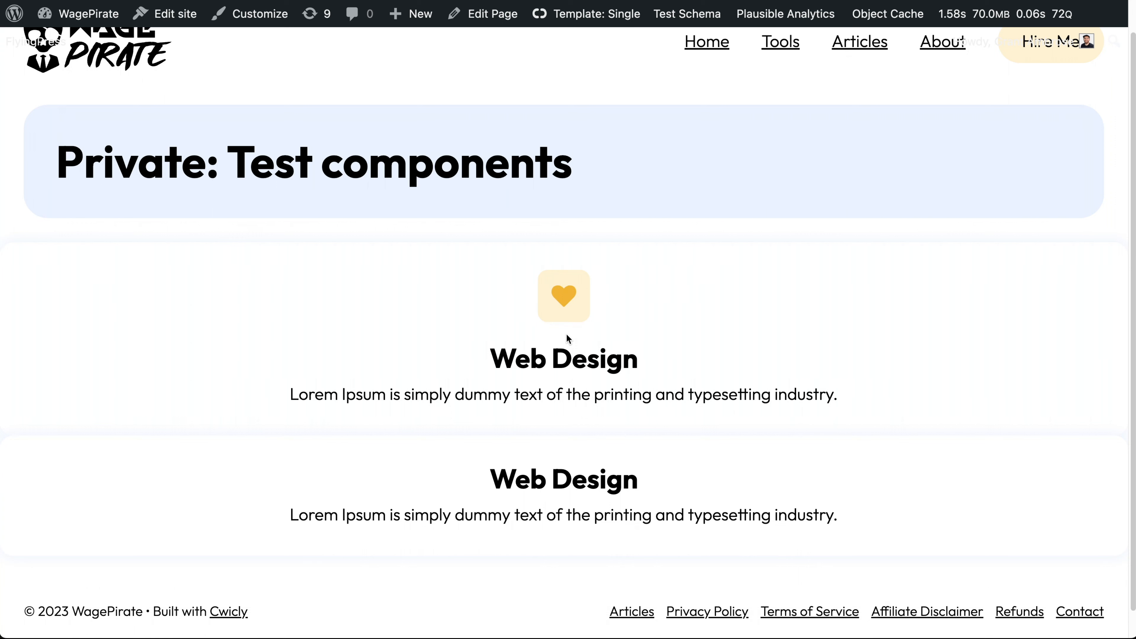
left_click_drag(528, 356, 581, 358)
left_click(580, 358)
left_click_drag(500, 478, 589, 481)
left_click(591, 481)
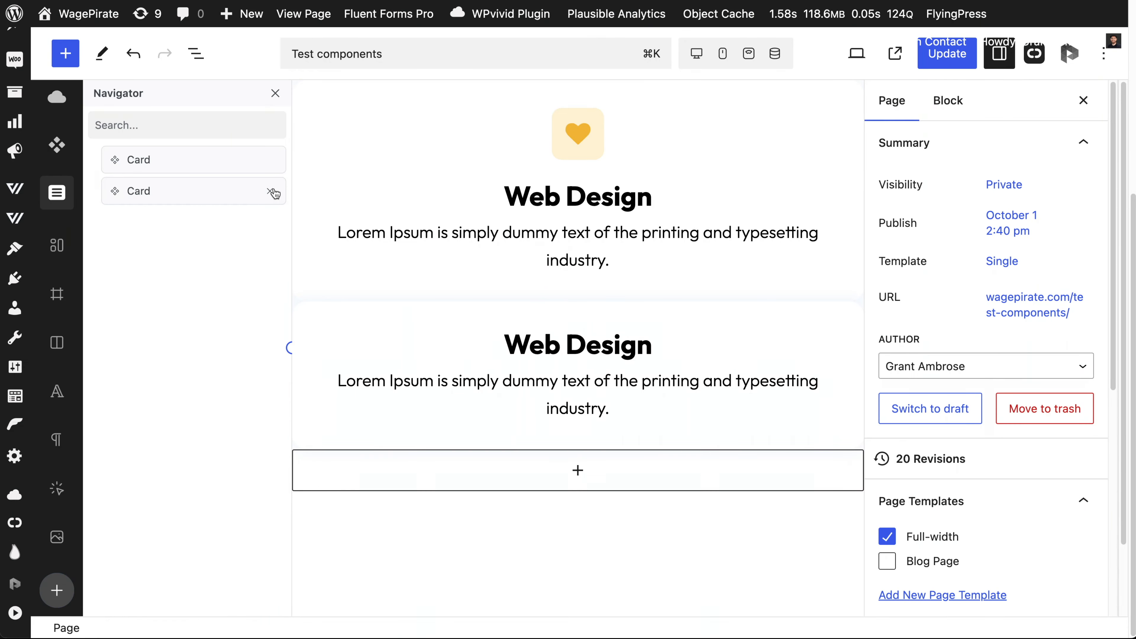
Step: Delete both Card blocks from the page and insert a Section block in their place
left_click(275, 192)
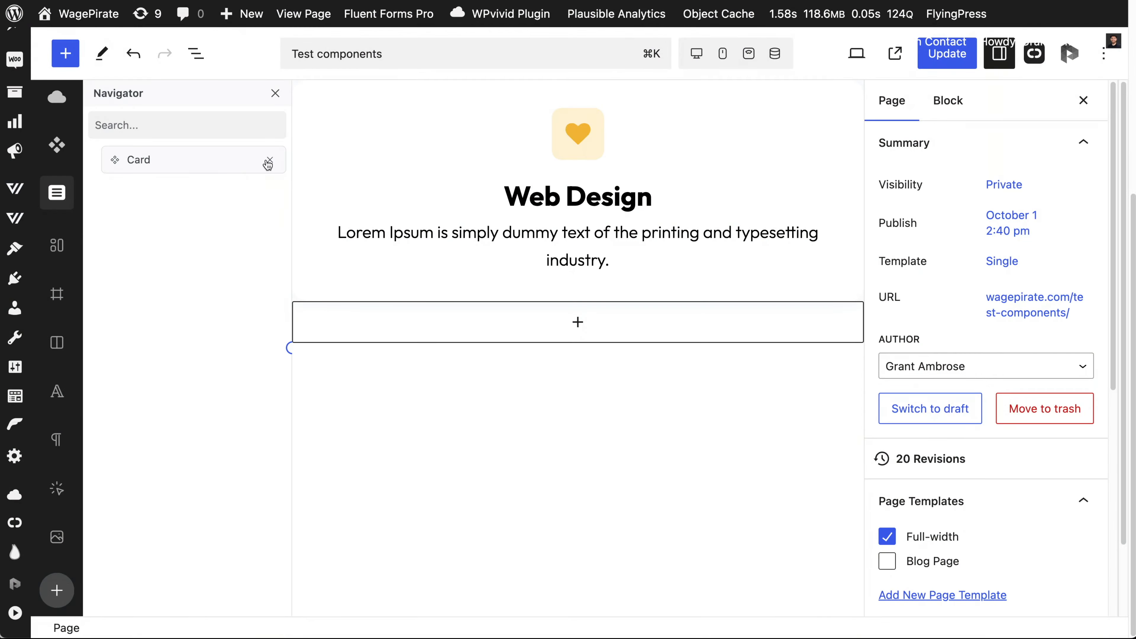
left_click(269, 161)
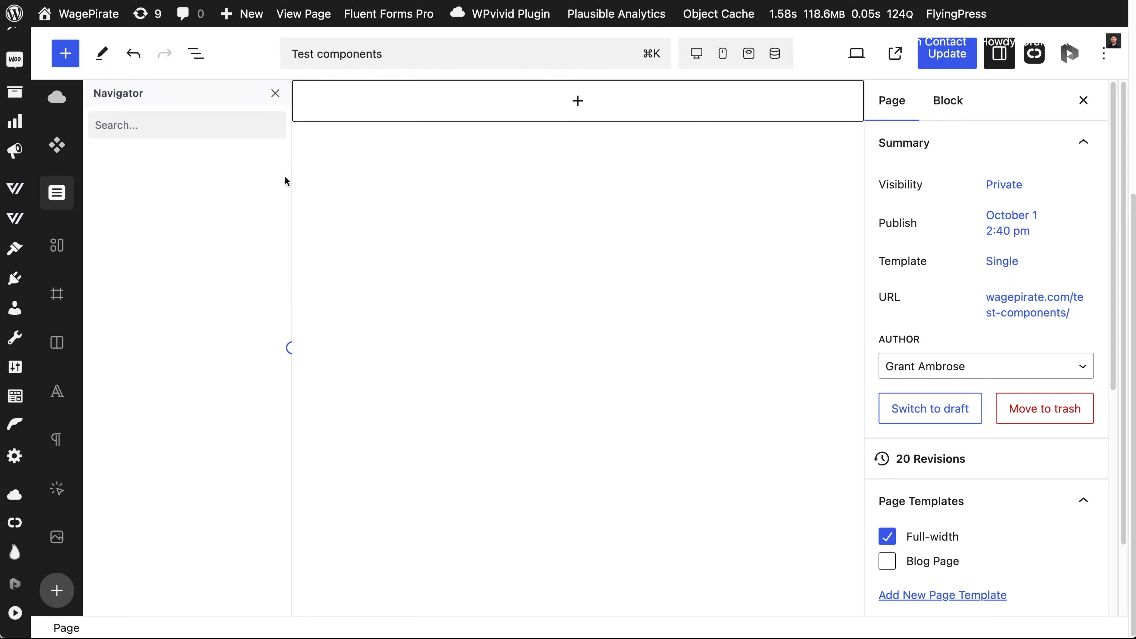
left_click(520, 104)
type("sec")
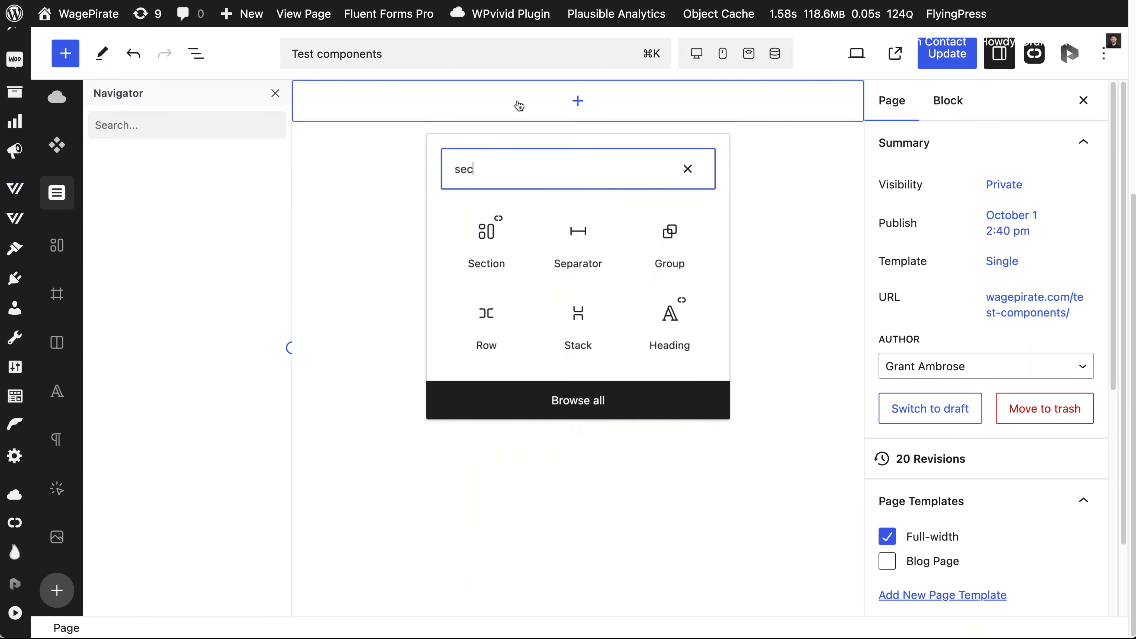
left_click(486, 237)
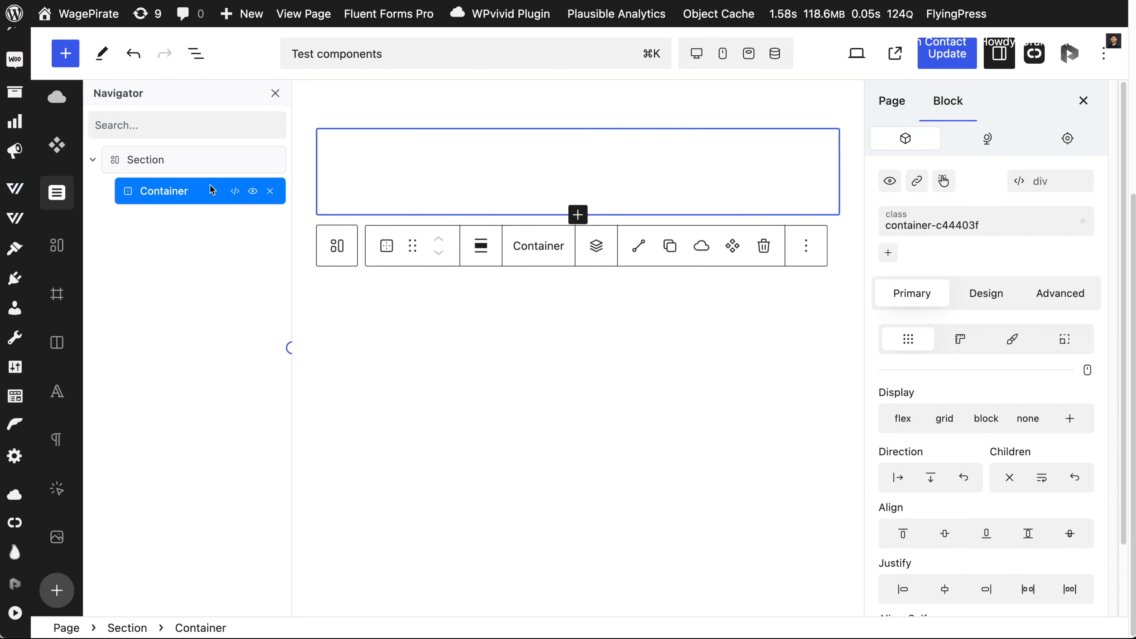
Step: Add a Cwicly Columns block with three equal columns inside the section's Container
left_click(591, 245)
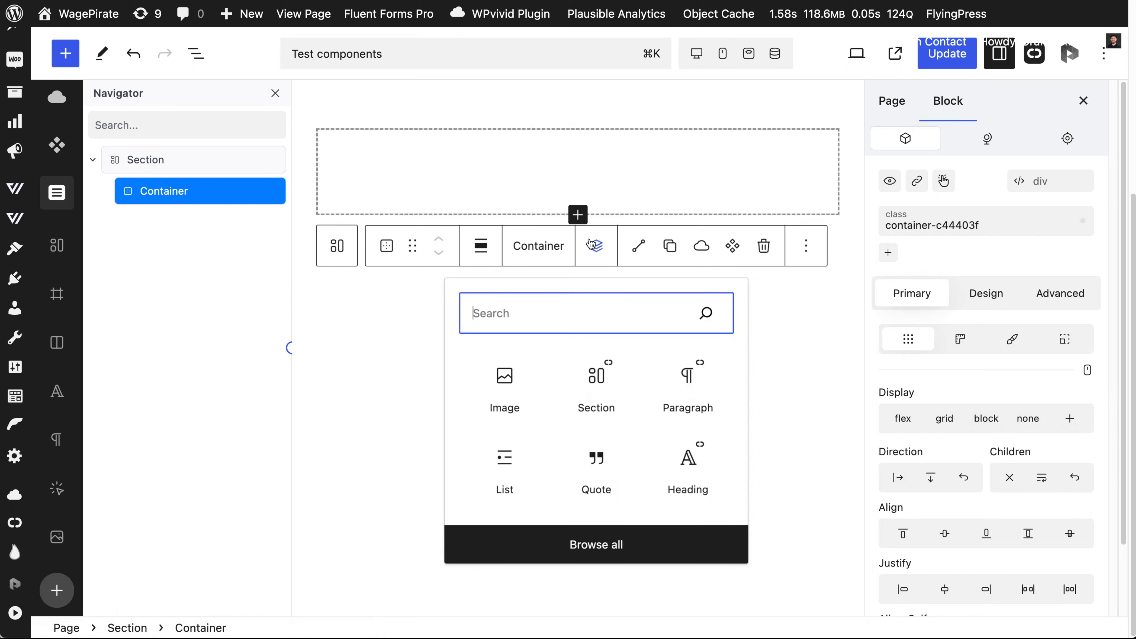
type("col")
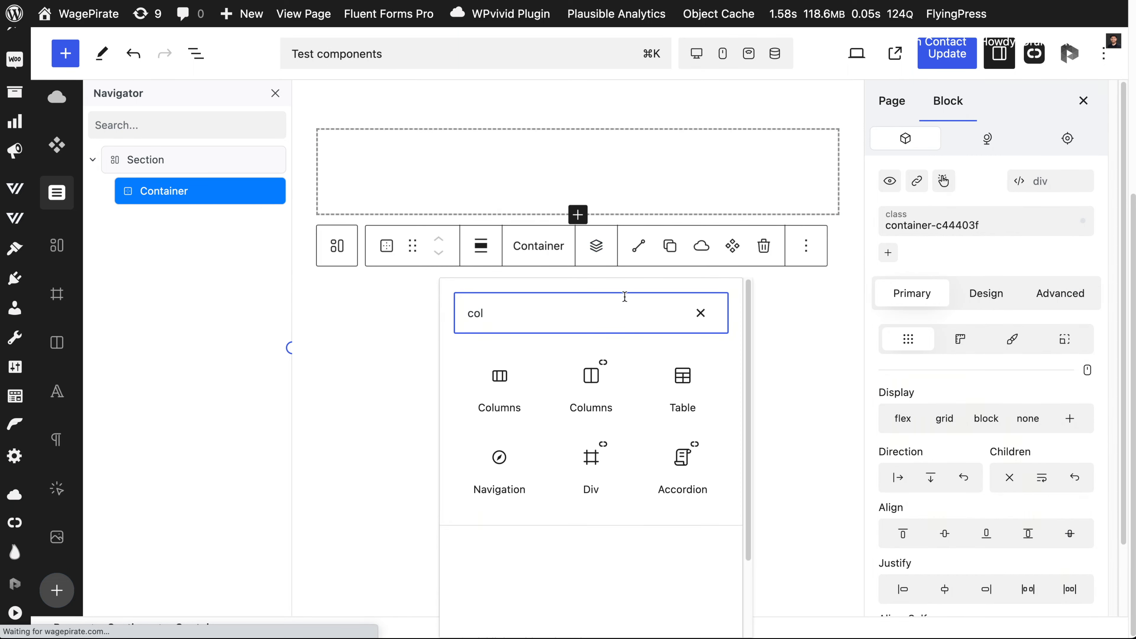
left_click(596, 393)
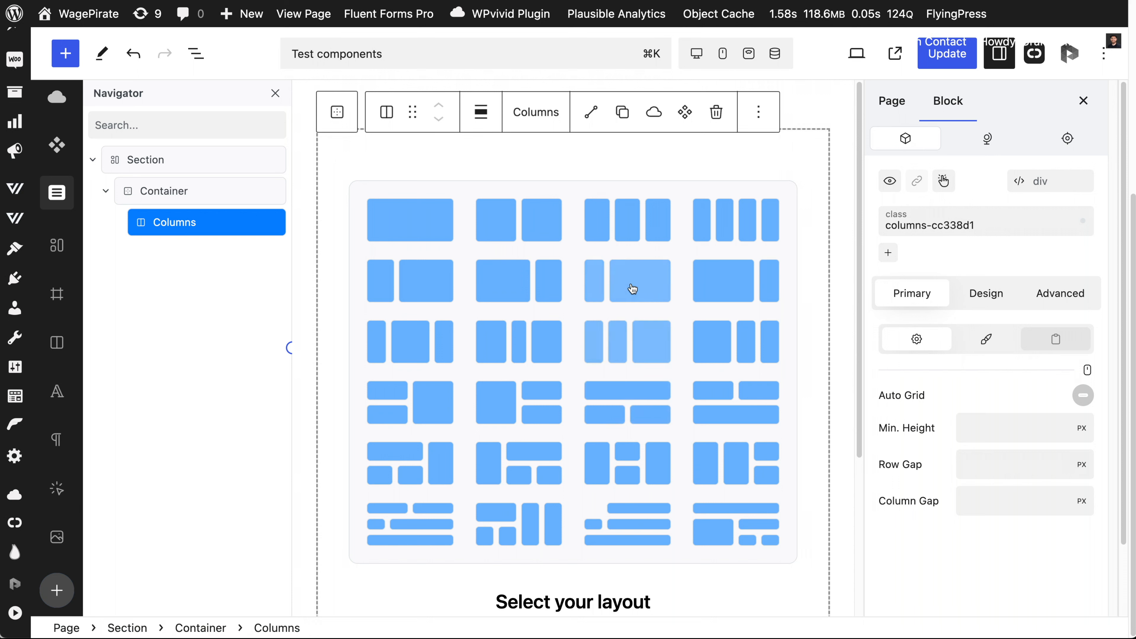
left_click(632, 220)
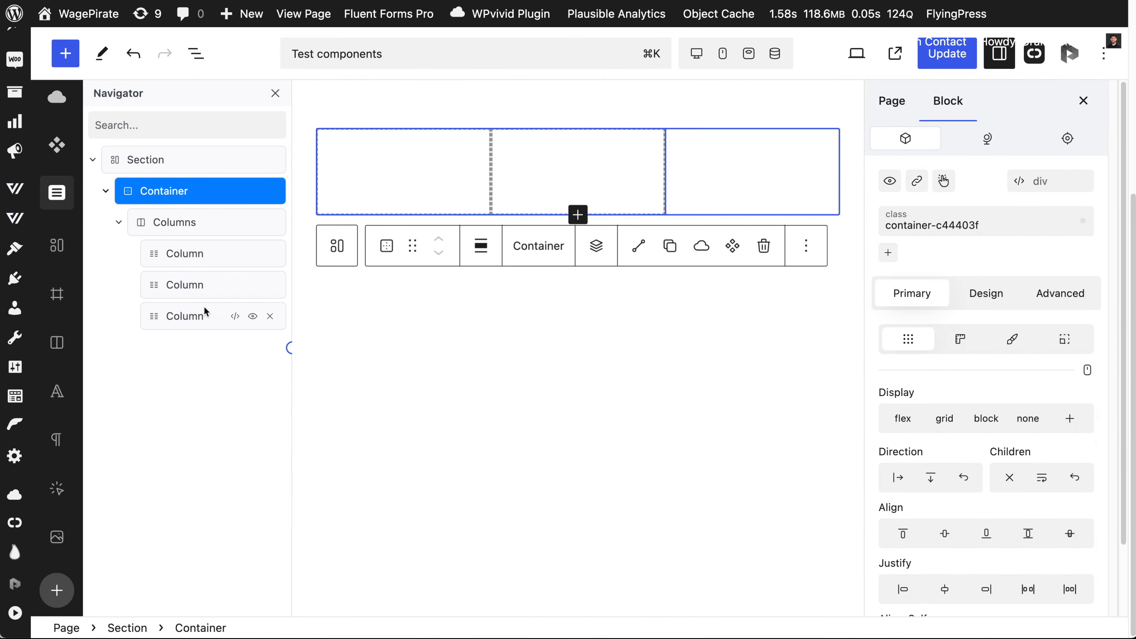
Step: Enable Auto Grid on the Columns block and add three more columns for a total of six
left_click(199, 224)
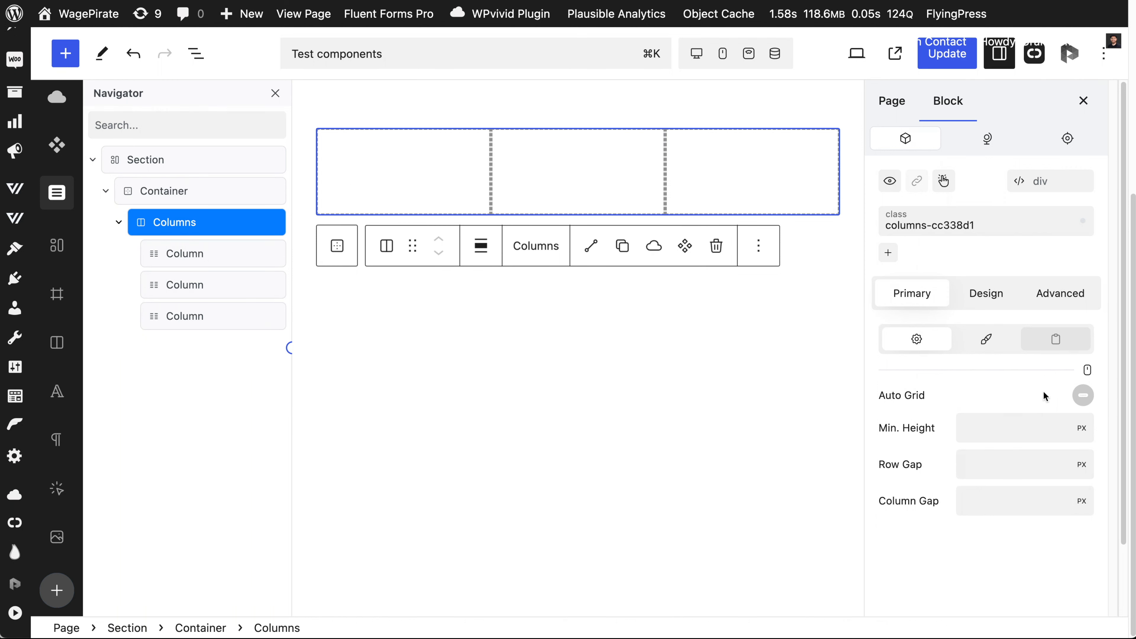
left_click(1078, 396)
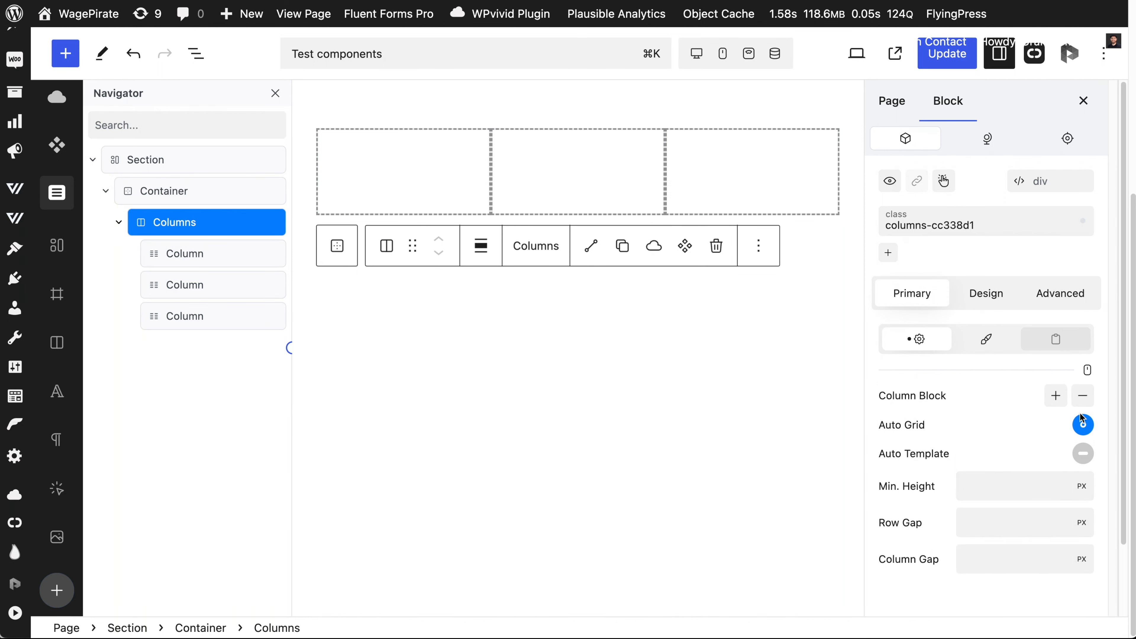
left_click(1057, 342)
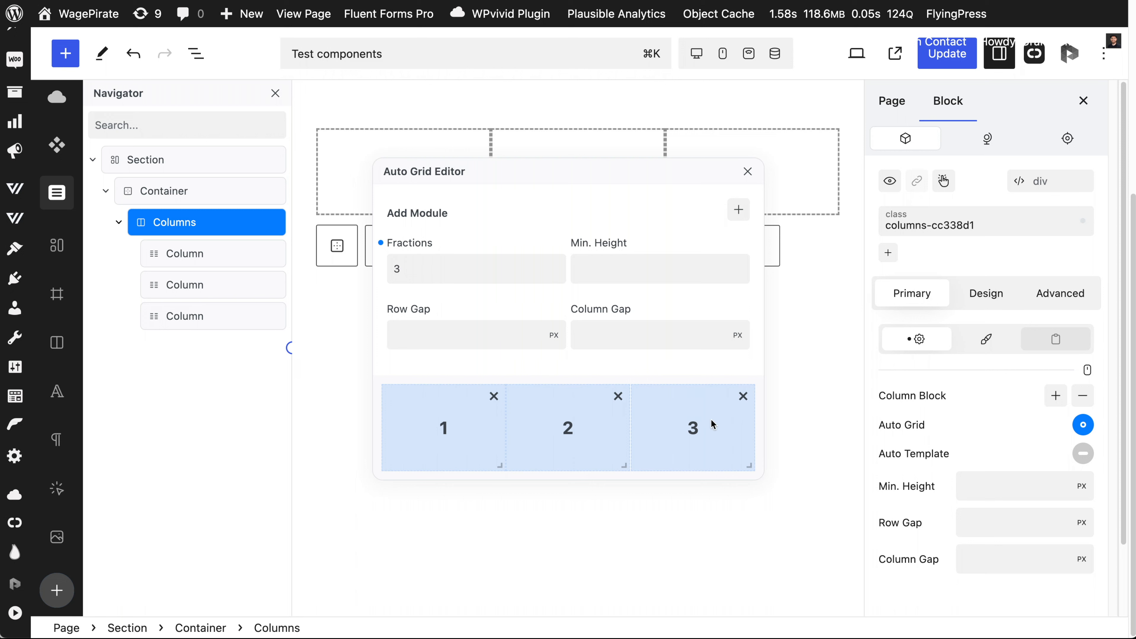
left_click(746, 173)
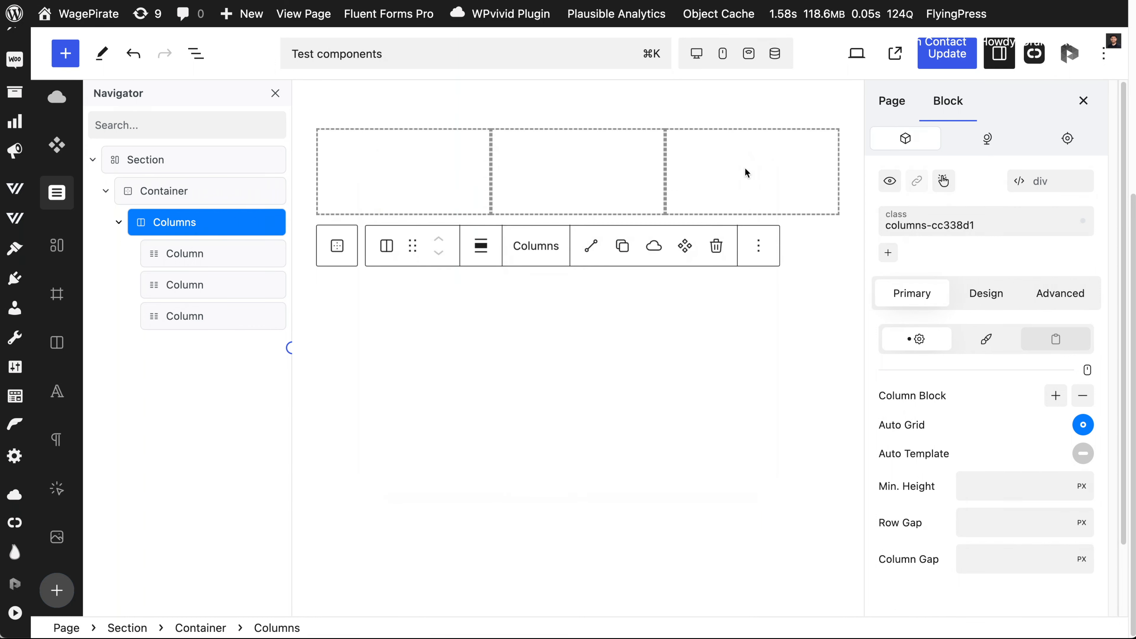
left_click(1055, 397)
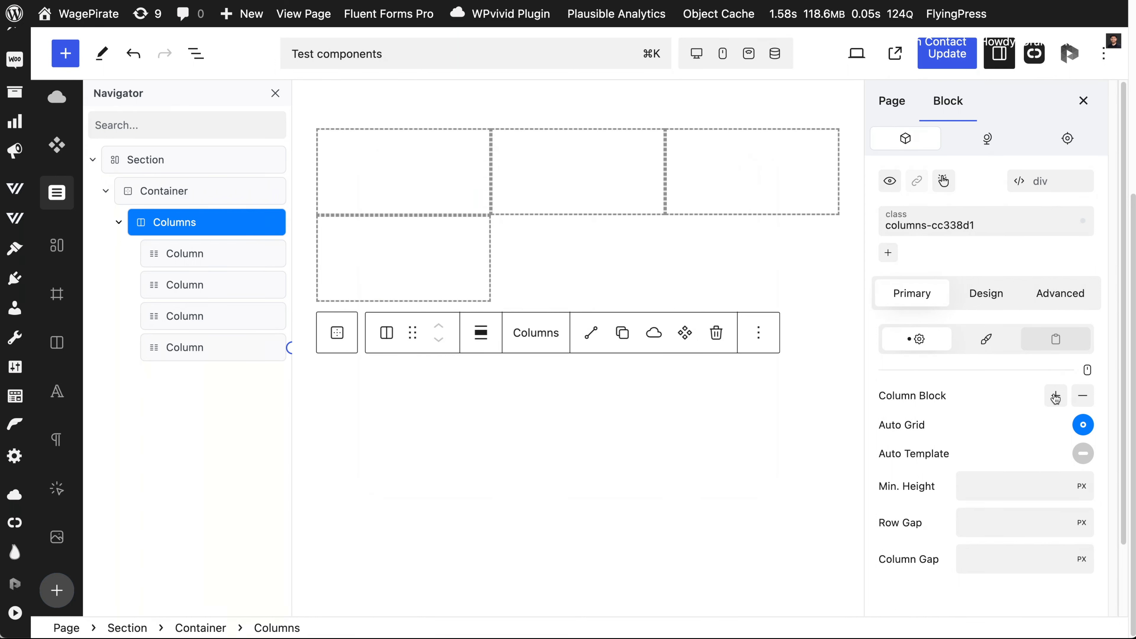
left_click(1056, 396)
left_click(1056, 397)
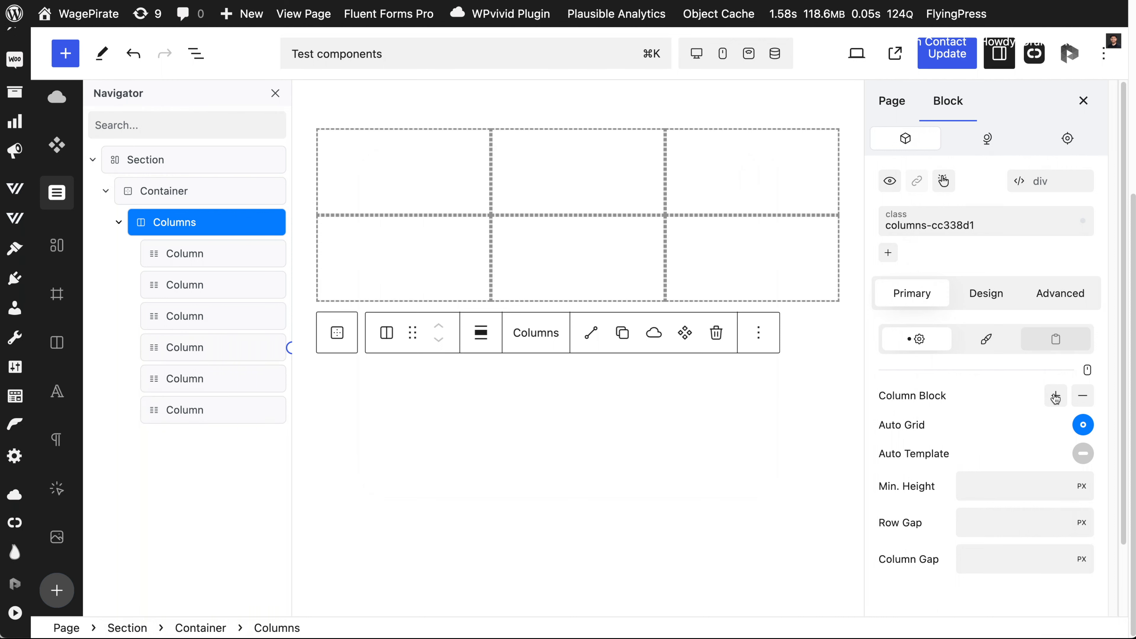
Step: Insert the Card component into the first column
left_click(187, 253)
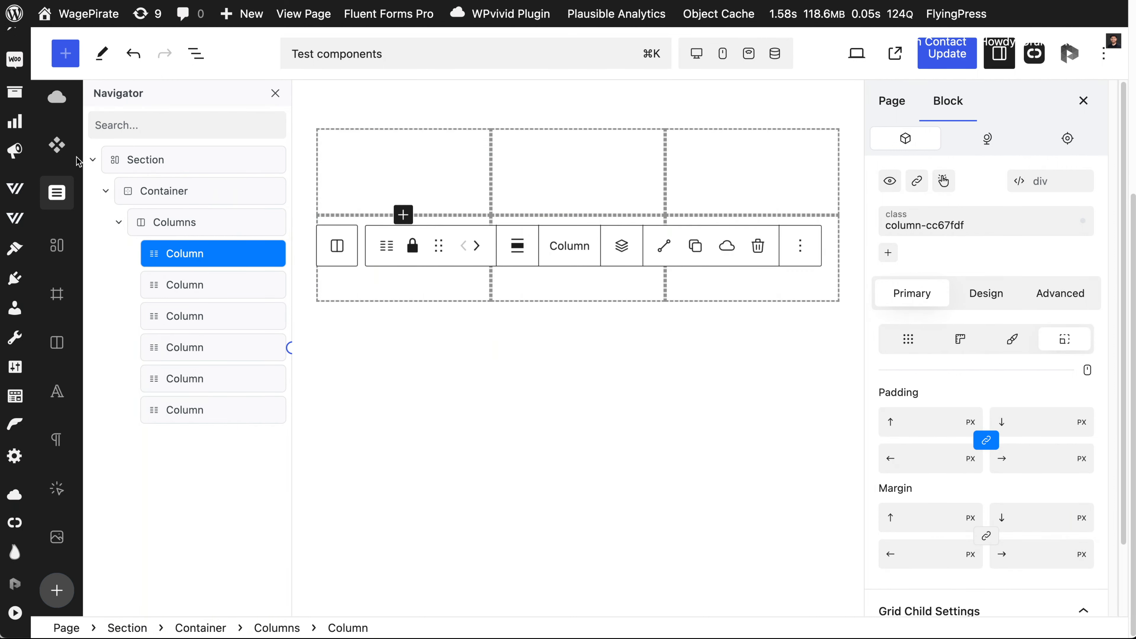
left_click(58, 147)
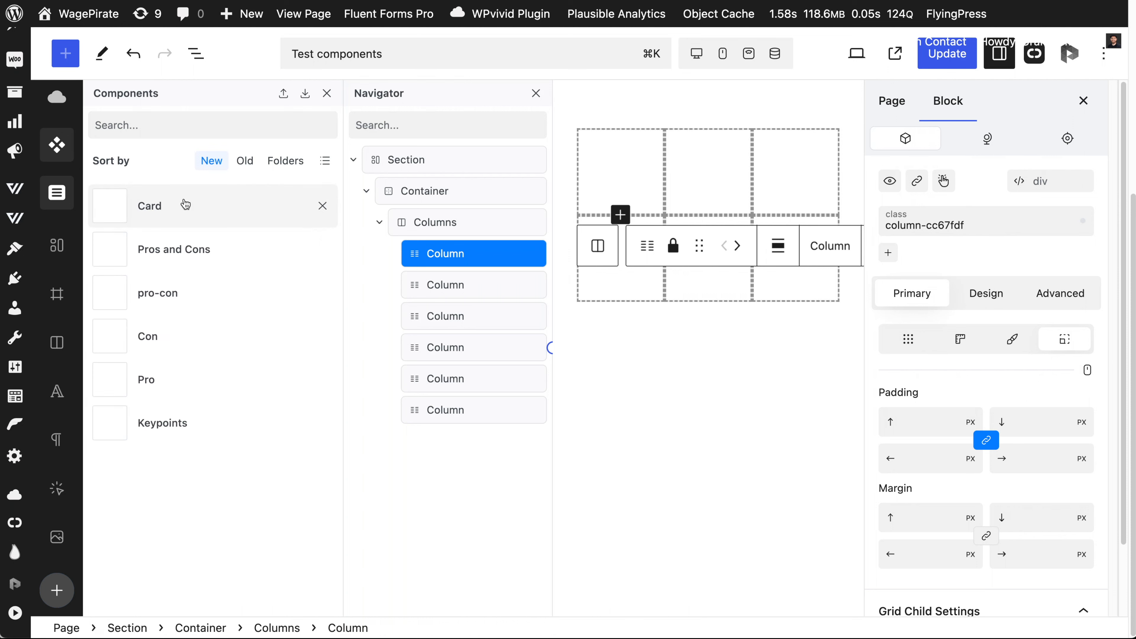
left_click(148, 205)
left_click(327, 93)
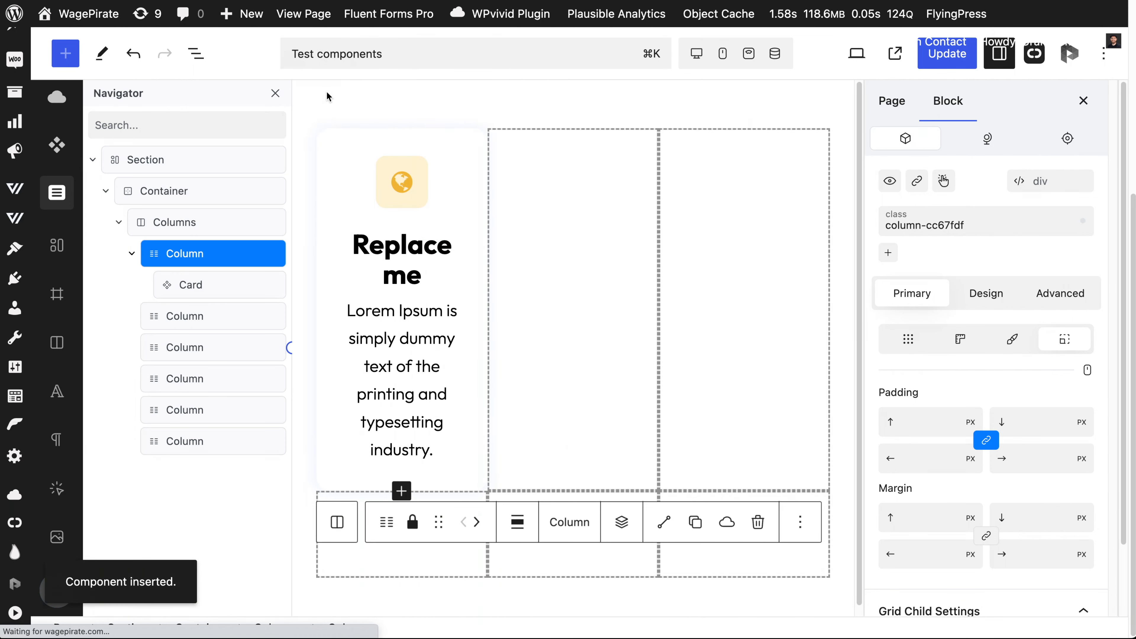
Step: Set the editor's canvas scaling to 80%
left_click(748, 53)
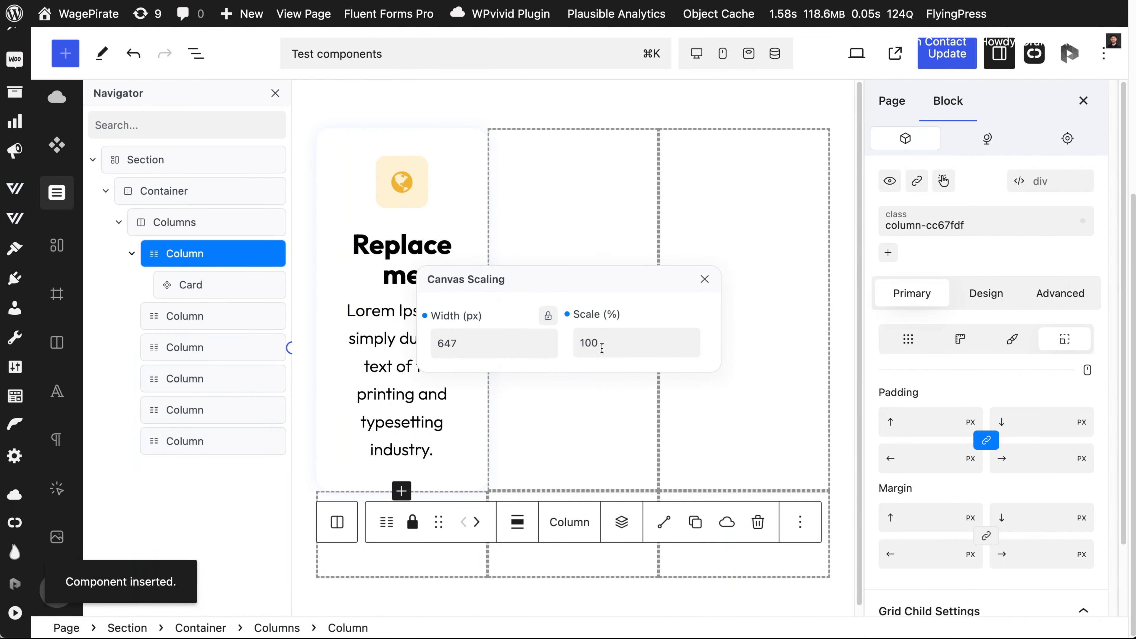
left_click(589, 344)
double_click(589, 344)
type("80")
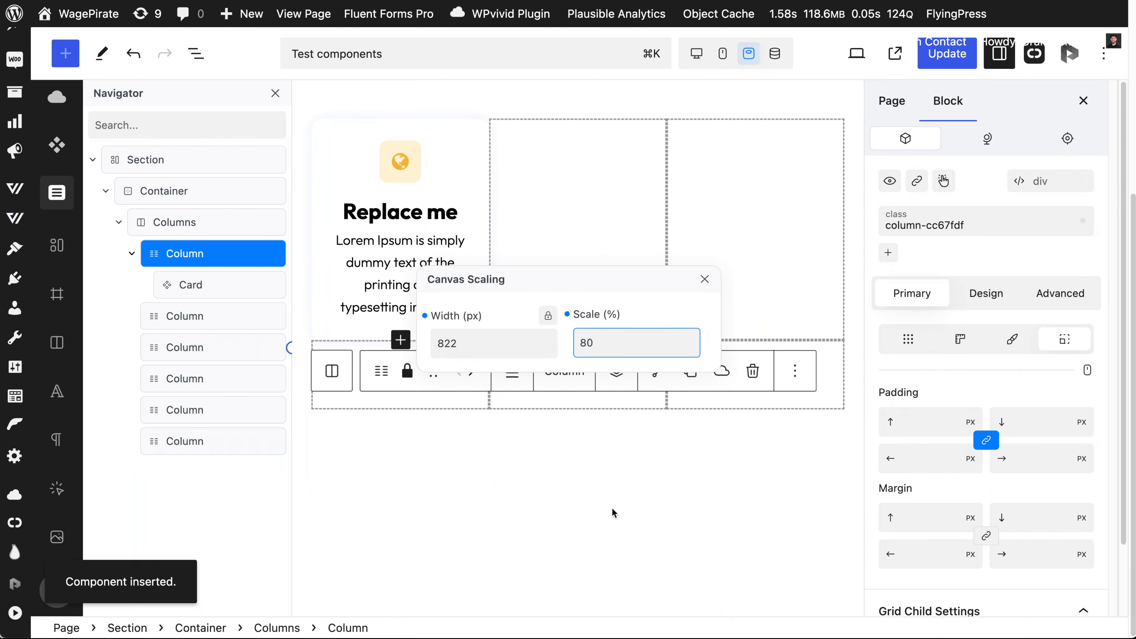
Step: Copy the Card from the first column and paste it into each of the five empty columns
left_click(219, 285)
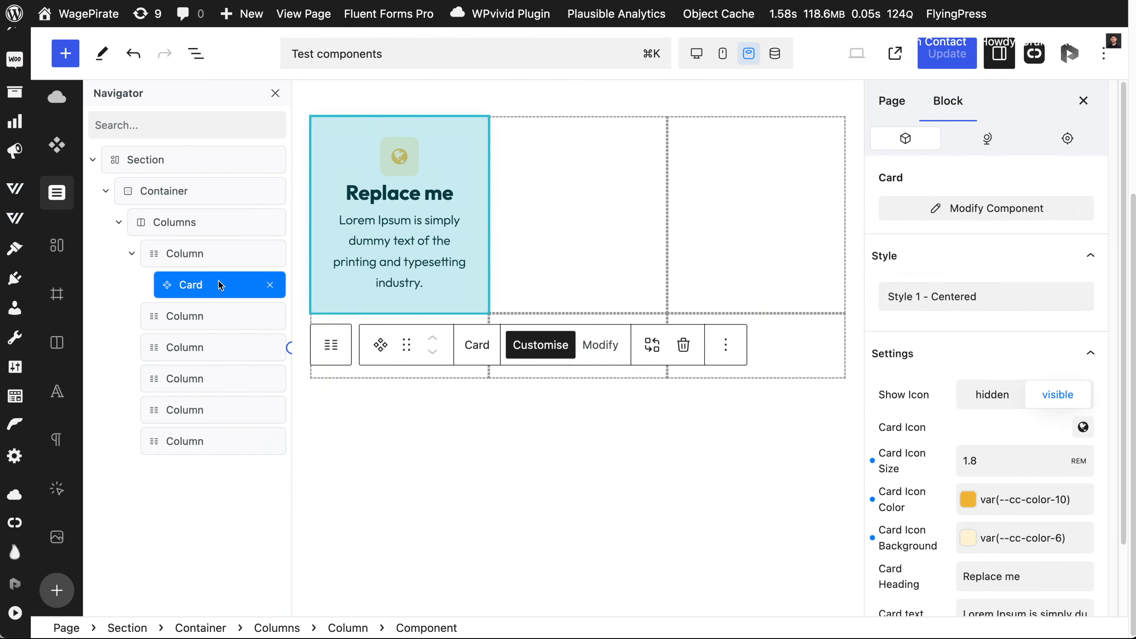
key("super+c")
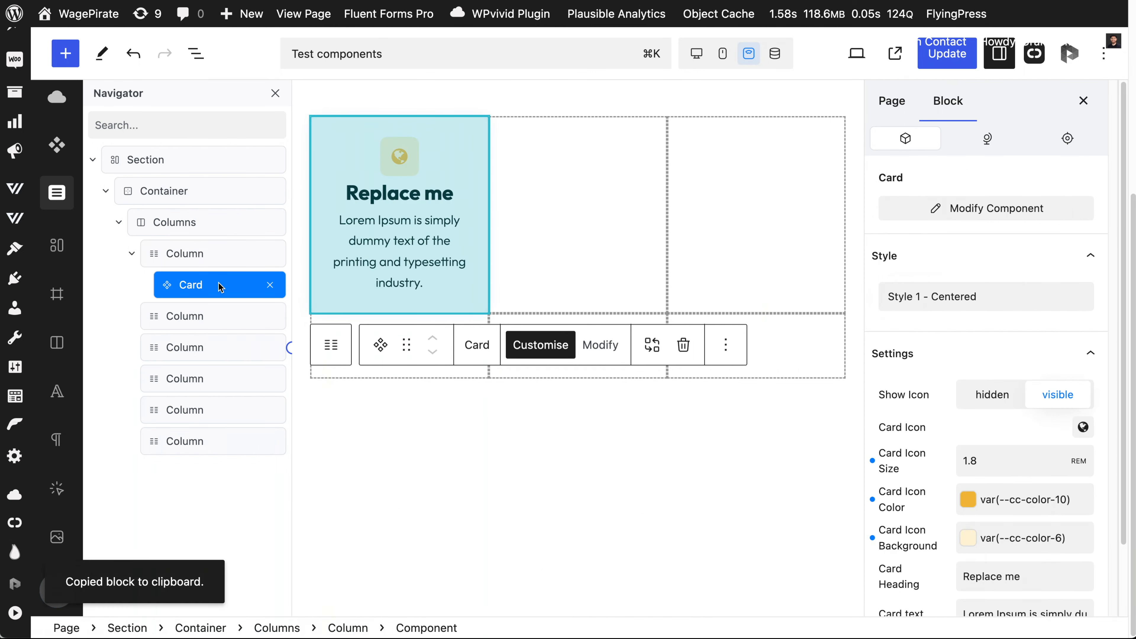
left_click(212, 314)
left_click(202, 433)
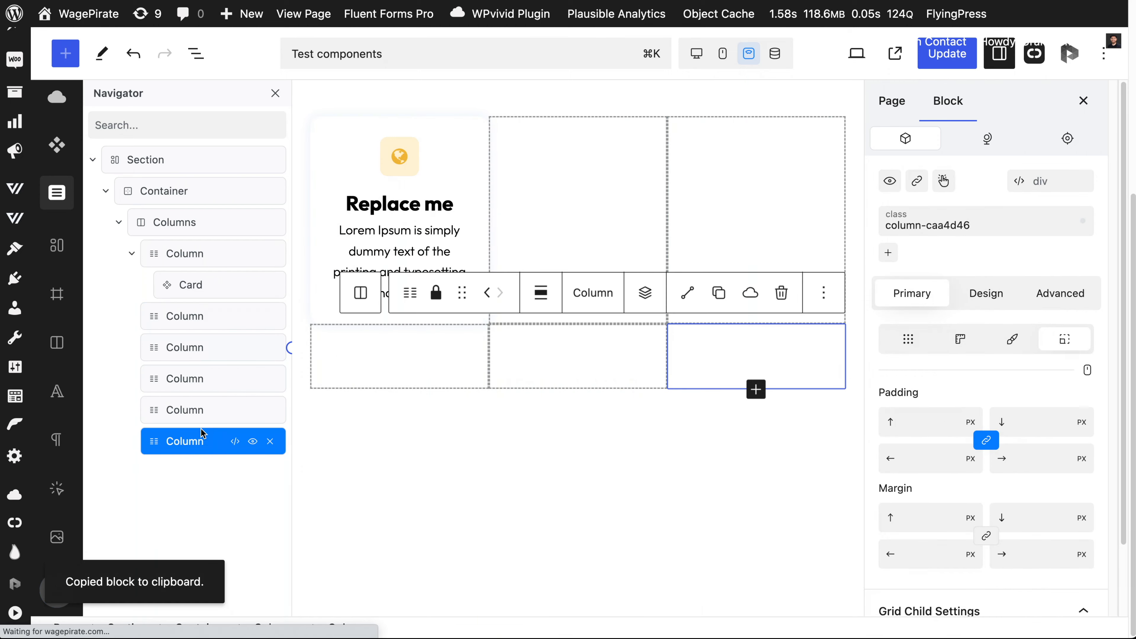
key("super+v")
left_click(199, 420)
key("super+v")
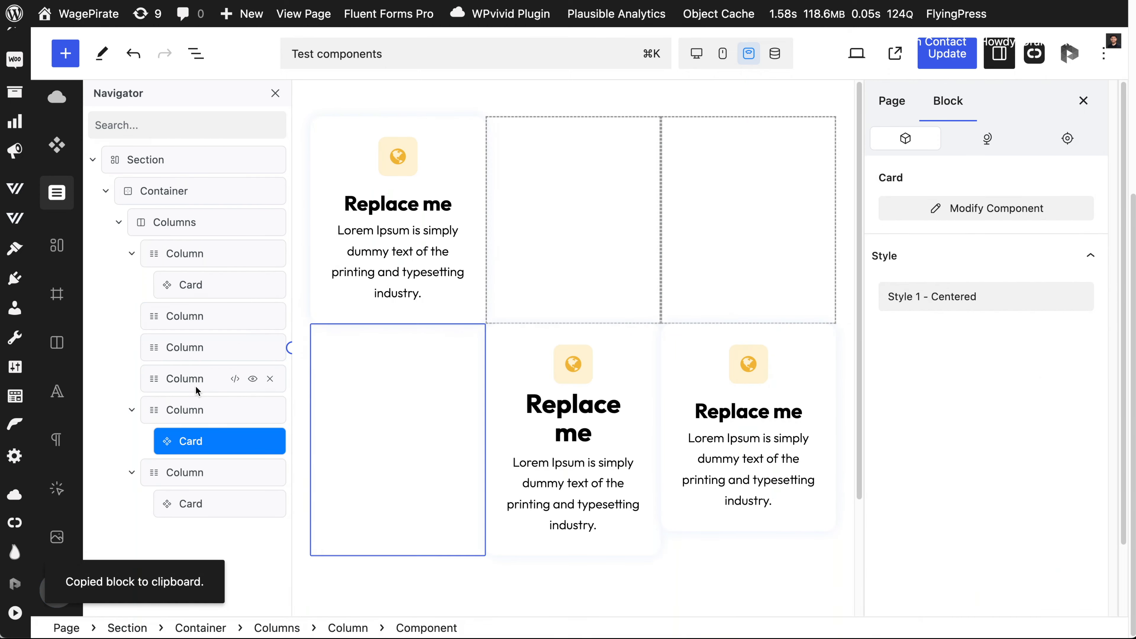
left_click(195, 380)
key("super+v")
left_click(191, 348)
key("super+v")
left_click(187, 317)
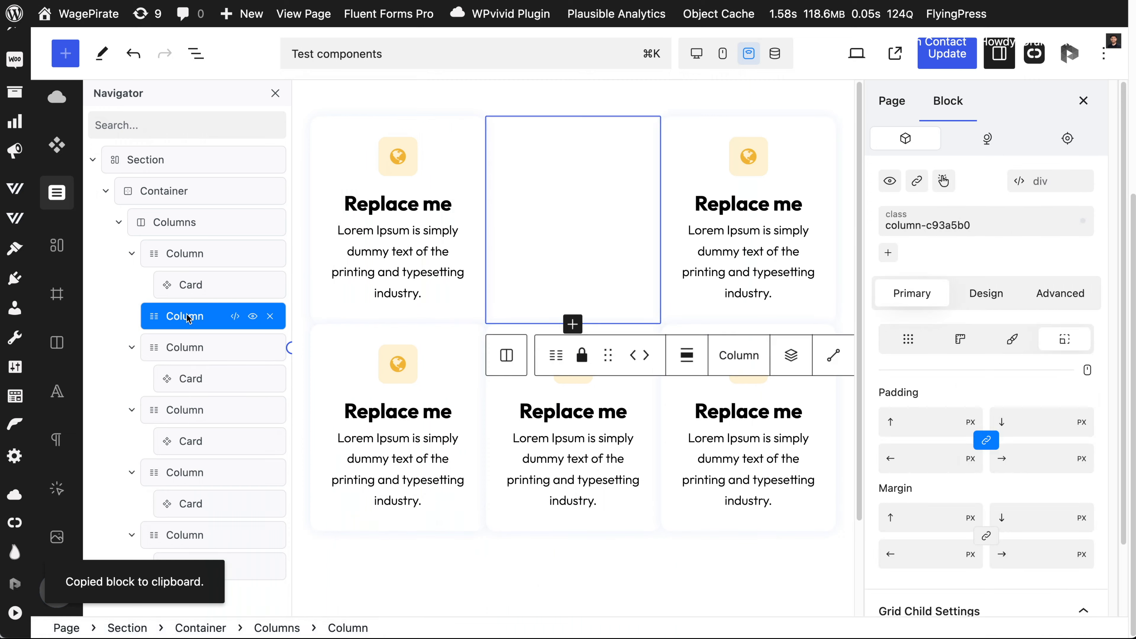
key("super+v")
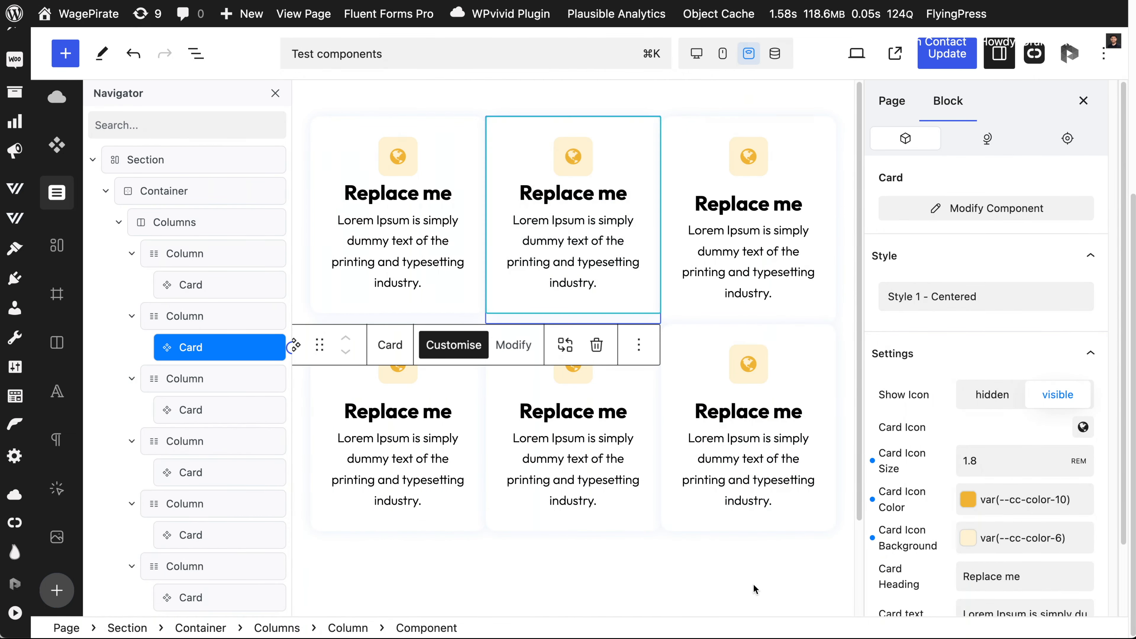
Step: Set the row gap and column gap of the Columns block to 2 rem each
left_click(144, 226)
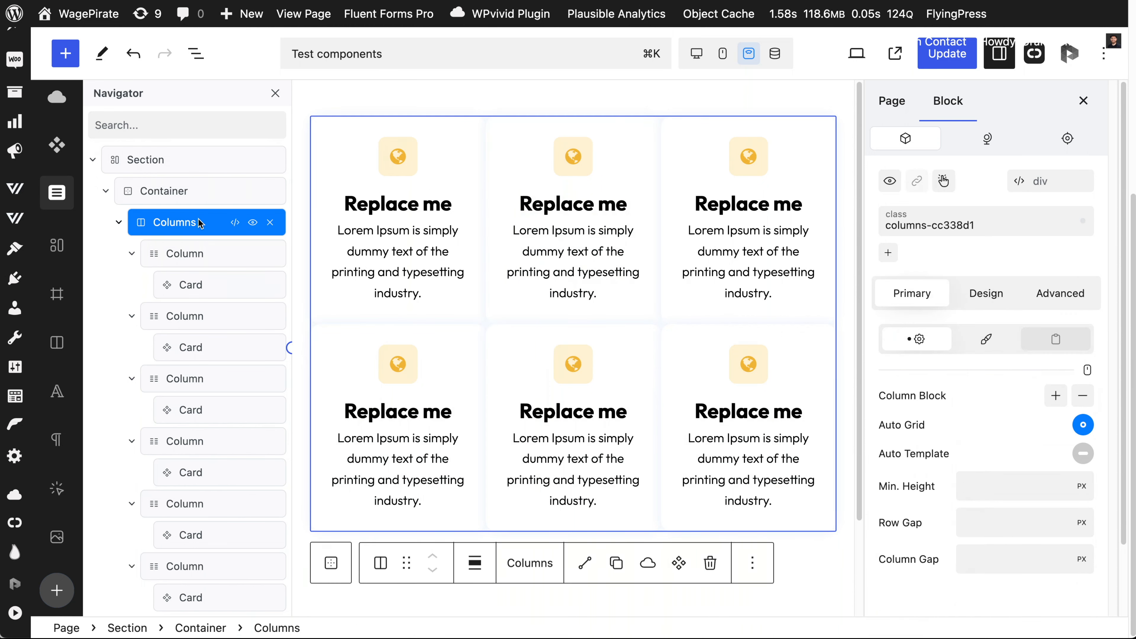
left_click(992, 527)
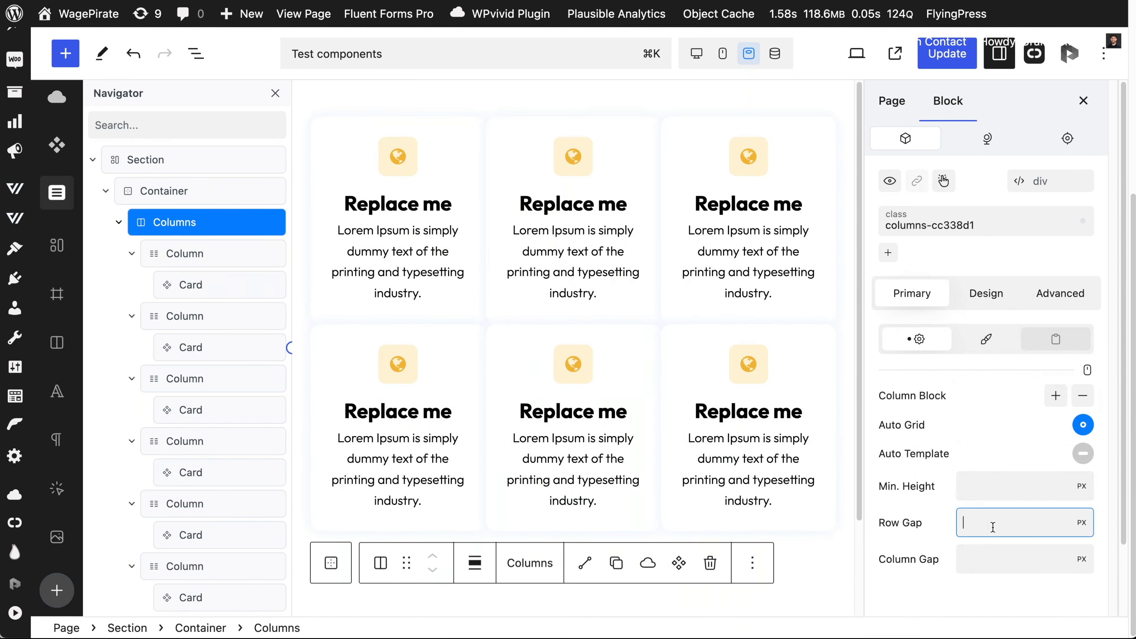
type("2rem")
left_click(1003, 561)
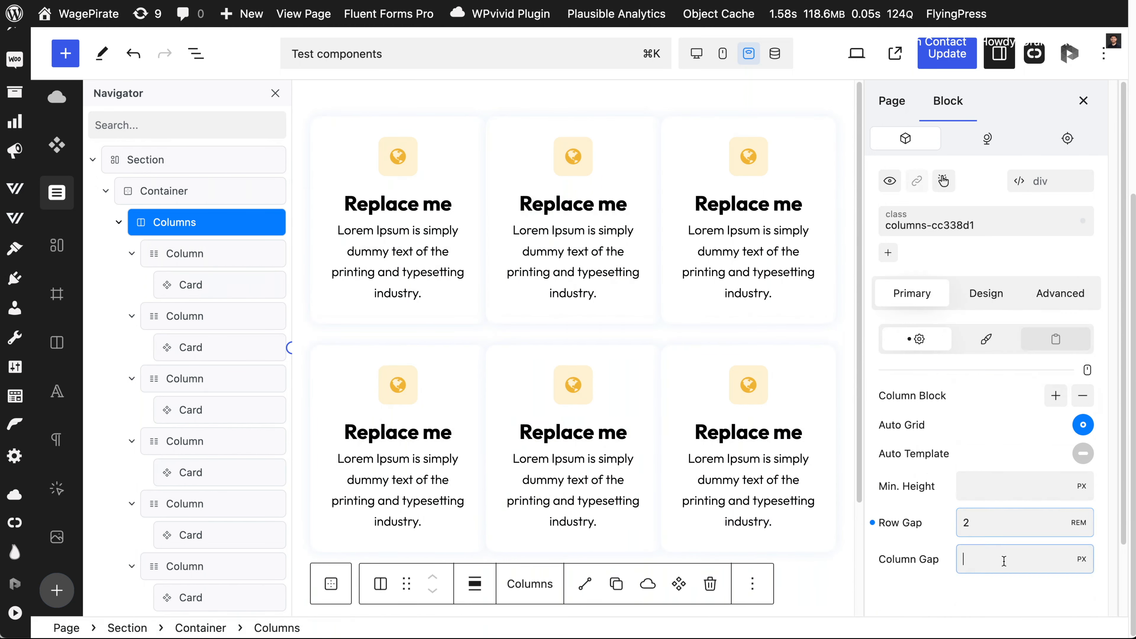
type("2rem")
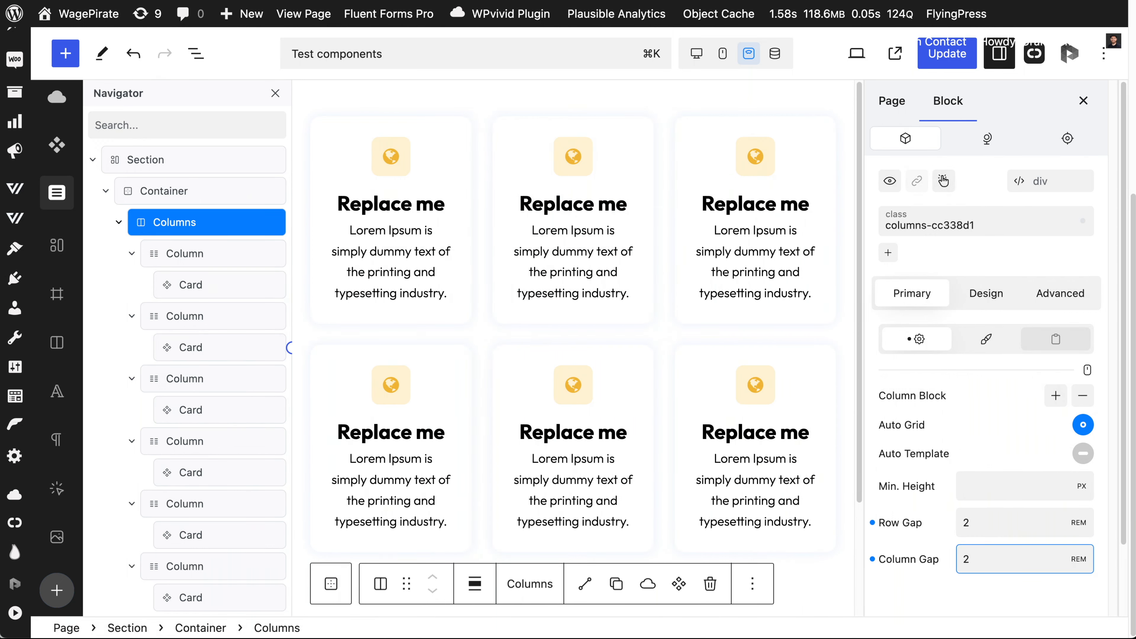
Step: Update the page and review the grid of six cards on the front end
left_click(674, 249)
left_click(931, 66)
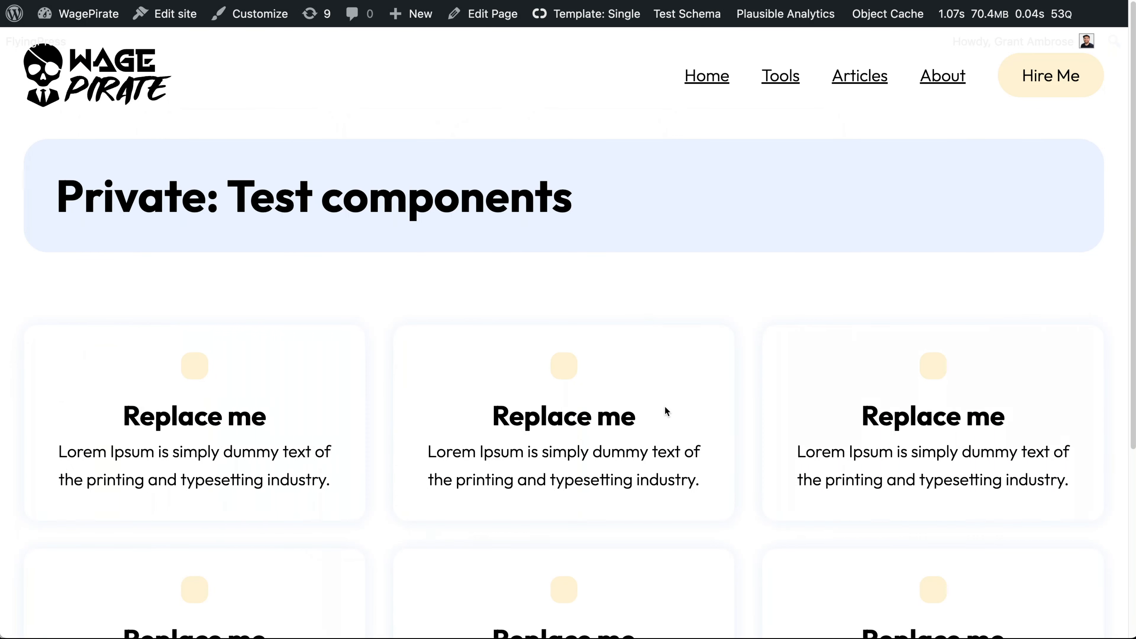
scroll(666, 411, "down", 4)
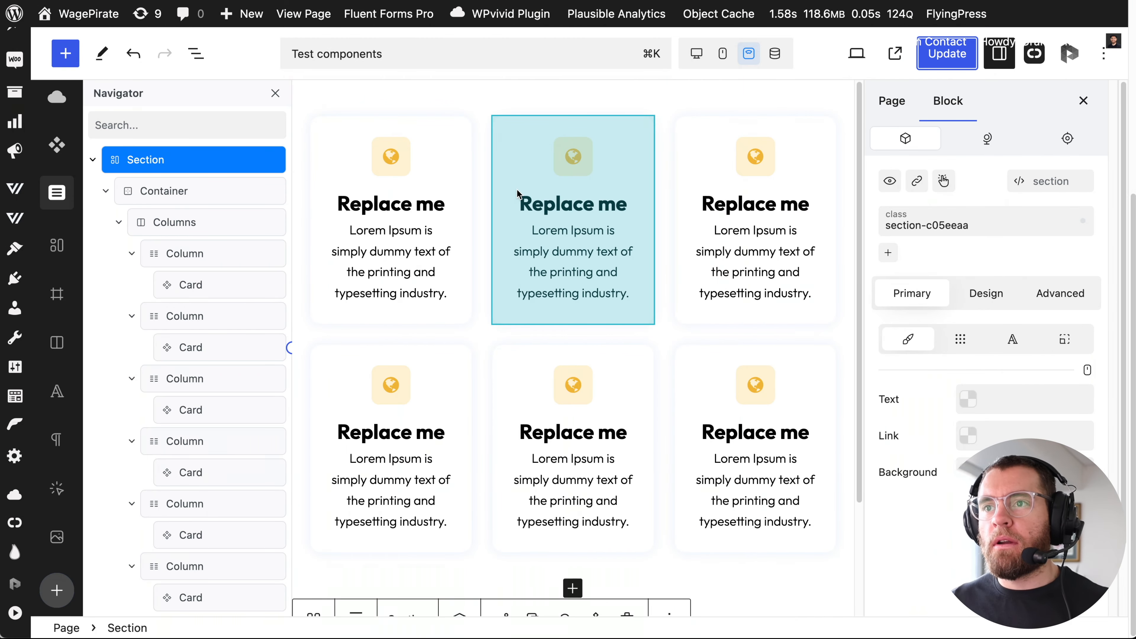
Step: In the second card's component, set the Card Icon property's default to the globe from the FontAwesome 5 Regular library and connect it
left_click(527, 183)
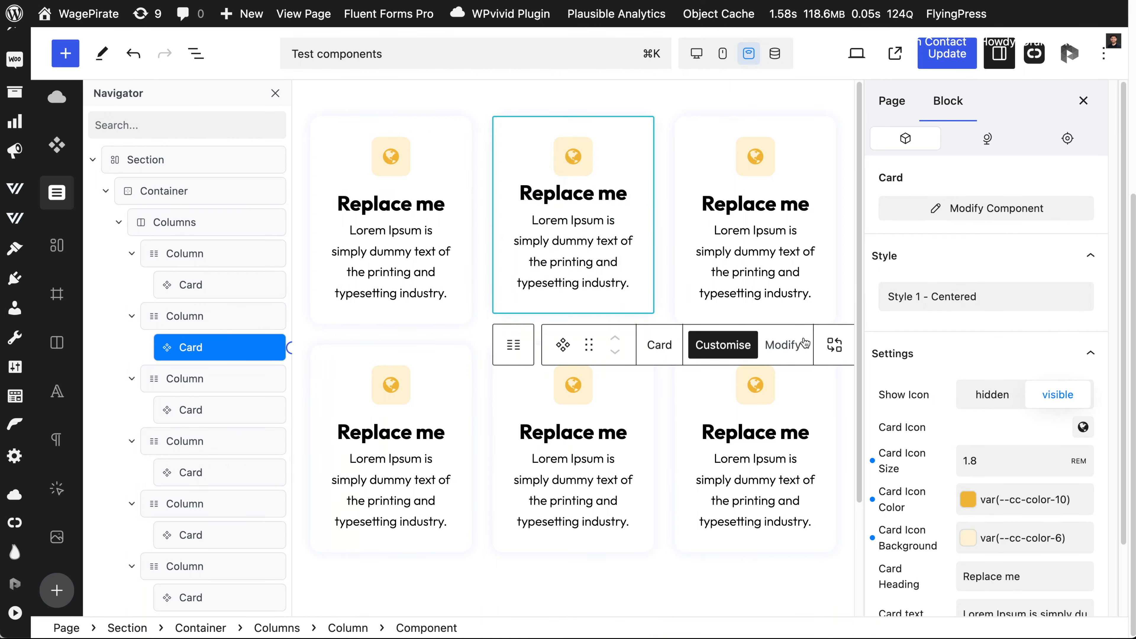
left_click(804, 343)
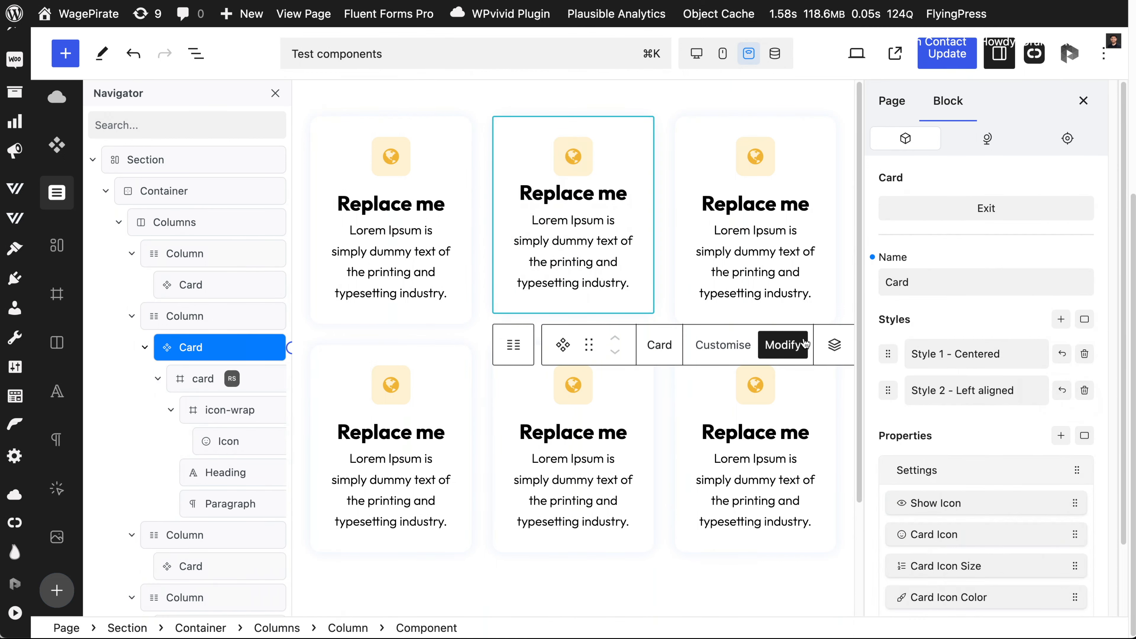
left_click(220, 444)
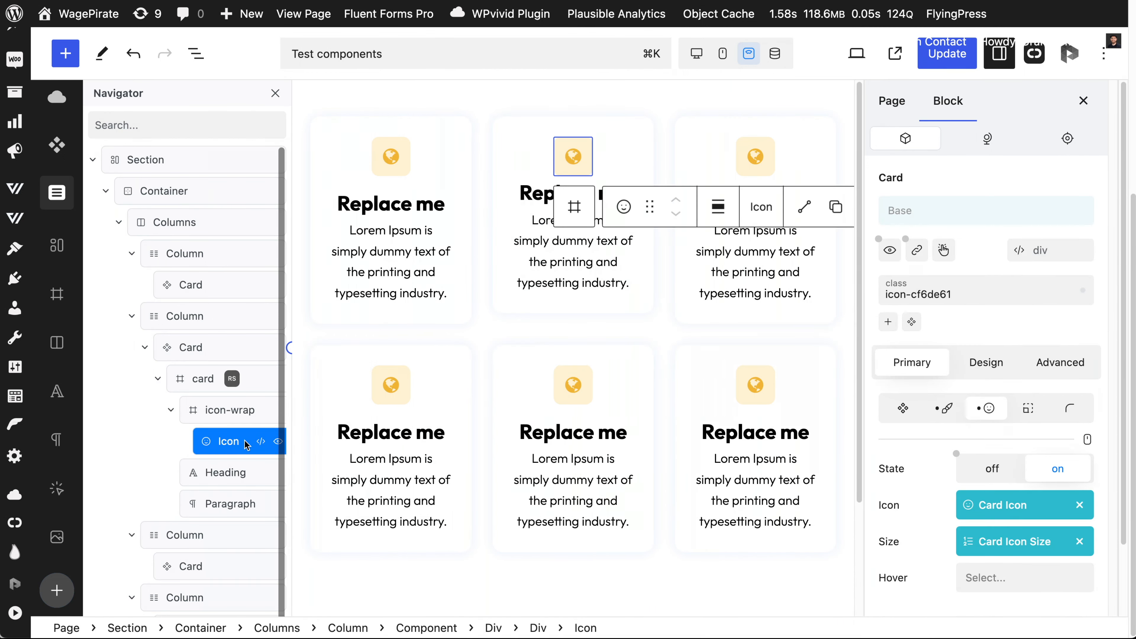
left_click(1001, 505)
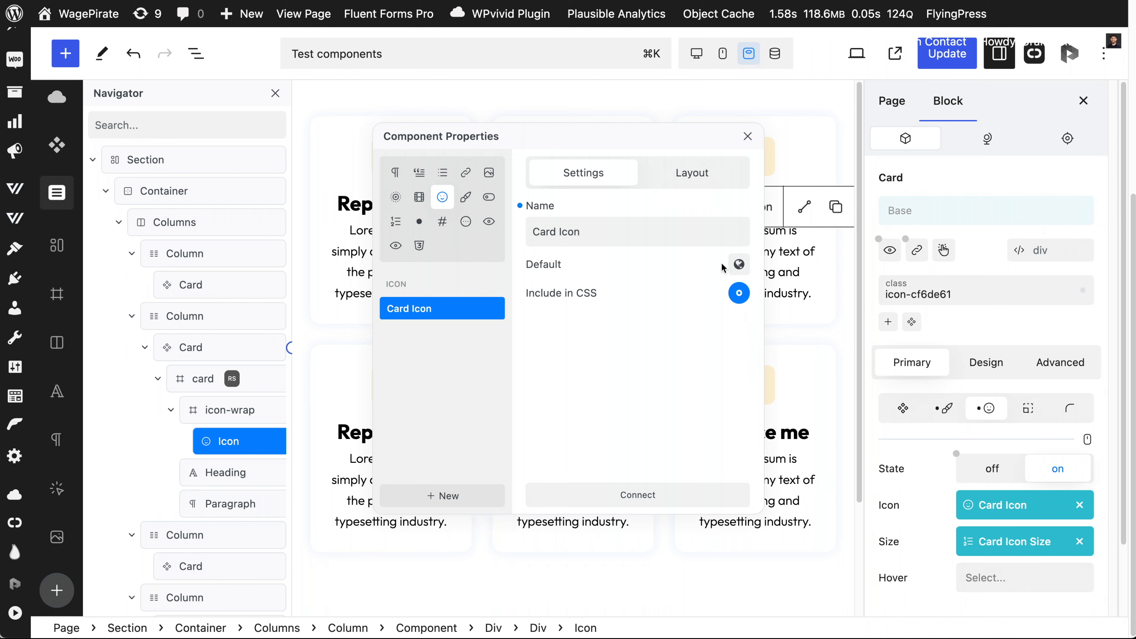
left_click(738, 264)
left_click(675, 312)
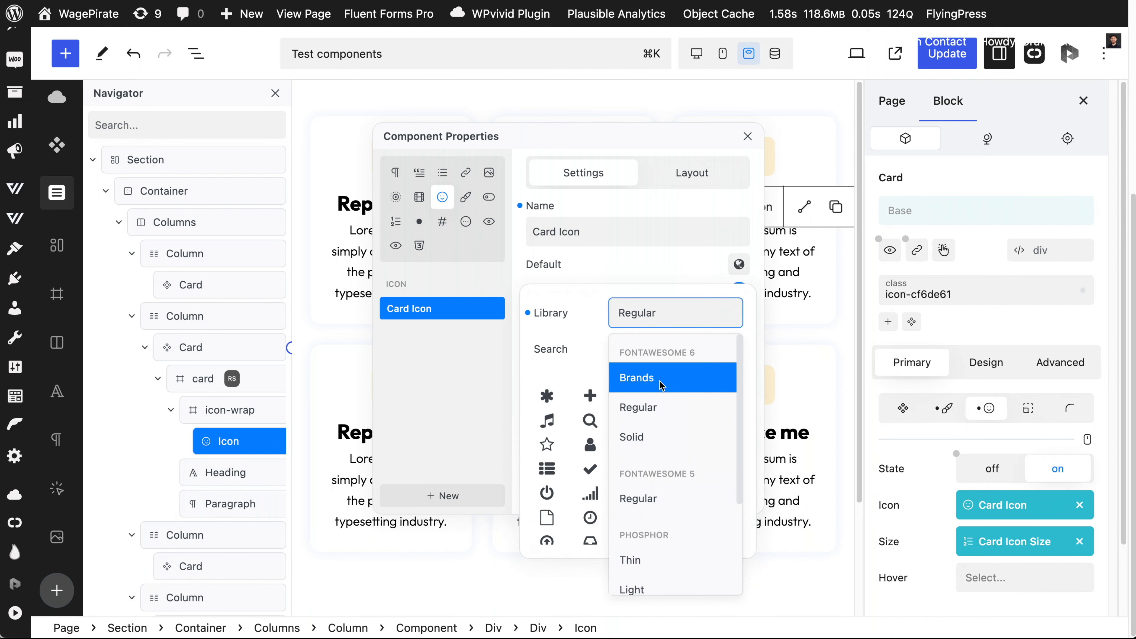
left_click(653, 494)
left_click(631, 354)
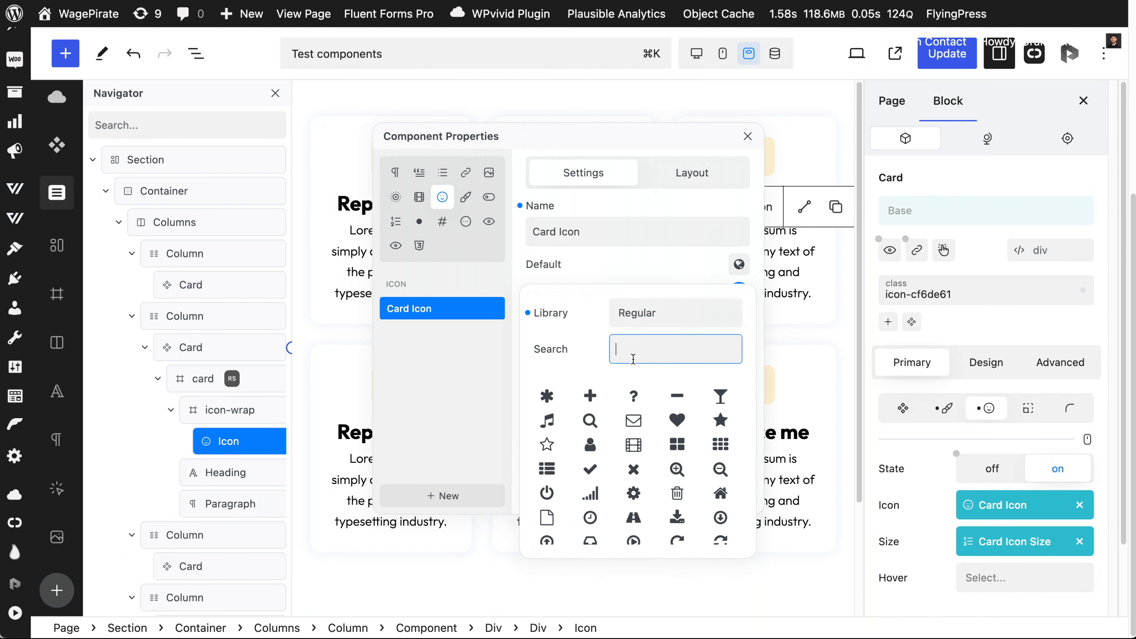
type("glob")
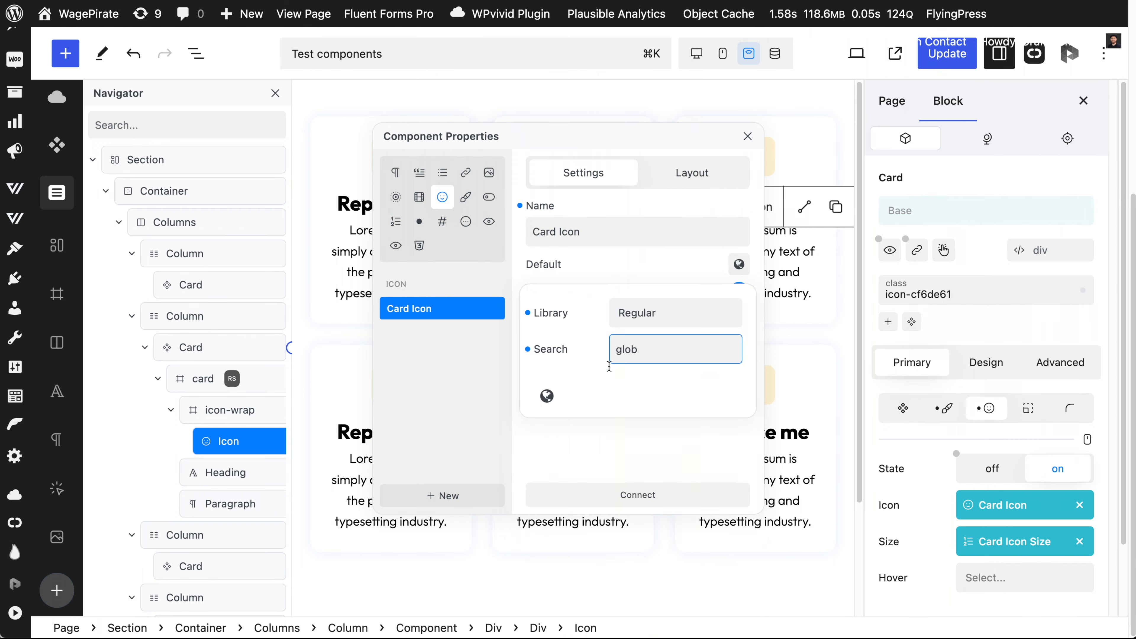
left_click(552, 398)
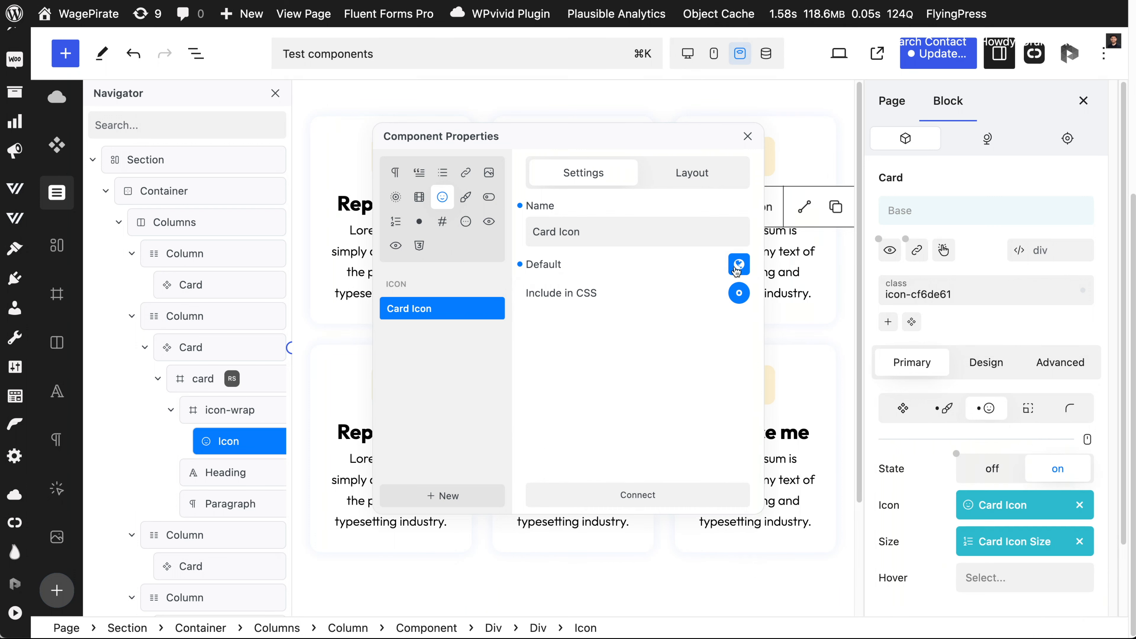
left_click(669, 496)
Step: Update the page, reload its front end, and check the icon cards at a narrower window width
left_click(915, 67)
left_click(915, 69)
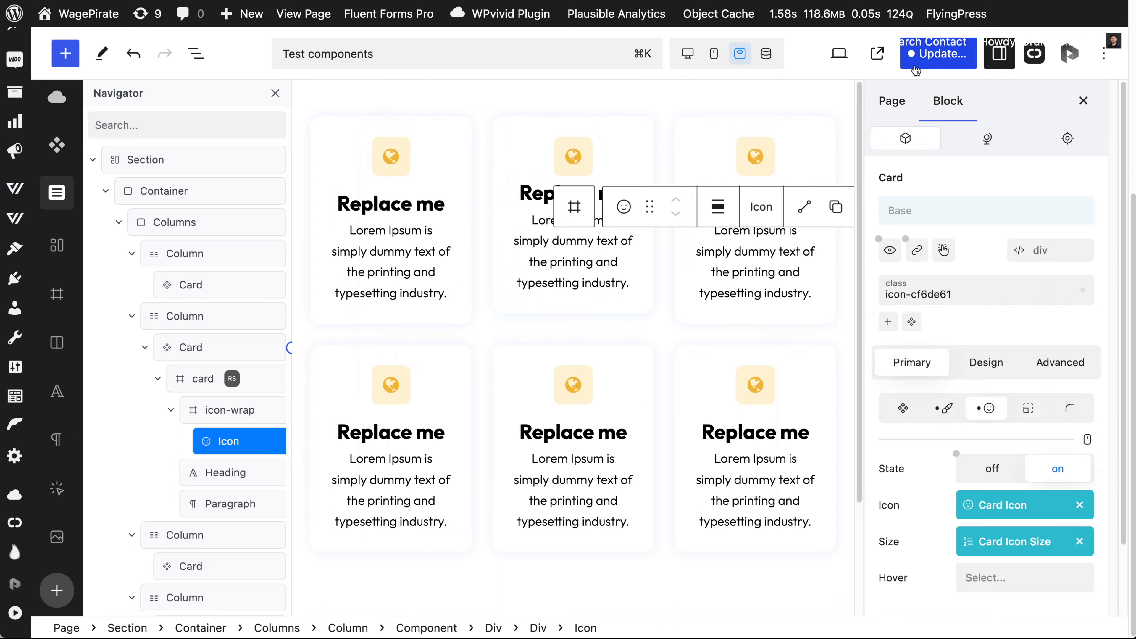
left_click(595, 1)
key("super+r")
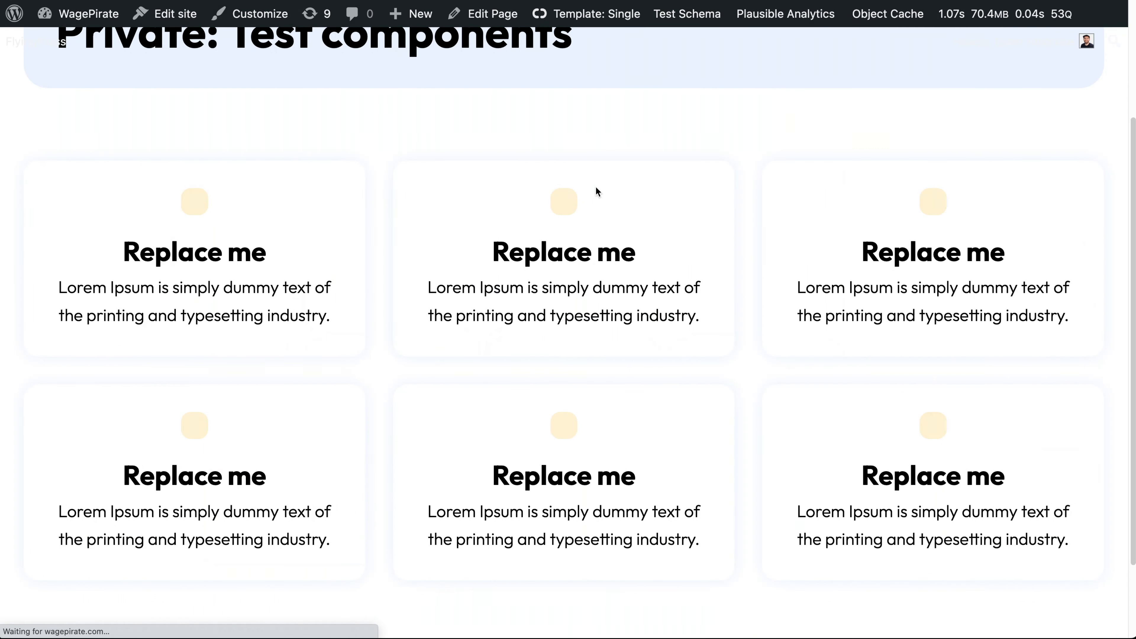
scroll(1069, 218, "down", 2)
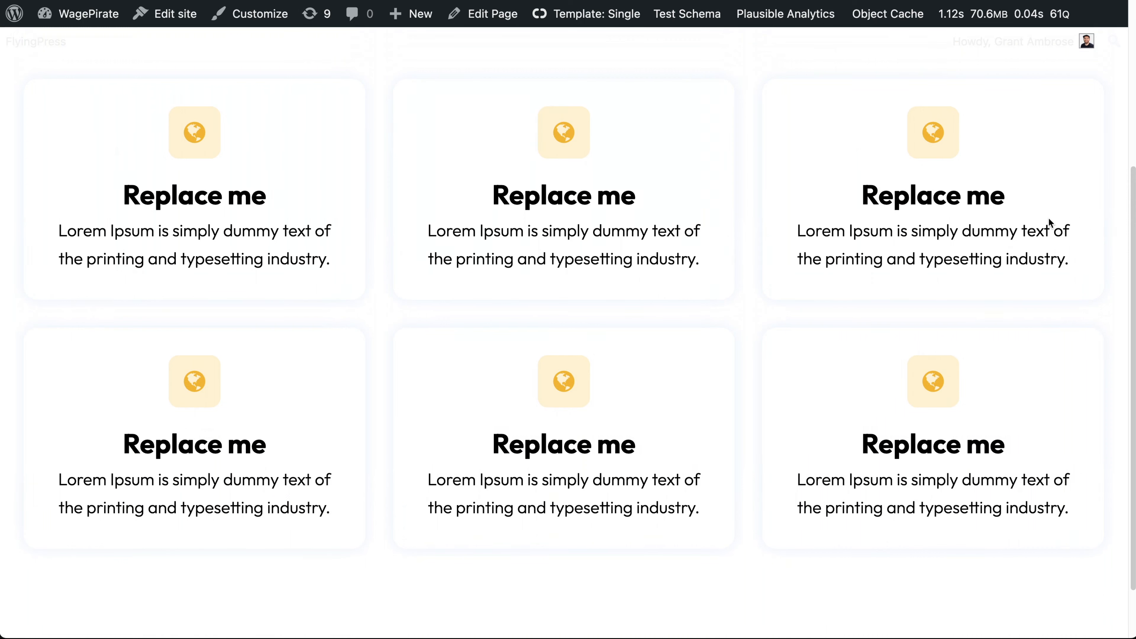
left_click_drag(1134, 199, 331, 258)
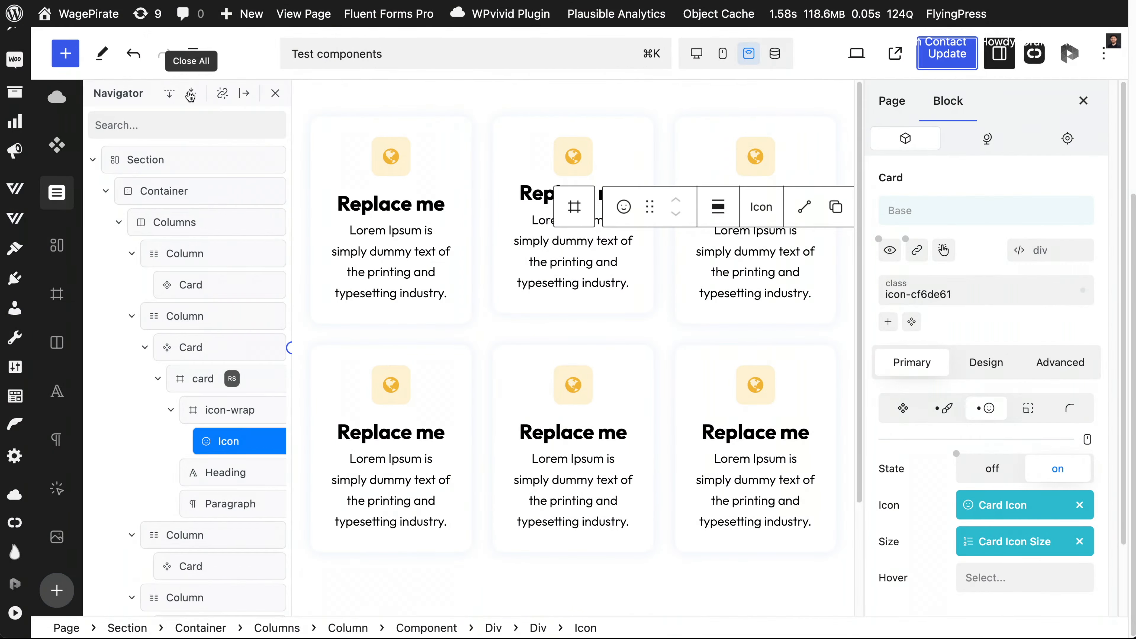
Step: Collapse the block tree, open the first card for component modification, and switch its icon-wrap to editing Style 2 - Left aligned
left_click(190, 95)
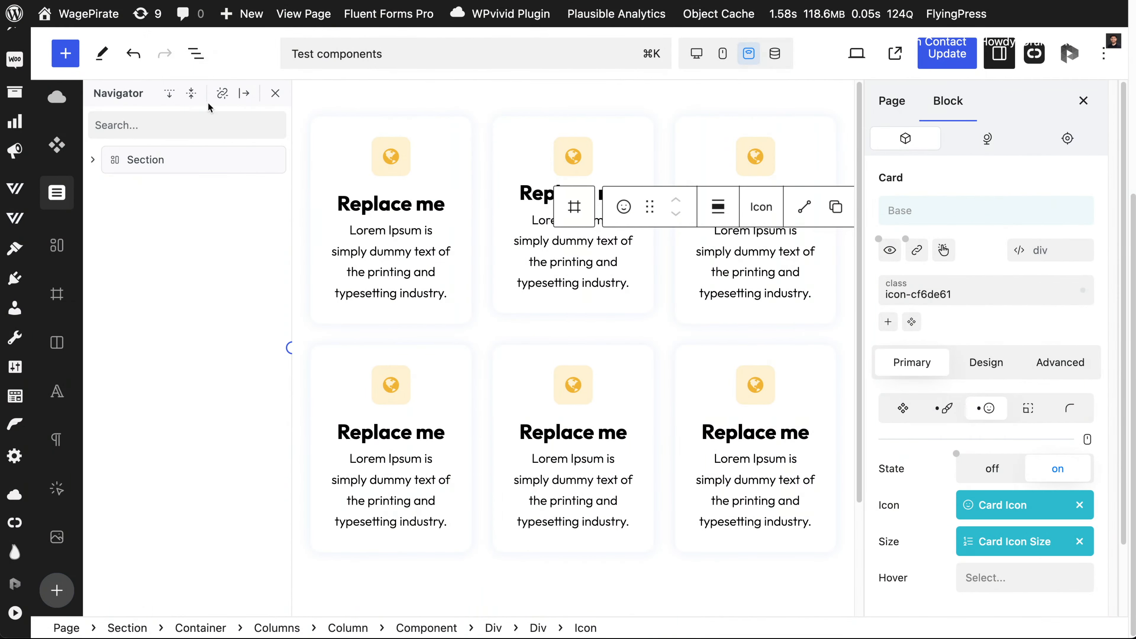
left_click(382, 207)
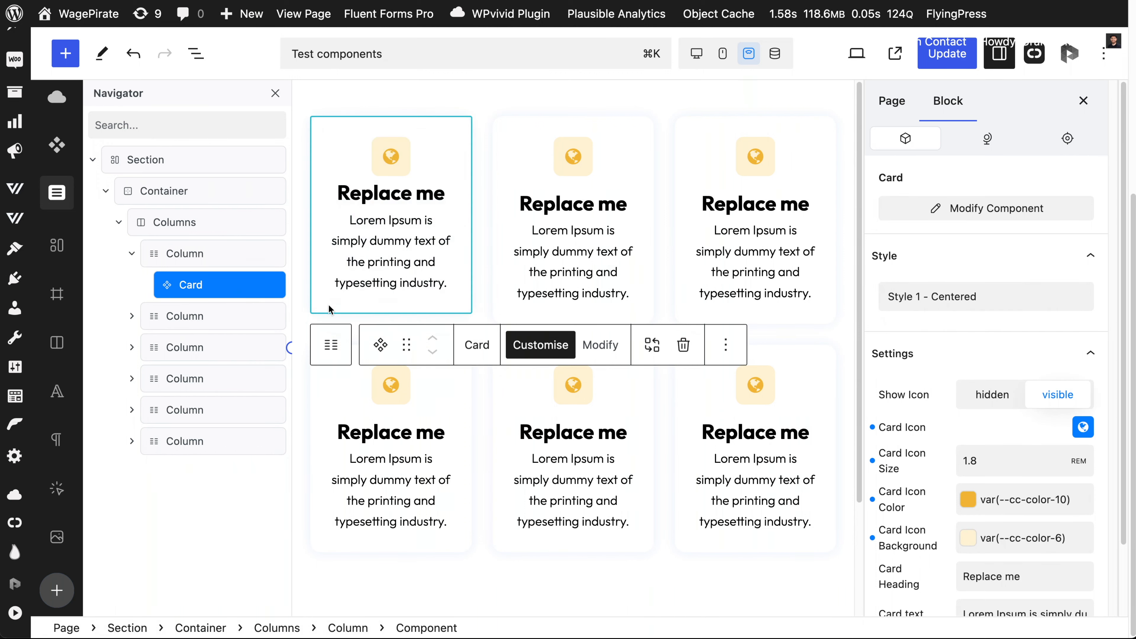
left_click(595, 347)
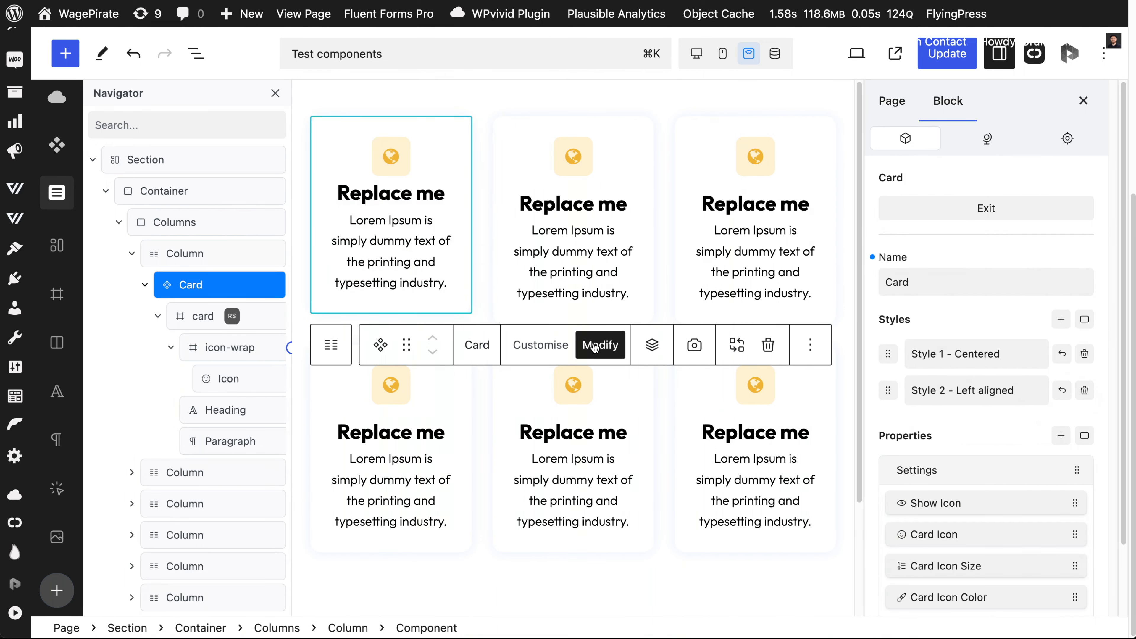
left_click(215, 347)
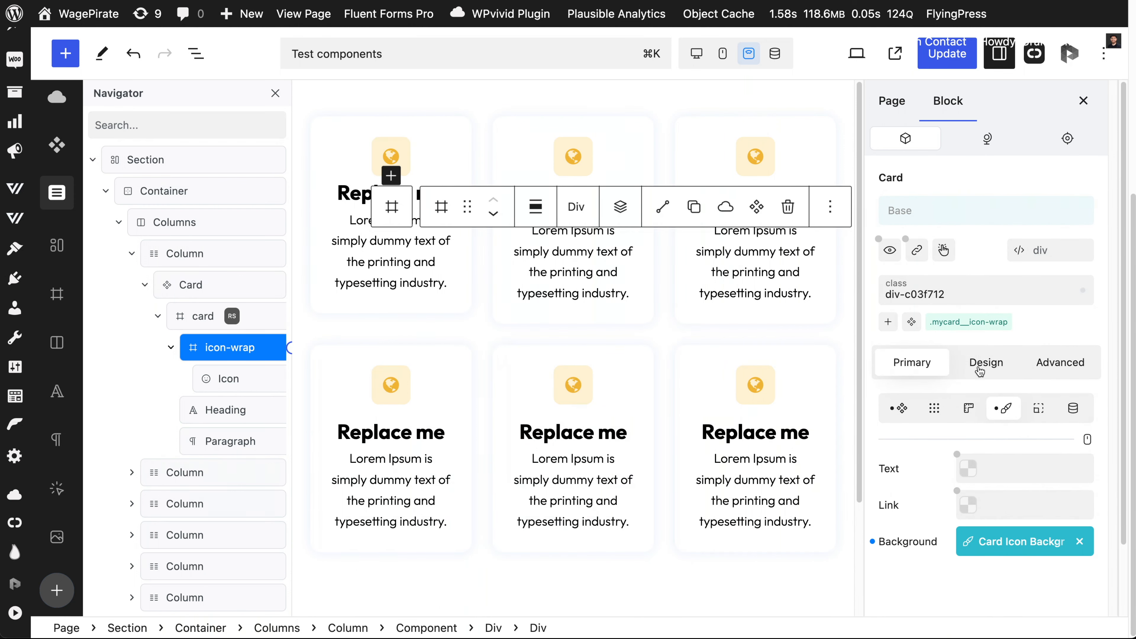
left_click(980, 364)
left_click(932, 200)
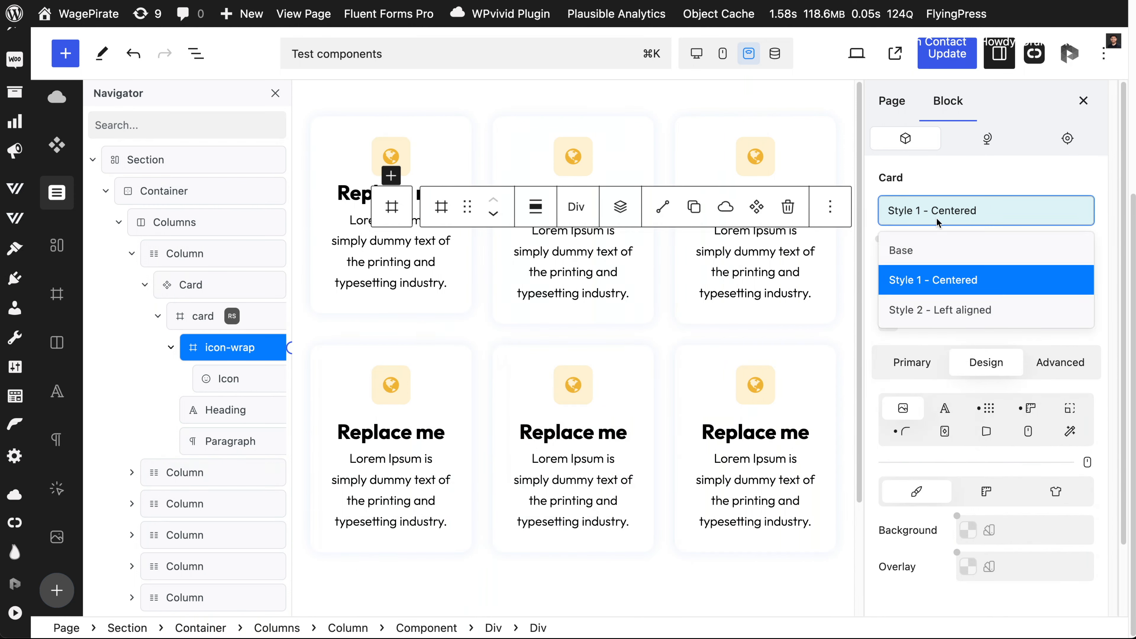
left_click(943, 311)
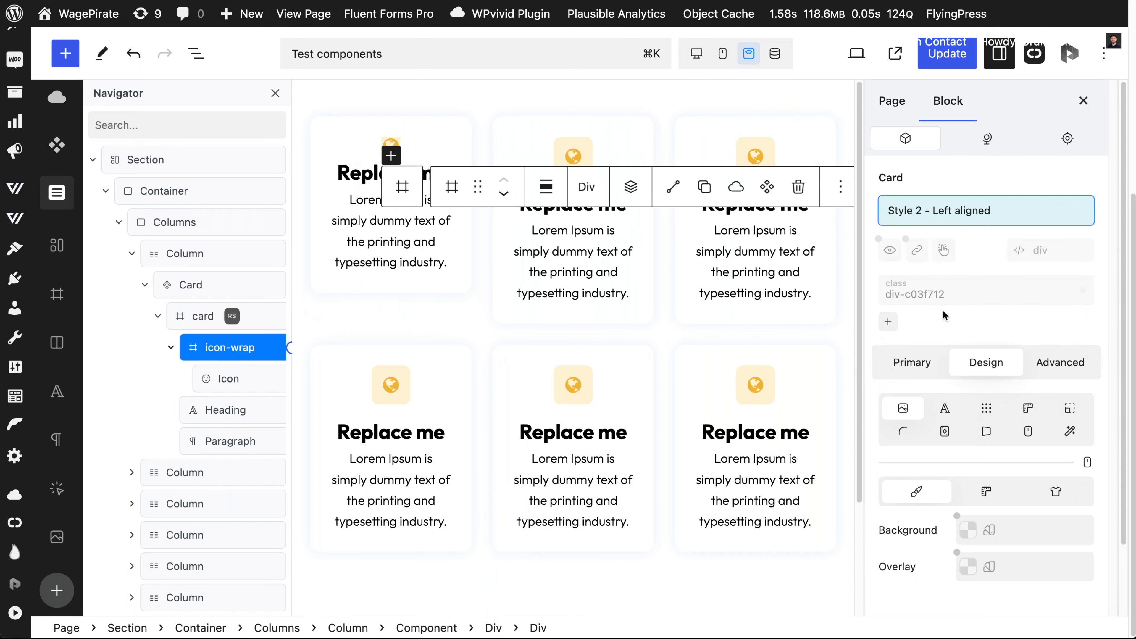
Step: Give the icon-wrap in Style 2 a padding of 0.8 em and a border radius of 1000 px on all sides
left_click(1070, 408)
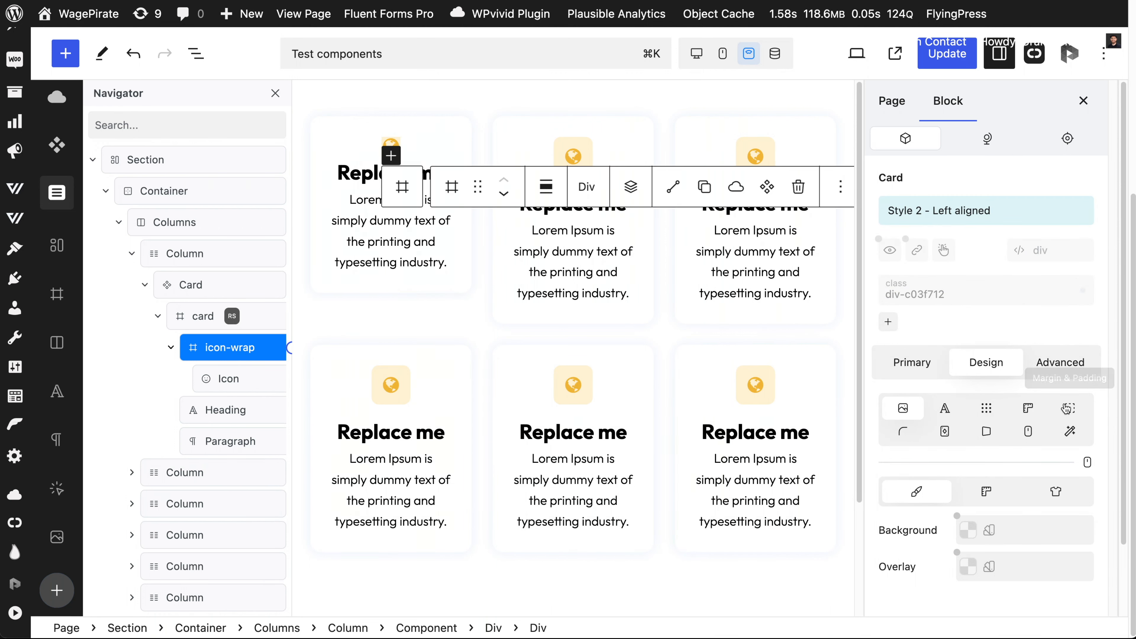
left_click(940, 551)
type("0.8")
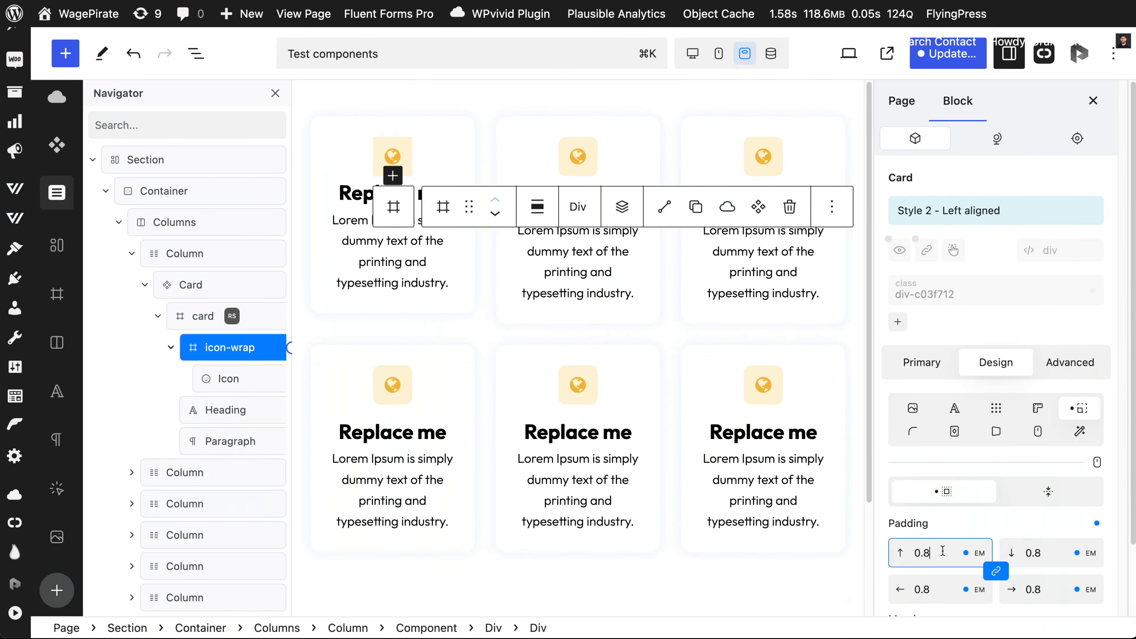
left_click(905, 431)
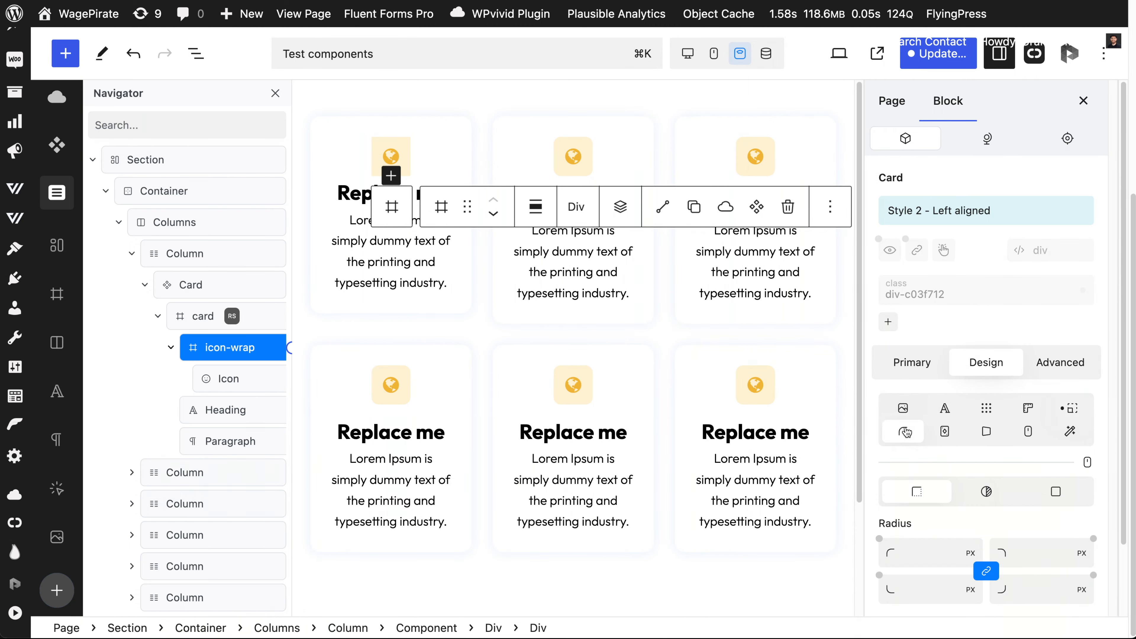
left_click(925, 556)
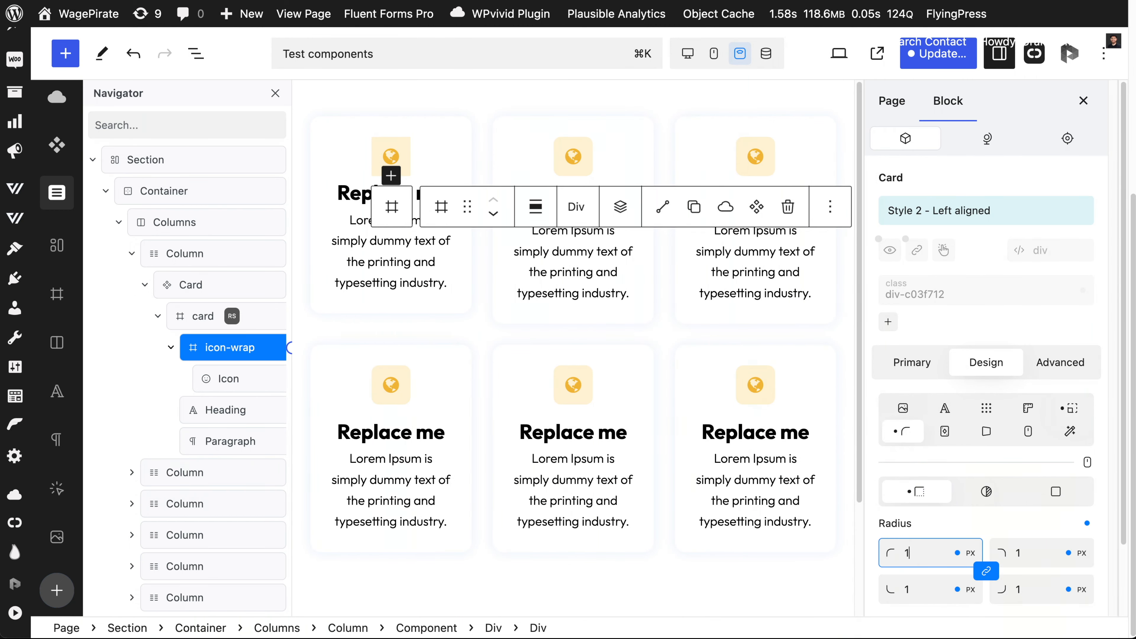
type("1000")
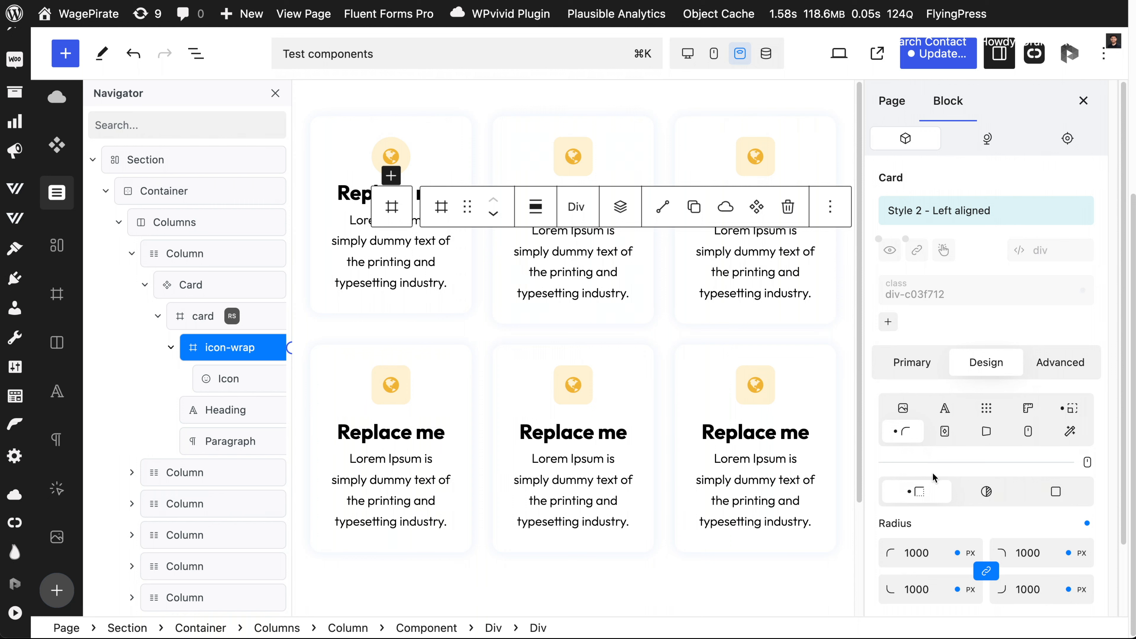
Step: Add a solid border 0.15 rem wide on all sides of the icon-wrap in Style 2
scroll(933, 473, "down", 5)
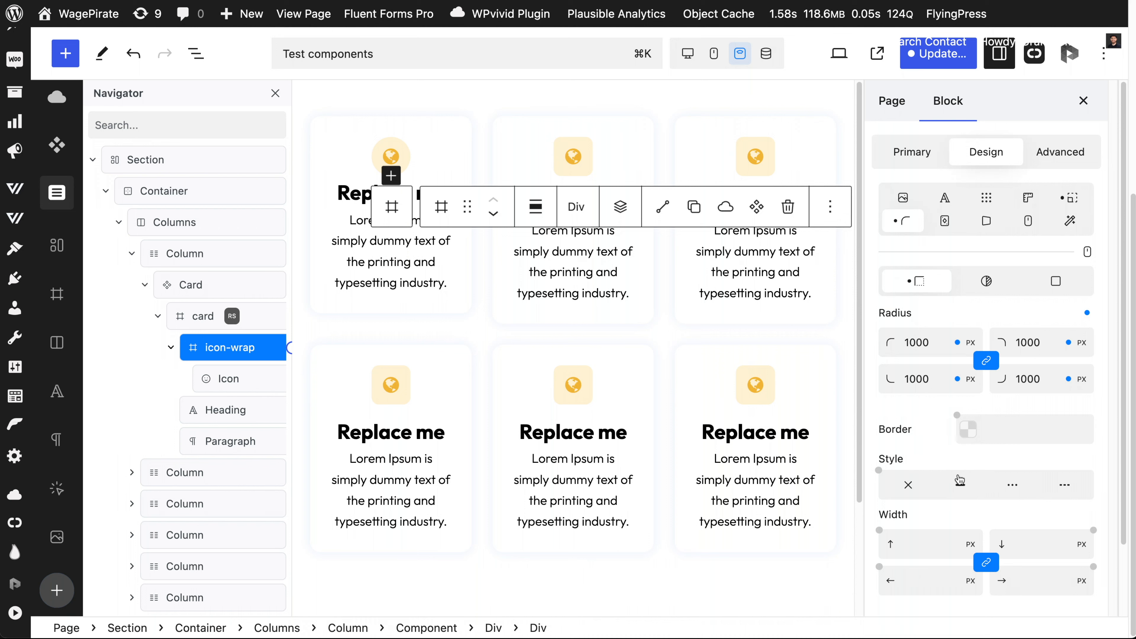
left_click(962, 485)
left_click(923, 556)
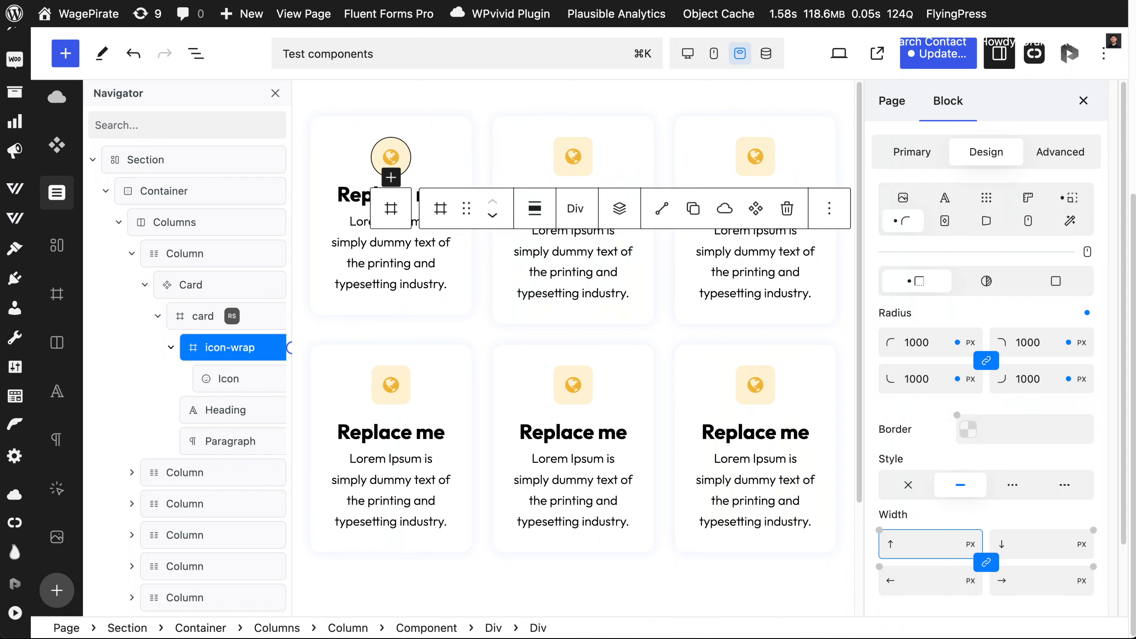
type("0.15rem")
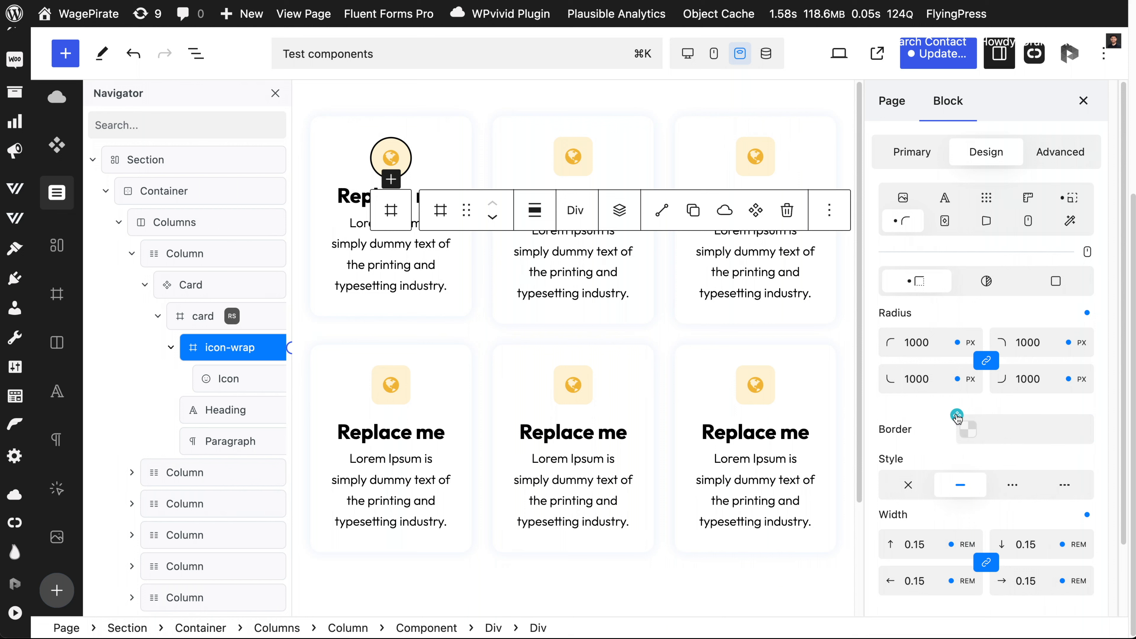
Step: Create a colour property named Icon Border Color with default #ffe6ac and connect it to the icon-wrap's border colour
left_click(956, 415)
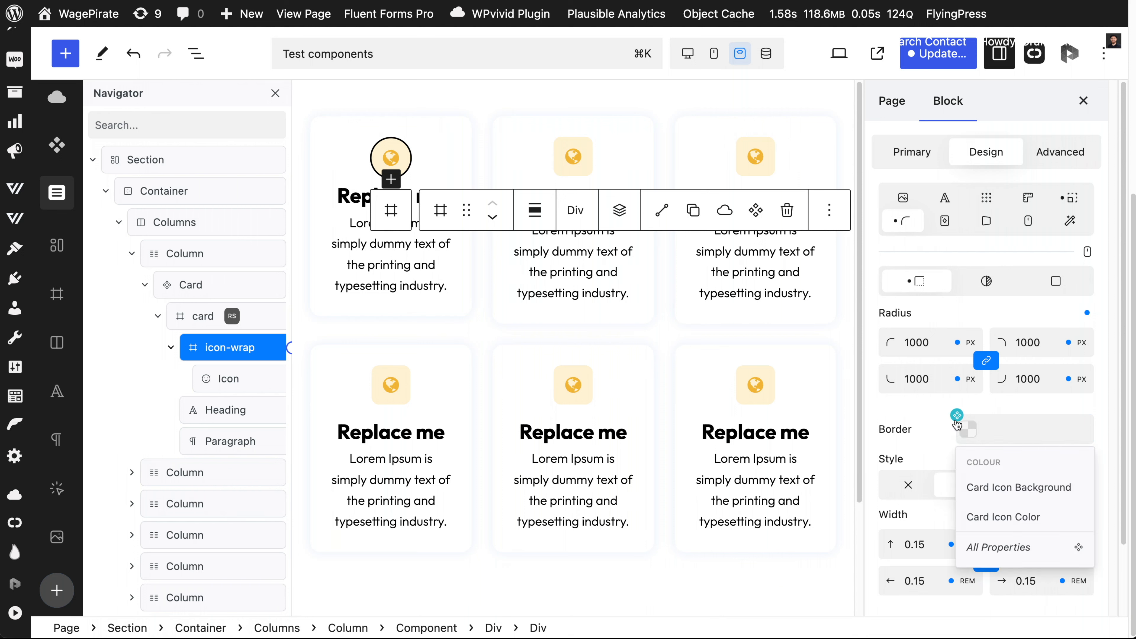
left_click(1007, 548)
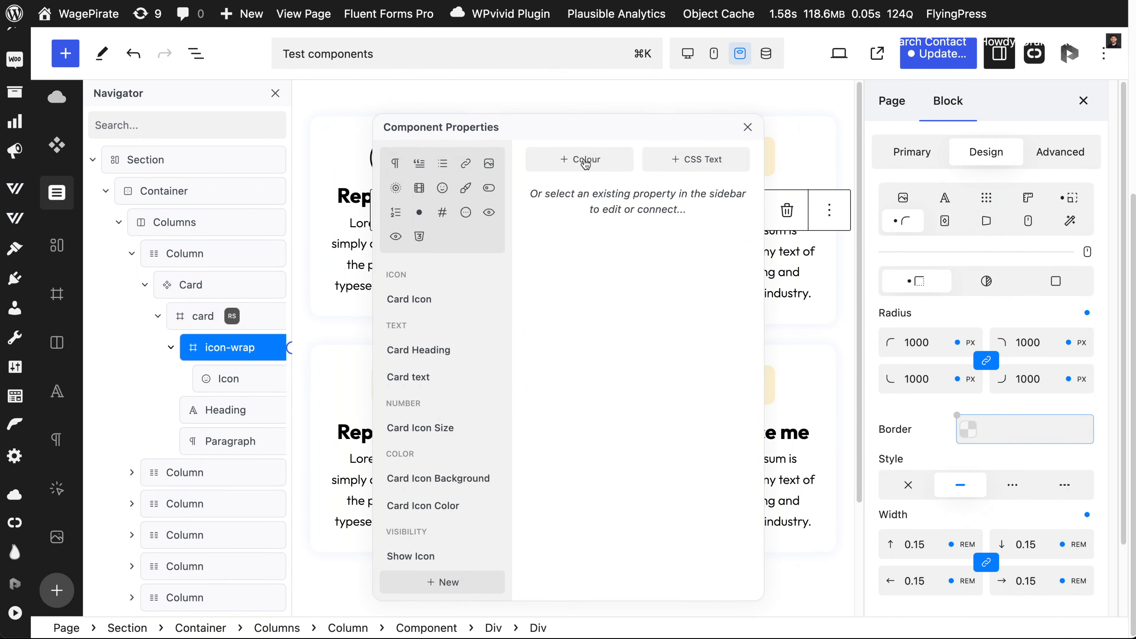
left_click(585, 166)
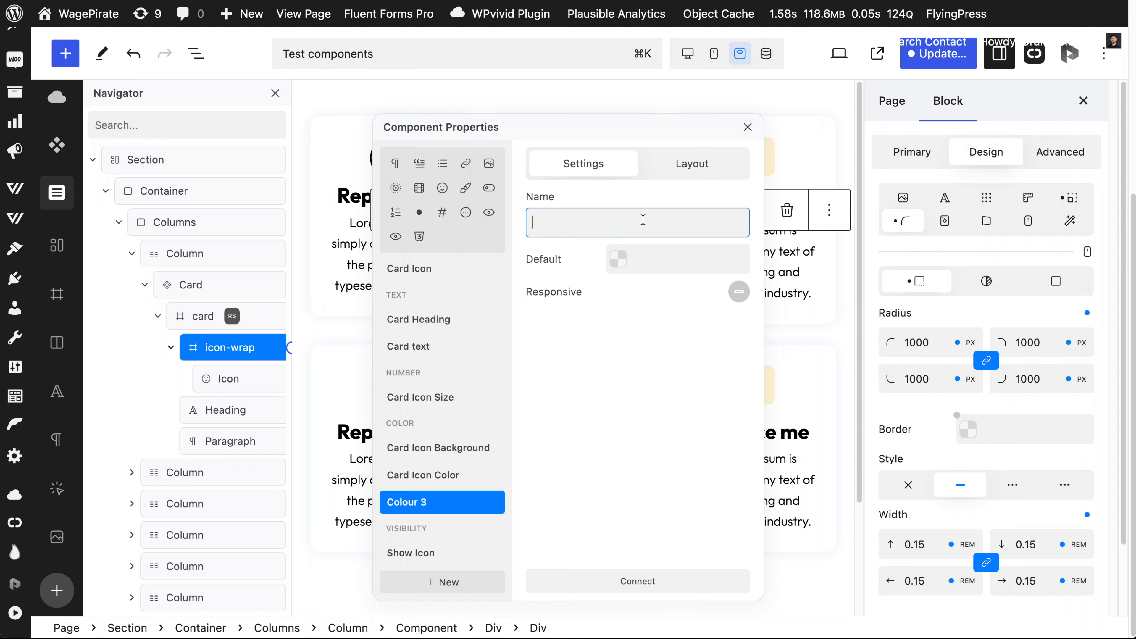
type("Icon Border Color")
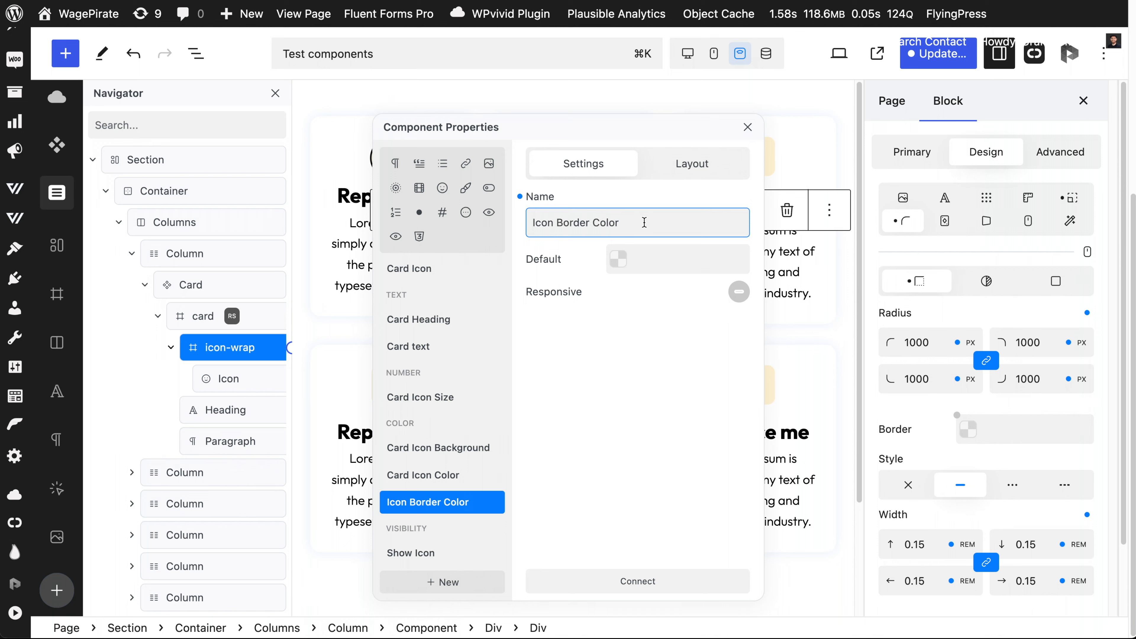
left_click(619, 259)
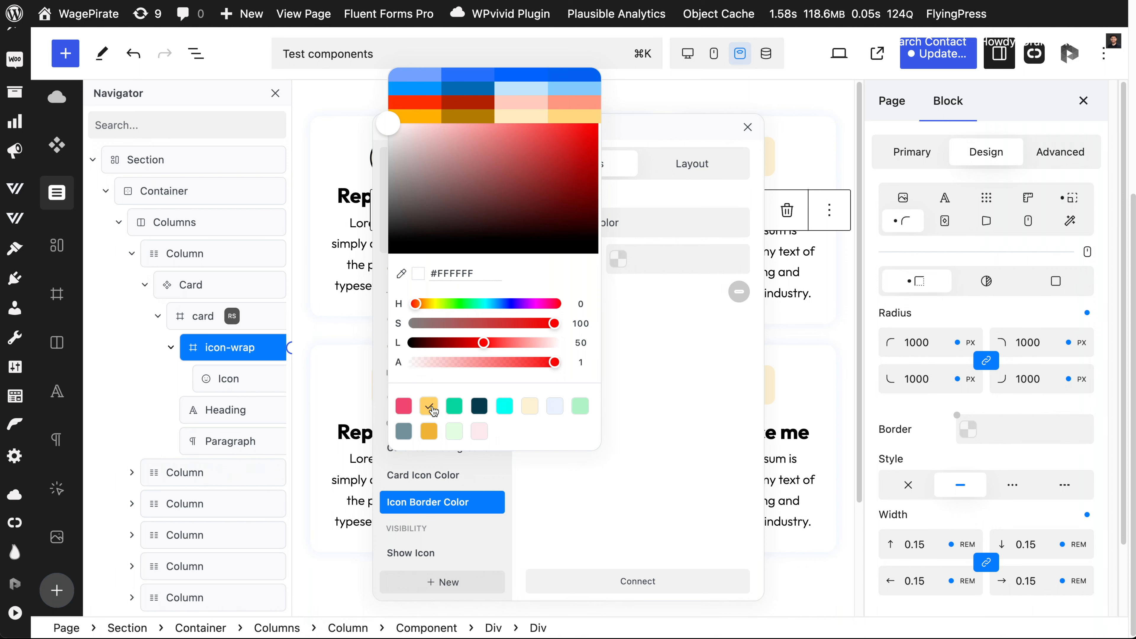
left_click(430, 408)
left_click(472, 125)
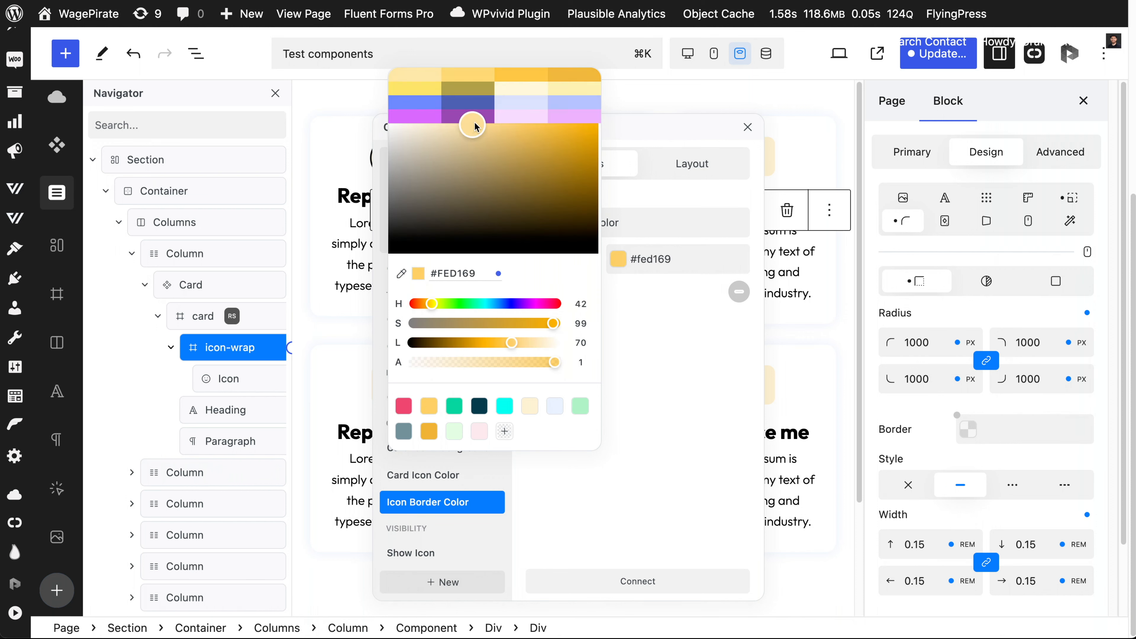
left_click(701, 399)
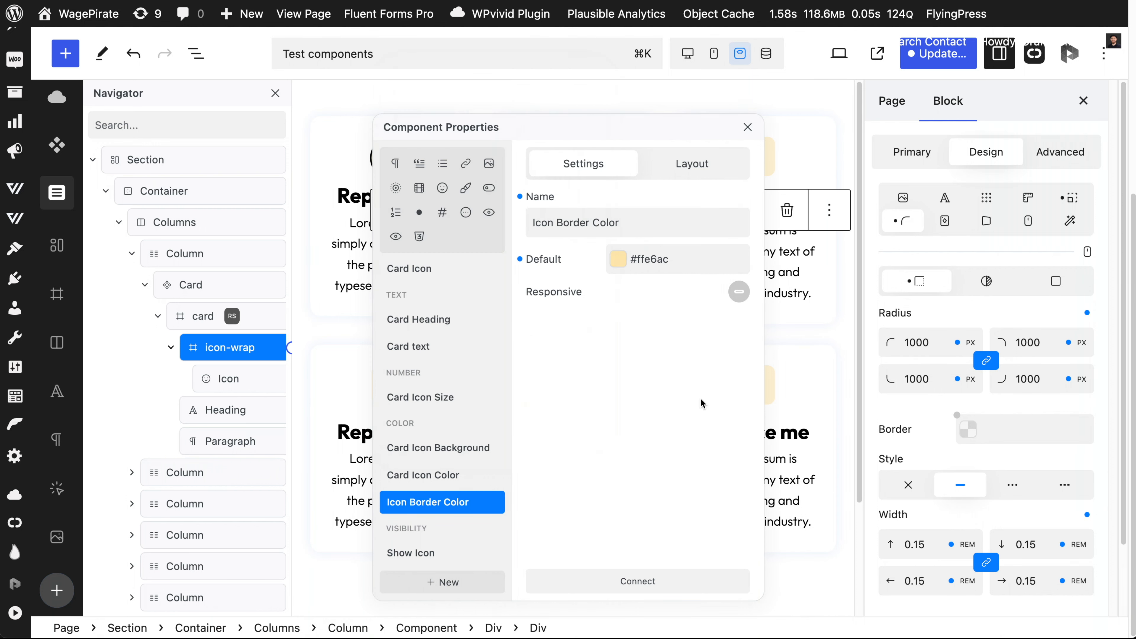
left_click(637, 582)
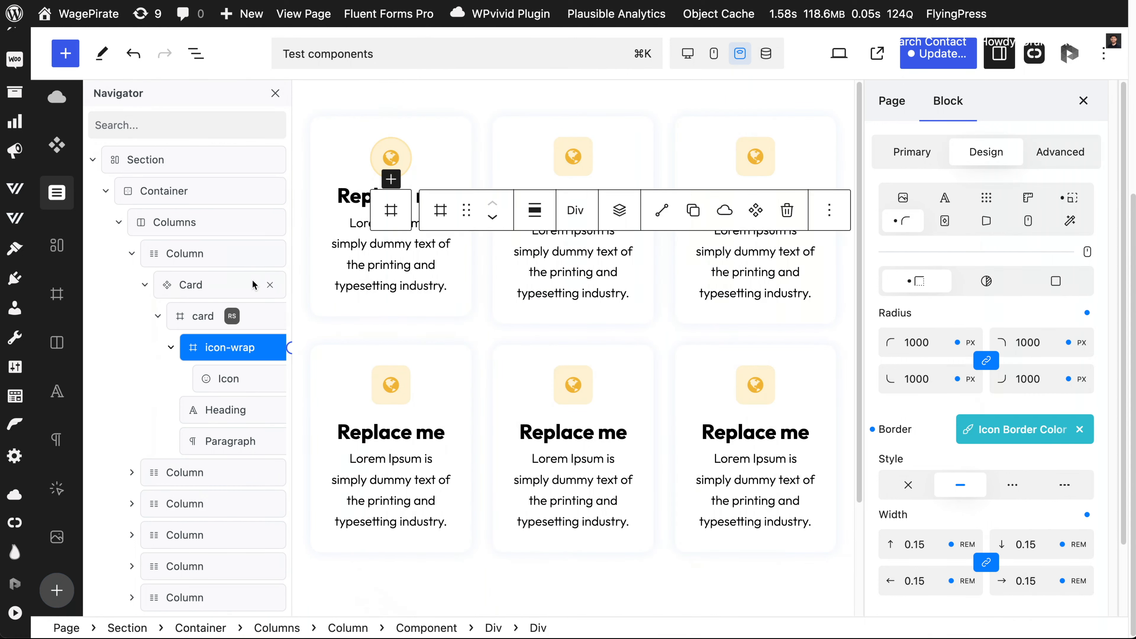
Step: Set the card div in Style 2 to a flex layout with column direction and children aligned to the start
left_click(198, 318)
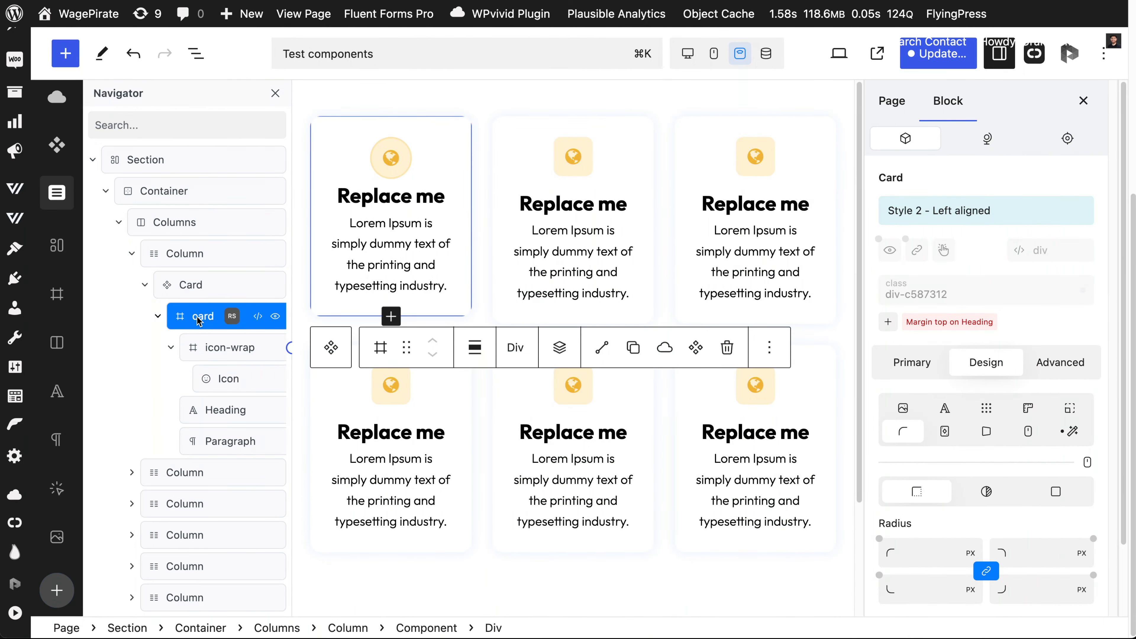
left_click(986, 408)
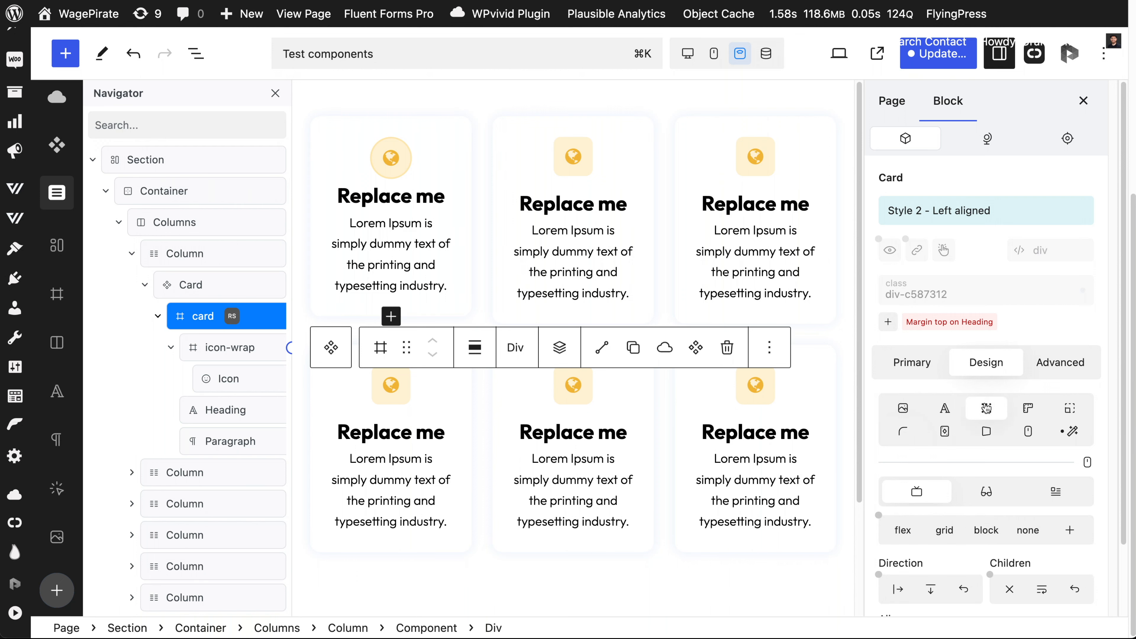
scroll(986, 408, "down", 2)
scroll(986, 408, "down", 2)
left_click(903, 421)
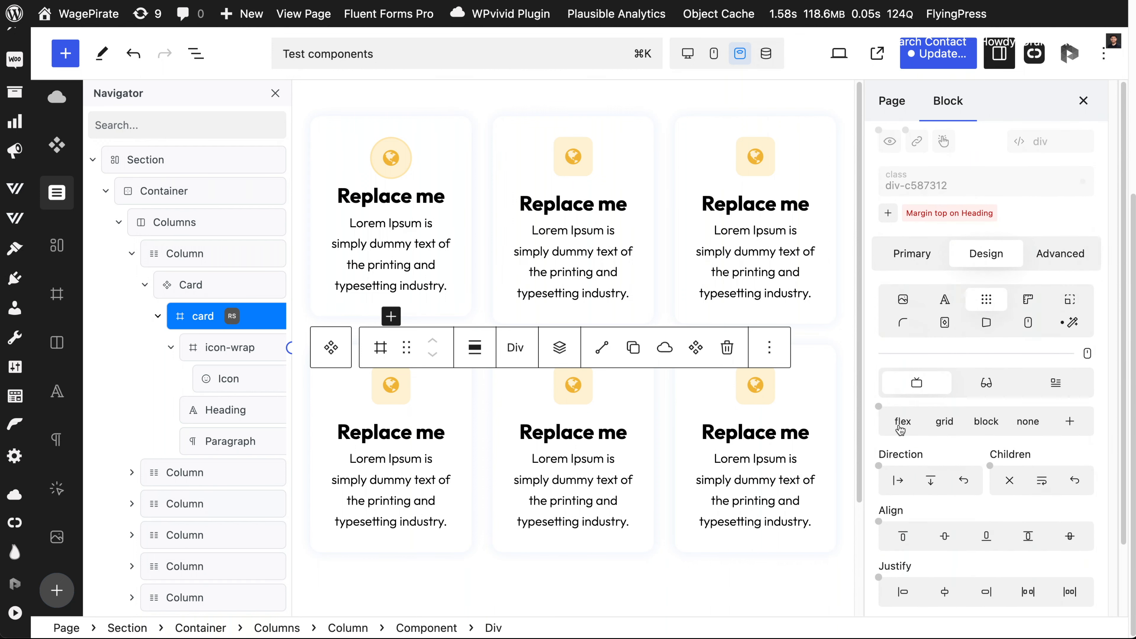
left_click(929, 481)
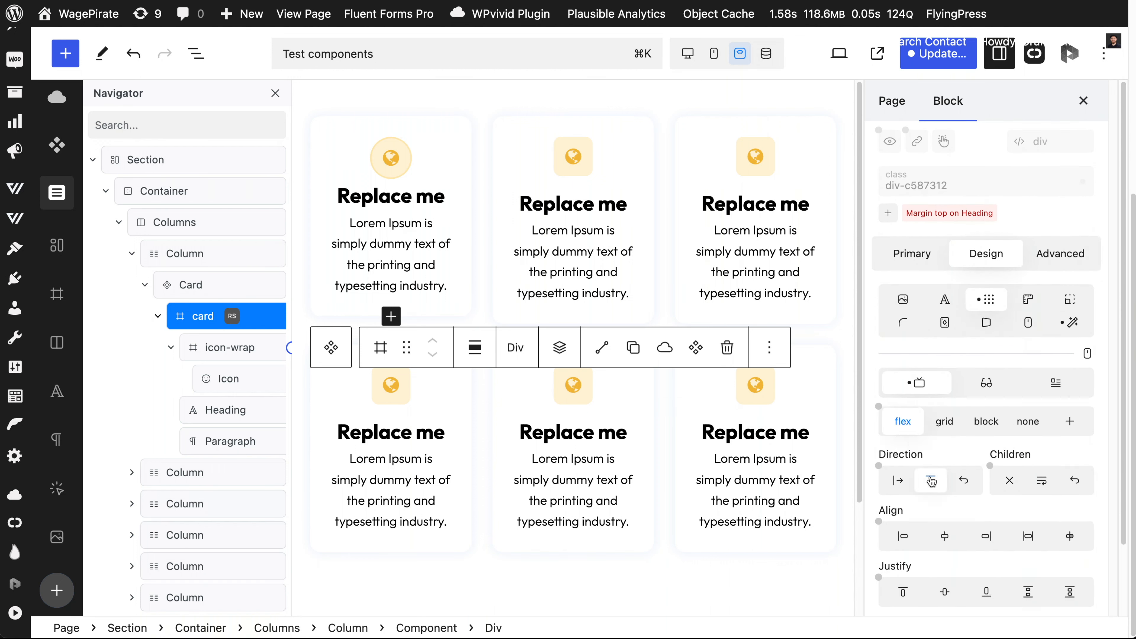
left_click(904, 537)
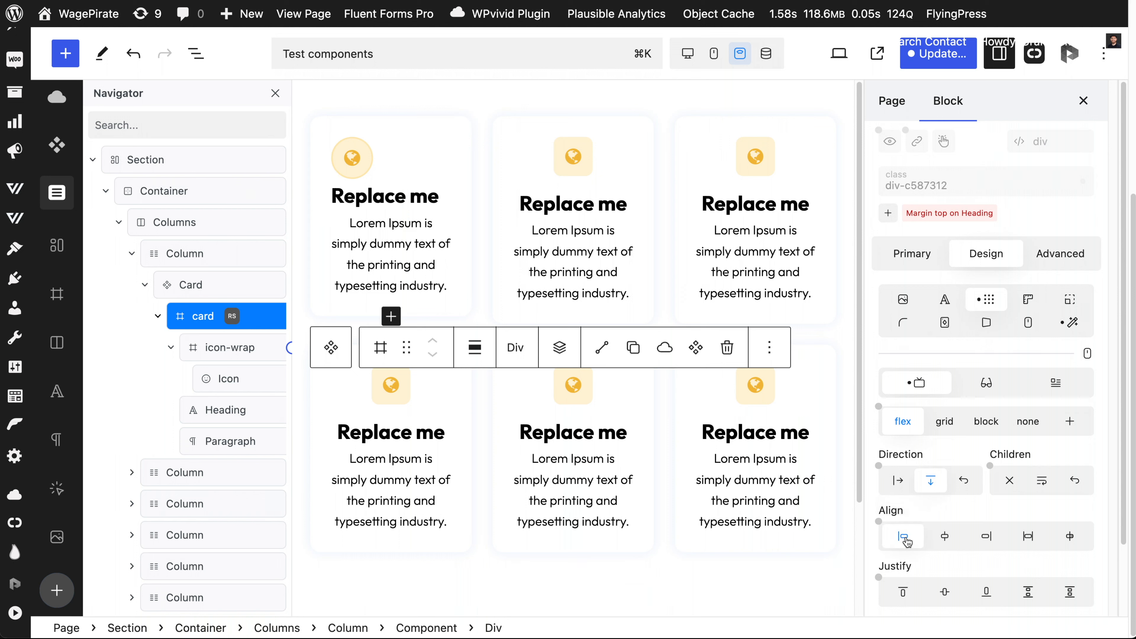
Step: Left-align the typography of the card div in Style 2
left_click(949, 298)
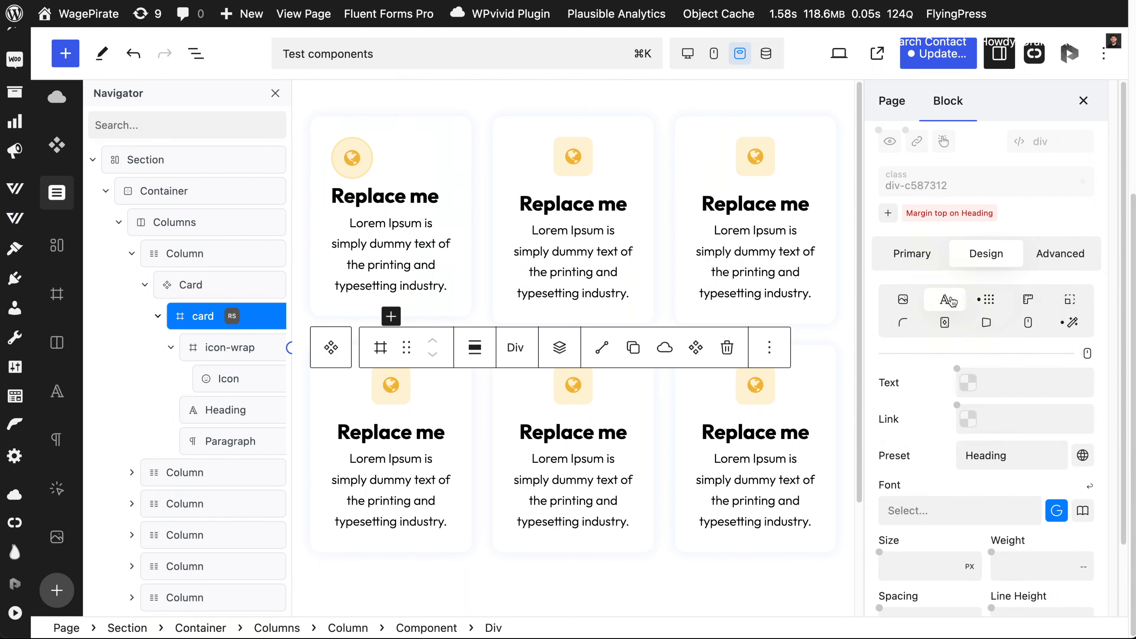
scroll(955, 405, "down", 3)
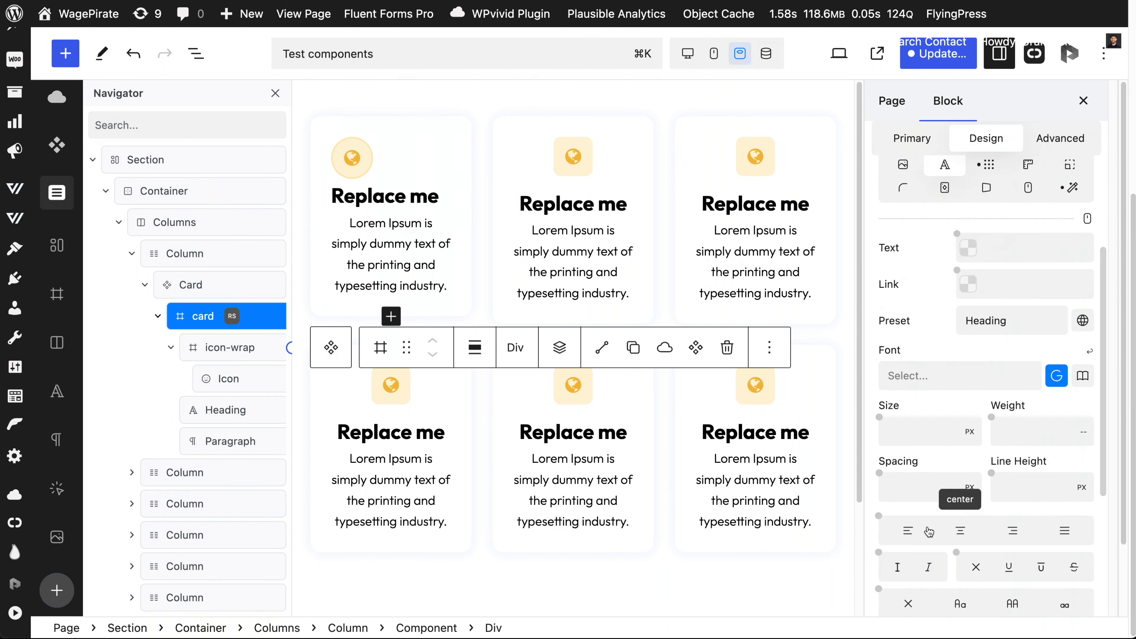
left_click(907, 531)
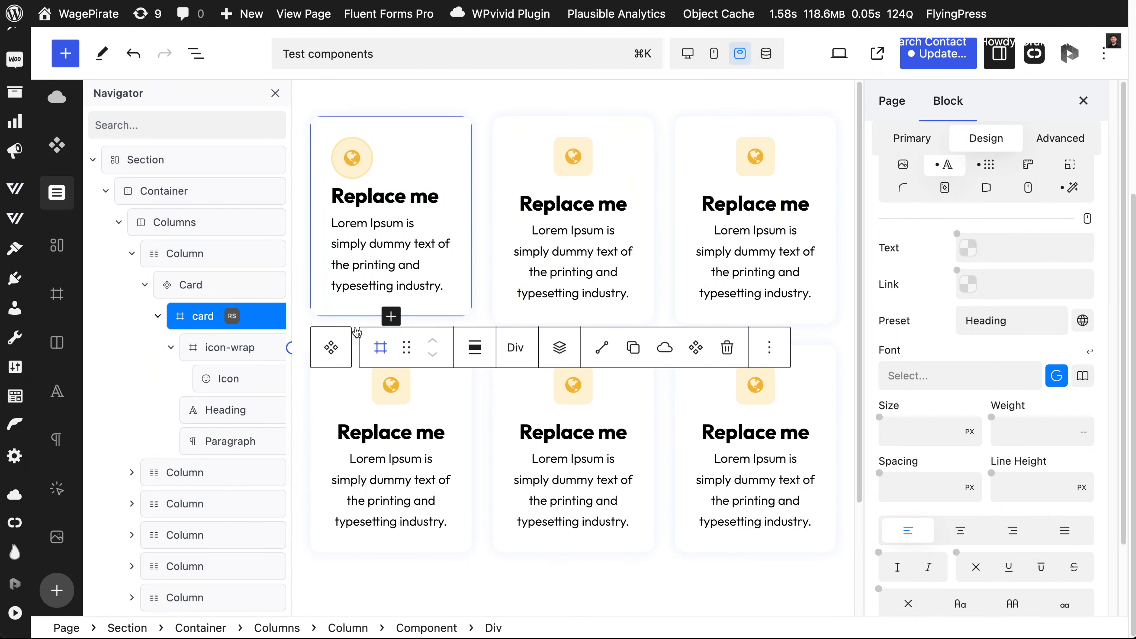
Step: Reorder the Card component's properties so Icon Border Color sits directly below Card Icon Color
left_click(331, 347)
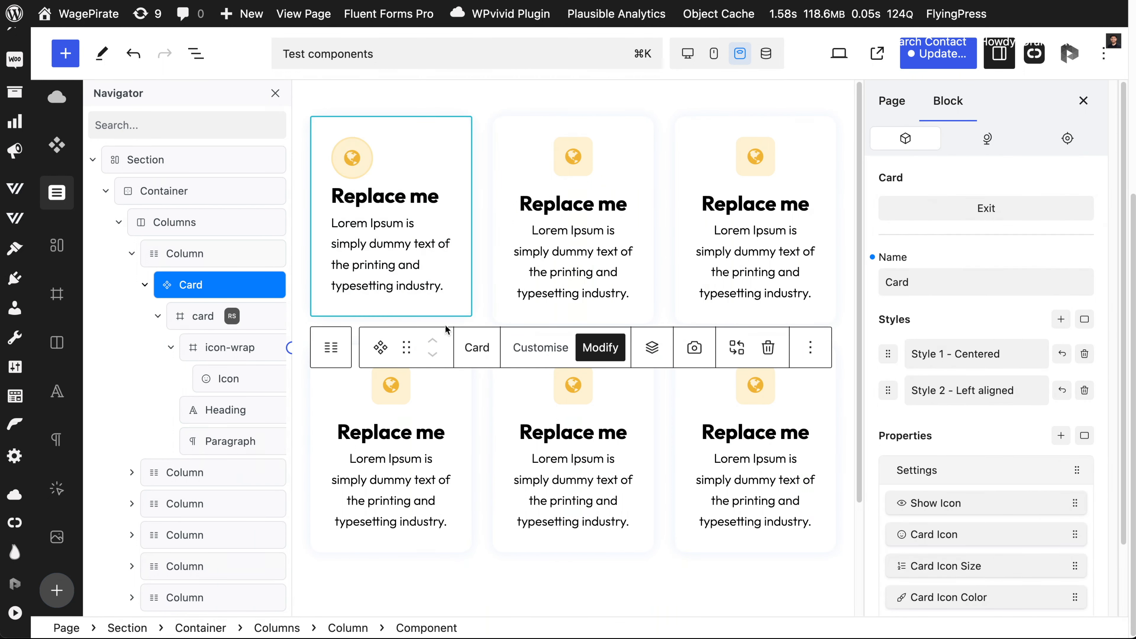
scroll(979, 404, "down", 3)
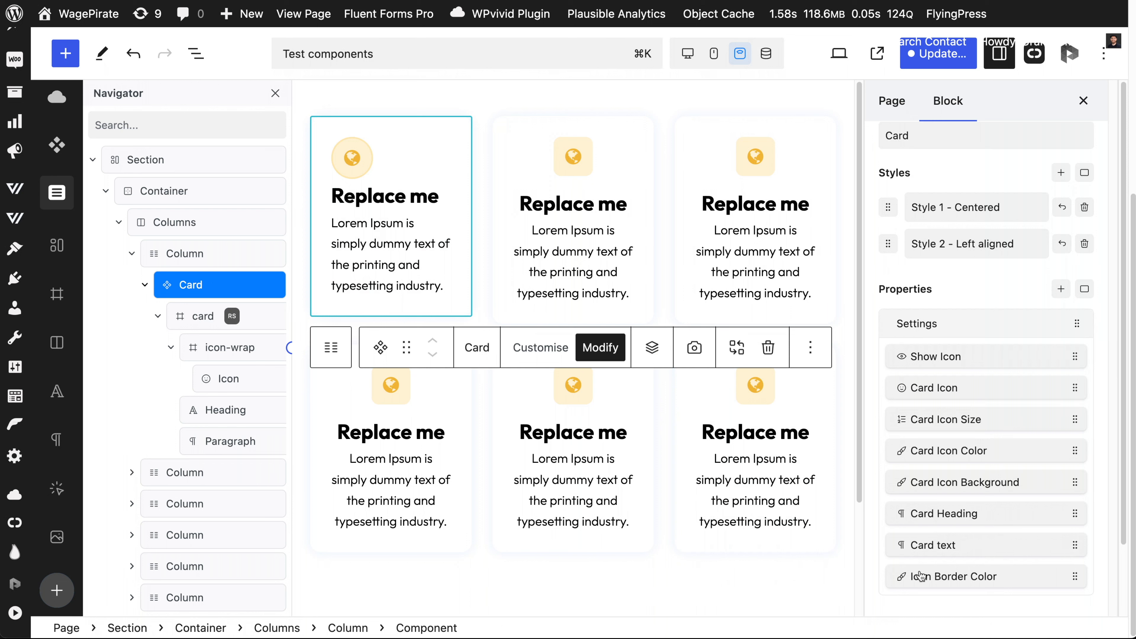
left_click_drag(1075, 574, 1066, 476)
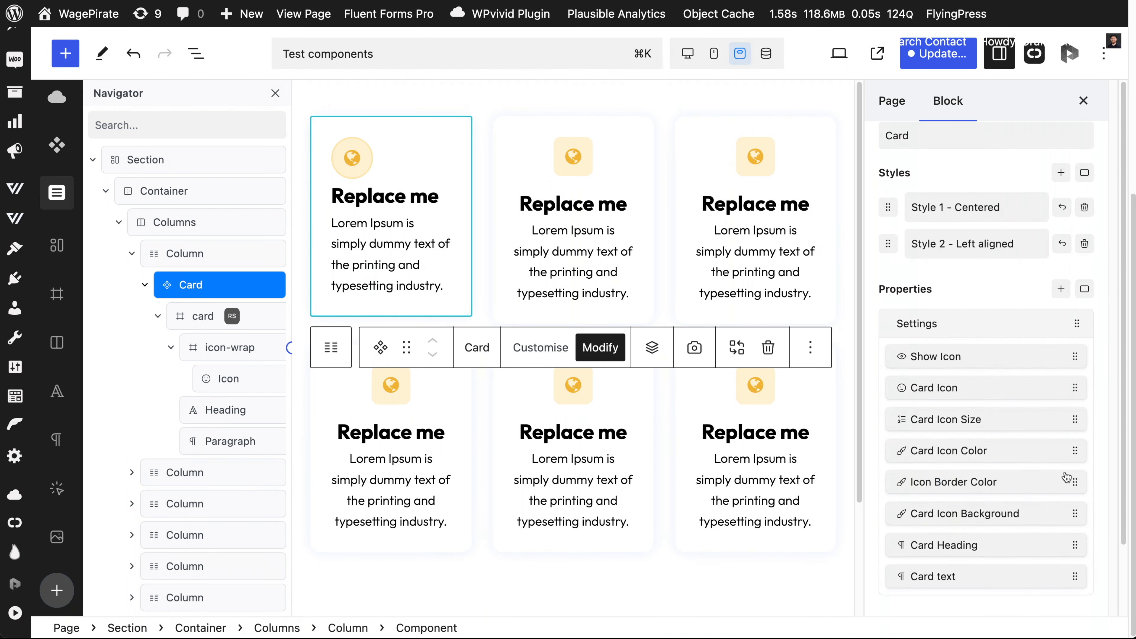
Step: Collapse the section's block tree and rename the section as Section - style 1
left_click(704, 579)
left_click(93, 160)
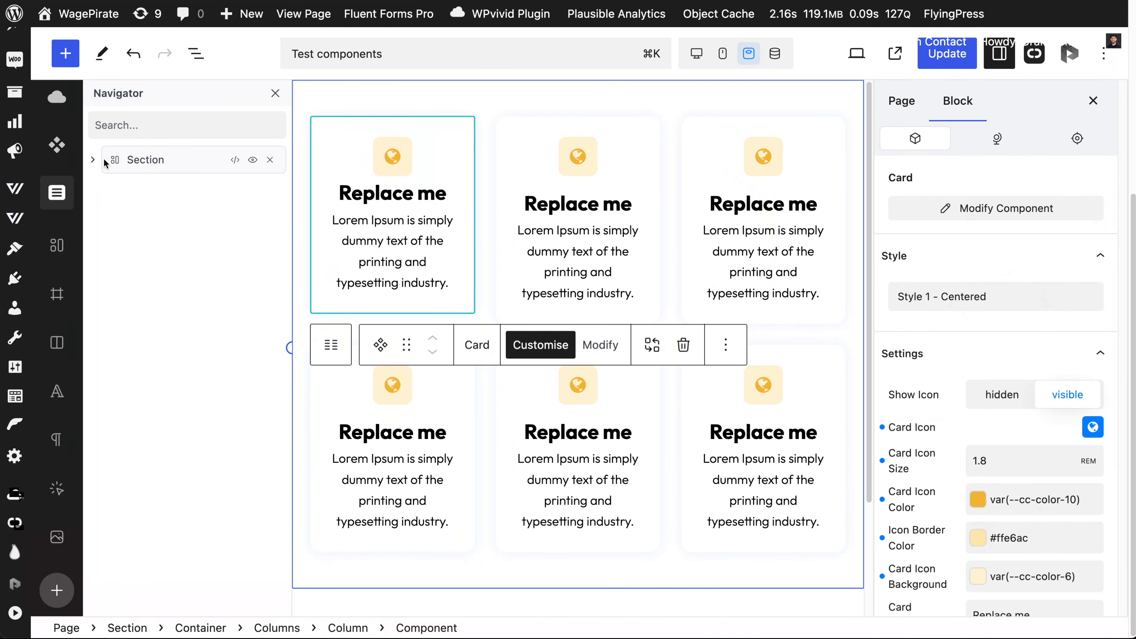
double_click(152, 160)
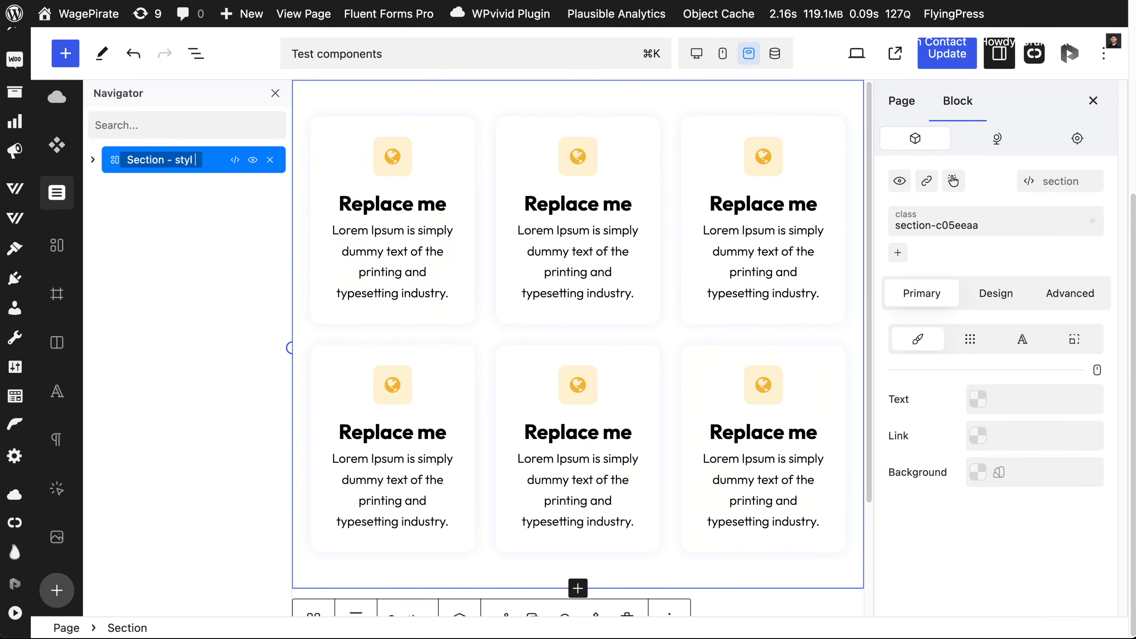
Step: Duplicate Section - style 1 and rename the copy as Section - style 2
right_click(229, 158)
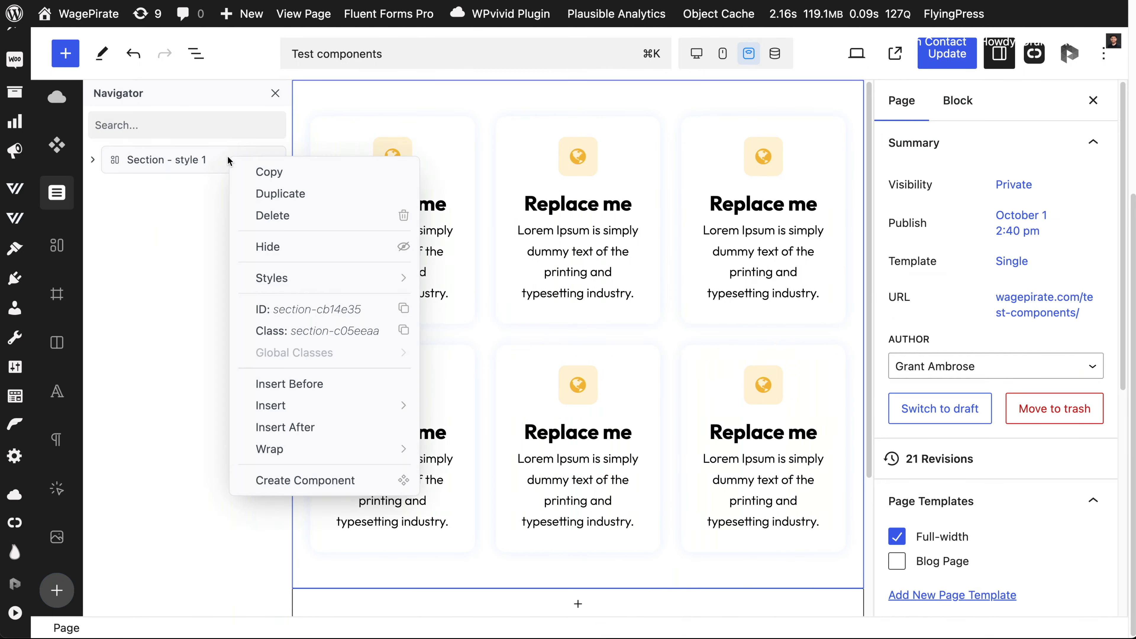
left_click(263, 194)
double_click(193, 190)
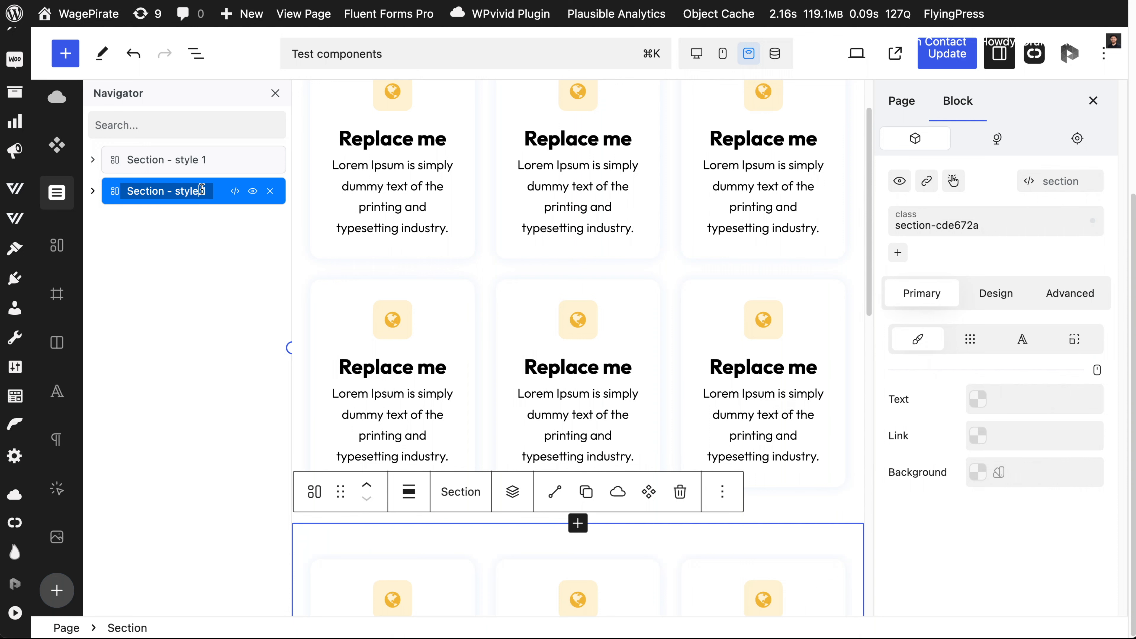
type("2")
key("Return")
left_click(204, 263)
Step: Switch the first card in Section - style 2 to the style Style 2 - Left aligned
scroll(503, 273, "up", 2)
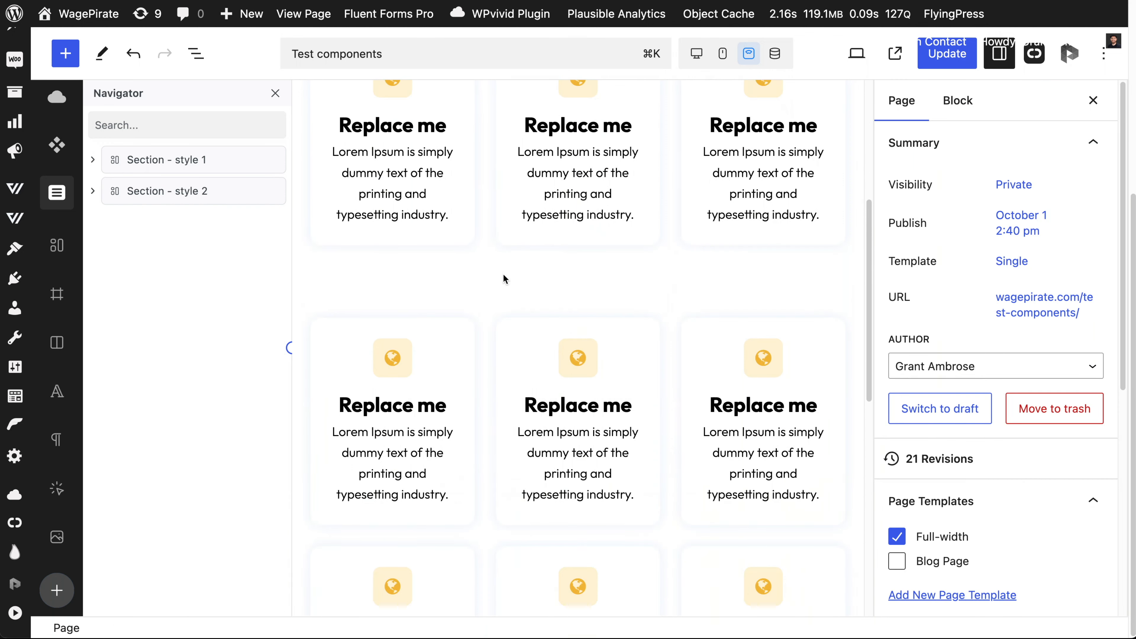
left_click(350, 237)
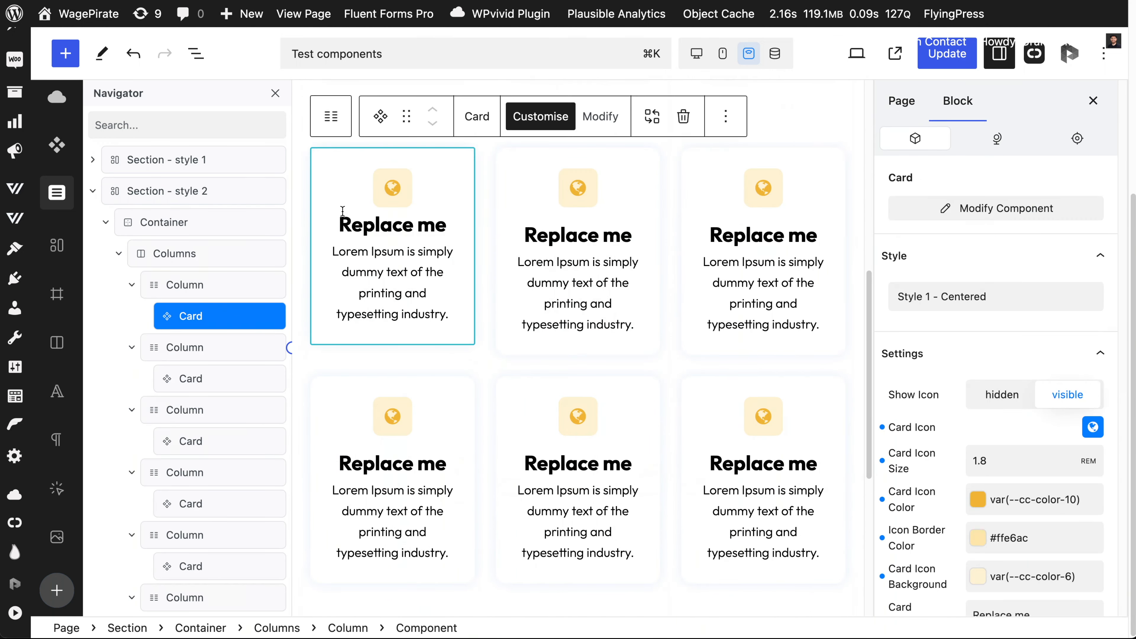
left_click(327, 230)
left_click(206, 315)
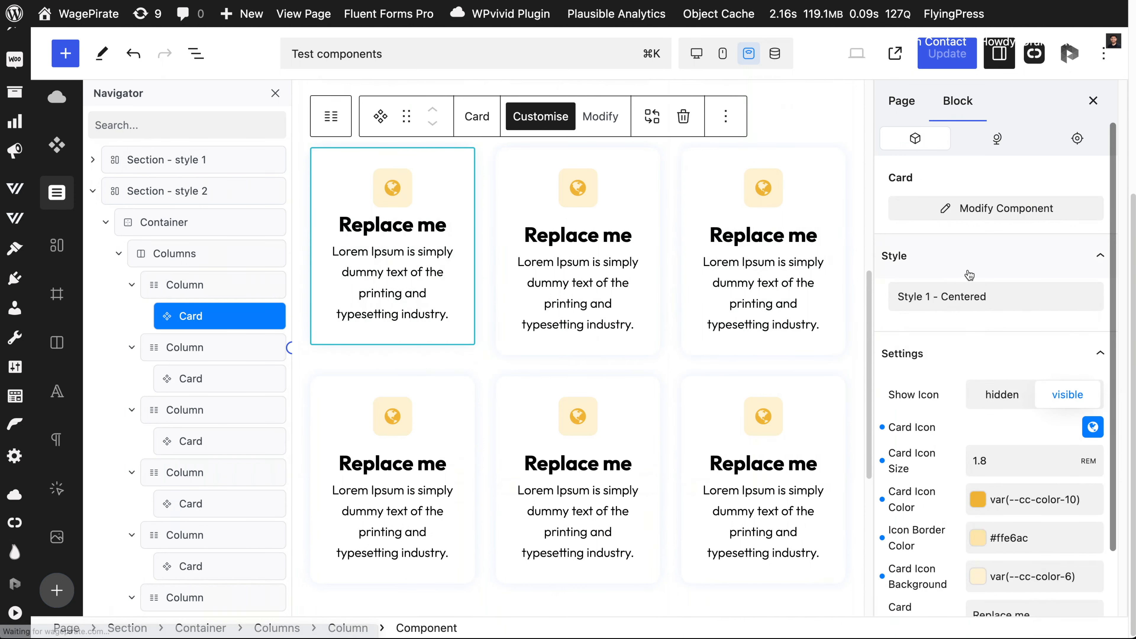
left_click(976, 289)
left_click(973, 368)
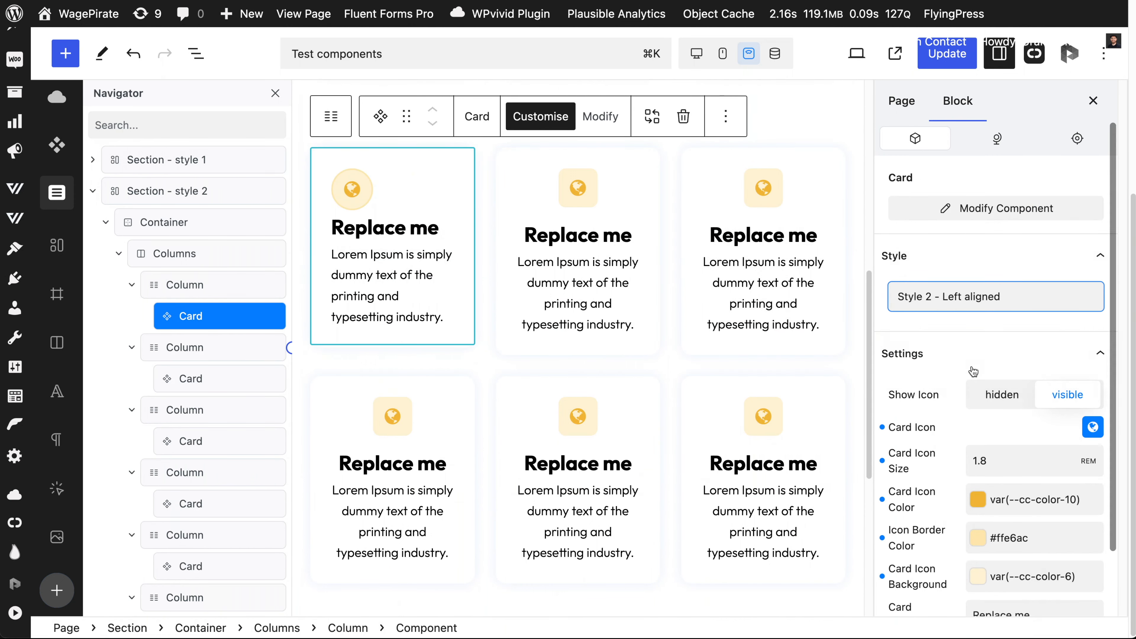
Step: Apply Style 2 - Left aligned to the second and third cards in the duplicated section's upper row
left_click(642, 343)
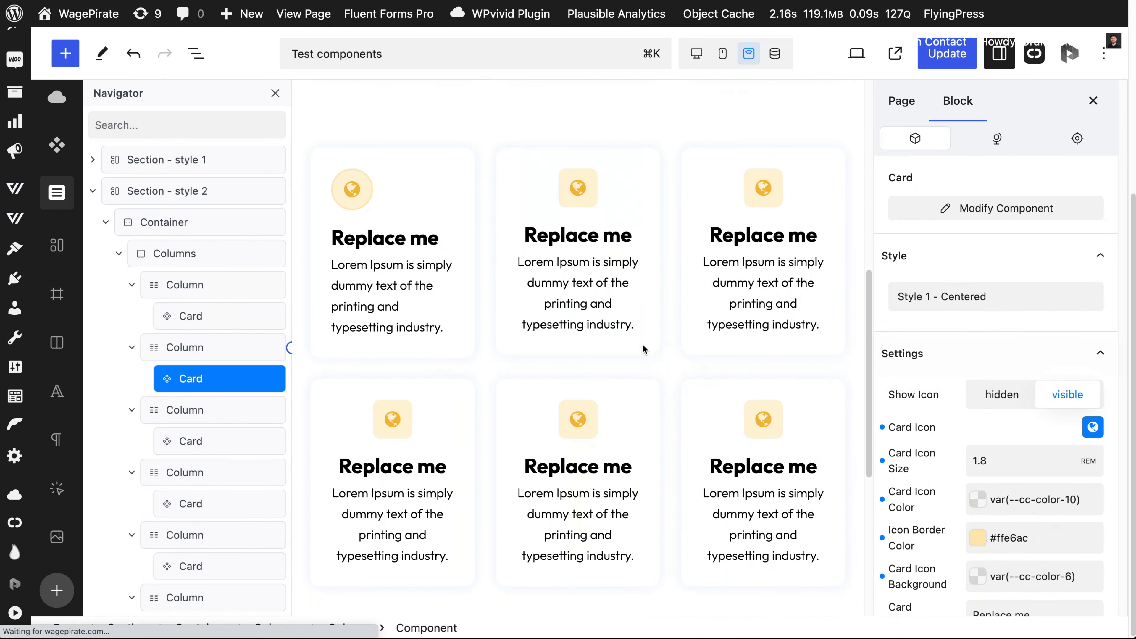
left_click(948, 300)
left_click(959, 365)
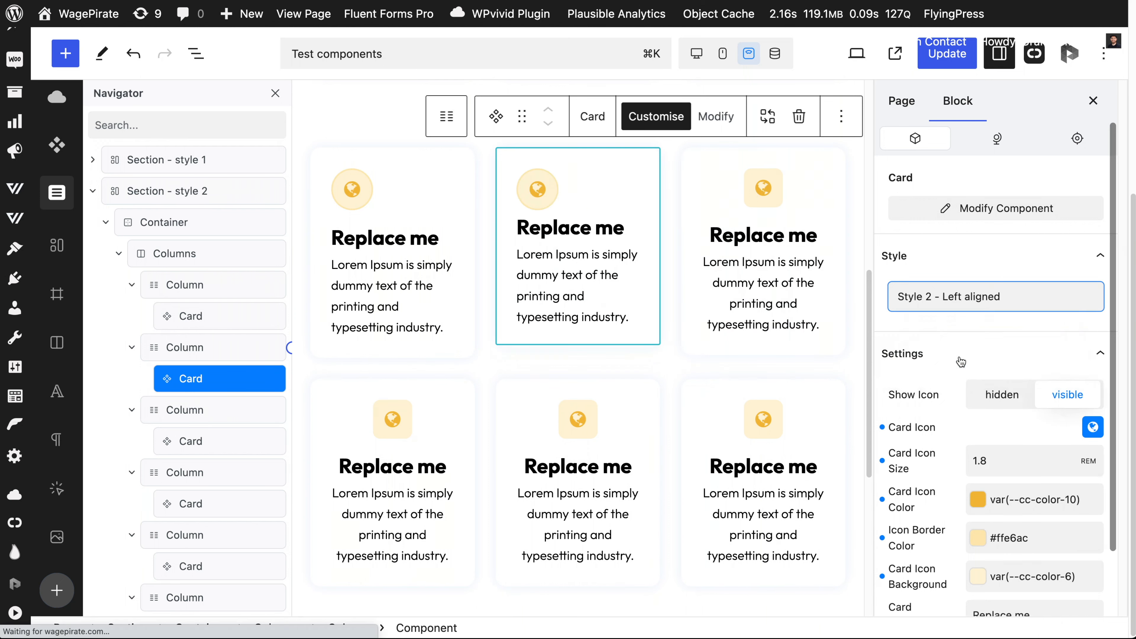
left_click(763, 341)
left_click(961, 296)
left_click(961, 366)
Step: Give the first left-aligned card green icon colours: icon var(--cc-color-3), border var(--cc-color-8) and background var(--cc-color-11)
left_click(353, 168)
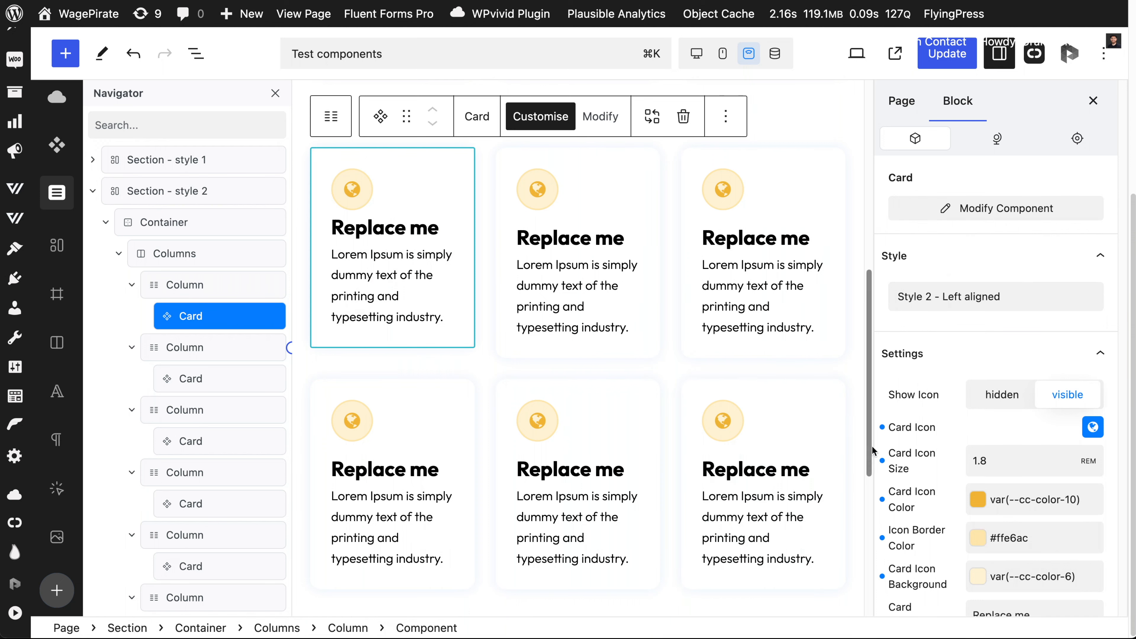
left_click(977, 500)
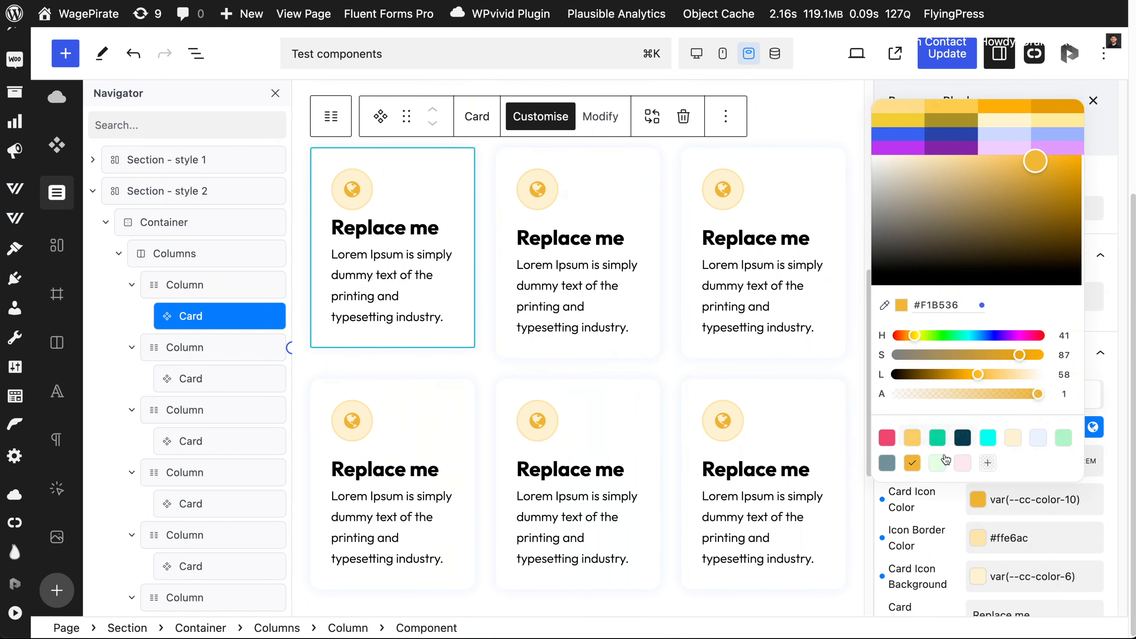
left_click(937, 437)
left_click(977, 537)
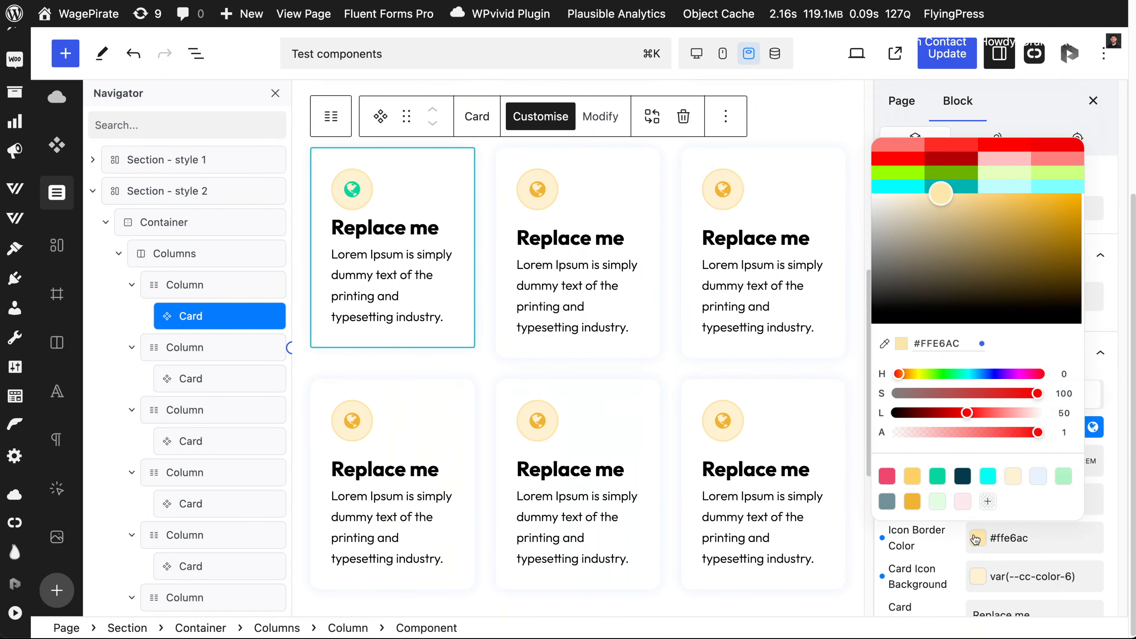
left_click(1068, 476)
left_click(978, 578)
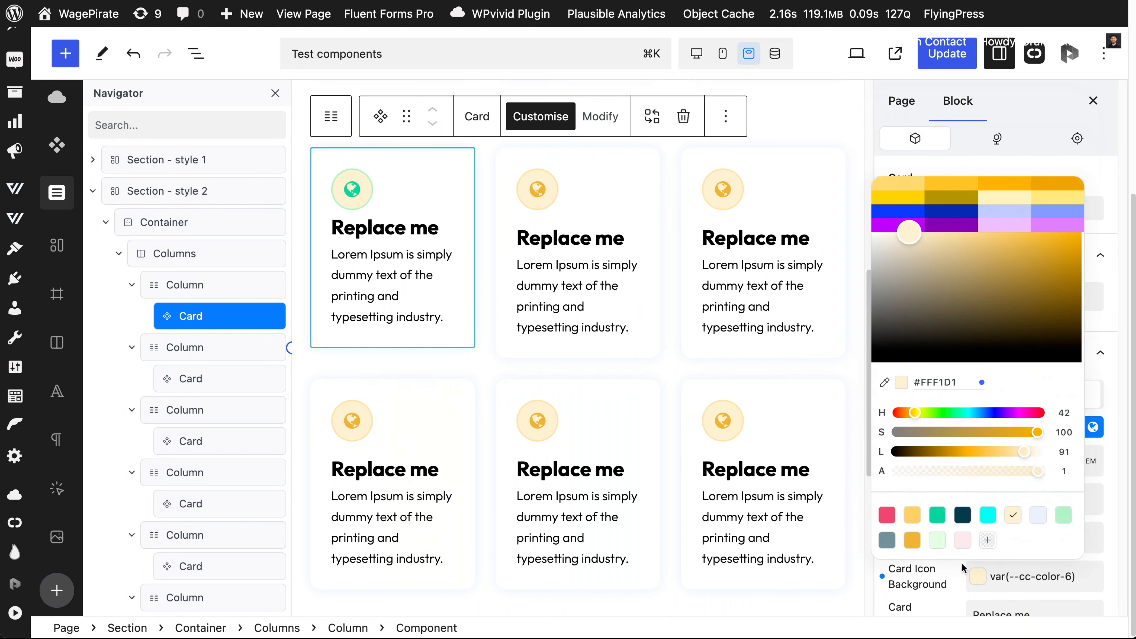
left_click(938, 543)
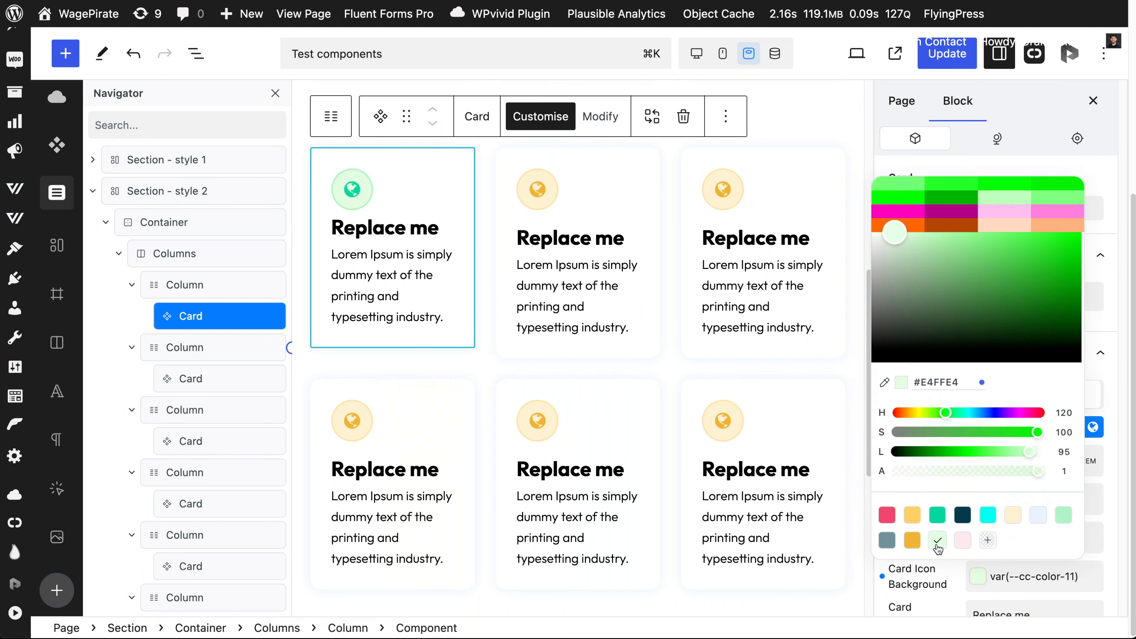
Step: Change the first left-aligned card's icon to the solid star from the Regular library
left_click(1093, 428)
left_click(1093, 428)
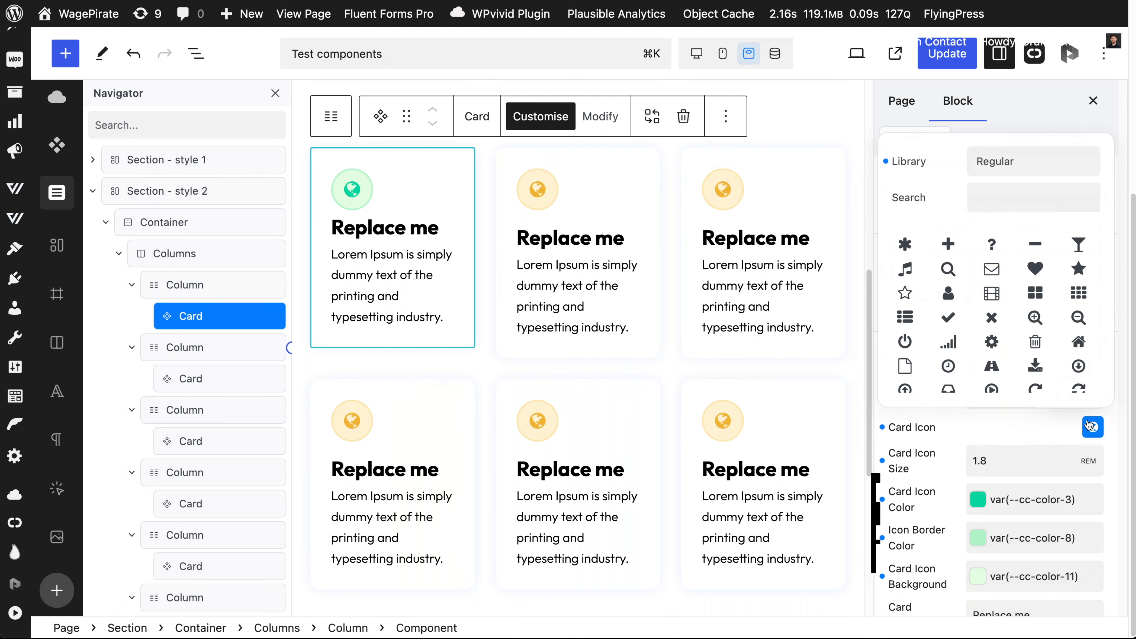
left_click(1078, 269)
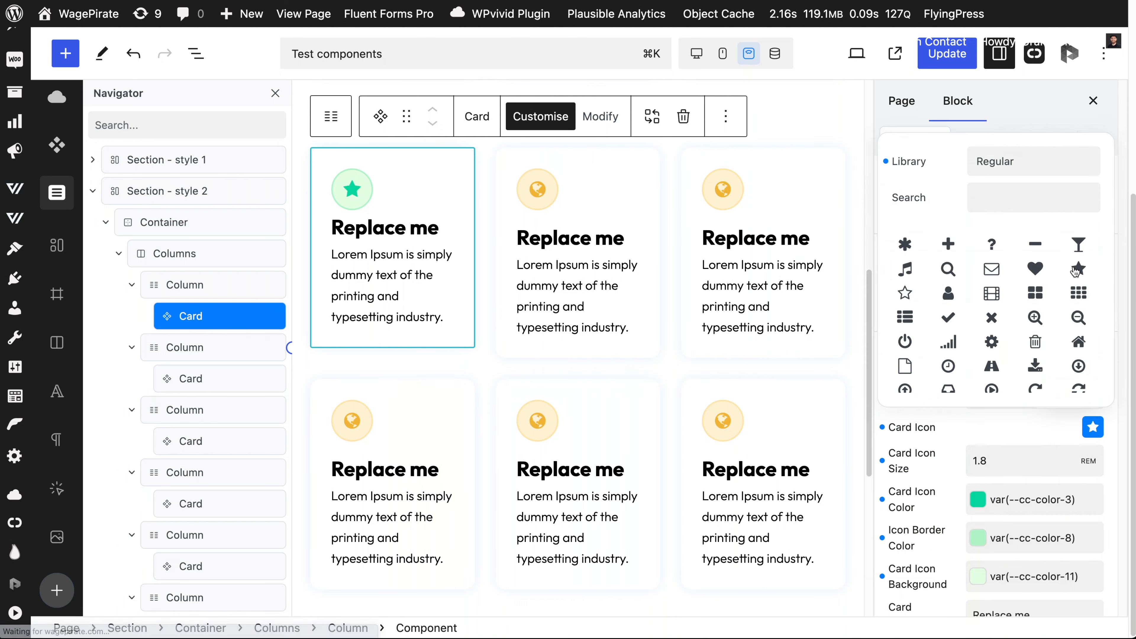
Step: Change the third card's icon in Section - style 2 to the home icon
left_click(707, 356)
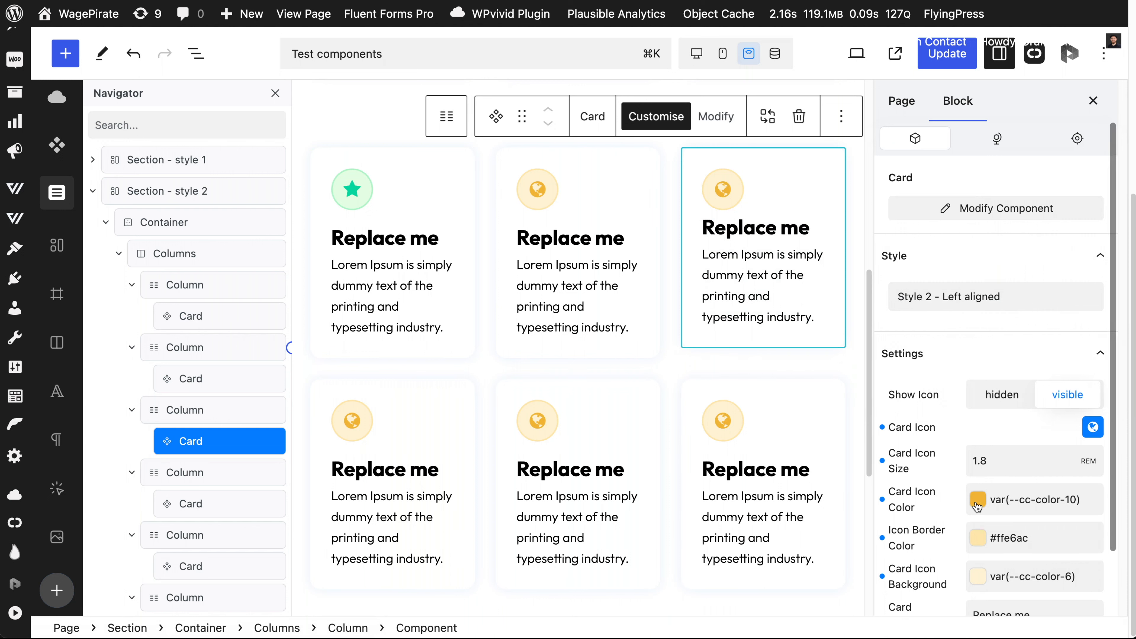
left_click(1093, 427)
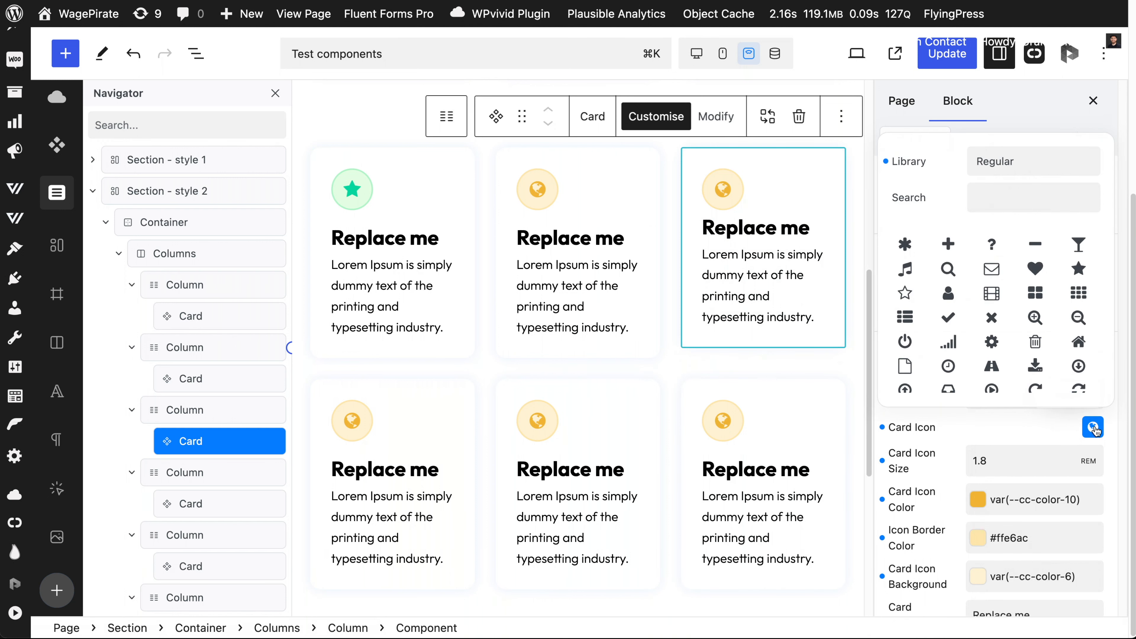
left_click(1078, 342)
Step: Give the third left-aligned card pink icon colours: icon var(--cc-color-1), a lighter pink border and a pale pink background
left_click(976, 500)
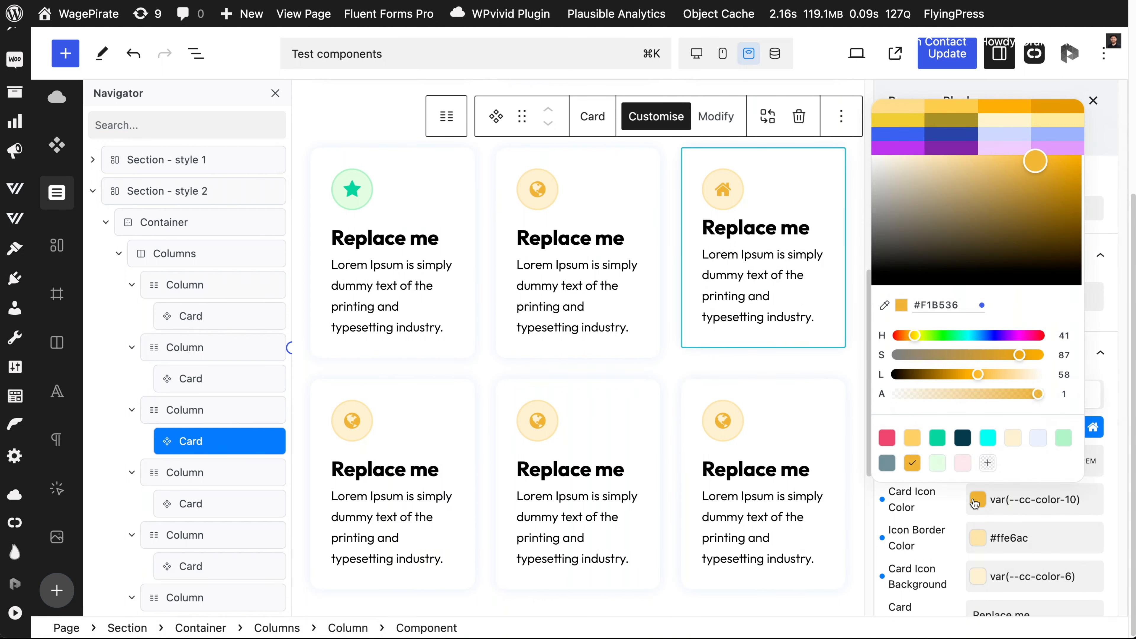
left_click(887, 437)
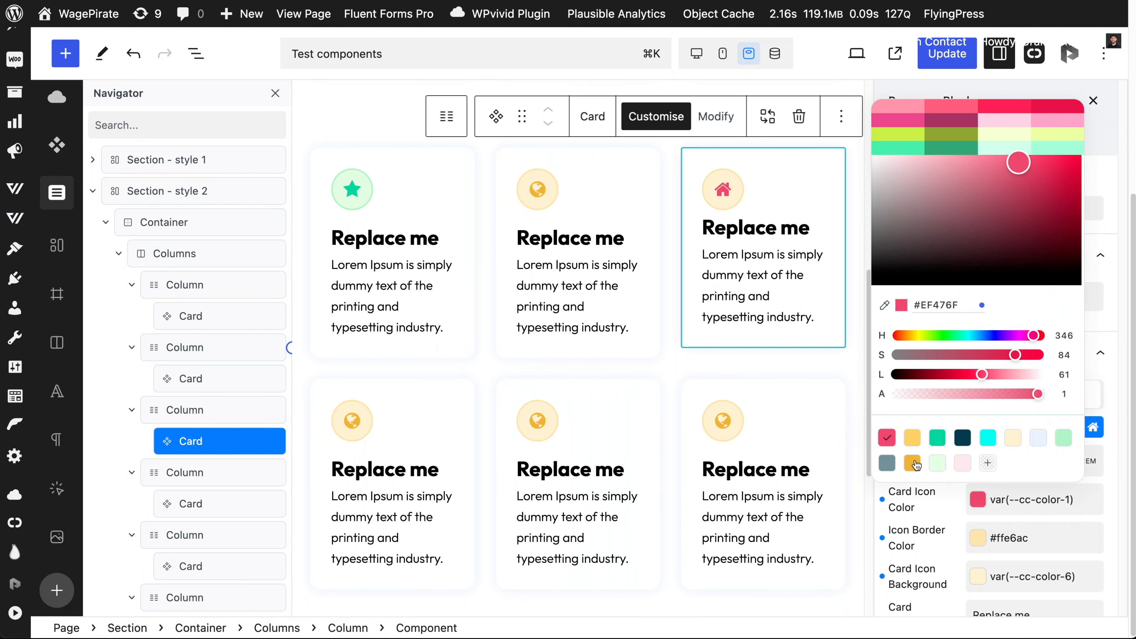
left_click(977, 537)
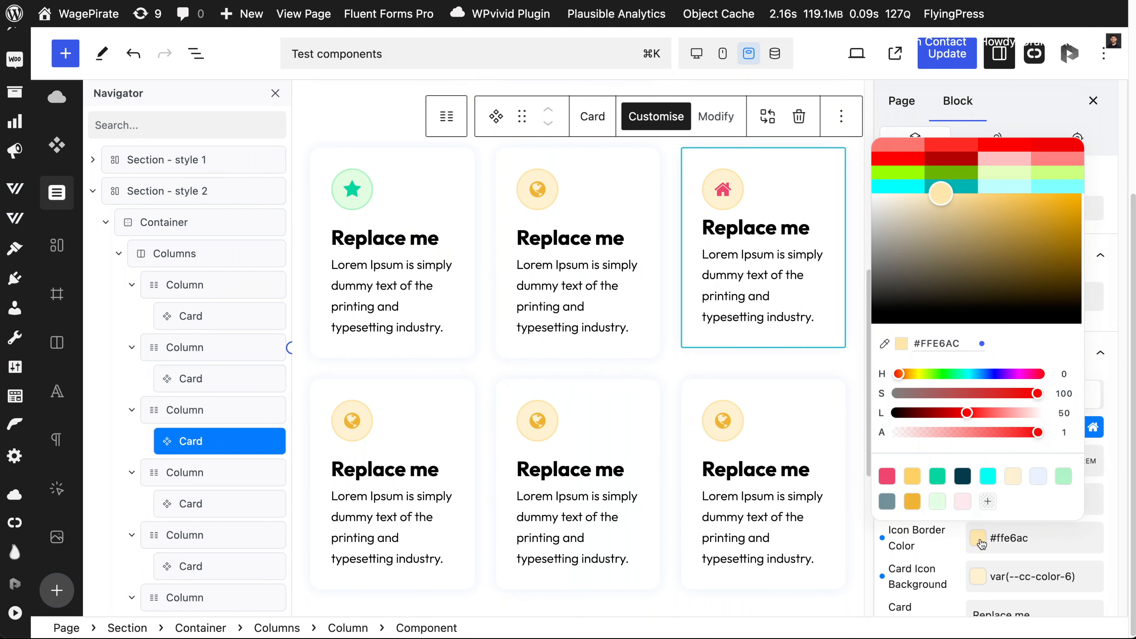
left_click(887, 476)
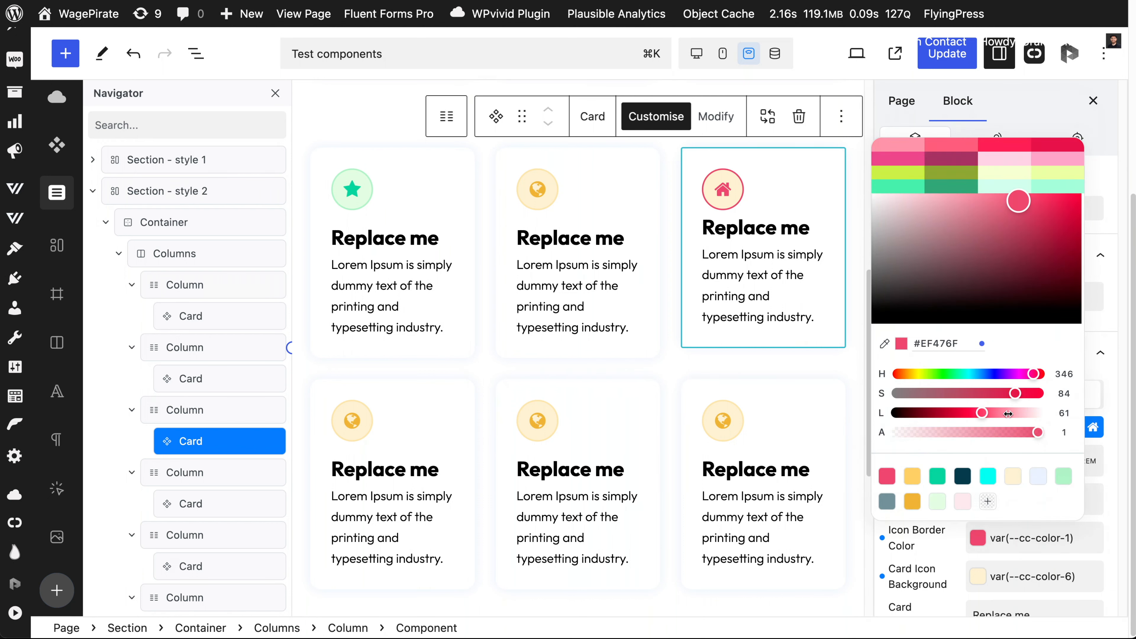
left_click(979, 584)
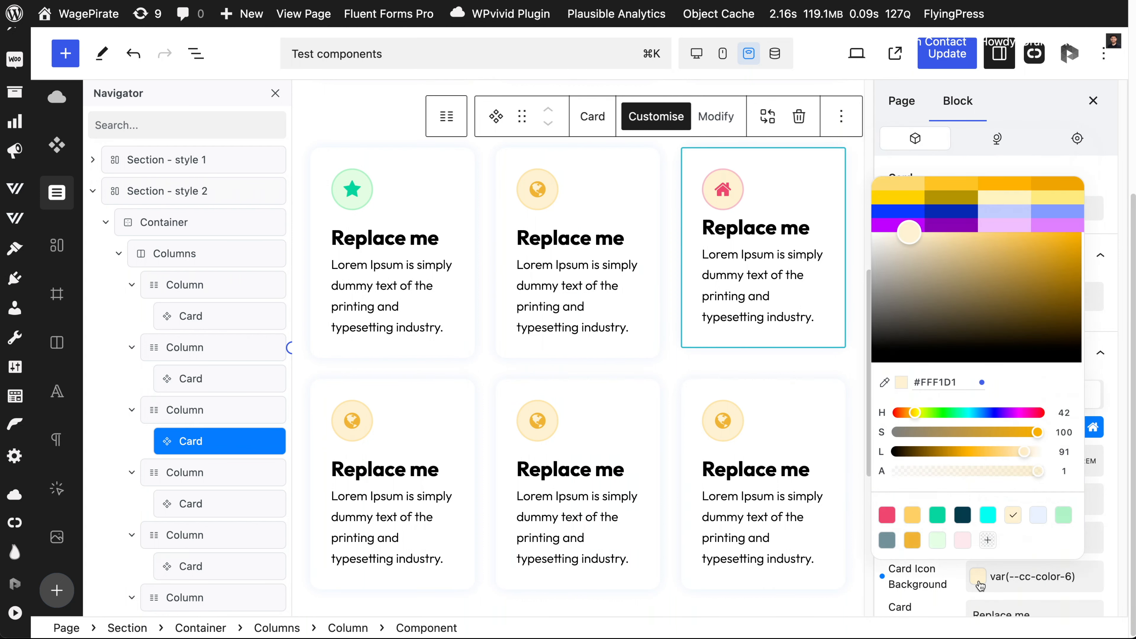
left_click(962, 540)
Step: Change the headings of the first two cards in Section - style 2 to Web Design and Web Development
left_click(408, 229)
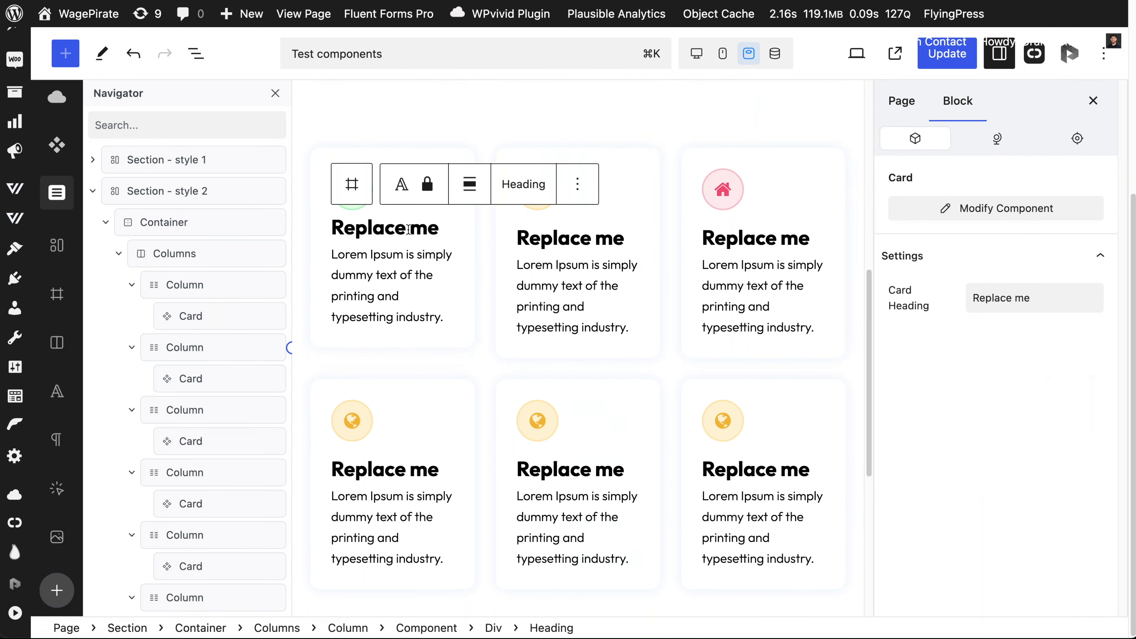
triple_click(408, 229)
type("Web Design")
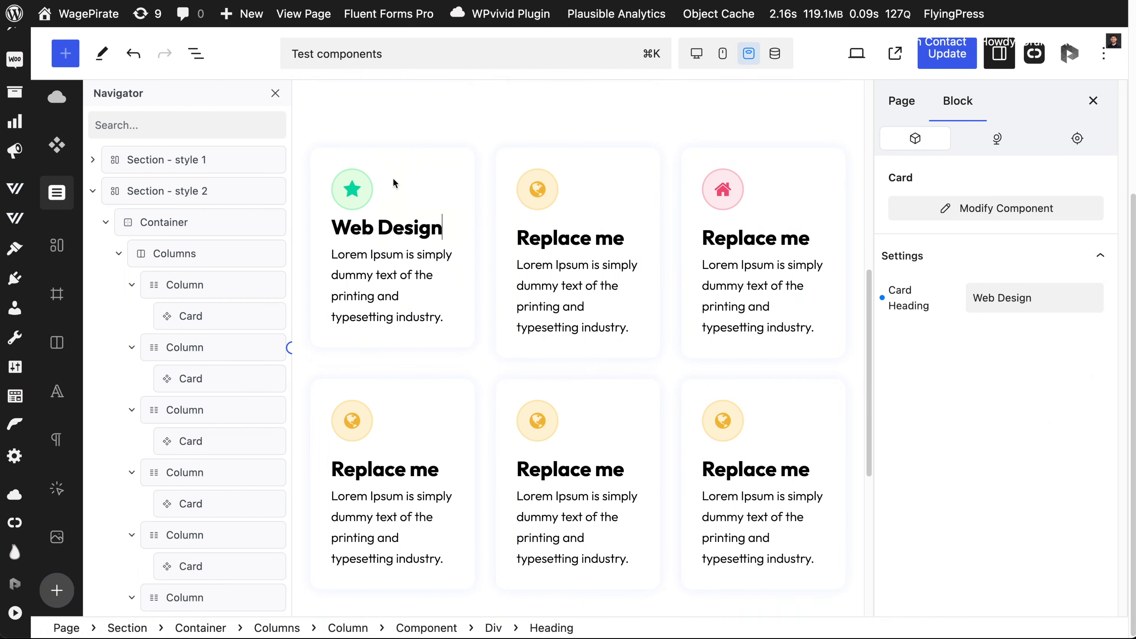
triple_click(571, 238)
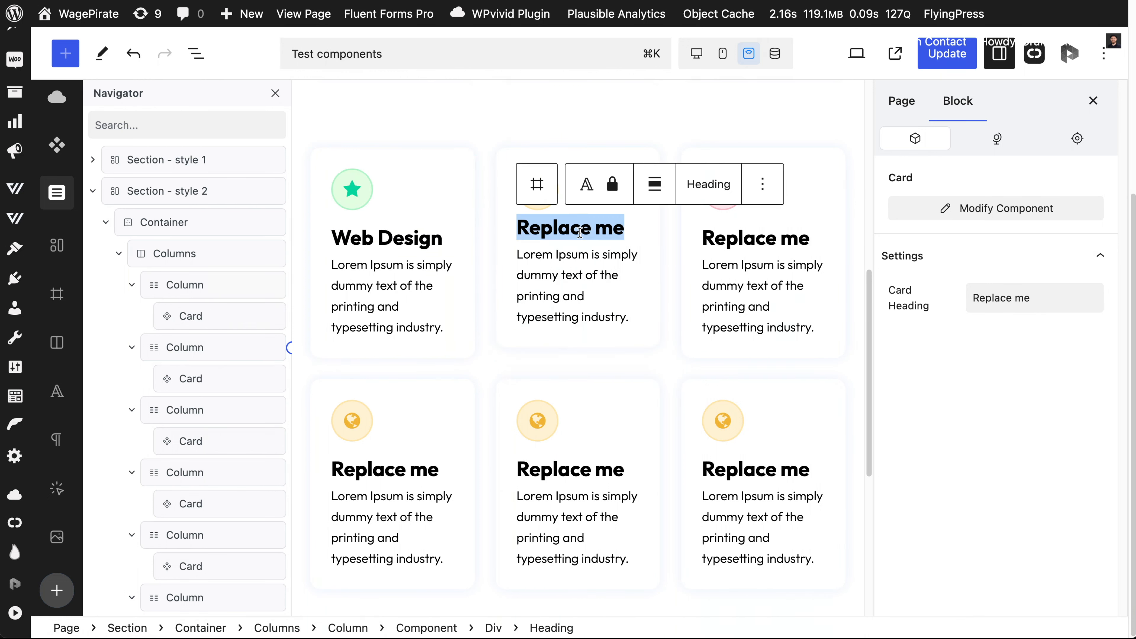
type("Web Development")
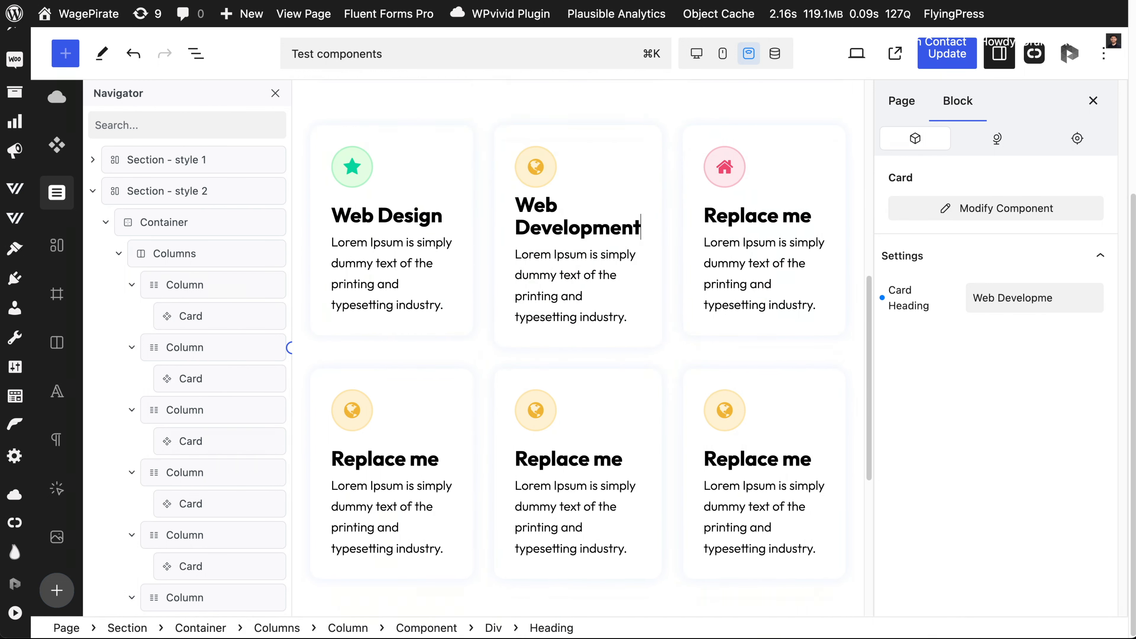
Step: Change the third card's heading to SEO Services and the fourth's to Graphic Design, and review the cards on the published page
triple_click(757, 215)
type("SEO S")
type("ervices")
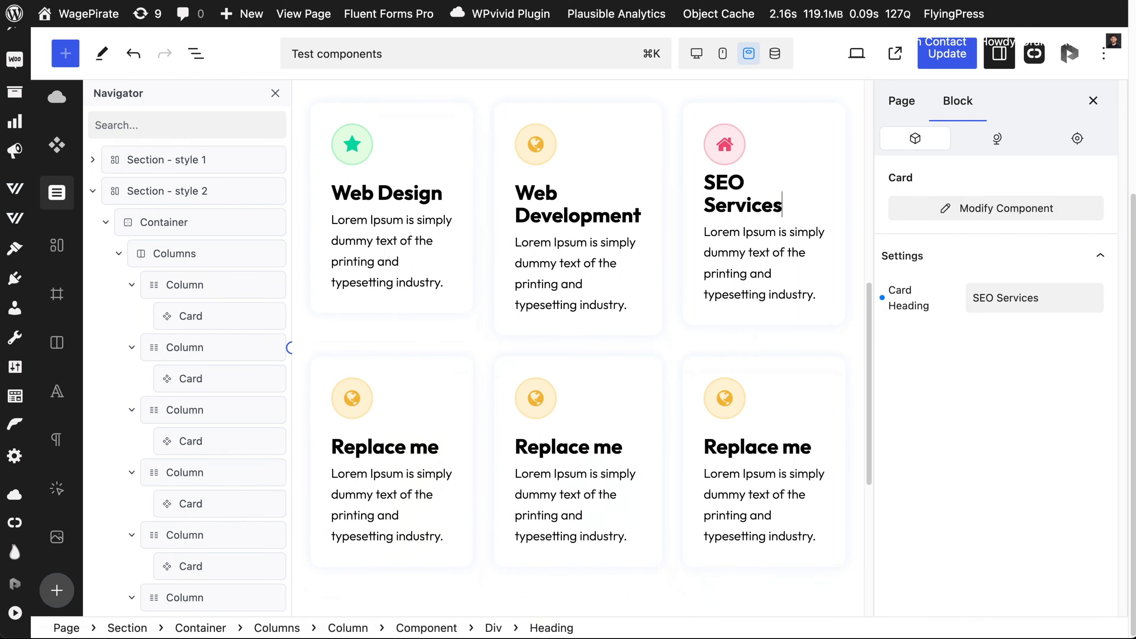
triple_click(385, 447)
type("Graphic Design")
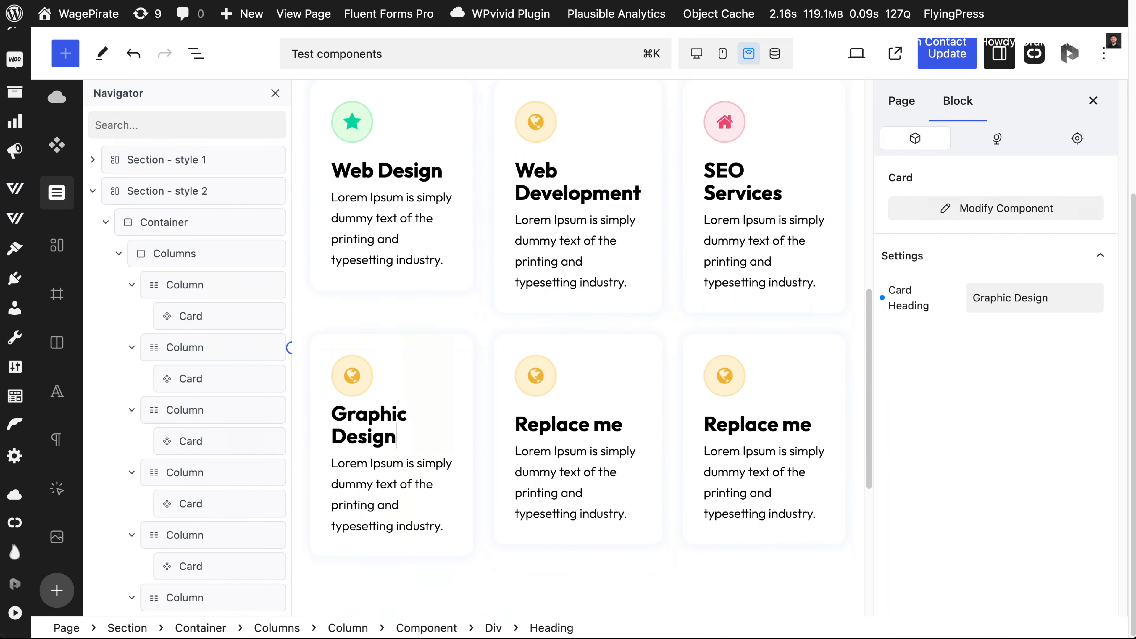
left_click(577, 447)
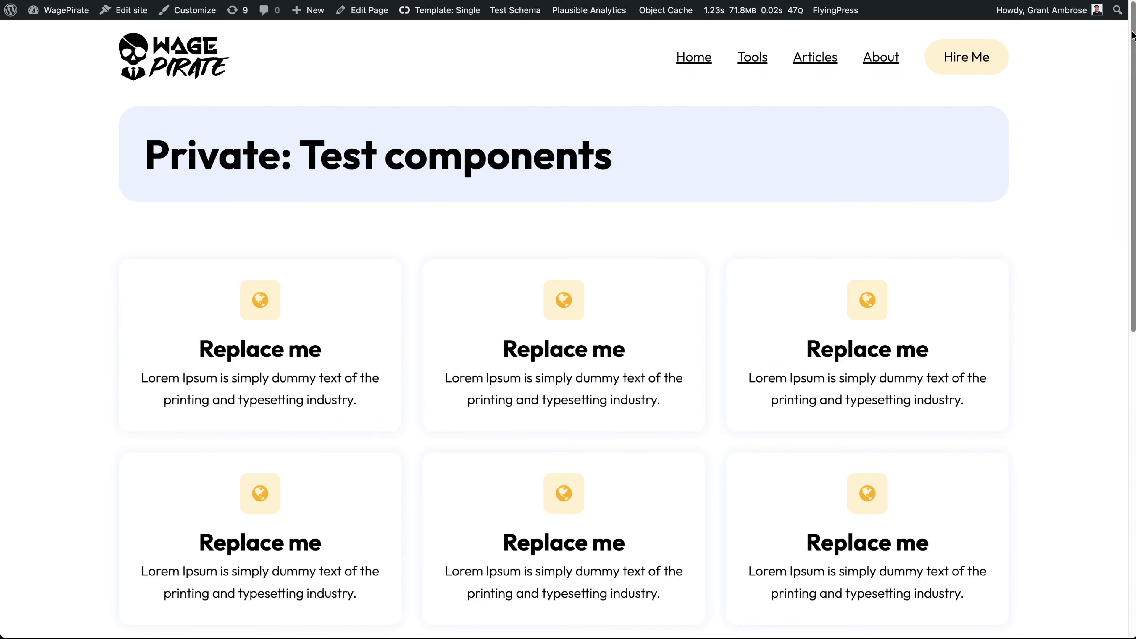
scroll(1132, 35, "down", 5)
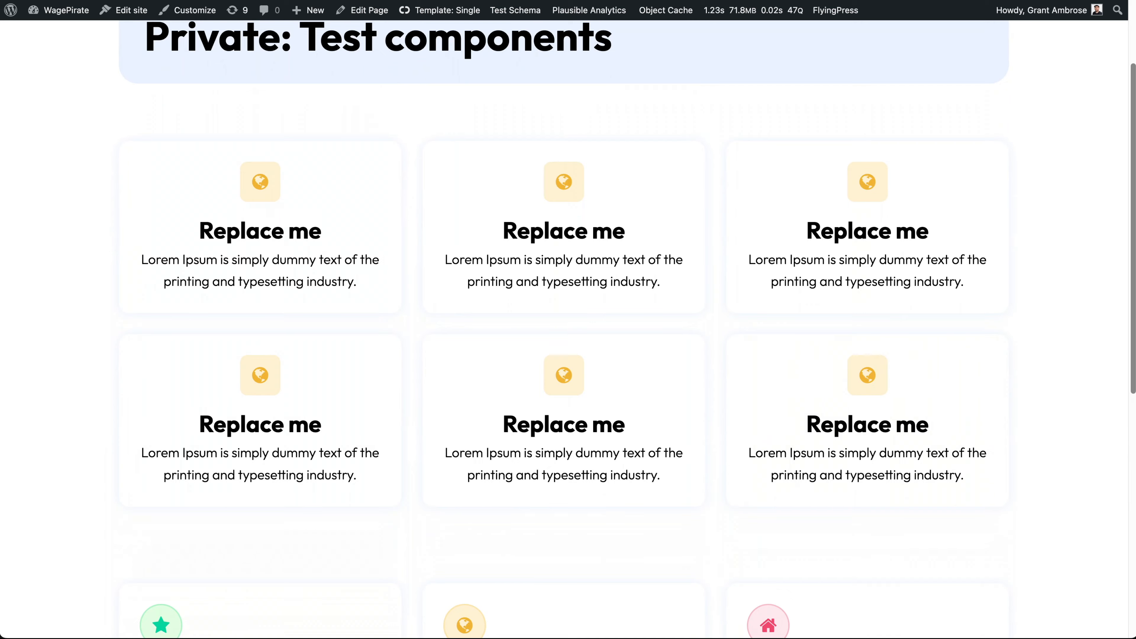
scroll(568, 330, "down", 10)
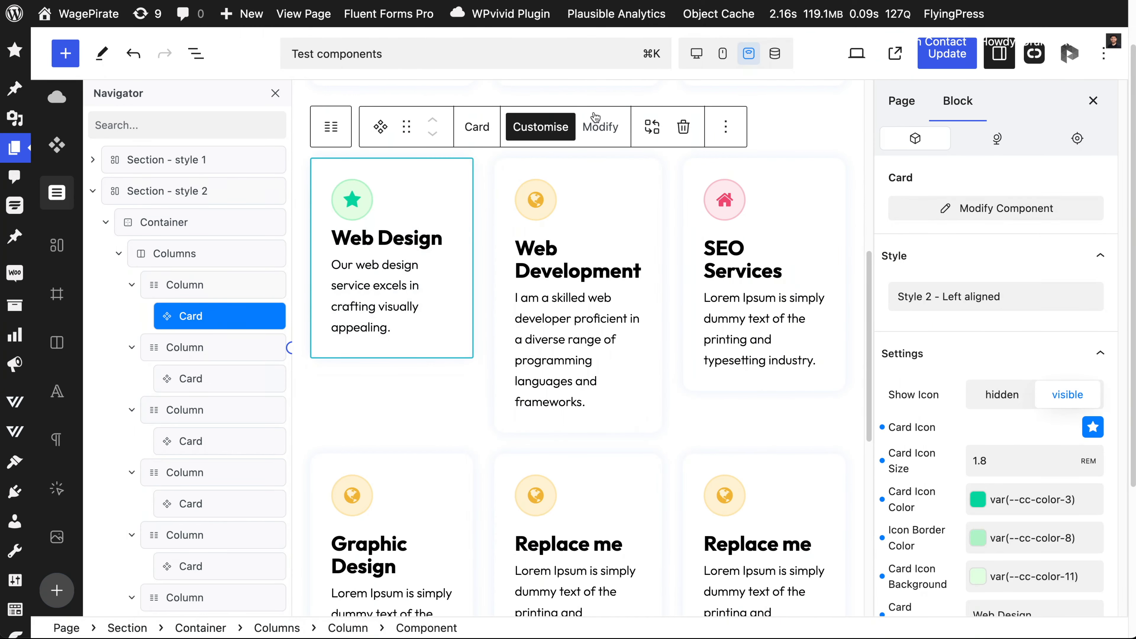
Step: Modify the Card component so its card div has 100% height in Style 2 - Left aligned, update the page and check it live
left_click(604, 122)
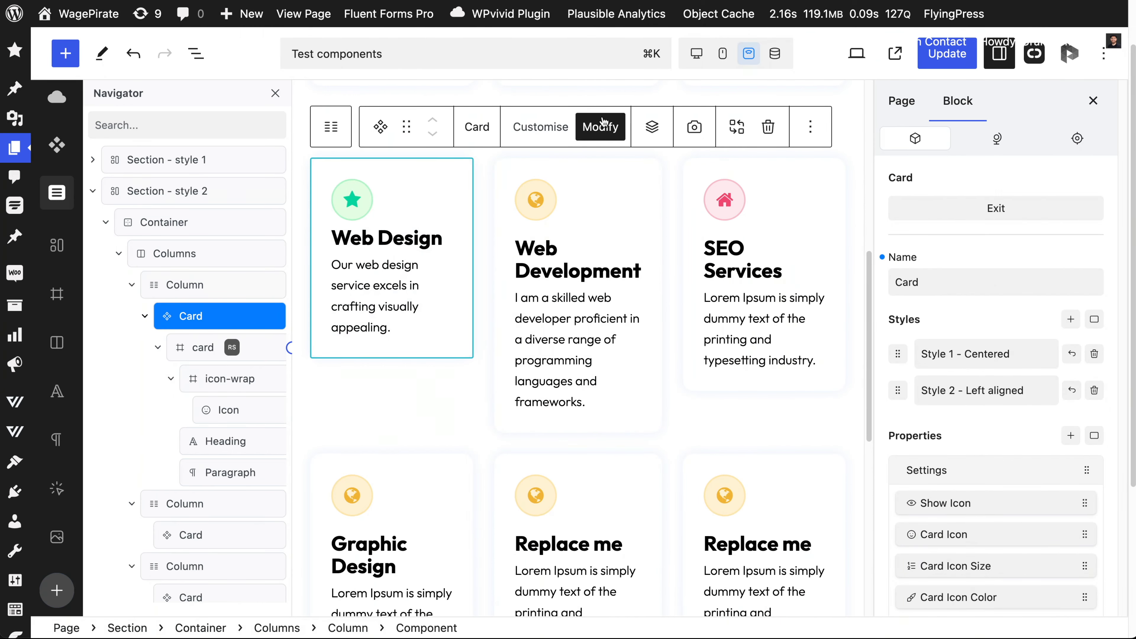
left_click(185, 354)
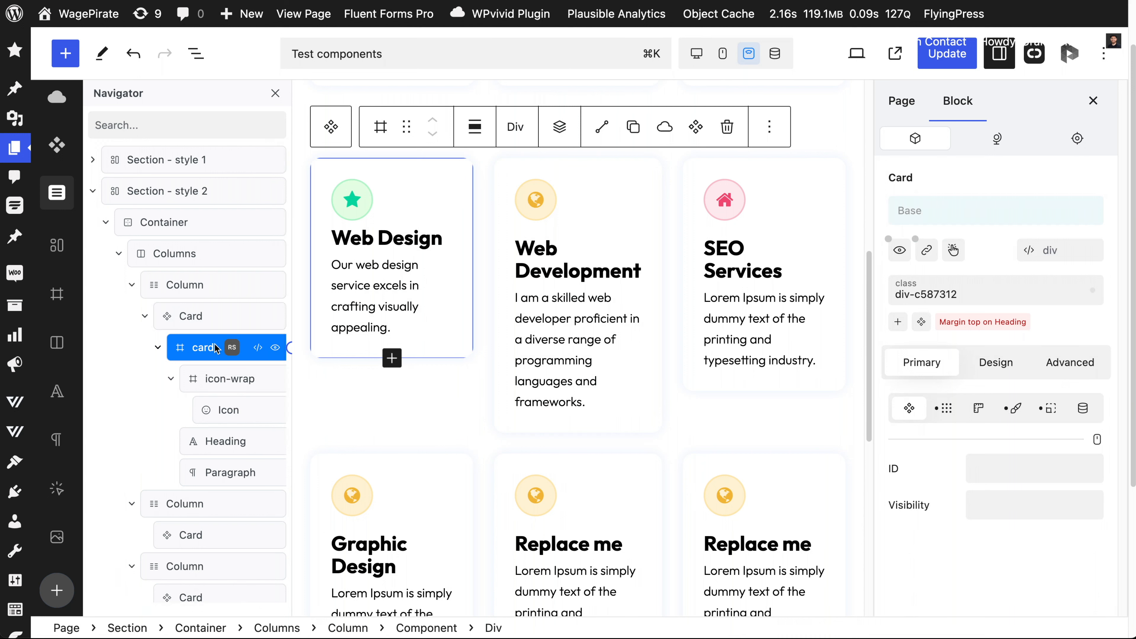
left_click(996, 362)
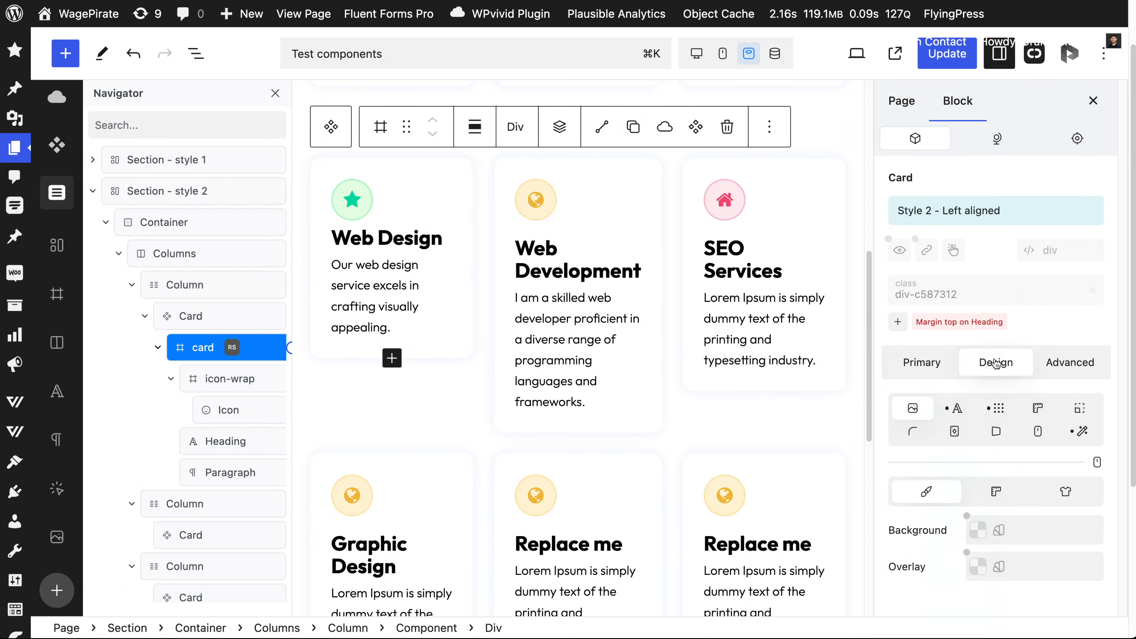
left_click(1037, 407)
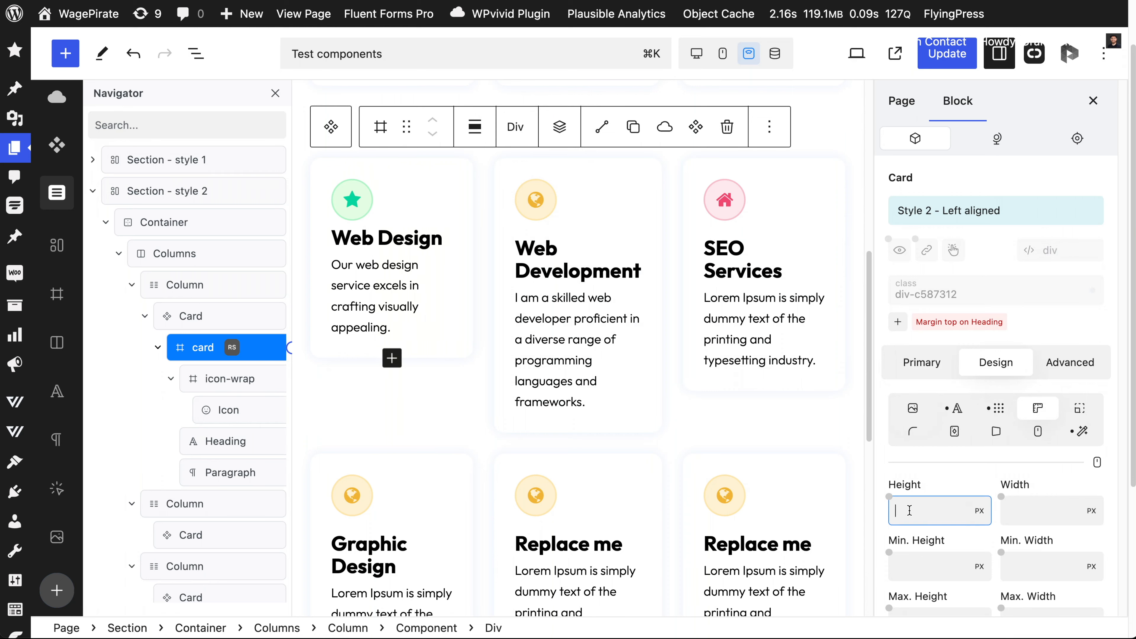
type("100%")
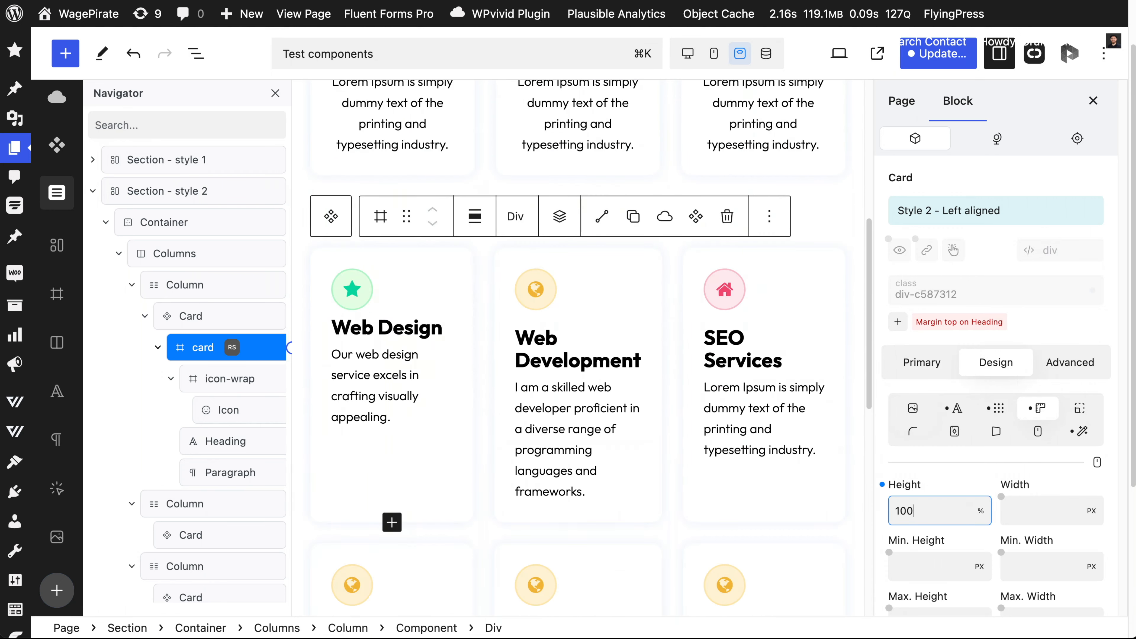
left_click(917, 66)
left_click(916, 66)
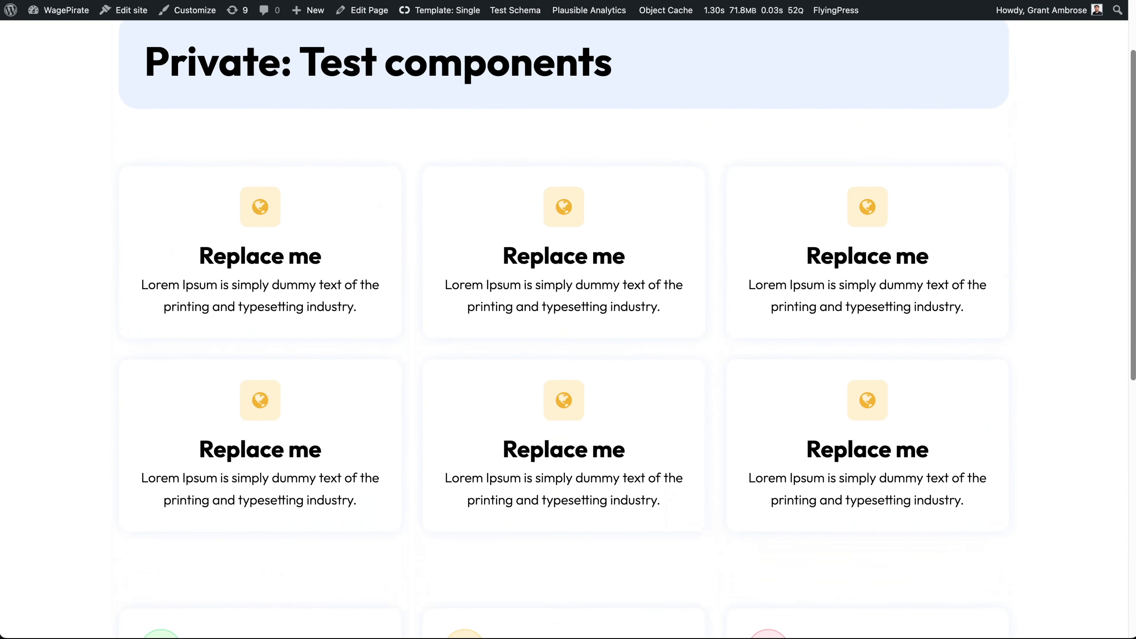
scroll(568, 329, "down", 10)
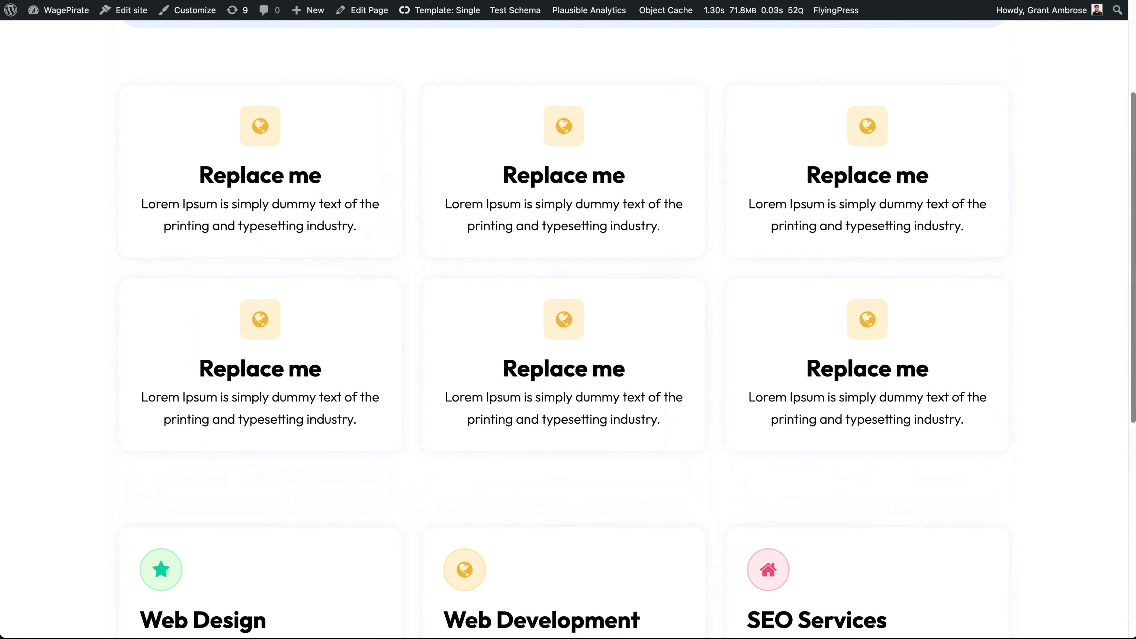
scroll(568, 330, "down", 5)
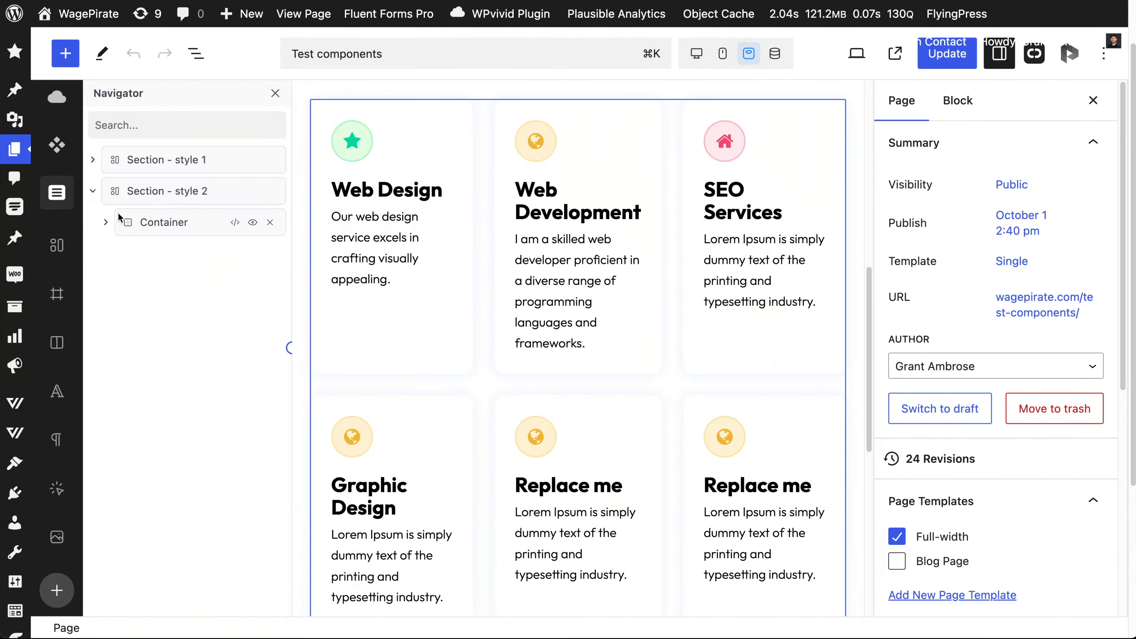
Step: Turn off Auto Grid for the Columns block in Section - style 2 and open its Grid Editor
left_click(107, 222)
left_click(147, 254)
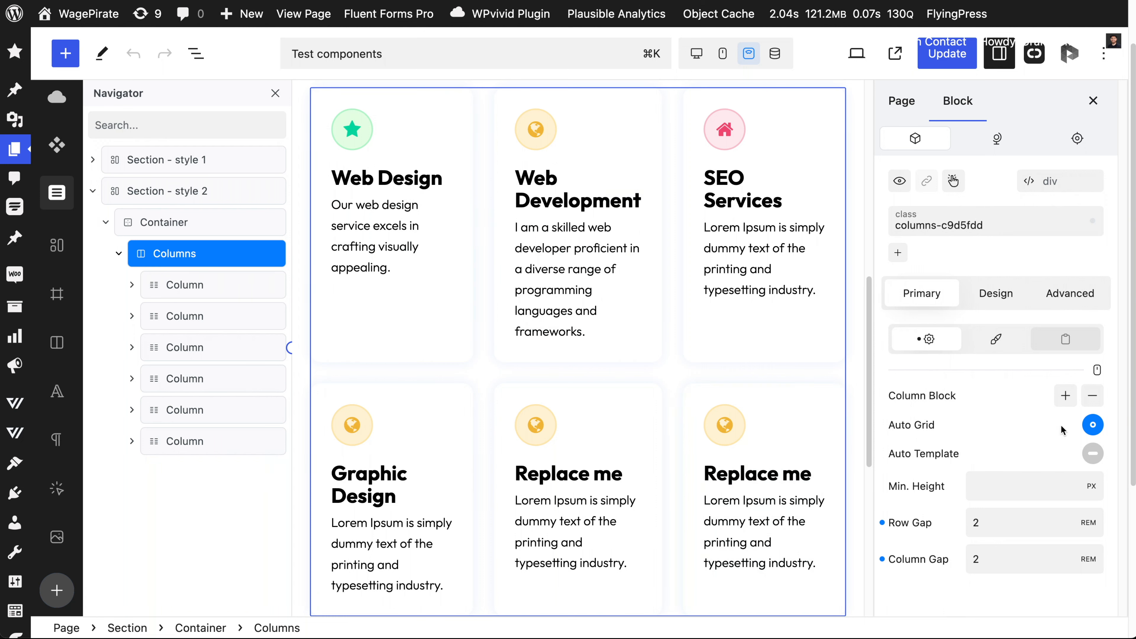
left_click(1093, 426)
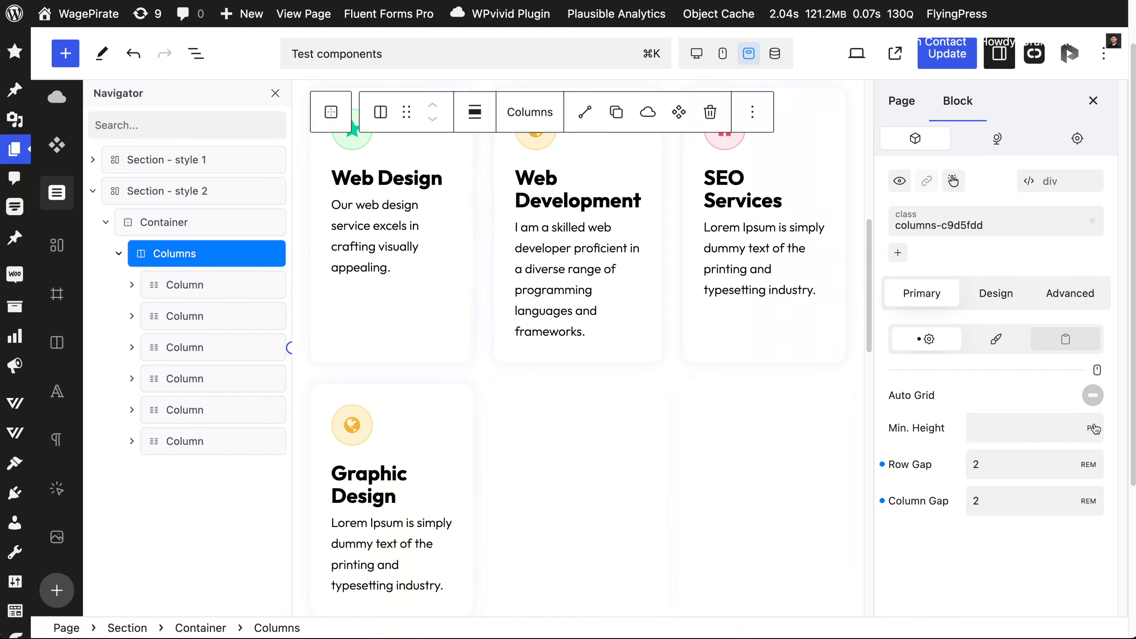
left_click(1065, 339)
scroll(617, 569, "down", 5)
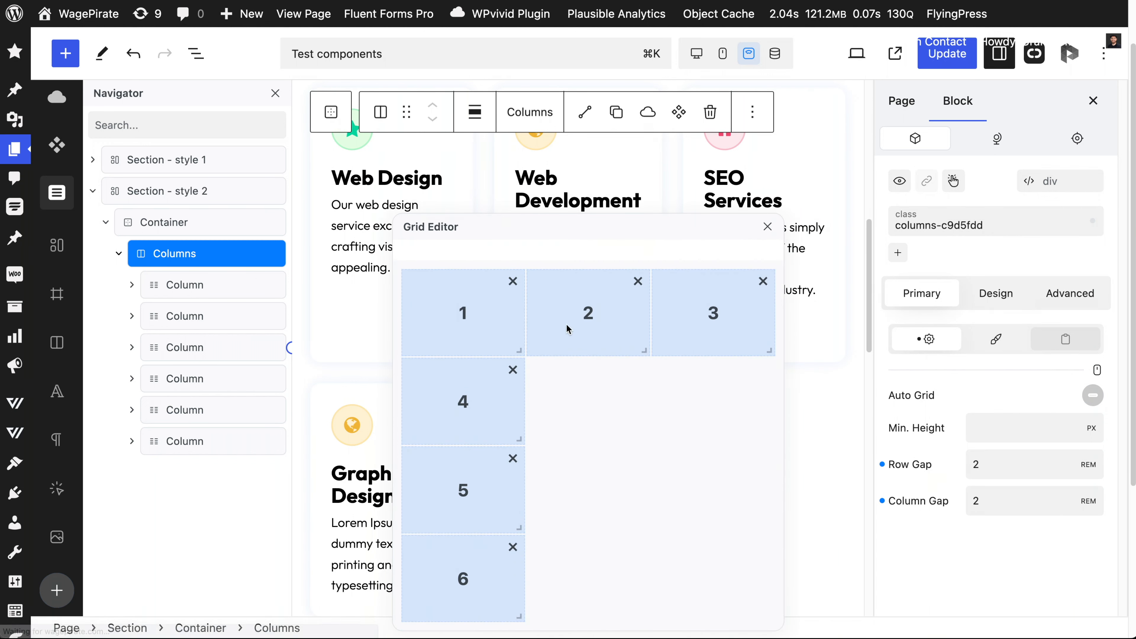
Step: Arrange the grid in three rows, 1 with 2, 3 with 4, 5 with 6, making cells 1, 4 and 5 two columns wide
left_click_drag(676, 316, 572, 395)
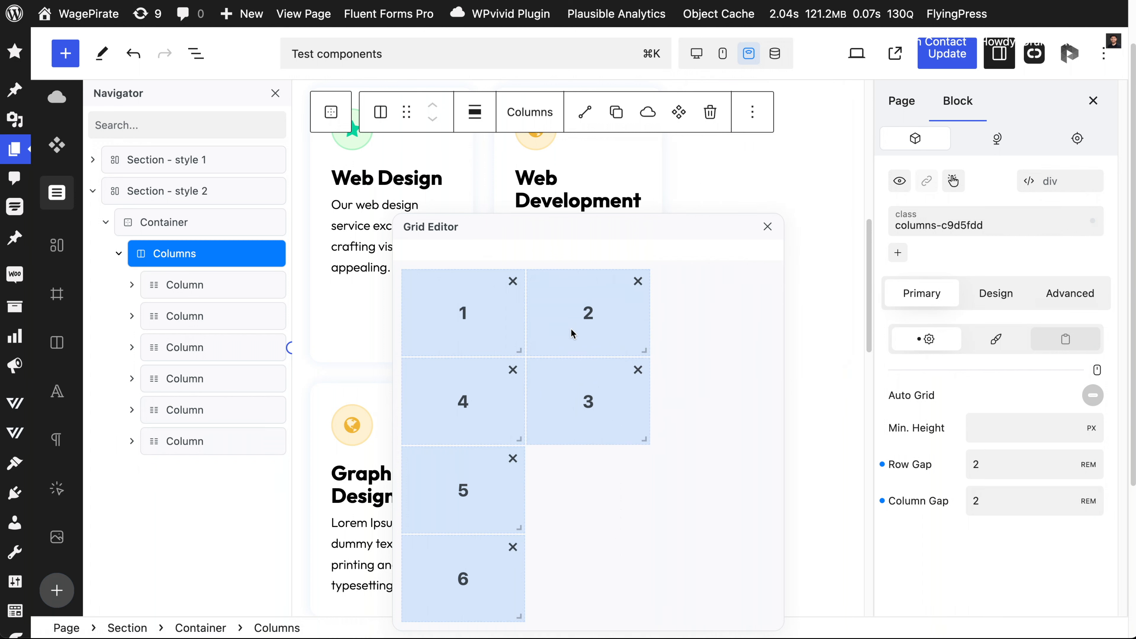
left_click_drag(573, 331, 702, 324)
left_click_drag(527, 349, 648, 351)
left_click_drag(490, 398, 703, 408)
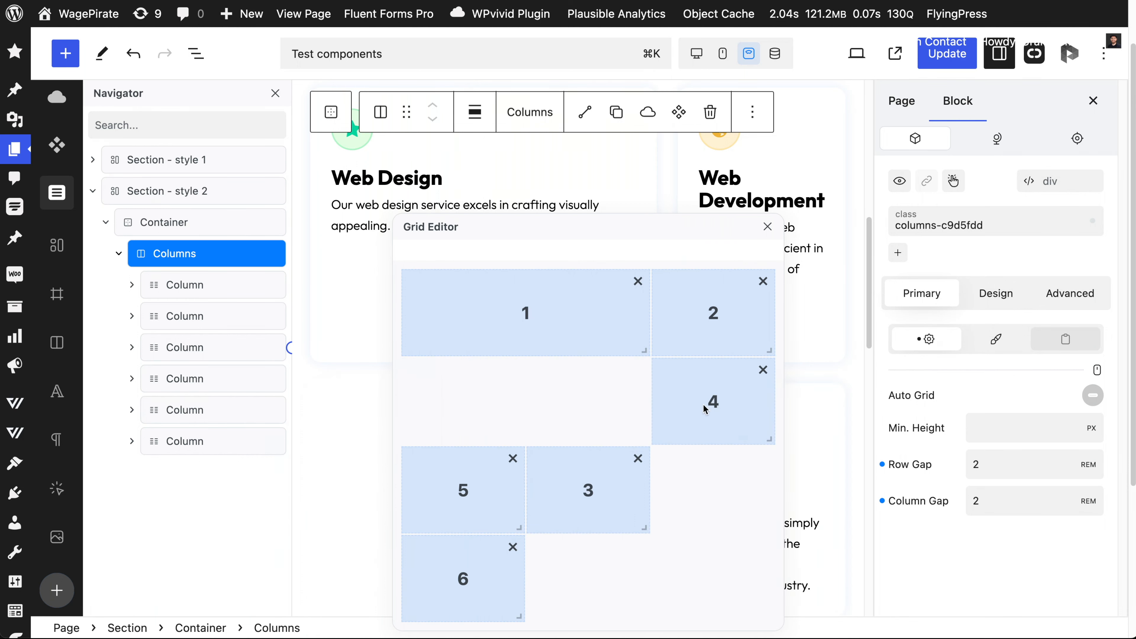
left_click_drag(607, 483, 513, 399)
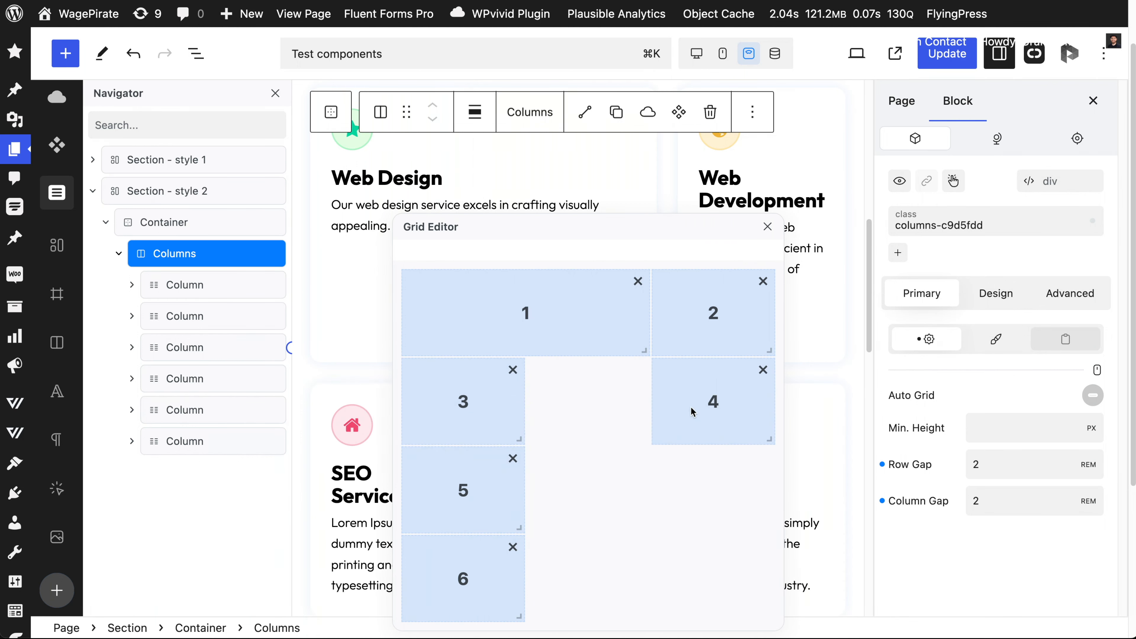
left_click_drag(691, 409, 625, 405)
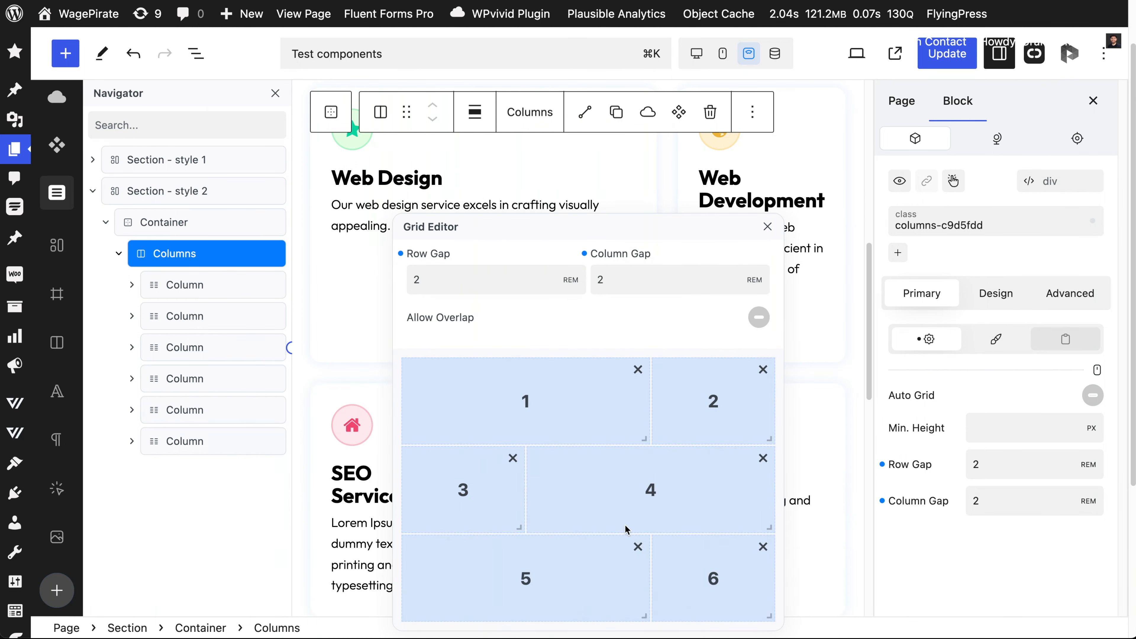
Step: Close the Grid Editor, update the page and review the staggered card layout on the published page
left_click(766, 228)
left_click(924, 66)
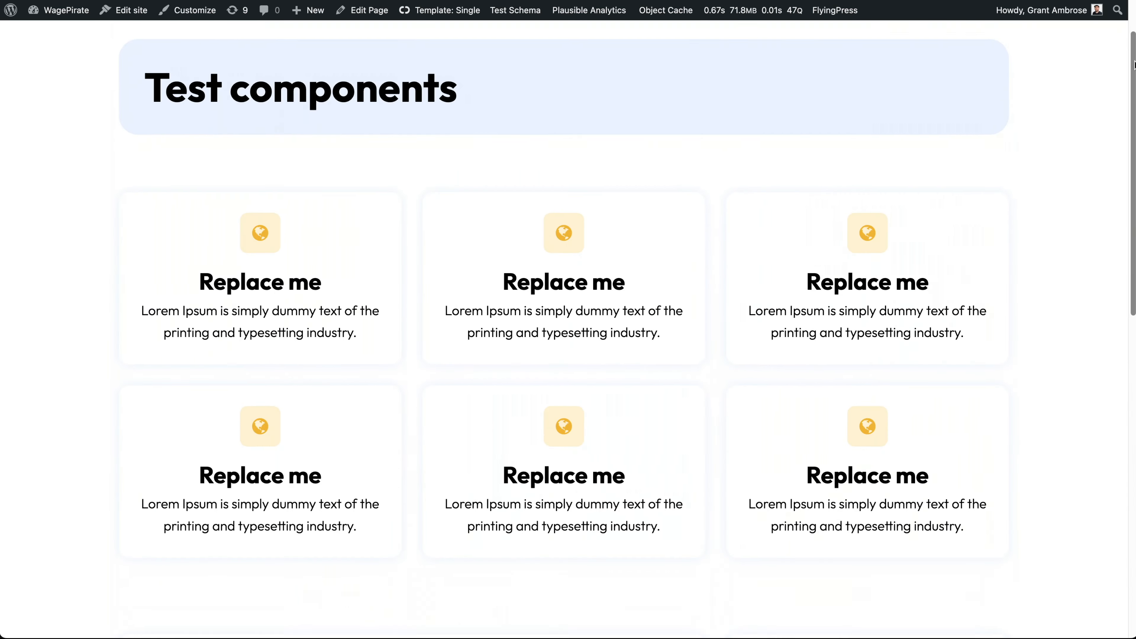
scroll(567, 313, "down", 7)
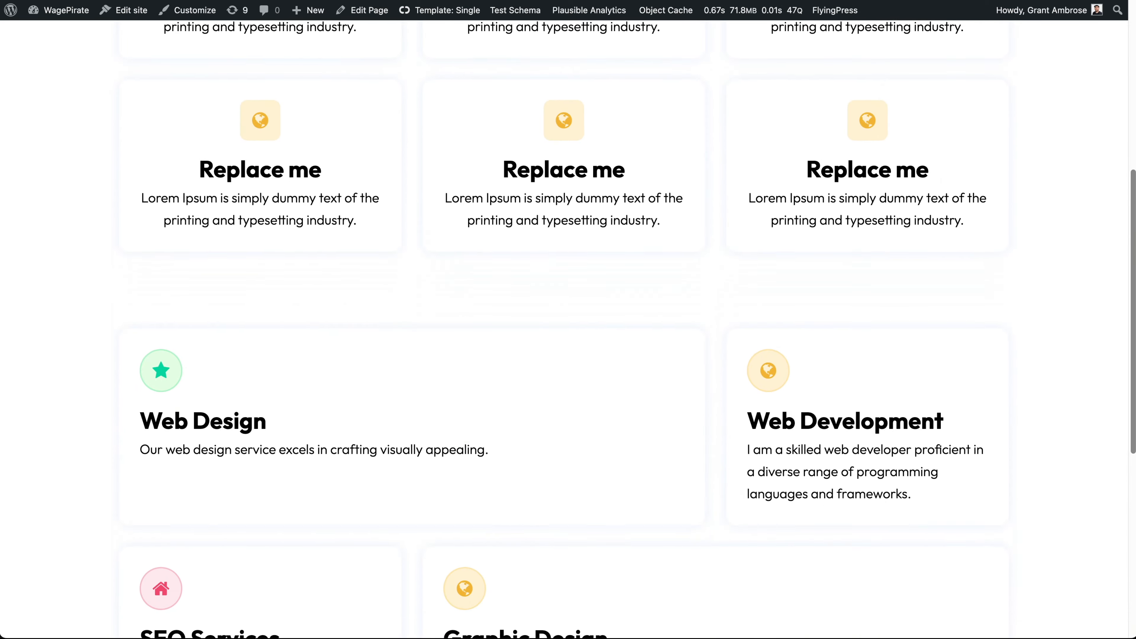
scroll(568, 313, "down", 6)
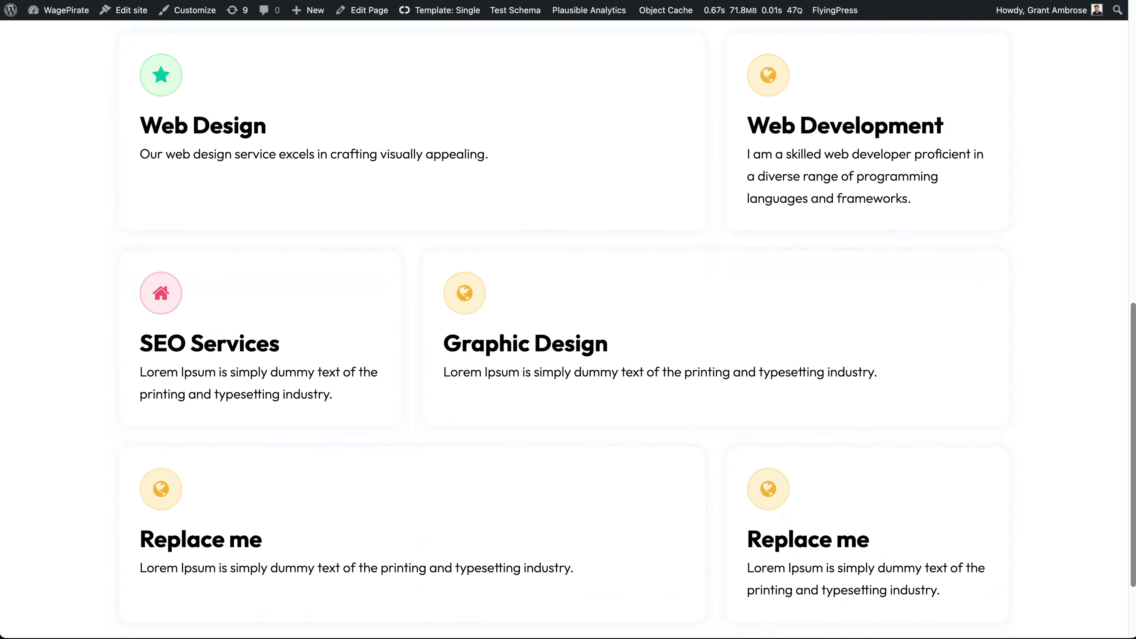